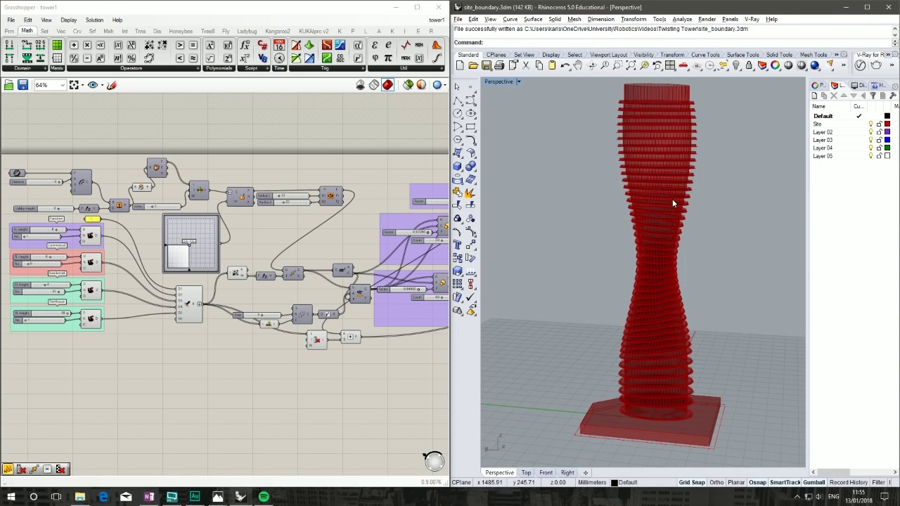
Step: Start a new, empty Grasshopper definition in place of the finished twisting tower definition
{"action": "right_click_drag", "start_coordinate": [673, 203], "coordinate": [702, 305]}
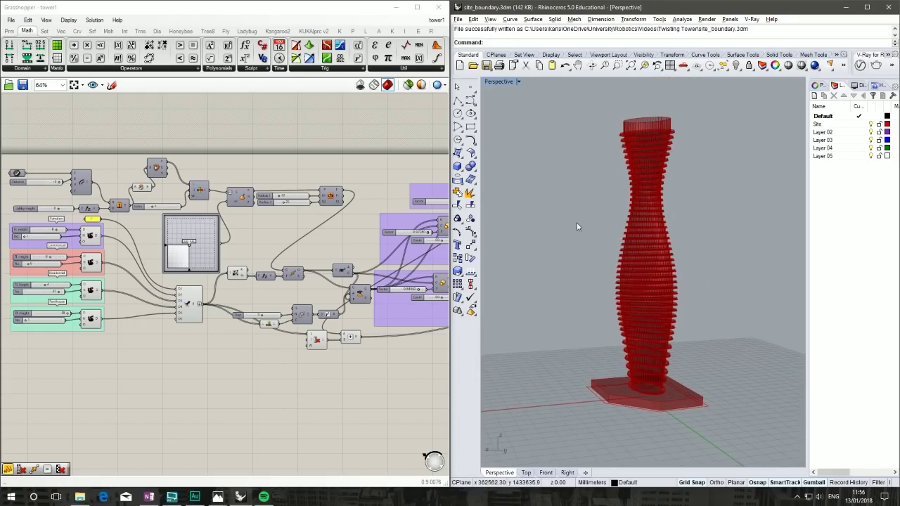
{"action": "right_click_drag", "start_coordinate": [576, 223], "coordinate": [604, 235]}
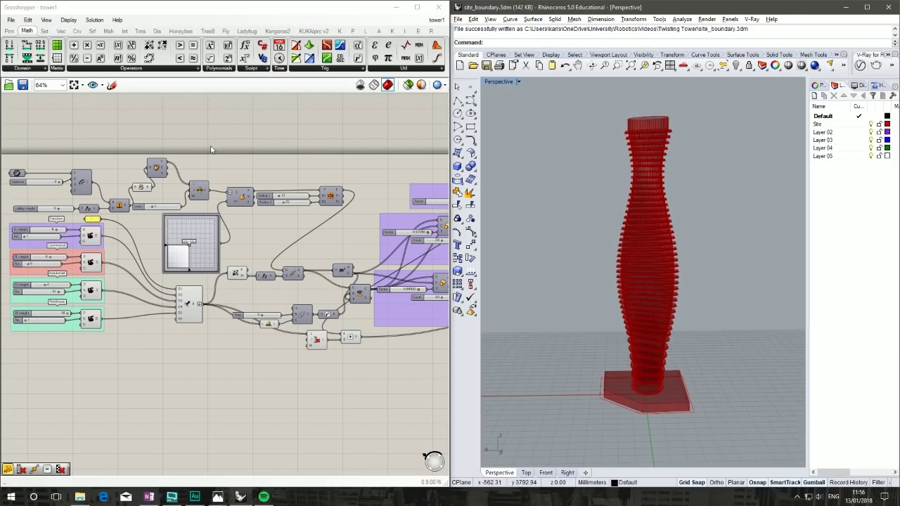
{"action": "left_click", "coordinate": [11, 20]}
{"action": "left_click", "coordinate": [29, 31]}
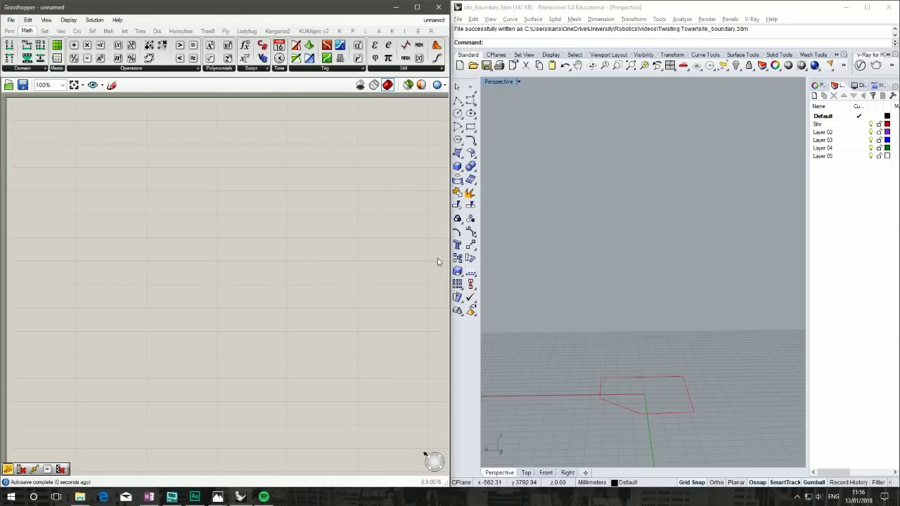
Step: Examine the closed site boundary curve in the Rhino perspective view from several angles
{"action": "right_click_drag", "start_coordinate": [493, 317], "coordinate": [554, 317]}
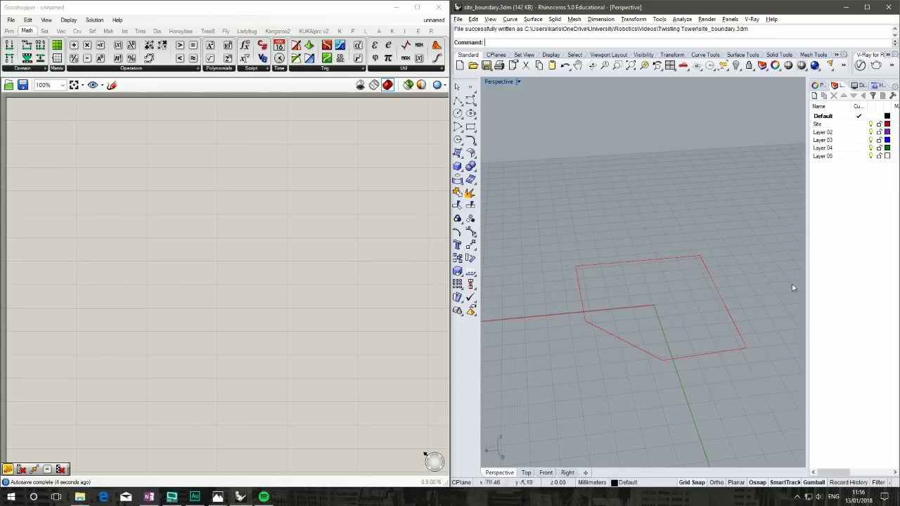
{"action": "left_click", "coordinate": [581, 297]}
{"action": "left_click", "coordinate": [610, 384]}
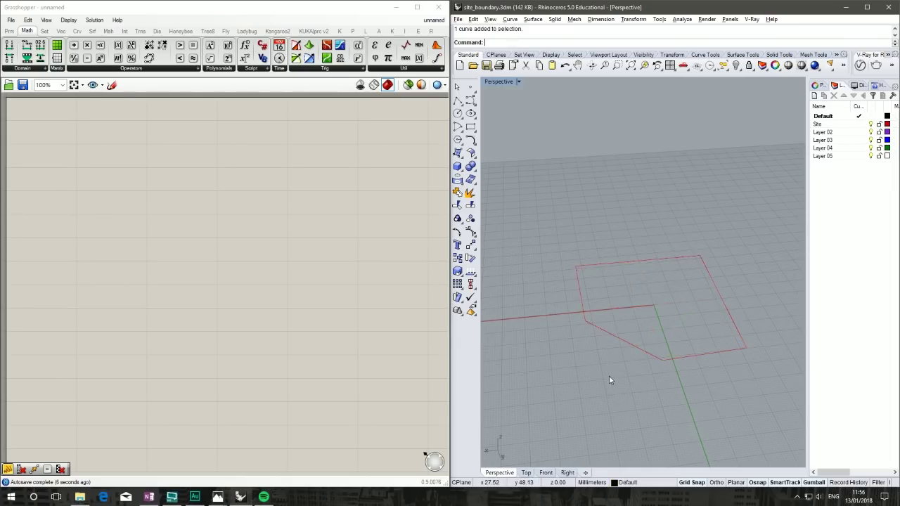
{"action": "right_click_drag", "start_coordinate": [609, 376], "coordinate": [571, 356]}
{"action": "right_click_drag", "start_coordinate": [687, 338], "coordinate": [671, 358]}
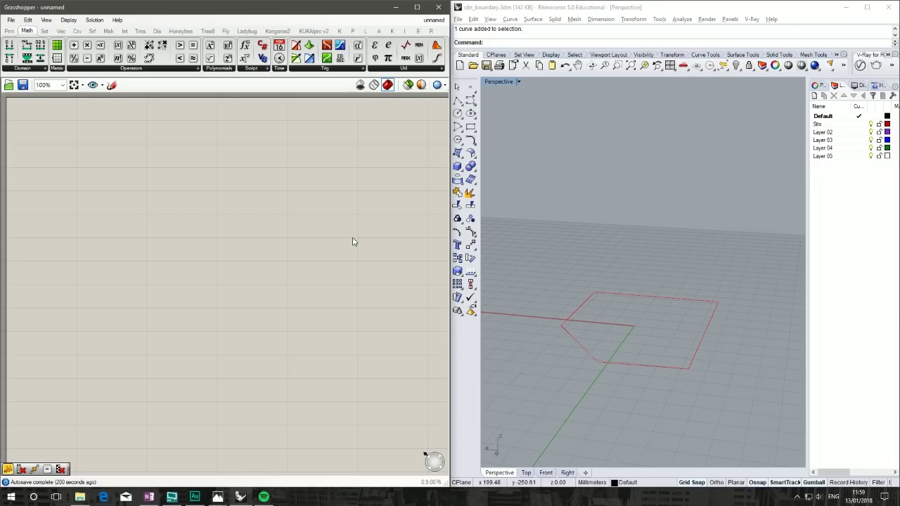
{"action": "left_click", "coordinate": [675, 298]}
{"action": "left_click", "coordinate": [708, 262]}
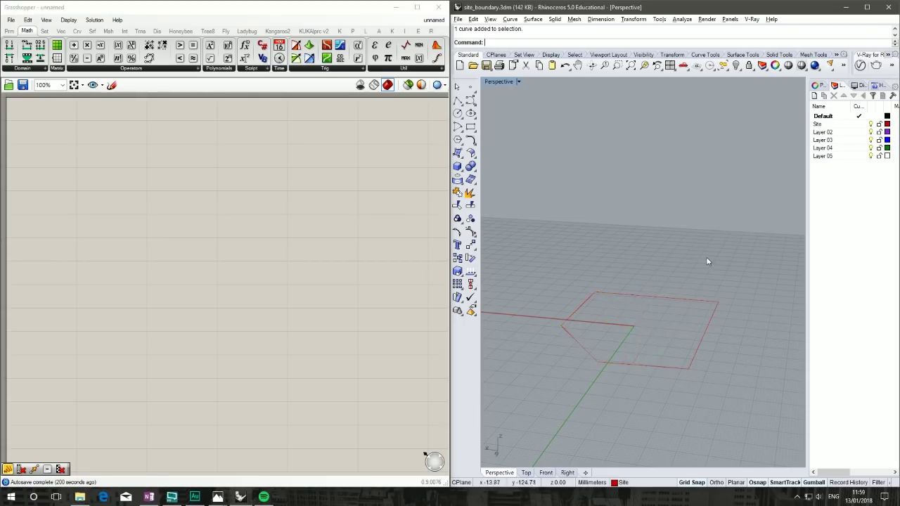
{"action": "right_click_drag", "start_coordinate": [707, 262], "coordinate": [665, 237]}
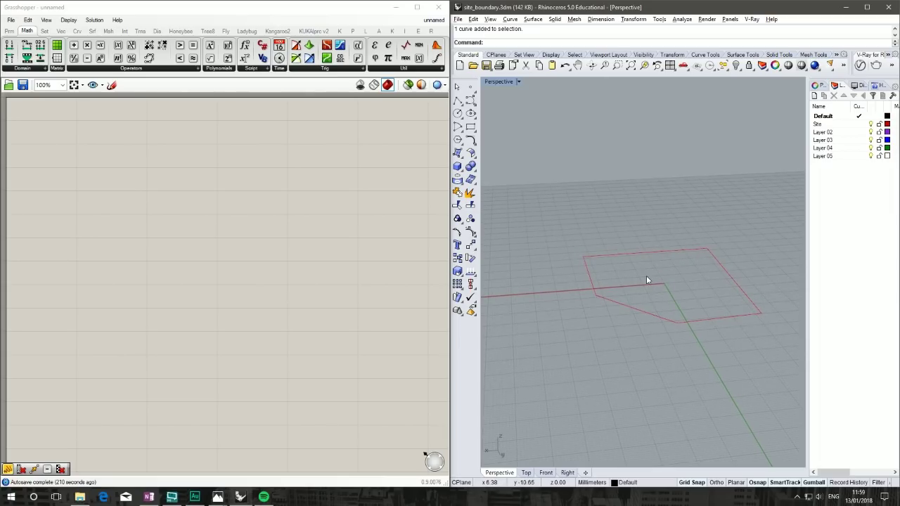
{"action": "right_click_drag", "start_coordinate": [647, 279], "coordinate": [611, 311]}
{"action": "right_click_drag", "start_coordinate": [651, 356], "coordinate": [703, 302]}
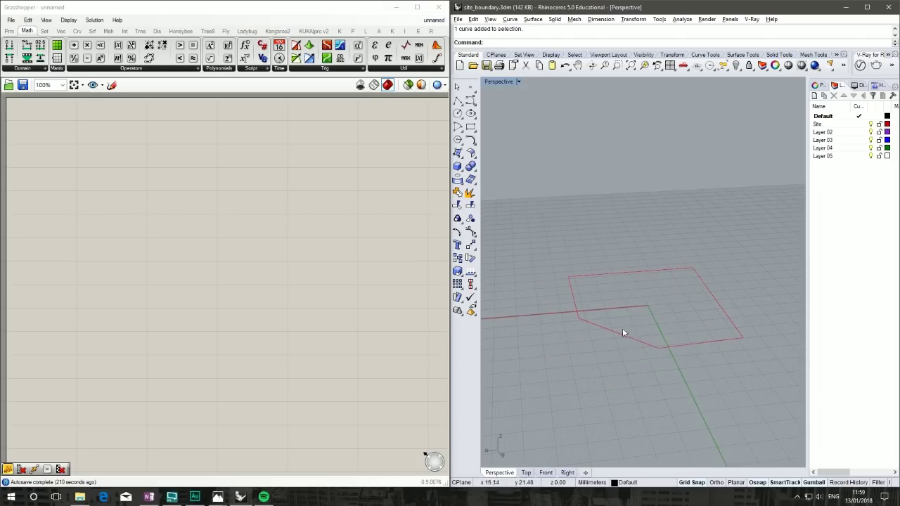
{"action": "right_click_drag", "start_coordinate": [623, 332], "coordinate": [655, 318]}
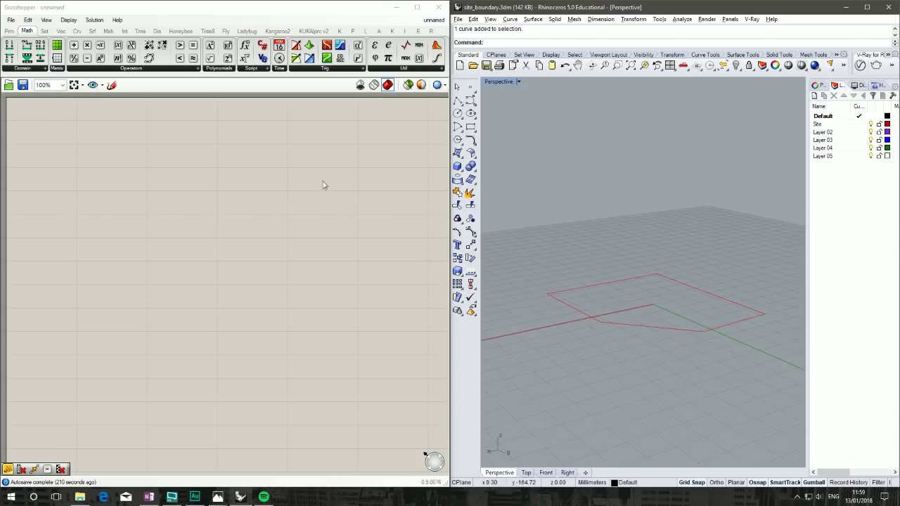
{"action": "double_click", "coordinate": [59, 120]}
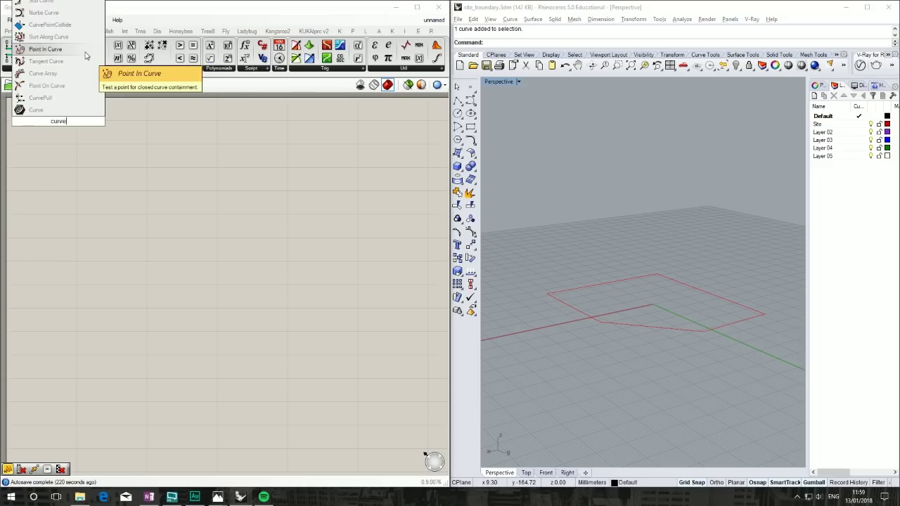
{"action": "left_click", "coordinate": [87, 55]}
{"action": "left_click_drag", "start_coordinate": [106, 158], "coordinate": [43, 108]}
{"action": "key", "text": "Delete"}
Step: Place a Curve parameter near the canvas's upper-left corner and reference the Rhino site boundary curve in it
{"action": "double_click", "coordinate": [49, 129]}
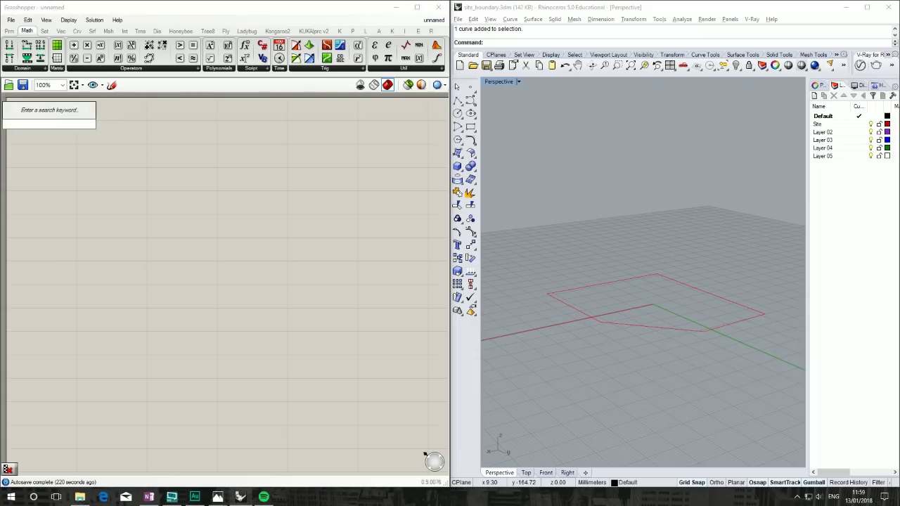
{"action": "type", "text": "curve"}
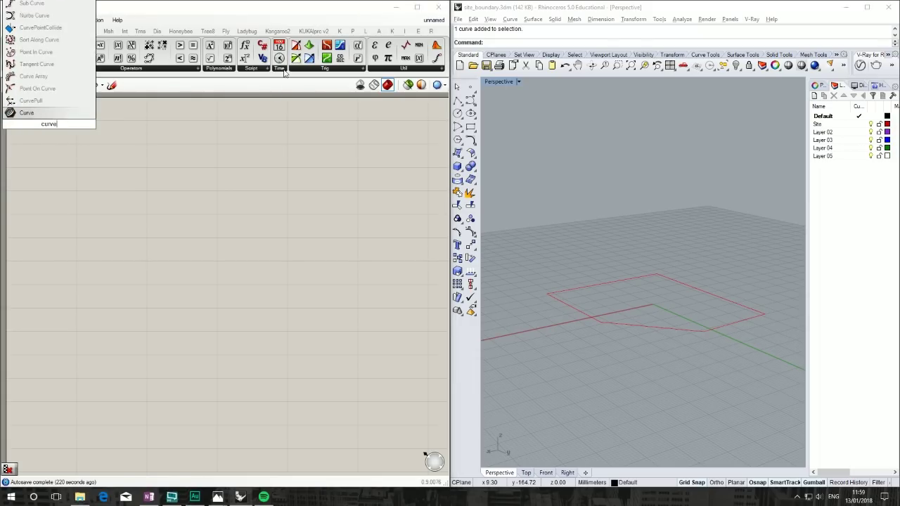
{"action": "left_click", "coordinate": [26, 112]}
{"action": "right_click", "coordinate": [47, 124]}
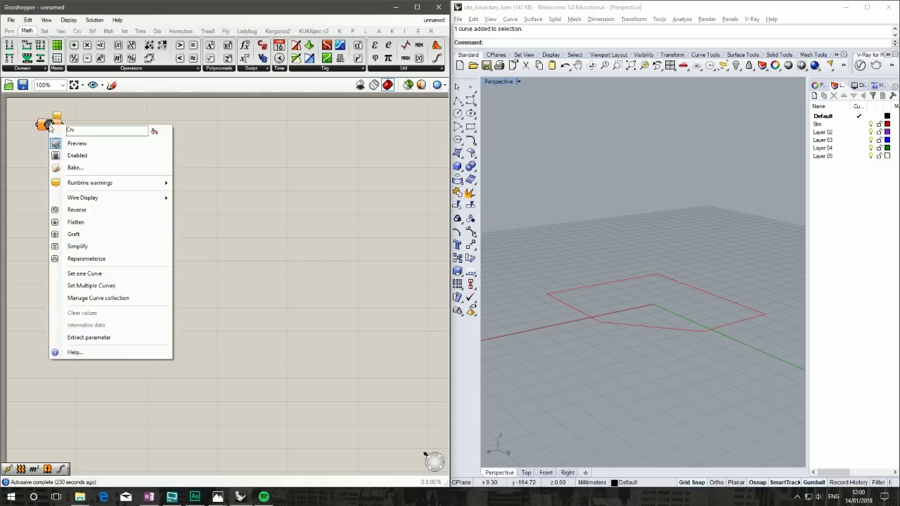
{"action": "left_click", "coordinate": [149, 280]}
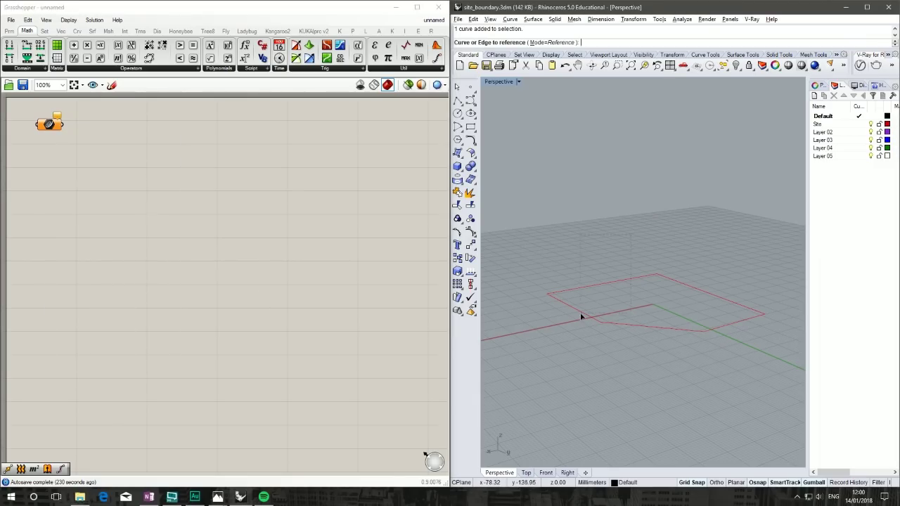
{"action": "left_click", "coordinate": [50, 125]}
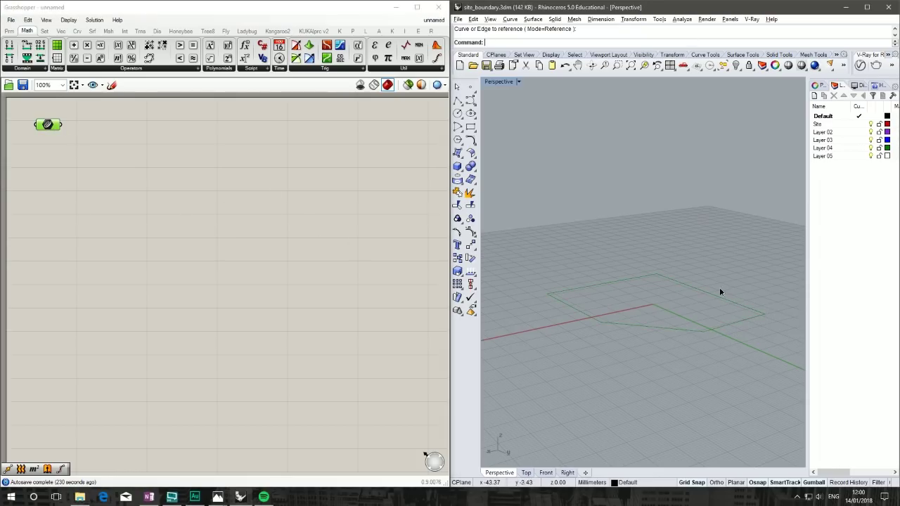
{"action": "right_click_drag", "start_coordinate": [720, 288], "coordinate": [536, 313]}
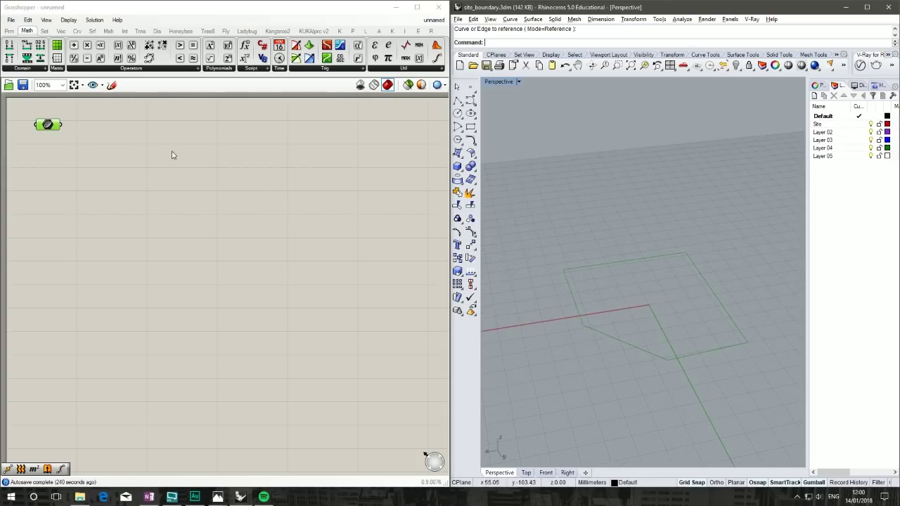
Step: Add the curve Offset component and connect the site boundary Curve parameter to its curve input, aligned beside it
{"action": "double_click", "coordinate": [145, 171]}
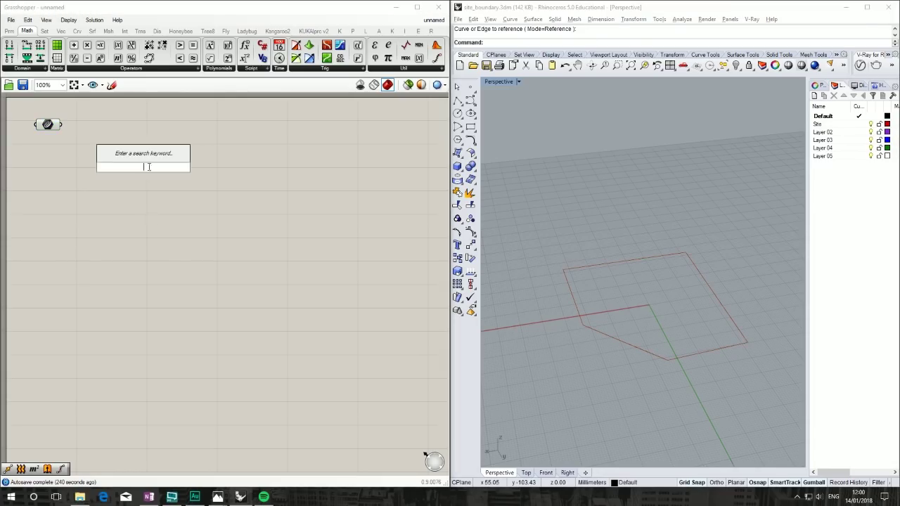
{"action": "type", "text": "offs"}
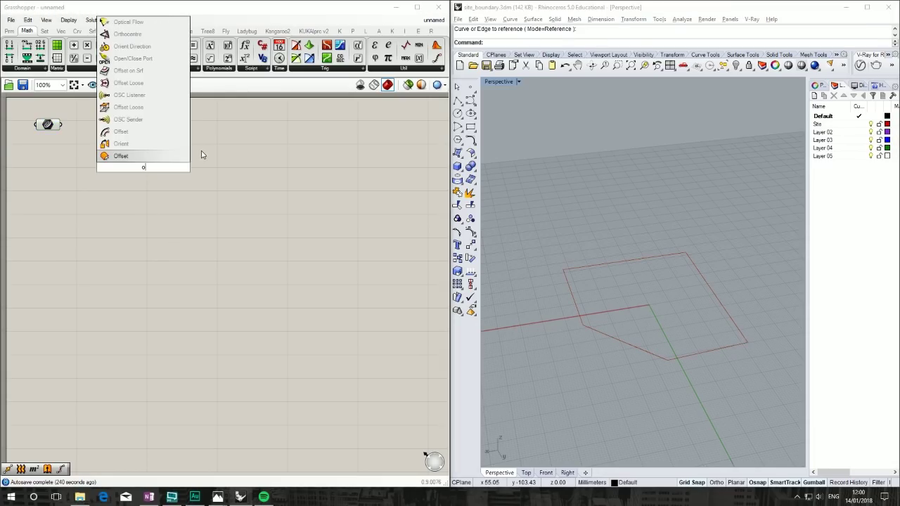
{"action": "left_click", "coordinate": [166, 156]}
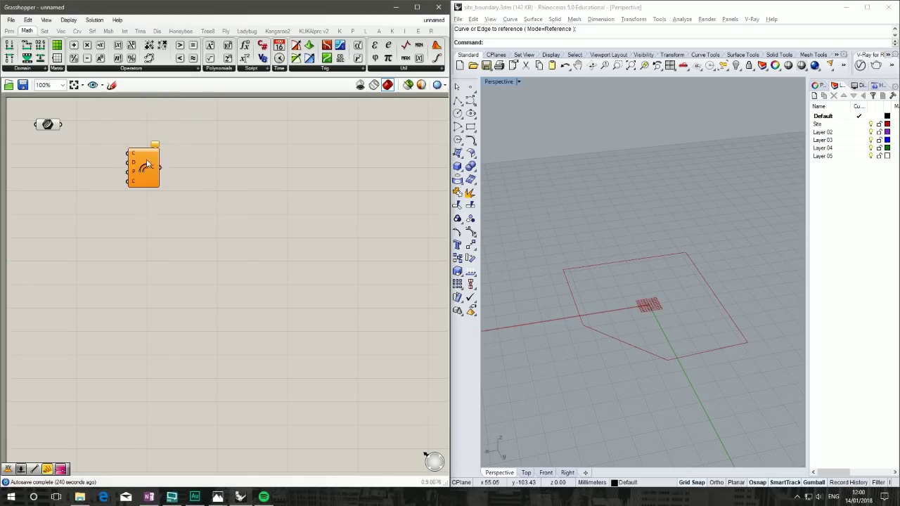
{"action": "left_click_drag", "start_coordinate": [61, 124], "coordinate": [137, 139]}
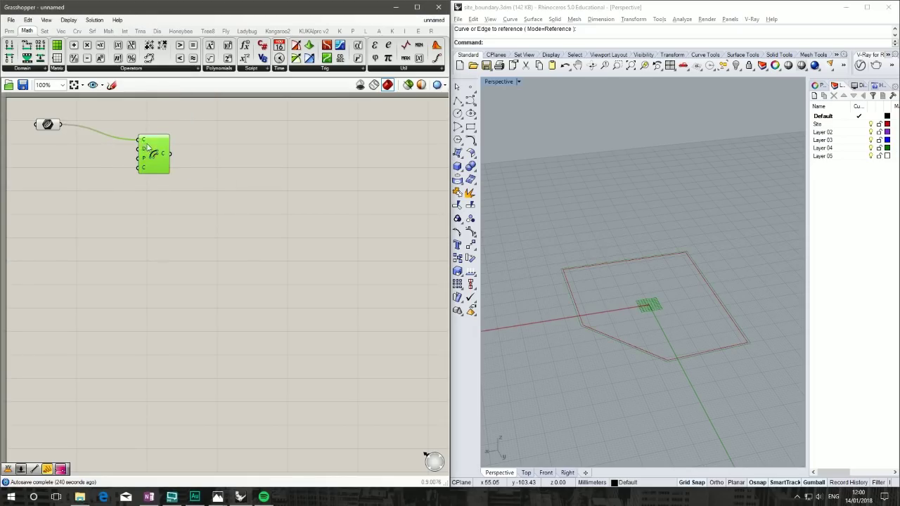
{"action": "left_click_drag", "start_coordinate": [148, 146], "coordinate": [136, 131]}
{"action": "left_click", "coordinate": [93, 147]}
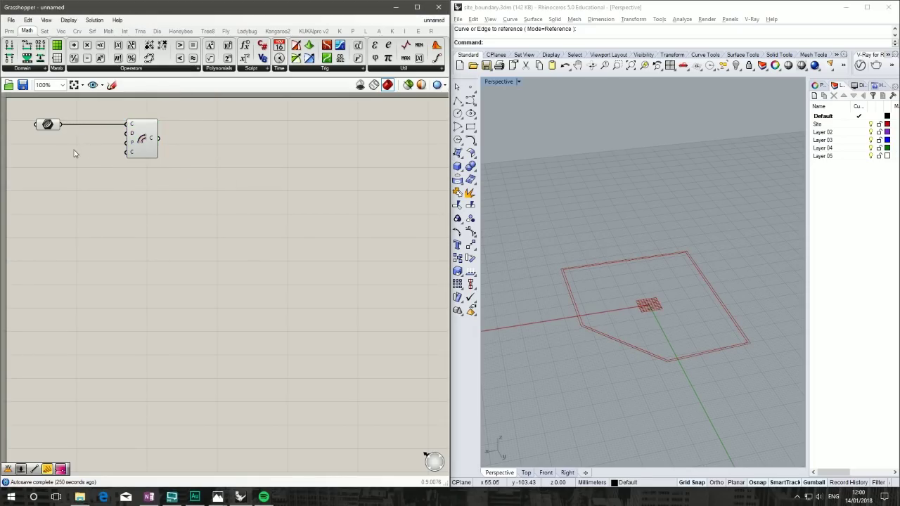
Step: Add a number slider set to 3 and connect it to the Offset component's distance input
{"action": "double_click", "coordinate": [75, 151]}
{"action": "type", "text": "3"}
{"action": "key", "text": "Return"}
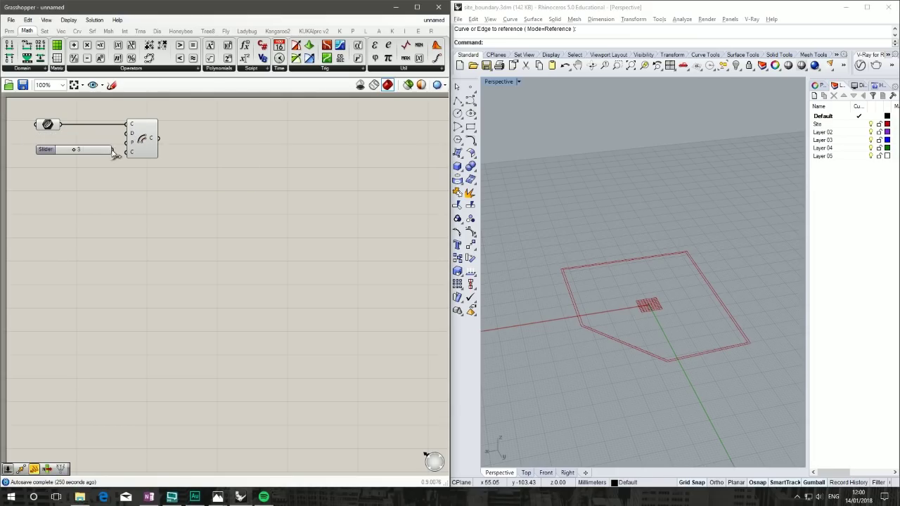
{"action": "left_click_drag", "start_coordinate": [114, 150], "coordinate": [73, 144]}
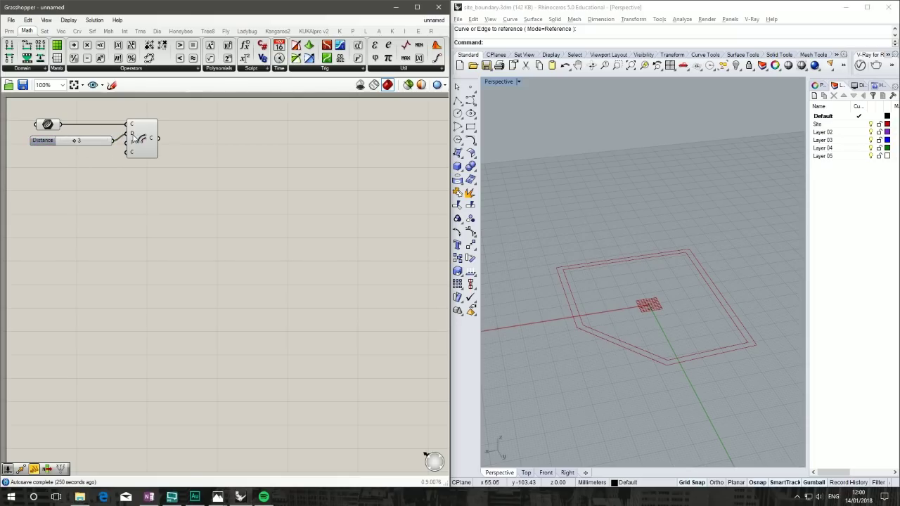
Step: Add a multiplication expression on x to the Offset component's distance input to flip the offset inside the boundary
{"action": "right_click", "coordinate": [130, 135]}
{"action": "mouse_move", "coordinate": [182, 232]}
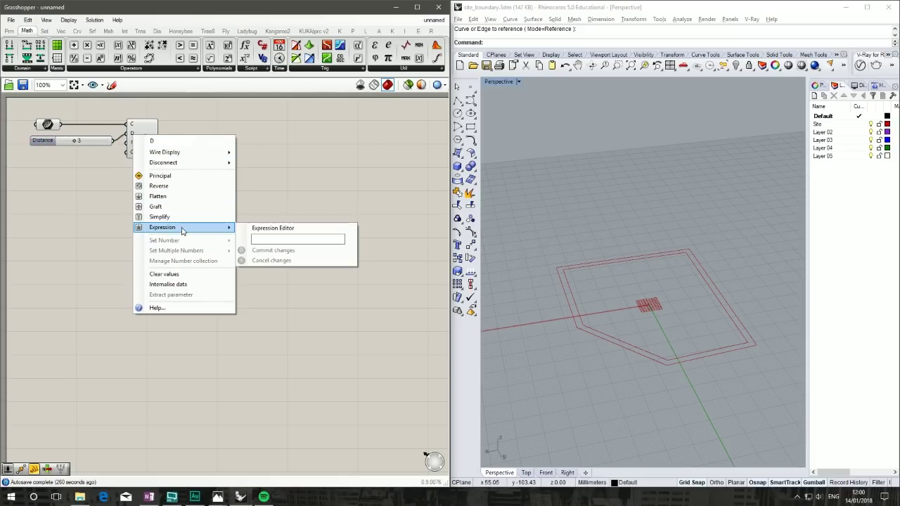
{"action": "left_click", "coordinate": [271, 239]}
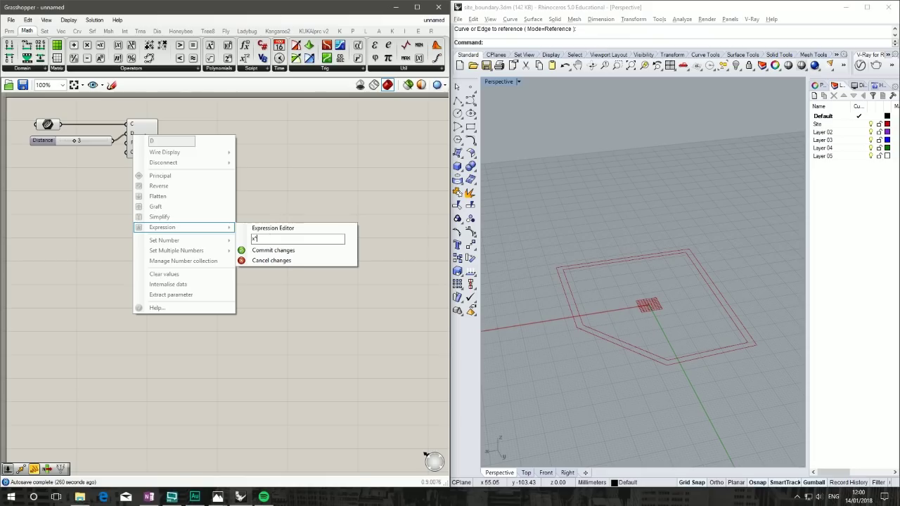
{"action": "left_click", "coordinate": [259, 251]}
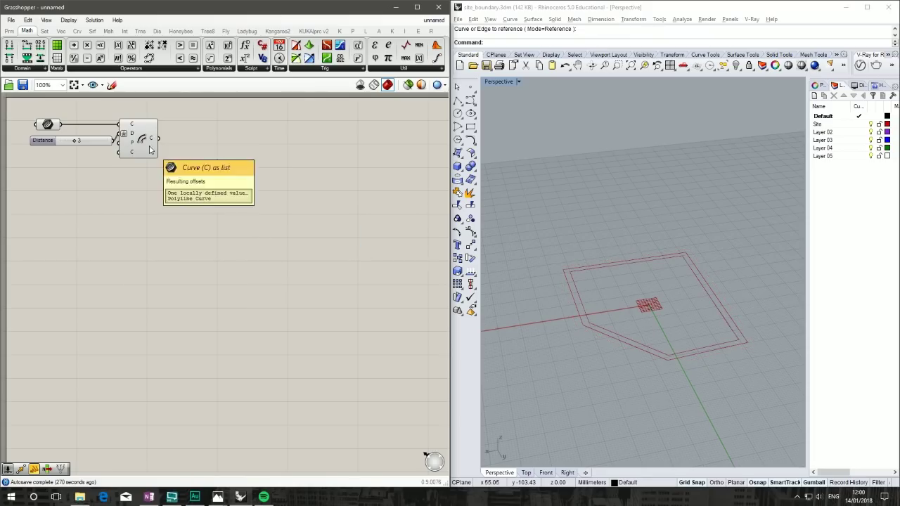
Step: Move the Offset component farther from its inputs and align the Distance slider under the Curve parameter
{"action": "right_click_drag", "start_coordinate": [243, 263], "coordinate": [266, 263]}
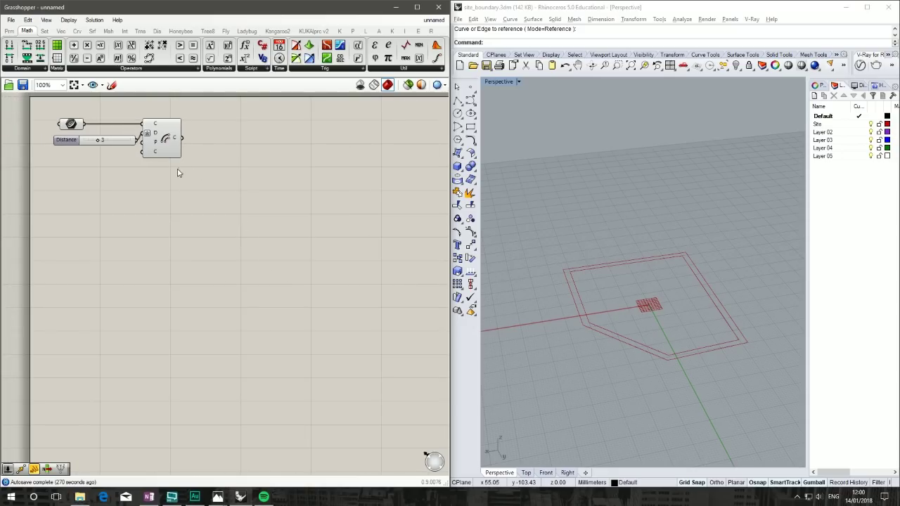
{"action": "left_click_drag", "start_coordinate": [169, 149], "coordinate": [194, 145]}
{"action": "left_click_drag", "start_coordinate": [66, 142], "coordinate": [71, 138]}
{"action": "left_click", "coordinate": [115, 181]}
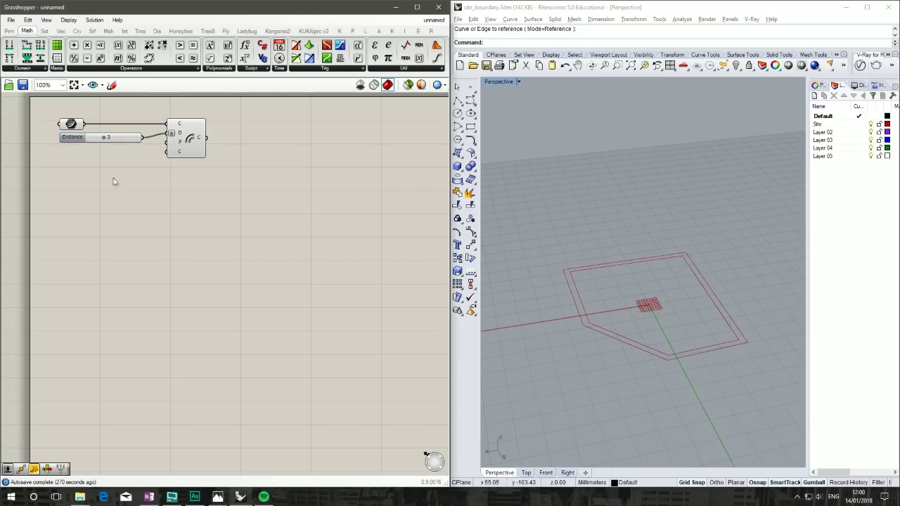
{"action": "left_click", "coordinate": [611, 252]}
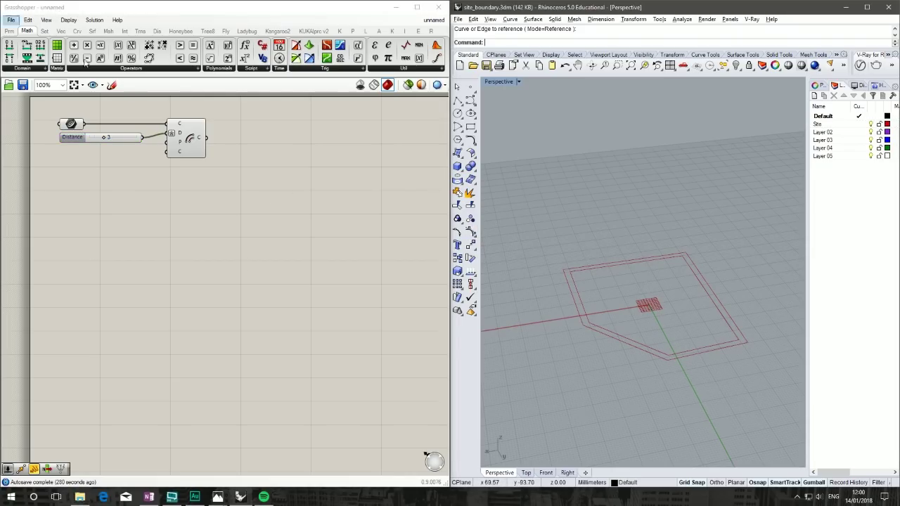
{"action": "right_click_drag", "start_coordinate": [209, 157], "coordinate": [209, 159]}
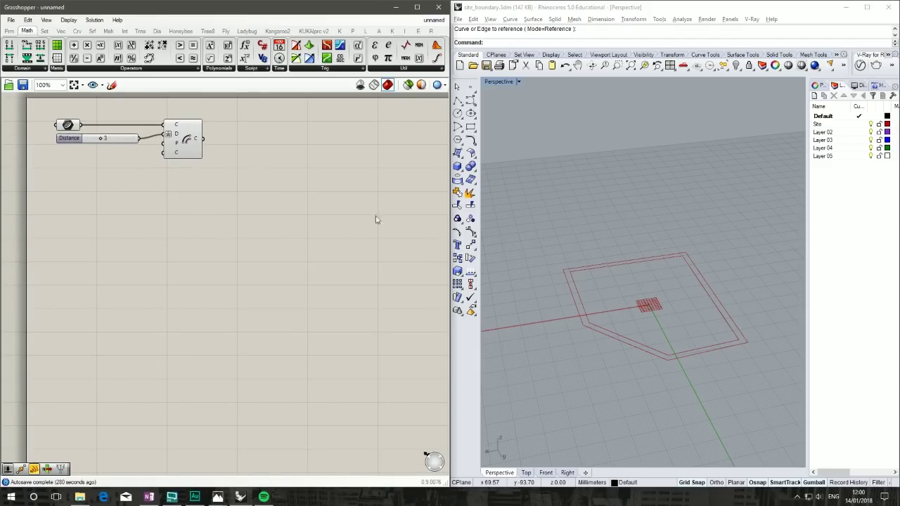
Step: Add an Extrude component beyond the Offset component and connect the offset curve to its base input
{"action": "double_click", "coordinate": [238, 166]}
{"action": "type", "text": "extrude"}
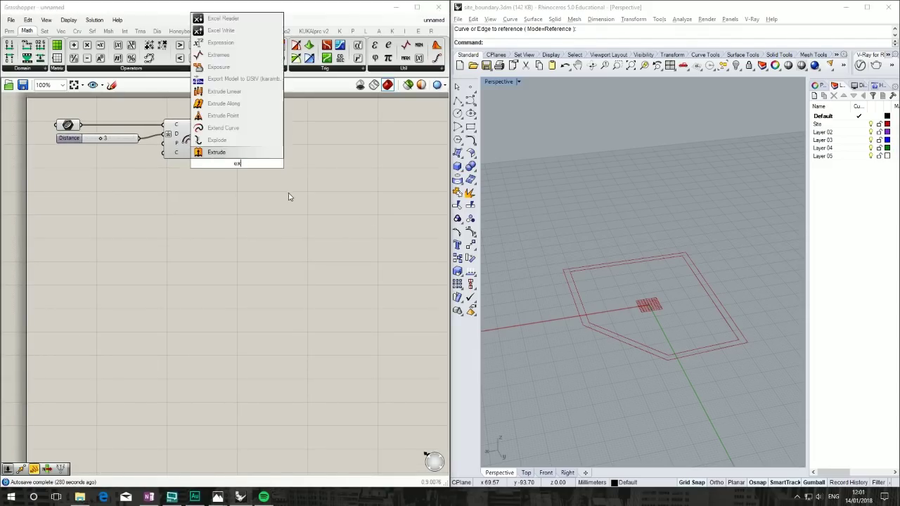
{"action": "left_click", "coordinate": [235, 161]}
{"action": "left_click_drag", "start_coordinate": [235, 163], "coordinate": [281, 161]}
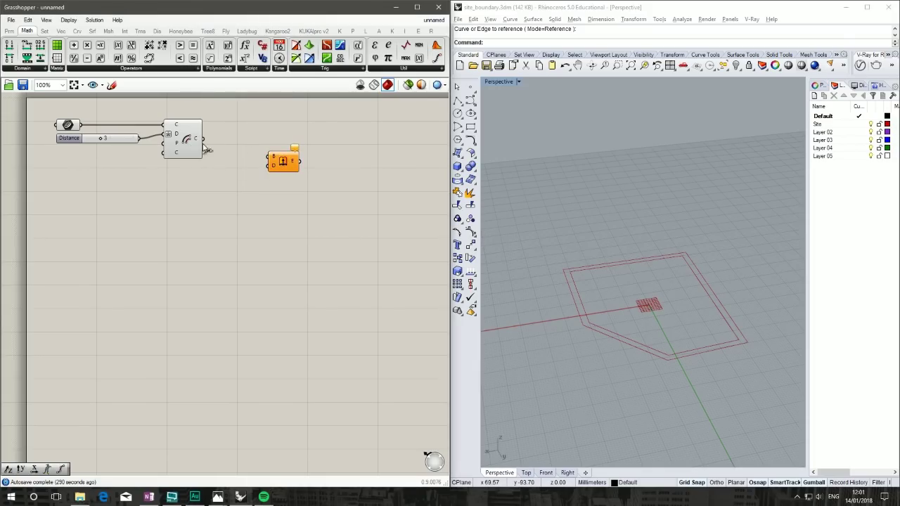
{"action": "left_click_drag", "start_coordinate": [204, 139], "coordinate": [298, 154]}
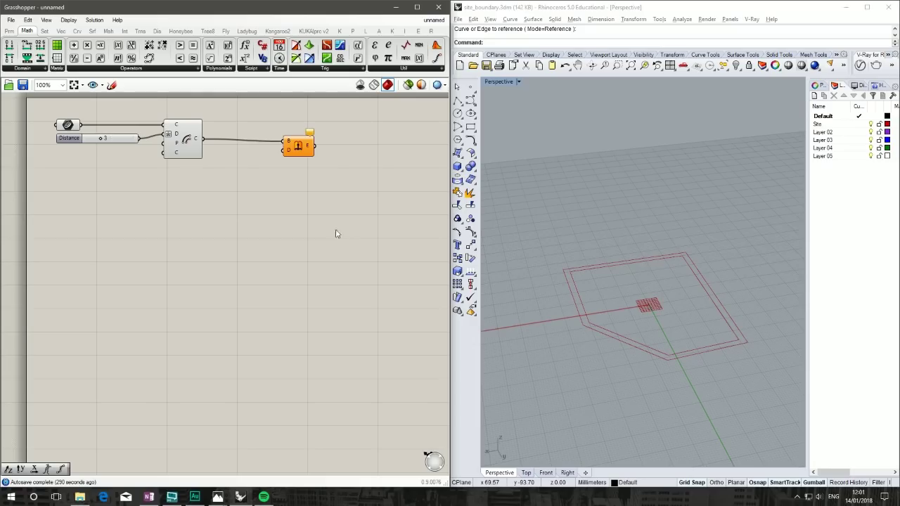
Step: Add a Unit Z component below the Offset component and connect its vector to the Extrude component's direction input
{"action": "double_click", "coordinate": [230, 193]}
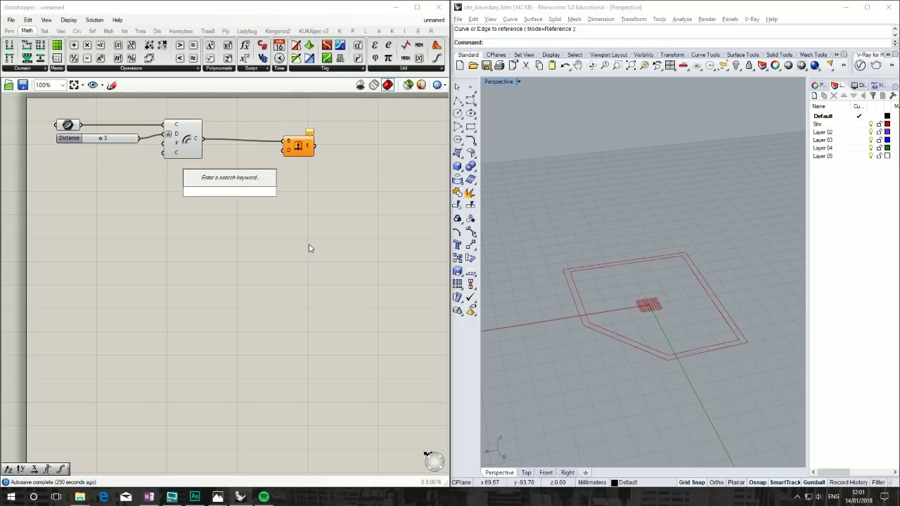
{"action": "type", "text": "unit z"}
{"action": "left_click", "coordinate": [255, 181]}
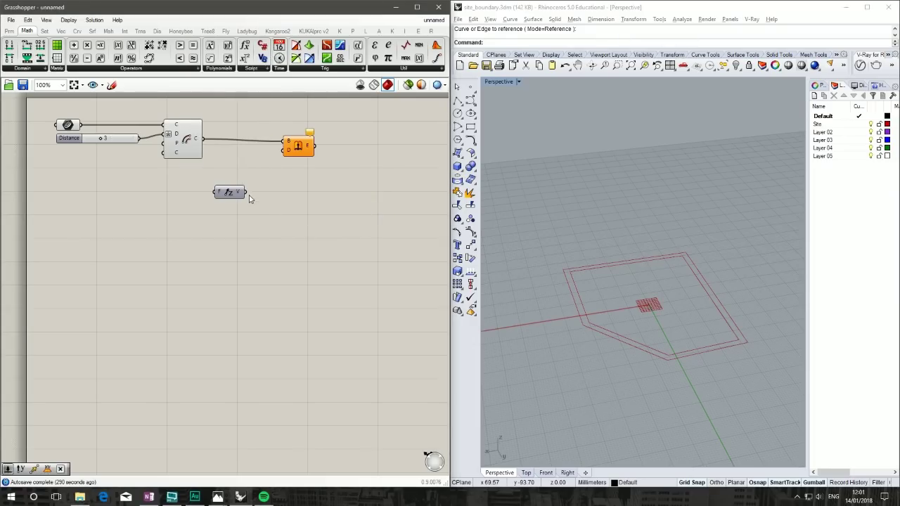
{"action": "left_click_drag", "start_coordinate": [246, 192], "coordinate": [286, 150]}
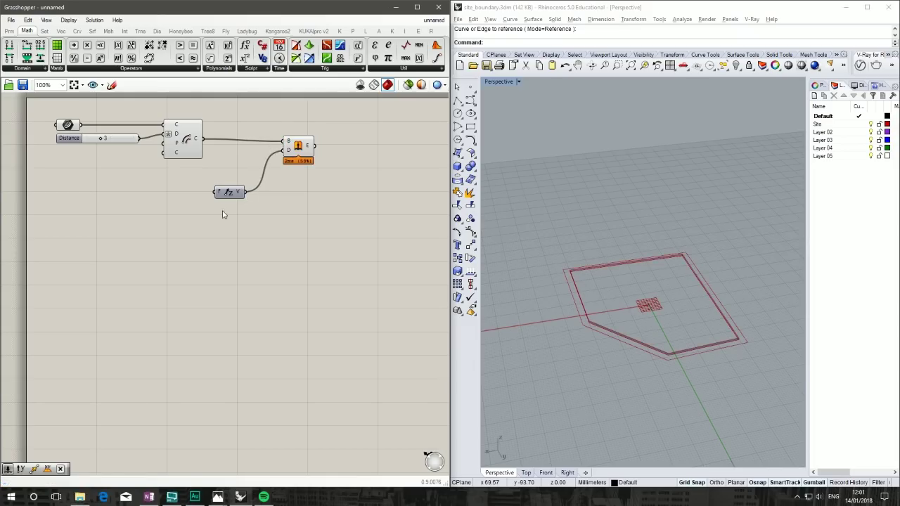
{"action": "left_click_drag", "start_coordinate": [231, 200], "coordinate": [247, 191]}
{"action": "left_click", "coordinate": [227, 271]}
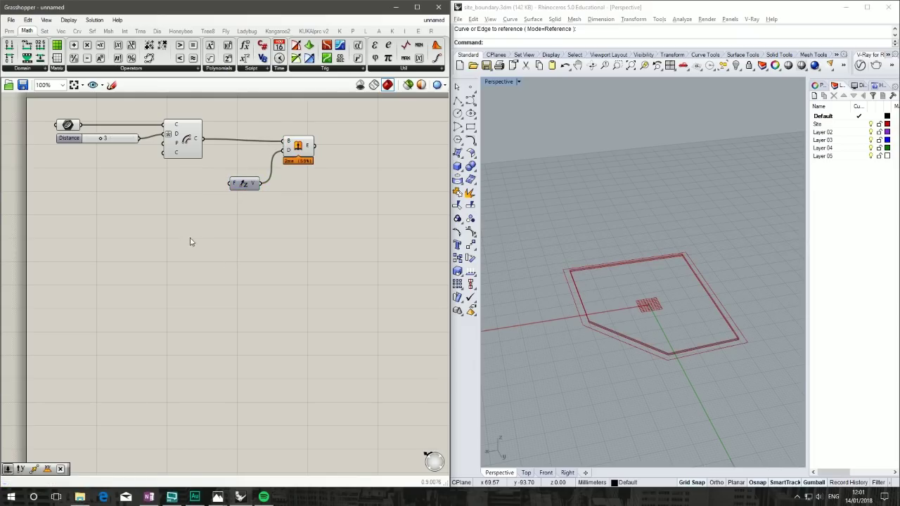
Step: Add a number slider set to 6, connect it to the Unit Z factor input and align it beside that component
{"action": "double_click", "coordinate": [186, 194]}
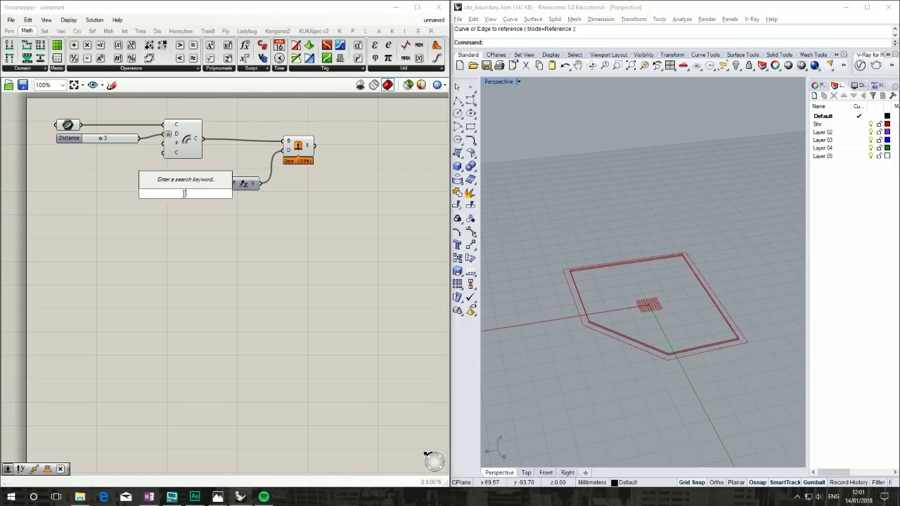
{"action": "type", "text": "6"}
{"action": "key", "text": "Return"}
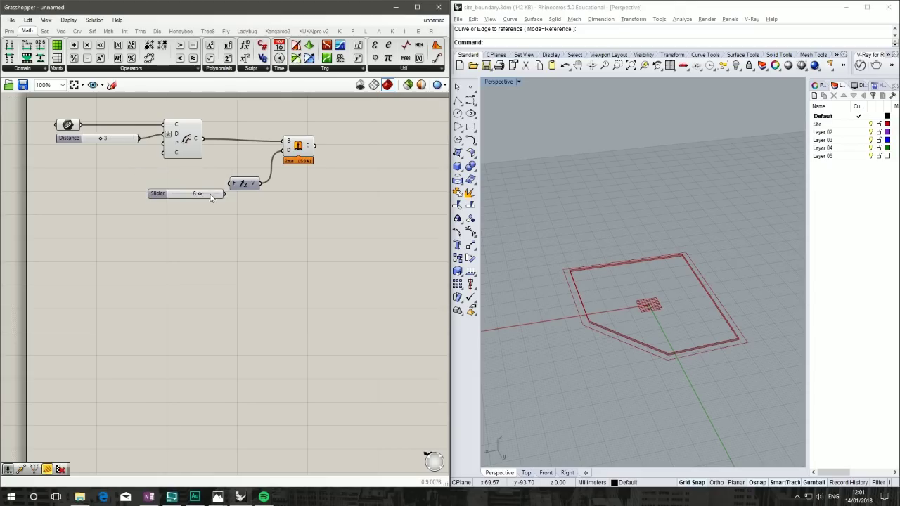
{"action": "left_click_drag", "start_coordinate": [167, 188], "coordinate": [131, 181]}
{"action": "left_click_drag", "start_coordinate": [190, 182], "coordinate": [234, 184]}
{"action": "left_click_drag", "start_coordinate": [134, 182], "coordinate": [151, 185]}
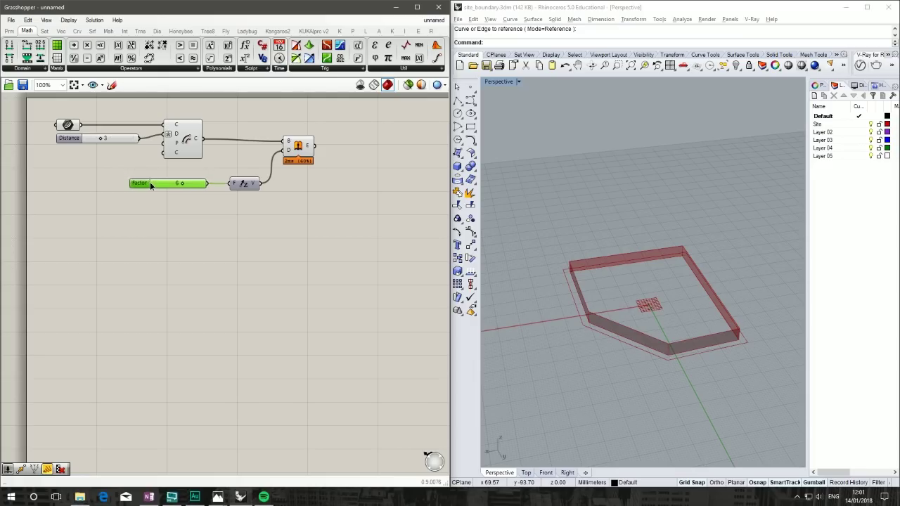
Step: Move the Factor slider and Unit Z component away from the main chain and group them under the name Ground
{"action": "left_click_drag", "start_coordinate": [255, 218], "coordinate": [108, 219]}
{"action": "middle_click", "coordinate": [108, 219]}
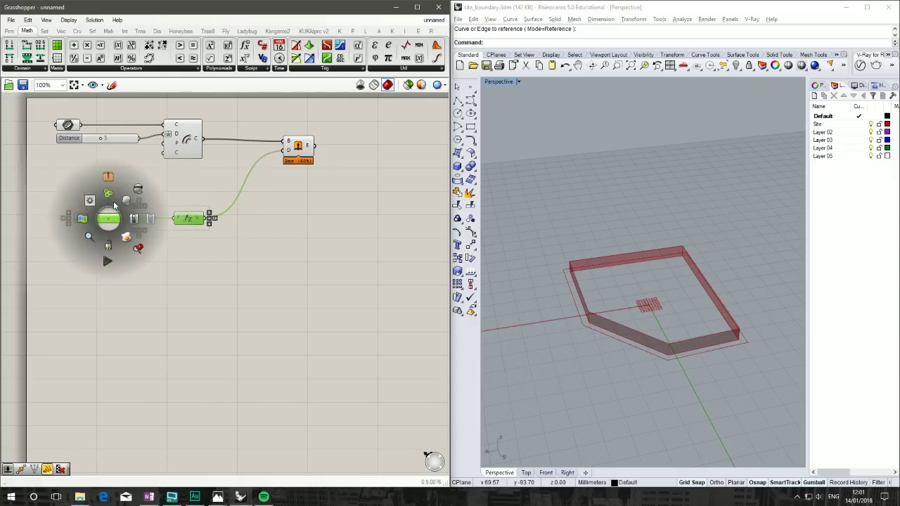
{"action": "left_click", "coordinate": [108, 196]}
{"action": "right_click", "coordinate": [167, 230]}
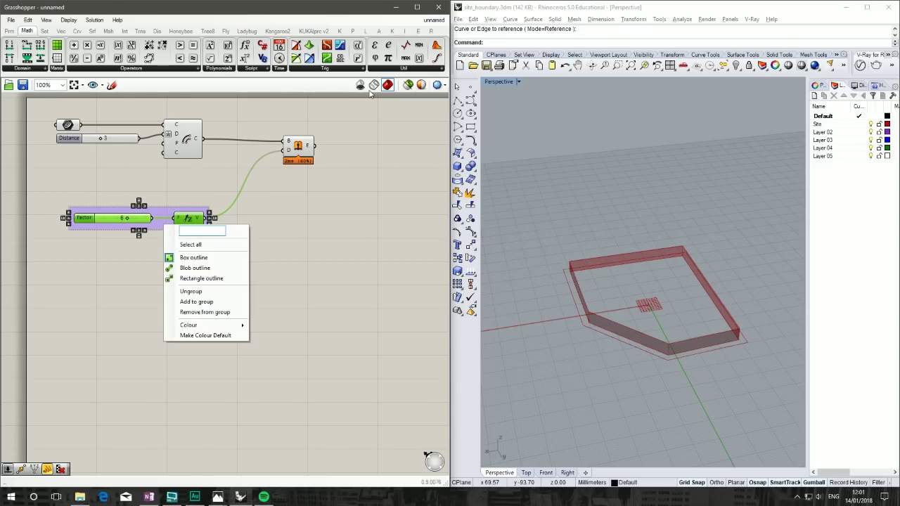
{"action": "type", "text": "Ground"}
{"action": "left_click", "coordinate": [282, 231]}
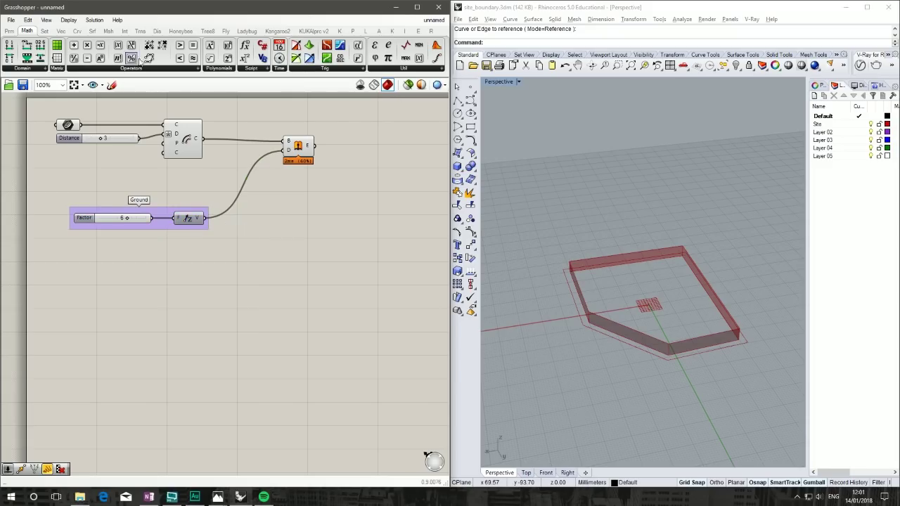
{"action": "left_click", "coordinate": [301, 148]}
{"action": "left_click", "coordinate": [315, 201]}
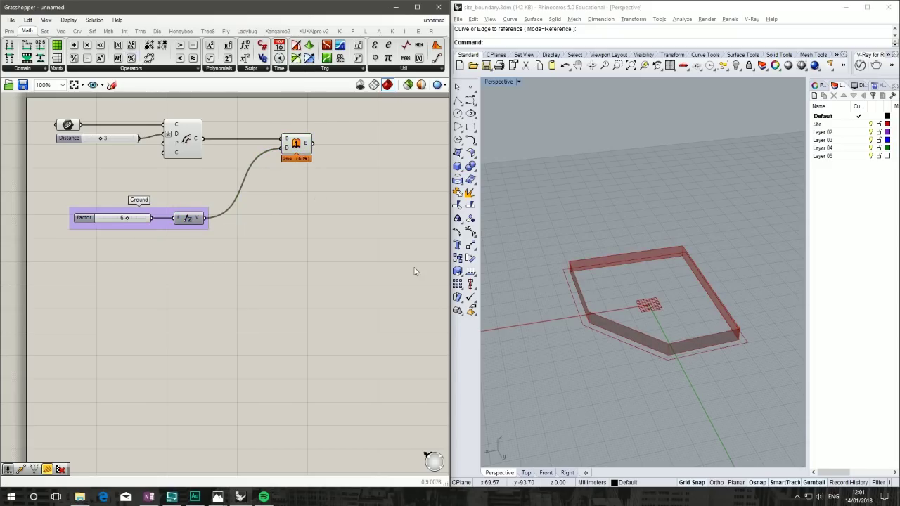
Step: Add a Cap Holes component beyond the Extrude component and connect the extrusion output to it
{"action": "right_click_drag", "start_coordinate": [337, 201], "coordinate": [253, 211]}
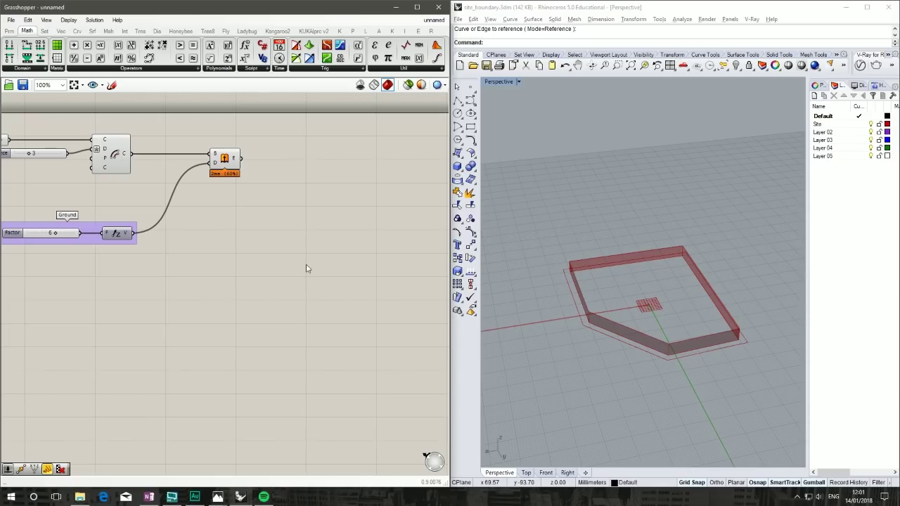
{"action": "left_click", "coordinate": [279, 68]}
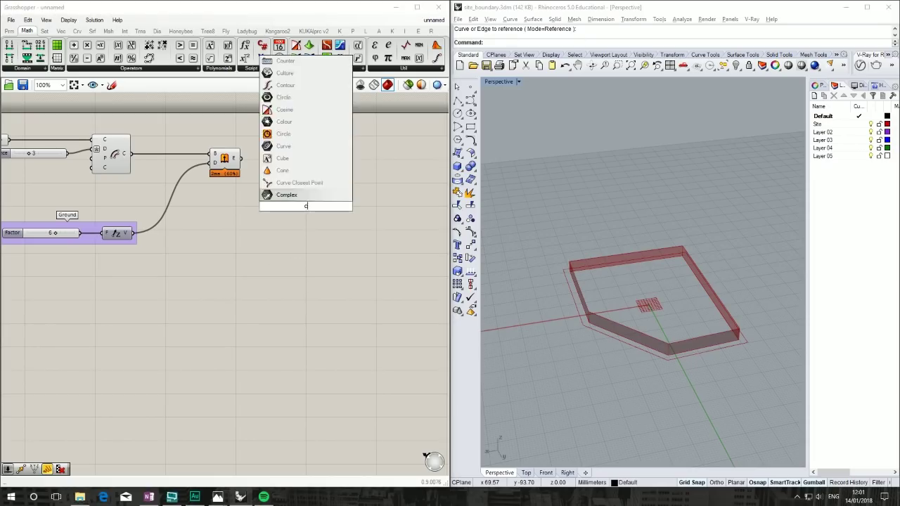
{"action": "left_click_drag", "start_coordinate": [303, 140], "coordinate": [306, 206]}
{"action": "left_click_drag", "start_coordinate": [240, 158], "coordinate": [269, 162]}
Step: Turn off the Extrude component's preview and align the Cap Holes component with its output
{"action": "left_click", "coordinate": [224, 160]}
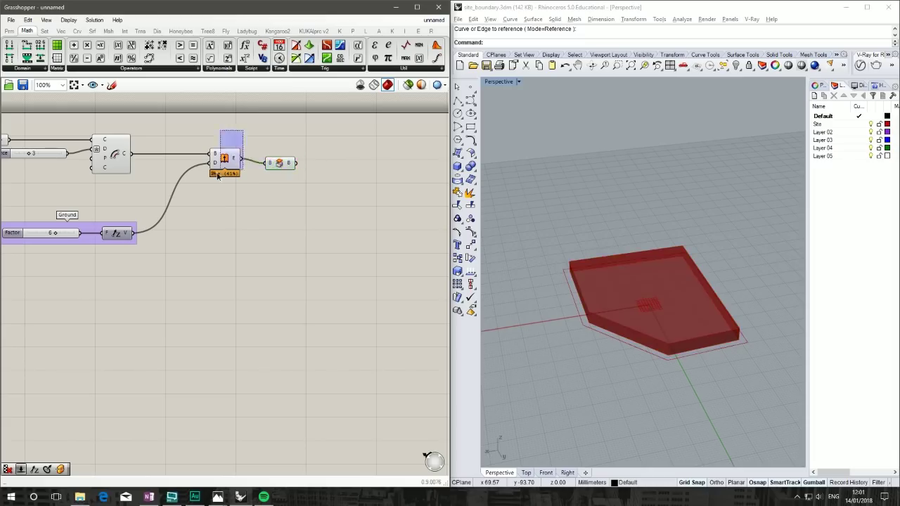
{"action": "middle_click", "coordinate": [224, 162]}
{"action": "left_click", "coordinate": [256, 138]}
{"action": "left_click", "coordinate": [255, 260]}
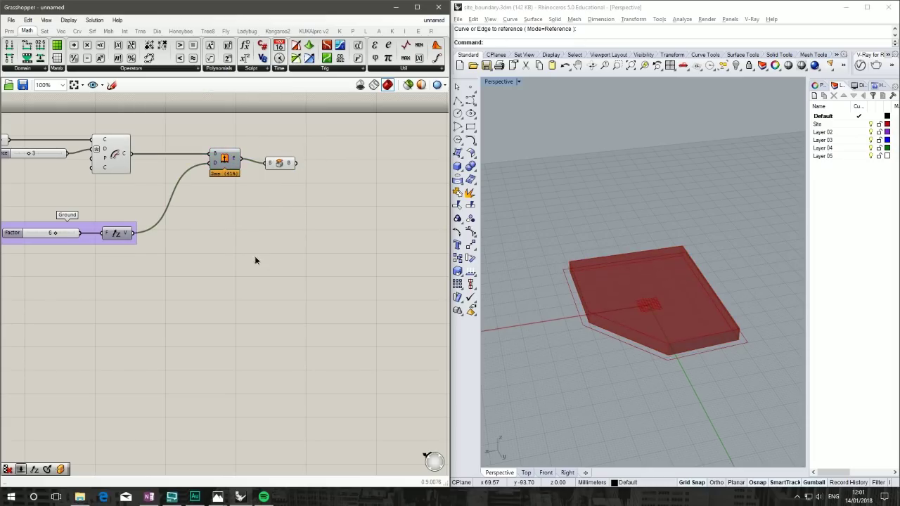
{"action": "left_click_drag", "start_coordinate": [278, 163], "coordinate": [272, 159]}
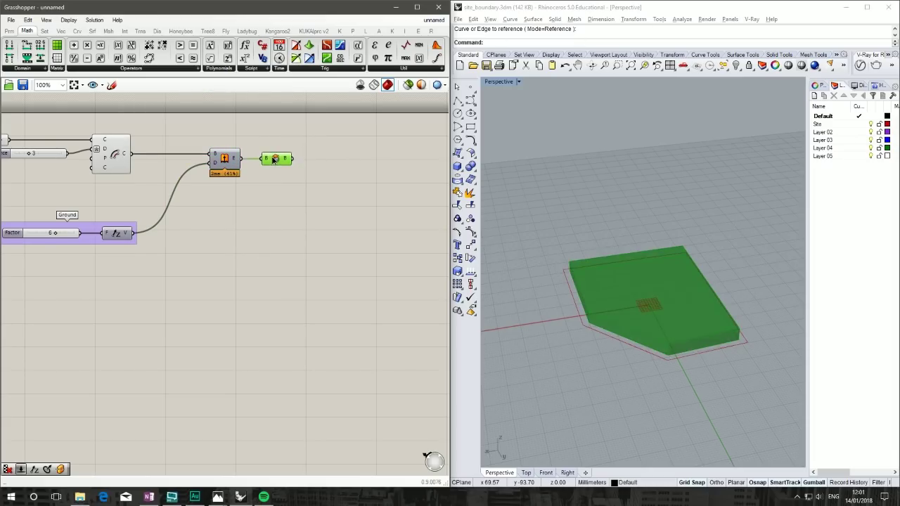
{"action": "left_click", "coordinate": [311, 148]}
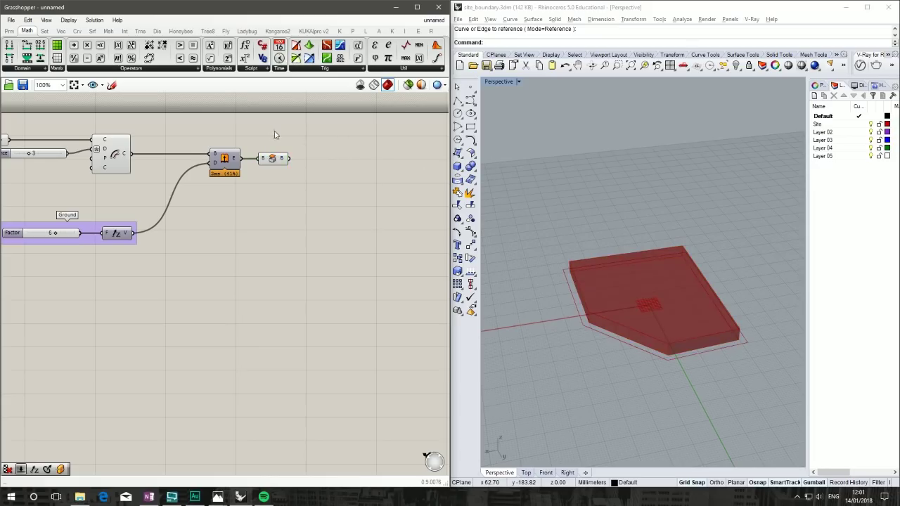
{"action": "right_click_drag", "start_coordinate": [323, 189], "coordinate": [310, 186]}
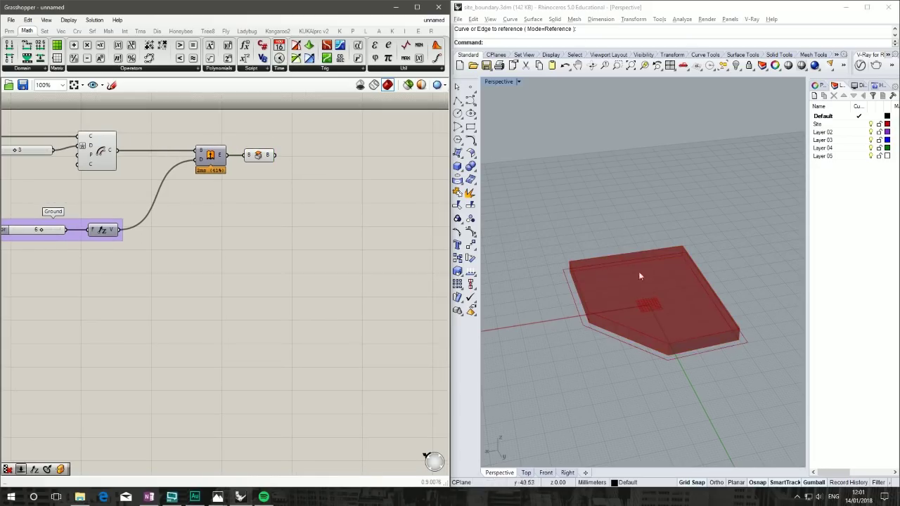
{"action": "right_click_drag", "start_coordinate": [260, 220], "coordinate": [275, 238]}
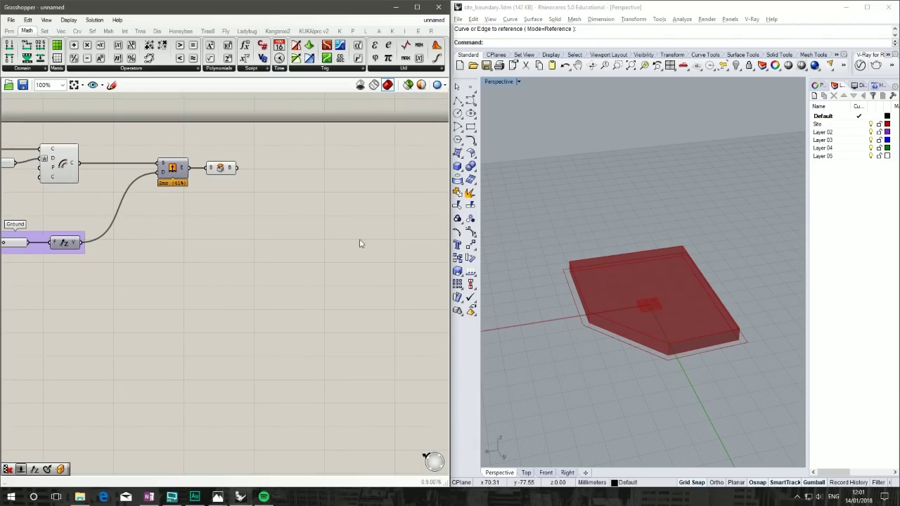
{"action": "double_click", "coordinate": [296, 190]}
{"action": "type", "text": "ex"}
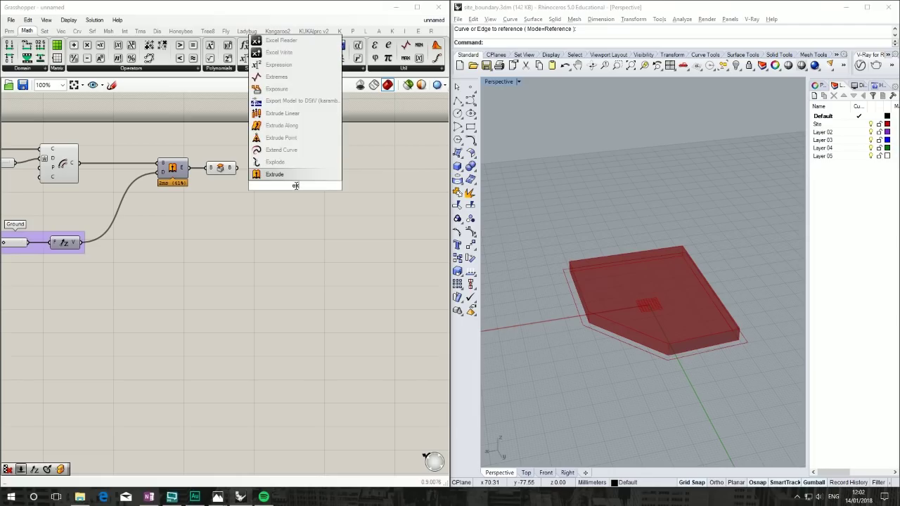
{"action": "type", "text": "pl"}
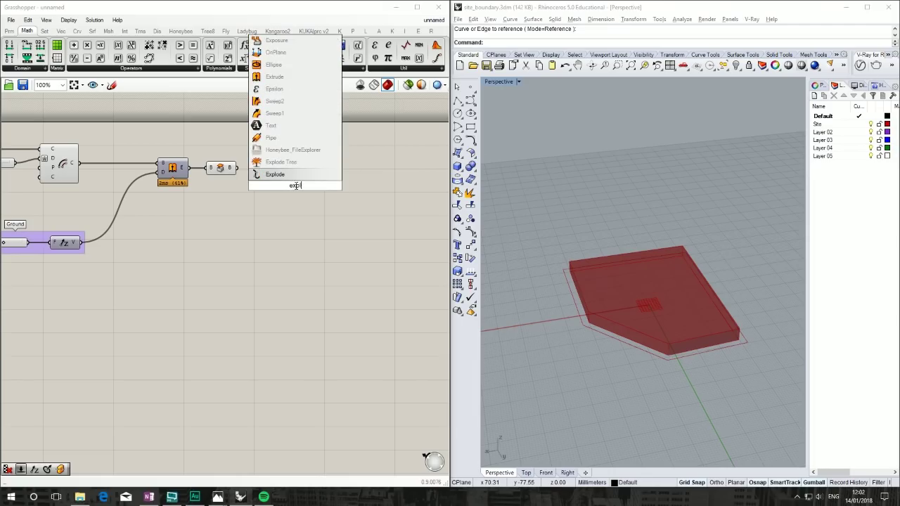
{"action": "type", "text": "ode"}
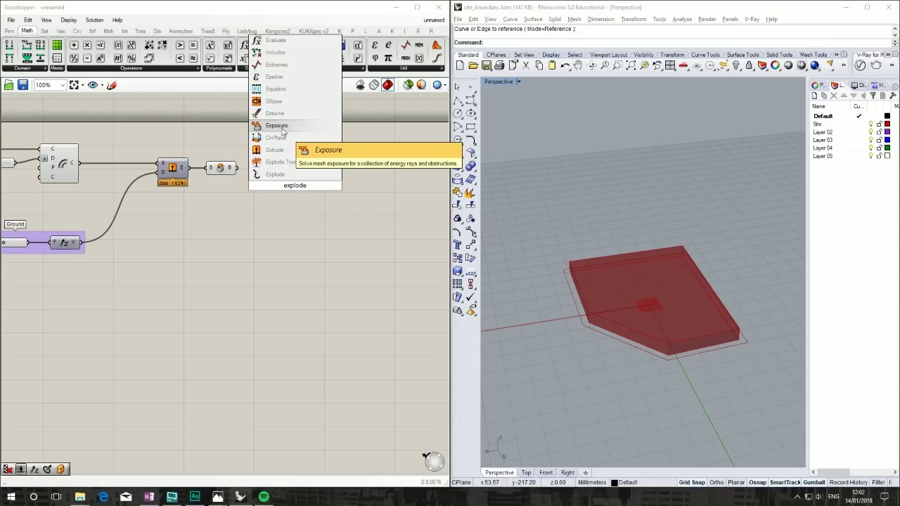
{"action": "type", "text": " br"}
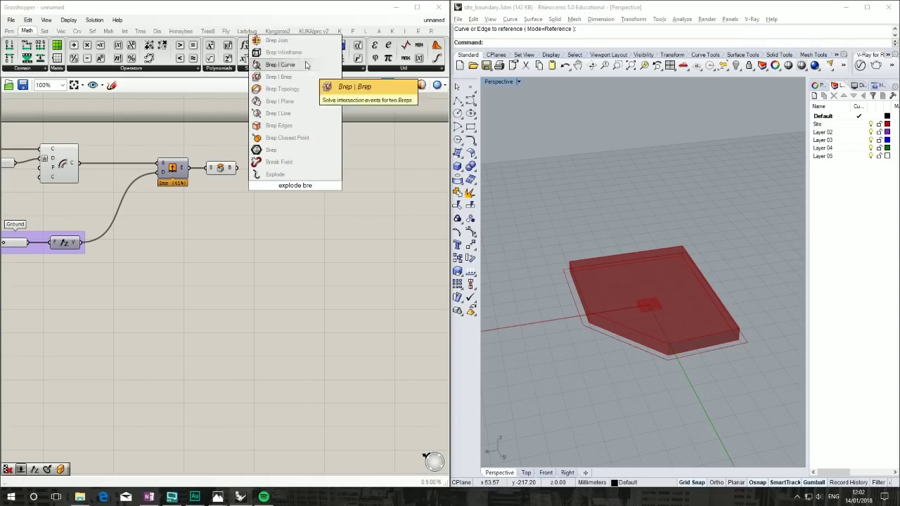
{"action": "type", "text": "e"}
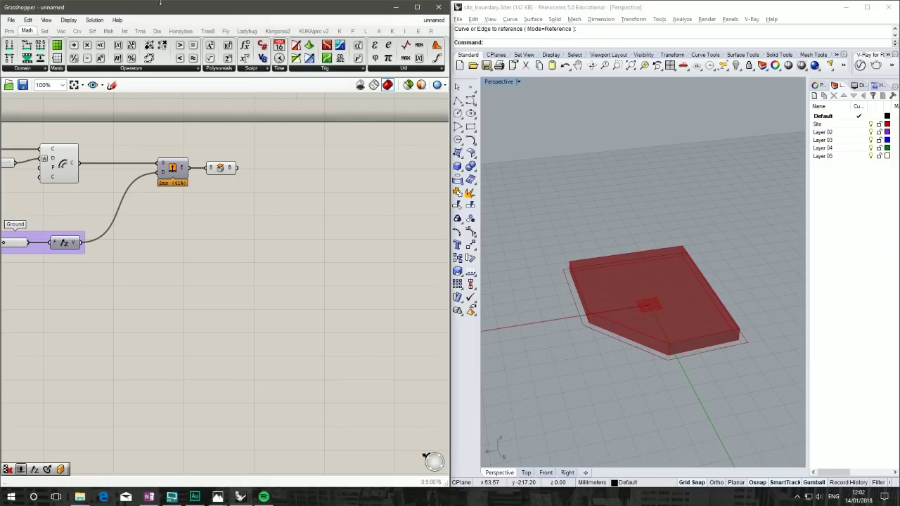
Step: Add a Deconstruct Brep component after Cap Holes, connect the capped solid to its input and align it in the chain
{"action": "left_click", "coordinate": [92, 31]}
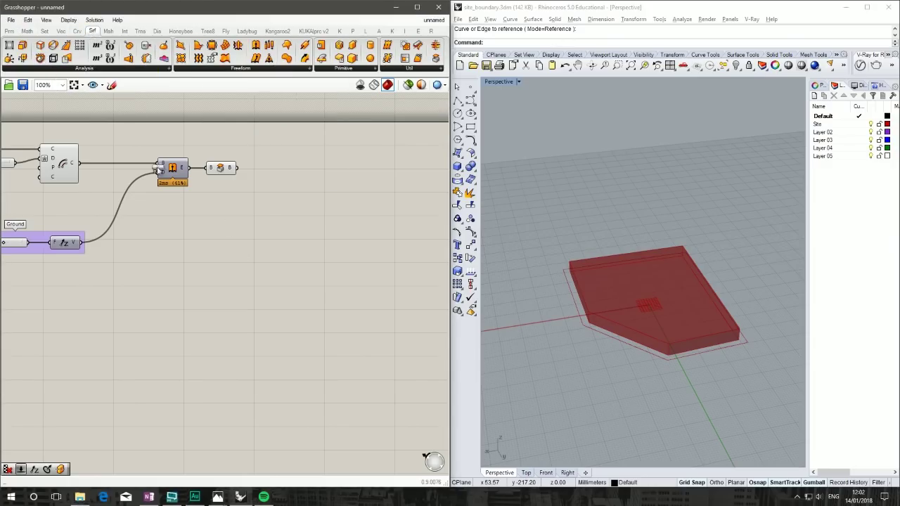
{"action": "left_click_drag", "start_coordinate": [159, 170], "coordinate": [298, 182]}
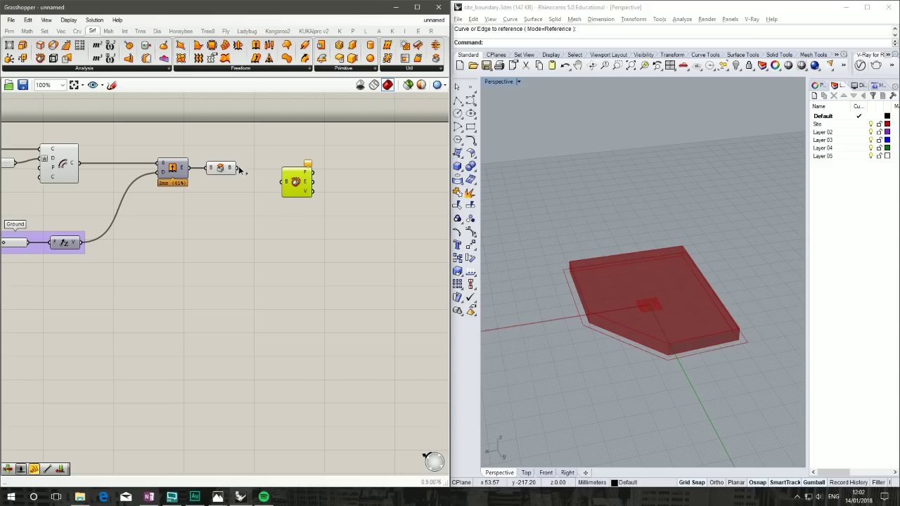
{"action": "left_click_drag", "start_coordinate": [240, 169], "coordinate": [264, 168]}
{"action": "left_click", "coordinate": [267, 211]}
Step: Turn off the Deconstruct Brep component's preview
{"action": "middle_click", "coordinate": [265, 161]}
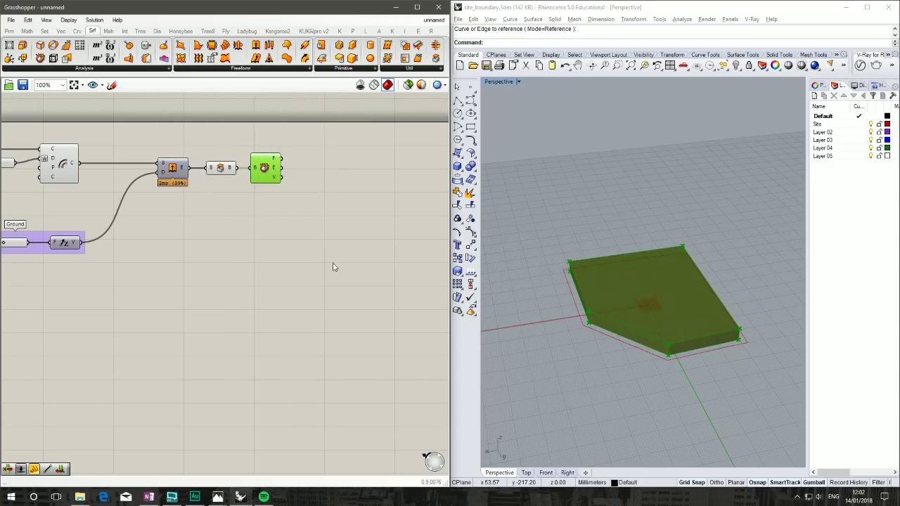
{"action": "middle_click", "coordinate": [263, 176]}
{"action": "left_click", "coordinate": [328, 209]}
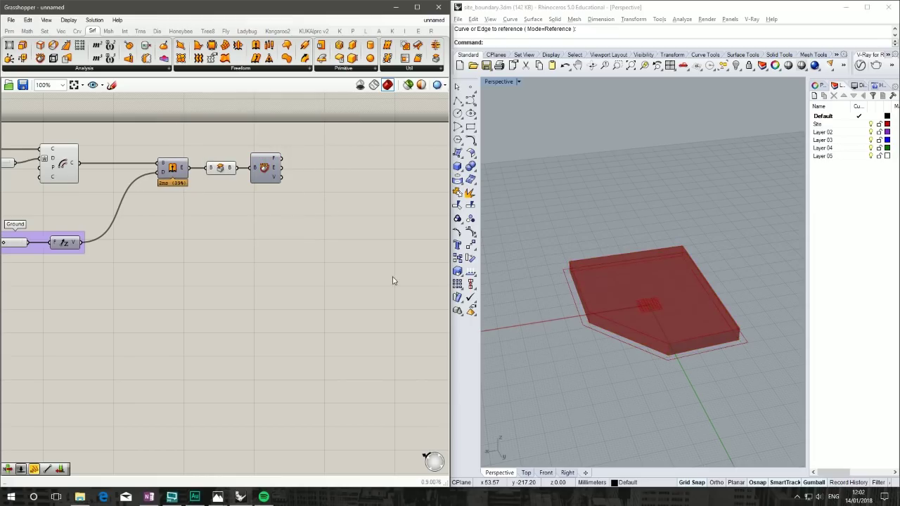
Step: Add a List Item component after Deconstruct Brep and connect the faces output to its list input
{"action": "double_click", "coordinate": [335, 191]}
{"action": "type", "text": "list"}
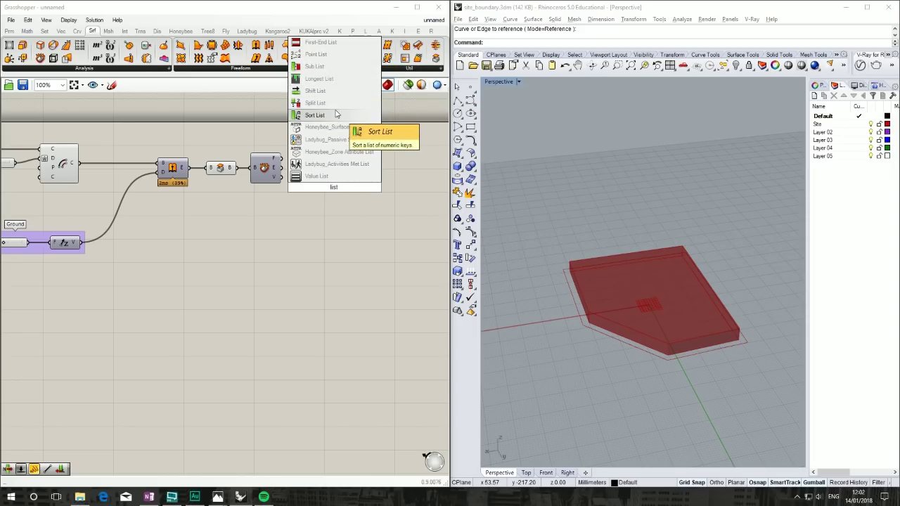
{"action": "type", "text": "i"}
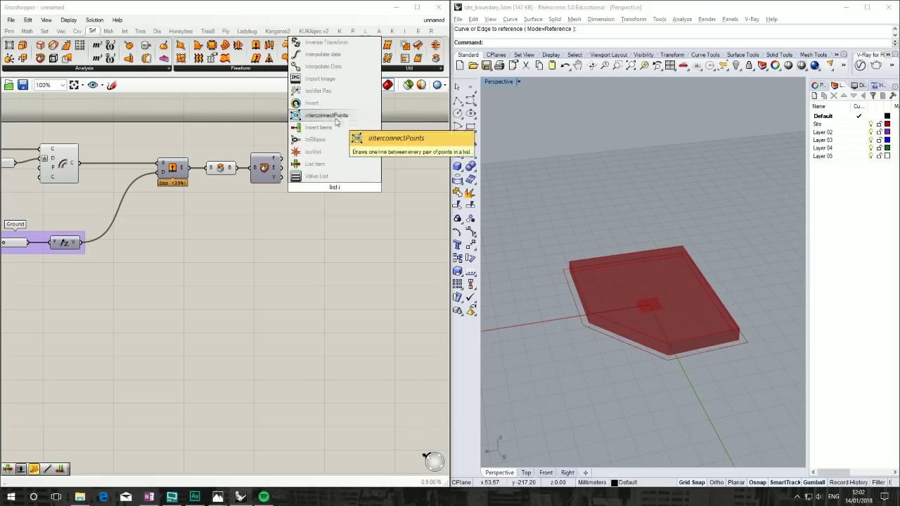
{"action": "left_click", "coordinate": [334, 163]}
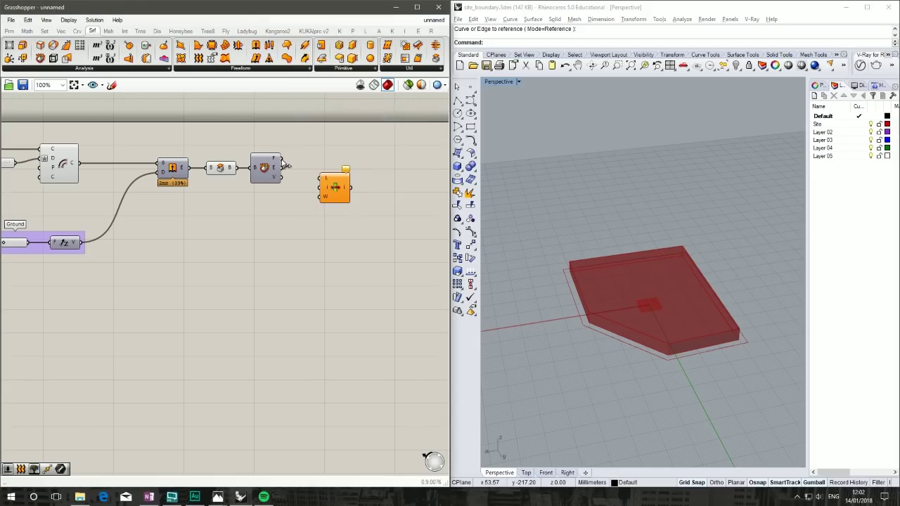
{"action": "left_click_drag", "start_coordinate": [282, 167], "coordinate": [344, 175]}
{"action": "left_click", "coordinate": [356, 257]}
Step: Add an integer number slider ranging from 0 to 6 near the List Item component's index input
{"action": "double_click", "coordinate": [316, 222]}
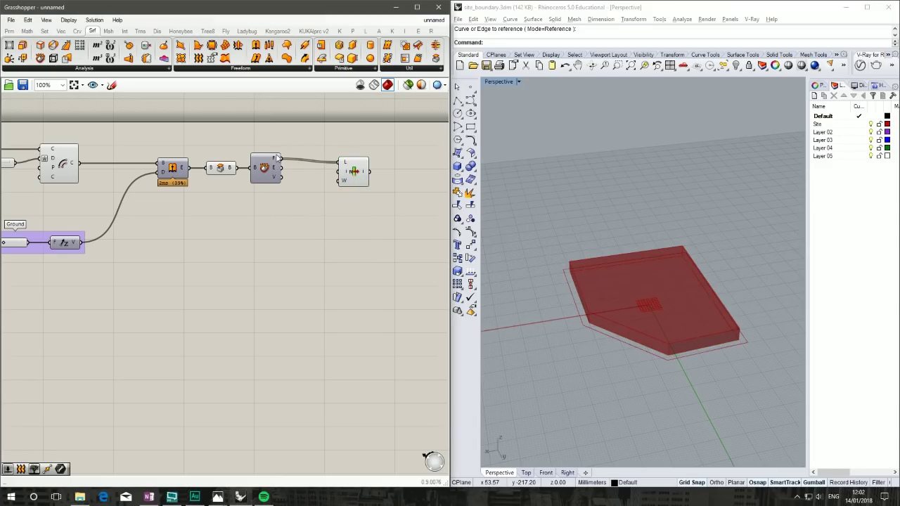
{"action": "double_click", "coordinate": [289, 187]}
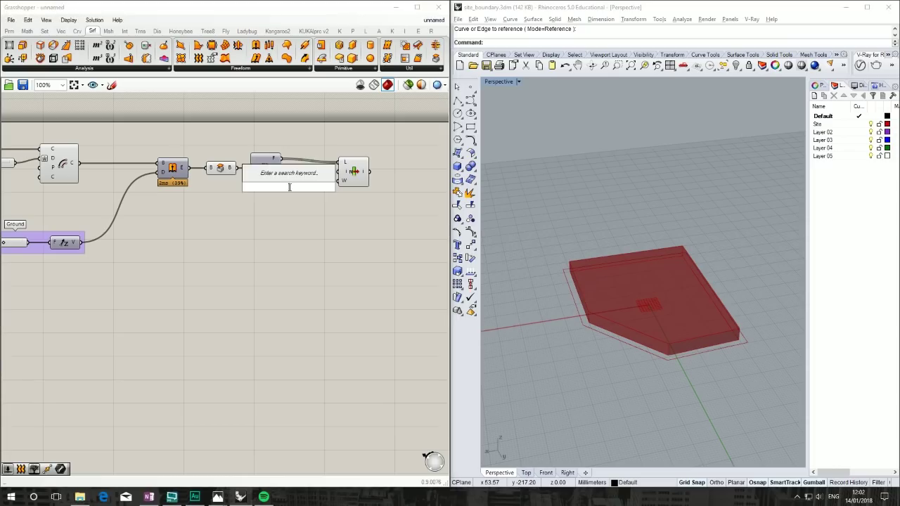
{"action": "type", "text": "0"}
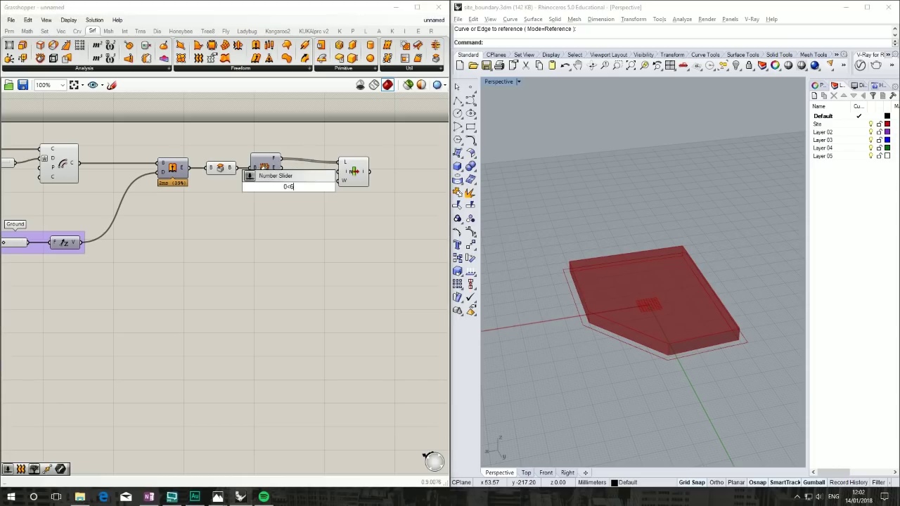
{"action": "type", "text": "<6"}
{"action": "key", "text": "Return"}
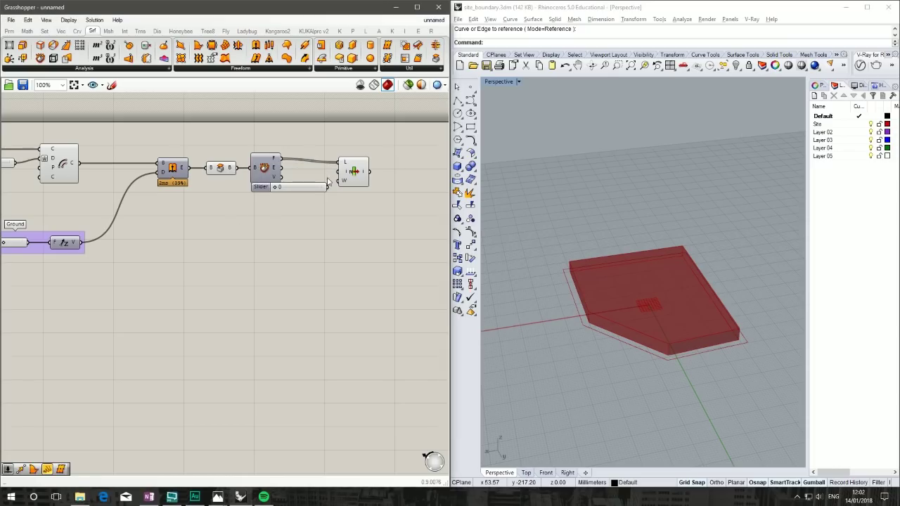
Step: Connect the number slider to List Item's index input and set the index to 1
{"action": "left_click_drag", "start_coordinate": [326, 185], "coordinate": [343, 171]}
{"action": "left_click", "coordinate": [363, 172]}
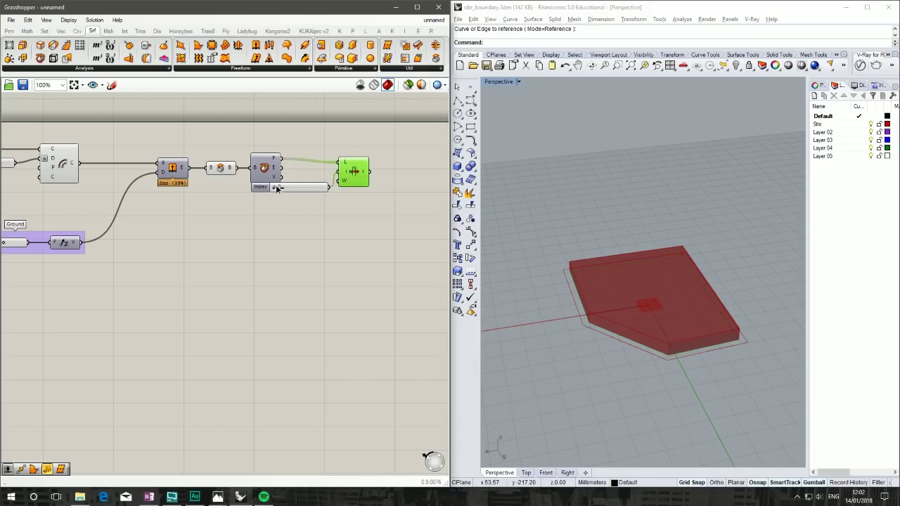
{"action": "left_click_drag", "start_coordinate": [277, 188], "coordinate": [196, 144]}
{"action": "left_click", "coordinate": [302, 235]}
Step: Turn off the Cap Holes component's preview
{"action": "left_click", "coordinate": [235, 195]}
{"action": "middle_click", "coordinate": [211, 163]}
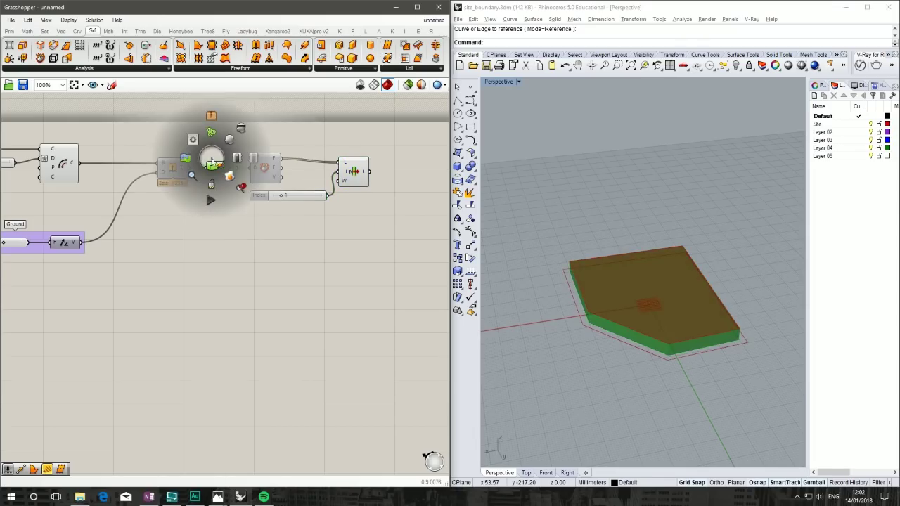
{"action": "left_click", "coordinate": [236, 128]}
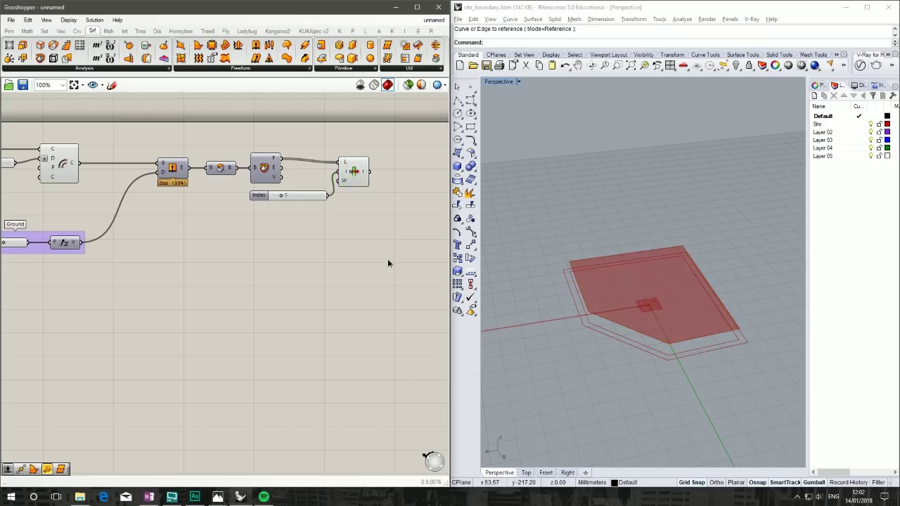
Step: Add an Evaluate Surface component after List Item and connect the selected face to its surface input
{"action": "right_click_drag", "start_coordinate": [362, 256], "coordinate": [260, 268]}
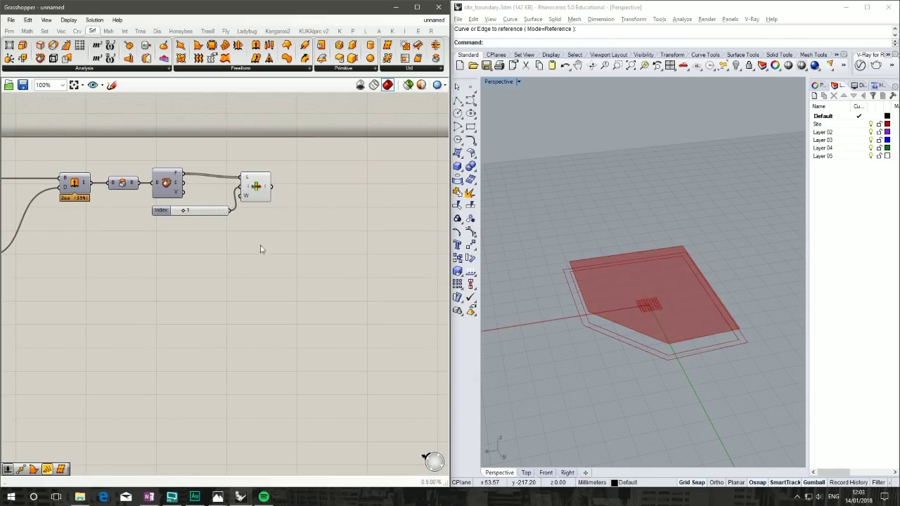
{"action": "left_click", "coordinate": [128, 70]}
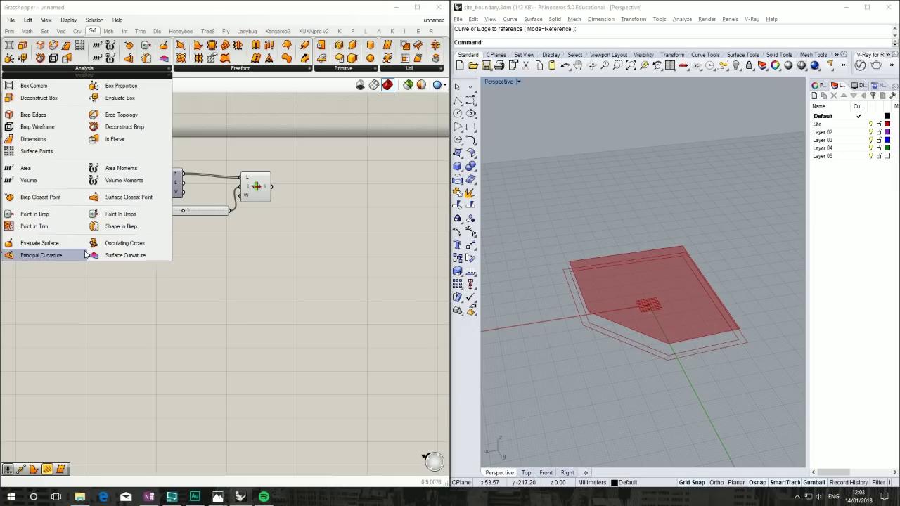
{"action": "left_click_drag", "start_coordinate": [67, 245], "coordinate": [302, 238]}
{"action": "left_click_drag", "start_coordinate": [299, 187], "coordinate": [337, 213]}
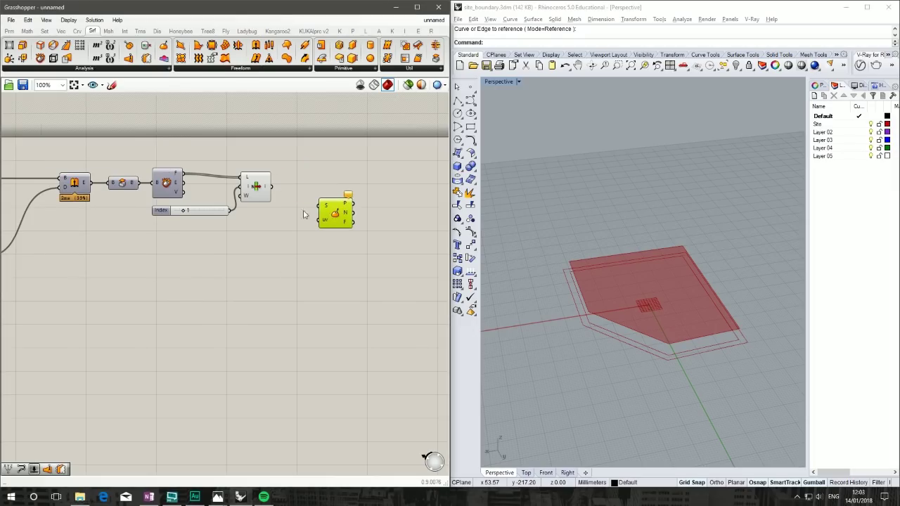
{"action": "left_click_drag", "start_coordinate": [271, 187], "coordinate": [324, 184]}
{"action": "left_click", "coordinate": [314, 249]}
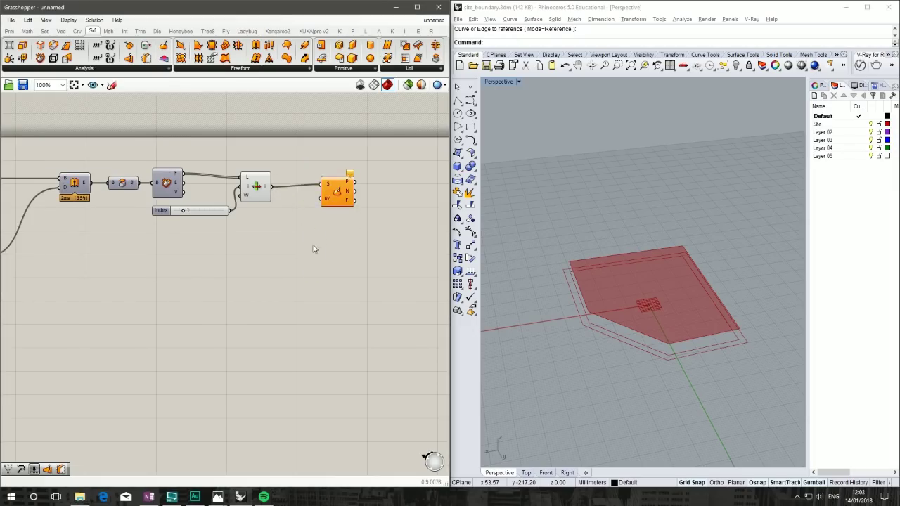
Step: Add an MD Slider below List Item and connect it to Evaluate Surface's uv input
{"action": "left_click", "coordinate": [9, 31]}
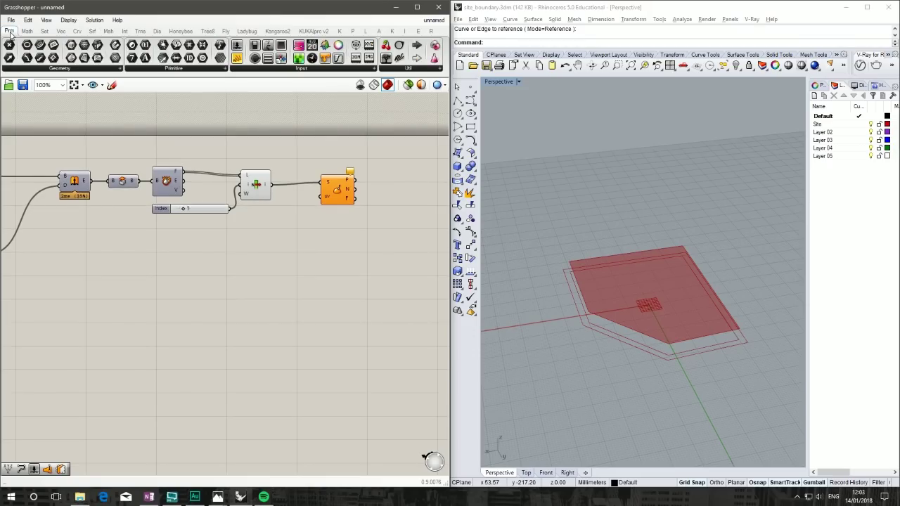
{"action": "left_click", "coordinate": [299, 69]}
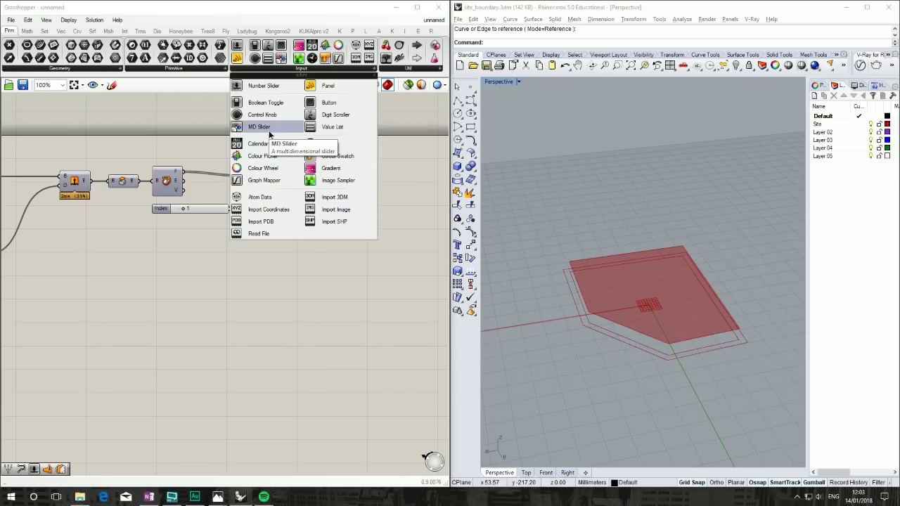
{"action": "left_click_drag", "start_coordinate": [264, 180], "coordinate": [327, 196]}
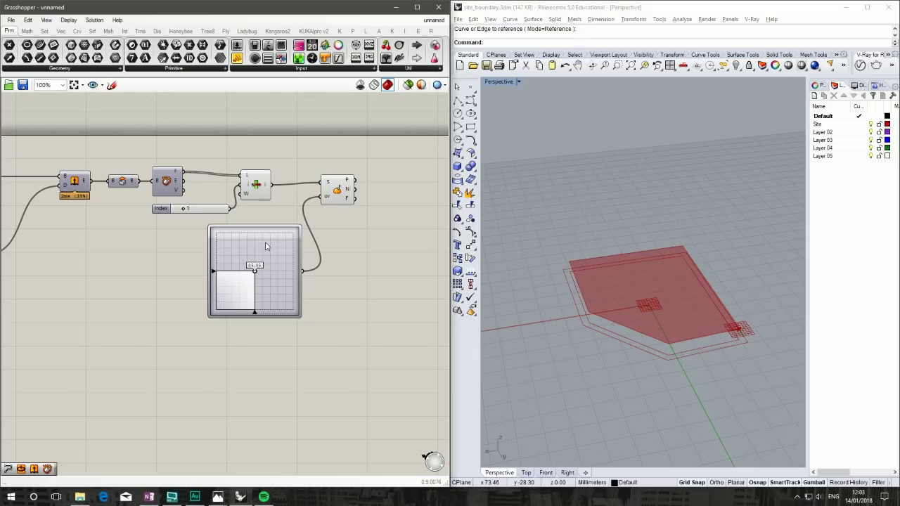
Step: Reparameterize Evaluate Surface's surface input and shift the MD Slider's UV point slightly
{"action": "right_click", "coordinate": [327, 185]}
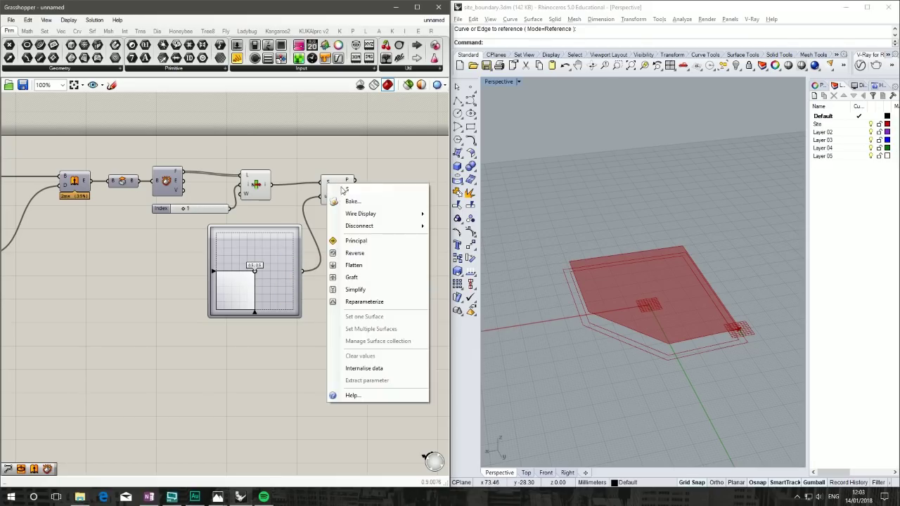
{"action": "left_click", "coordinate": [378, 300]}
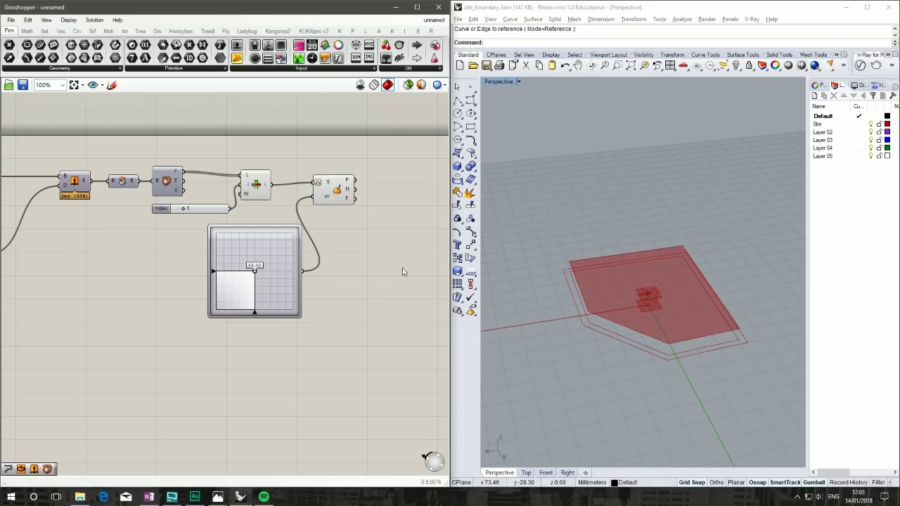
{"action": "mouse_move", "coordinate": [255, 276]}
{"action": "left_mouse_down"}
{"action": "mouse_move", "coordinate": [295, 260]}
{"action": "mouse_move", "coordinate": [247, 266]}
{"action": "mouse_move", "coordinate": [260, 283]}
{"action": "mouse_move", "coordinate": [250, 267]}
{"action": "mouse_move", "coordinate": [264, 273]}
{"action": "mouse_move", "coordinate": [255, 286]}
{"action": "mouse_move", "coordinate": [255, 267]}
{"action": "mouse_move", "coordinate": [257, 277]}
{"action": "left_mouse_up"}
Step: Turn off the previews of the site boundary curve and the Offset component
{"action": "right_click_drag", "start_coordinate": [547, 412], "coordinate": [485, 218]}
{"action": "right_click_drag", "start_coordinate": [21, 252], "coordinate": [201, 249]}
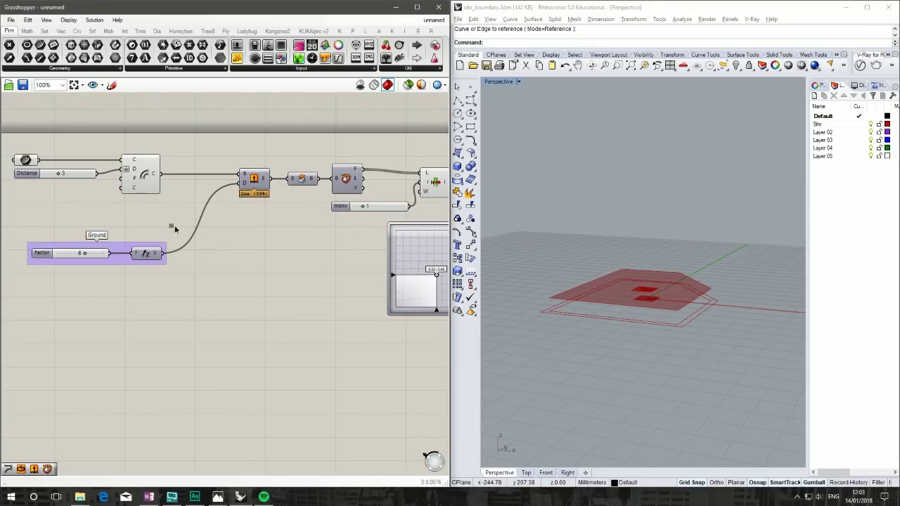
{"action": "left_click_drag", "start_coordinate": [175, 228], "coordinate": [9, 146]}
{"action": "middle_click", "coordinate": [111, 141]}
{"action": "left_click", "coordinate": [140, 118]}
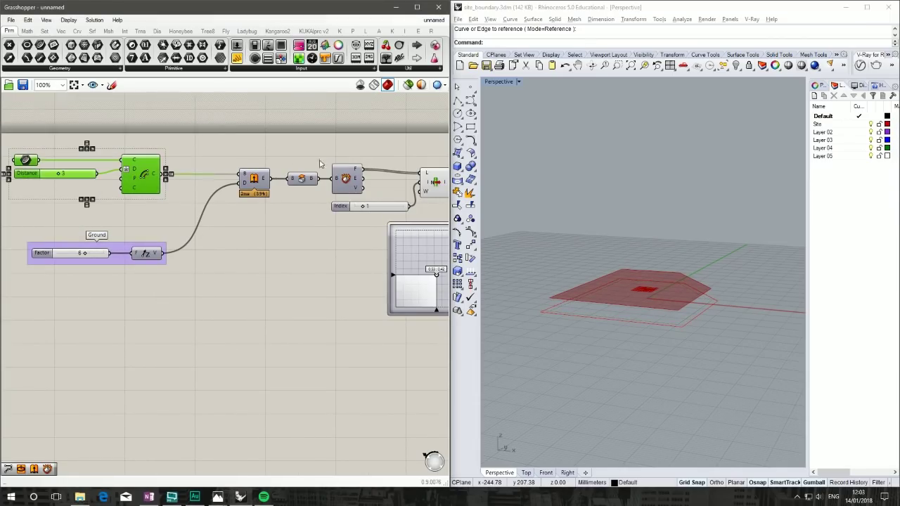
Step: Adjust the MD Slider's UV point to about 0.41, 0.43 and move the MD Slider farther from Evaluate Surface
{"action": "right_click_drag", "start_coordinate": [317, 169], "coordinate": [229, 157]}
{"action": "right_click_drag", "start_coordinate": [609, 270], "coordinate": [602, 297]}
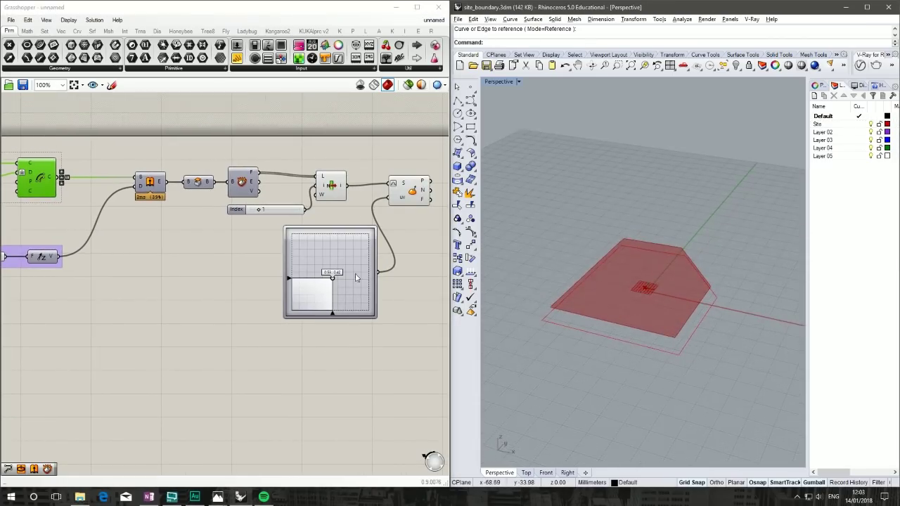
{"action": "mouse_move", "coordinate": [336, 281]}
{"action": "left_mouse_down"}
{"action": "mouse_move", "coordinate": [312, 282]}
{"action": "mouse_move", "coordinate": [354, 284]}
{"action": "mouse_move", "coordinate": [339, 277]}
{"action": "mouse_move", "coordinate": [322, 295]}
{"action": "mouse_move", "coordinate": [328, 262]}
{"action": "mouse_move", "coordinate": [327, 270]}
{"action": "mouse_move", "coordinate": [343, 275]}
{"action": "mouse_move", "coordinate": [331, 281]}
{"action": "mouse_move", "coordinate": [307, 261]}
{"action": "mouse_move", "coordinate": [326, 275]}
{"action": "mouse_move", "coordinate": [320, 280]}
{"action": "mouse_move", "coordinate": [327, 273]}
{"action": "left_mouse_up"}
{"action": "left_click", "coordinate": [269, 273]}
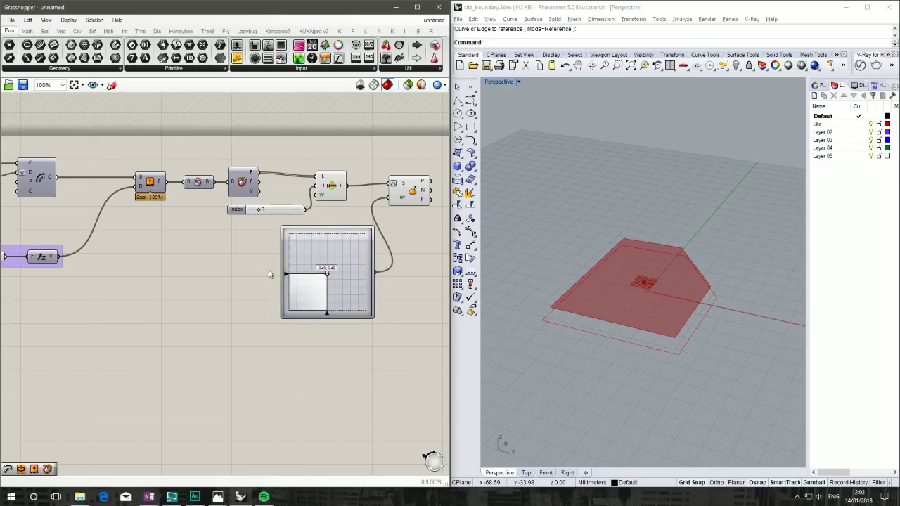
{"action": "right_click_drag", "start_coordinate": [268, 273], "coordinate": [239, 276]}
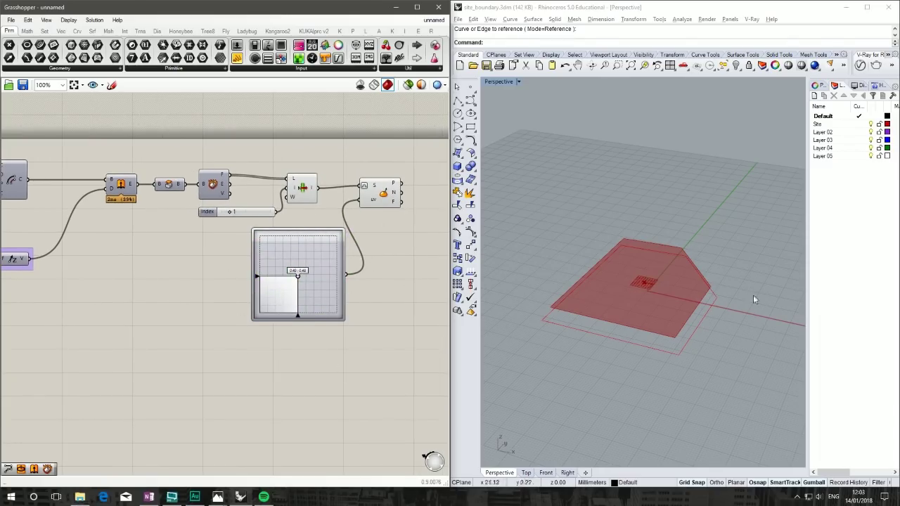
{"action": "right_click_drag", "start_coordinate": [753, 297], "coordinate": [711, 333]}
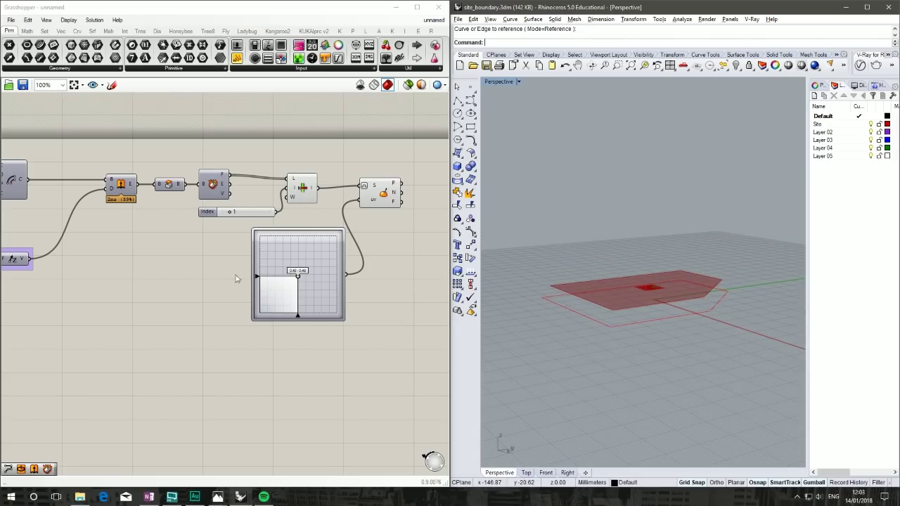
{"action": "left_click_drag", "start_coordinate": [295, 276], "coordinate": [290, 280]}
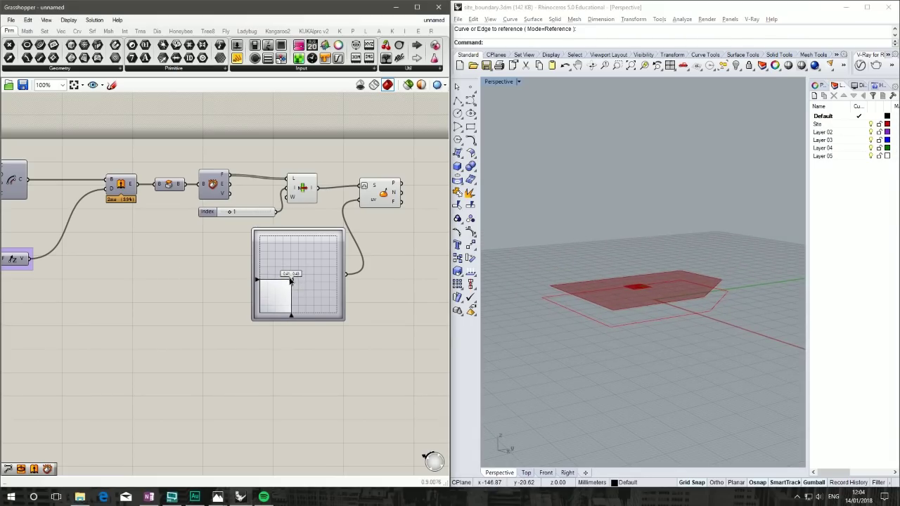
{"action": "left_click_drag", "start_coordinate": [324, 255], "coordinate": [287, 260]}
{"action": "left_click", "coordinate": [318, 289]}
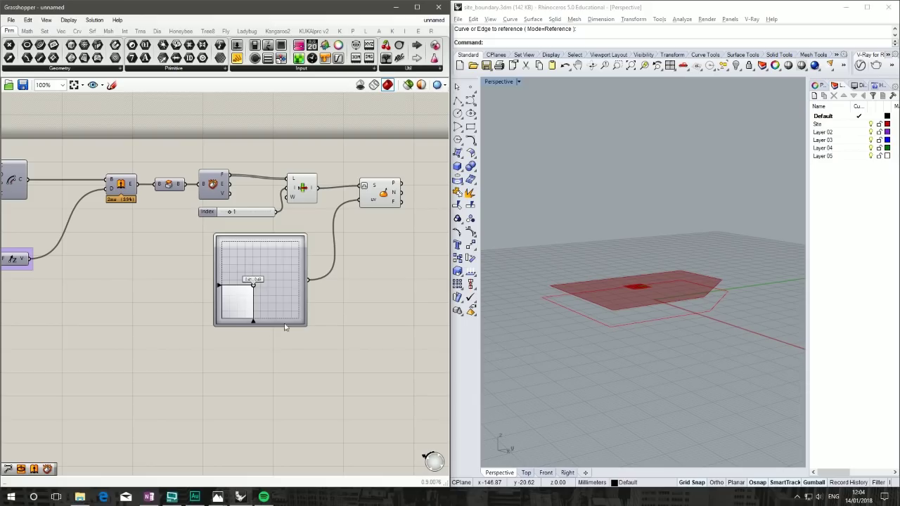
Step: Nudge the Evaluate Surface component so its surface input lines up with List Item's output
{"action": "right_click_drag", "start_coordinate": [392, 249], "coordinate": [290, 244]}
{"action": "left_click_drag", "start_coordinate": [276, 196], "coordinate": [279, 198]}
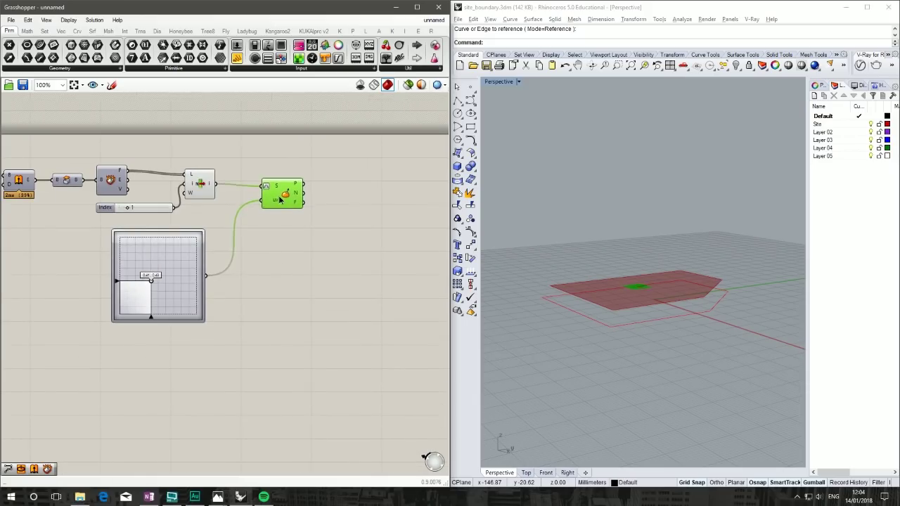
{"action": "left_click", "coordinate": [323, 232]}
{"action": "right_click_drag", "start_coordinate": [323, 232], "coordinate": [279, 240]}
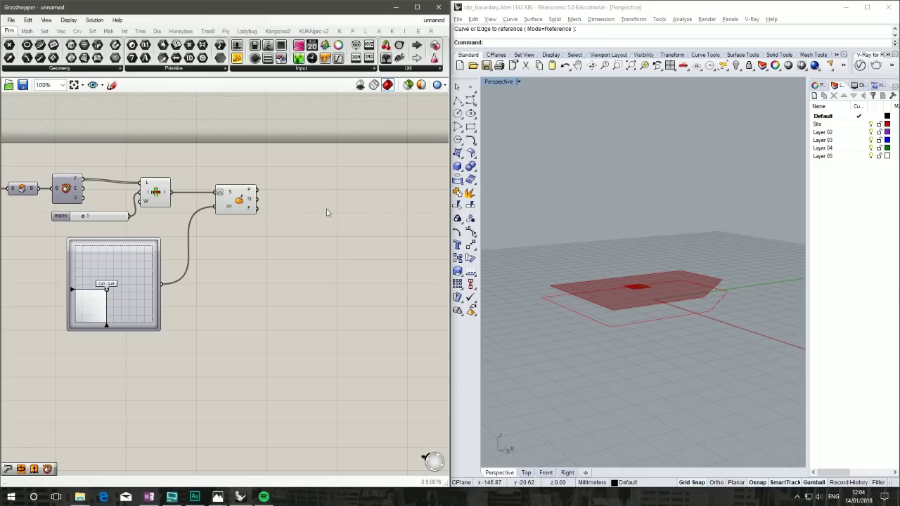
Step: Add an Ellipse component after Evaluate Surface, connect the evaluated point to its plane input and align it in the chain
{"action": "right_click_drag", "start_coordinate": [327, 212], "coordinate": [287, 184]}
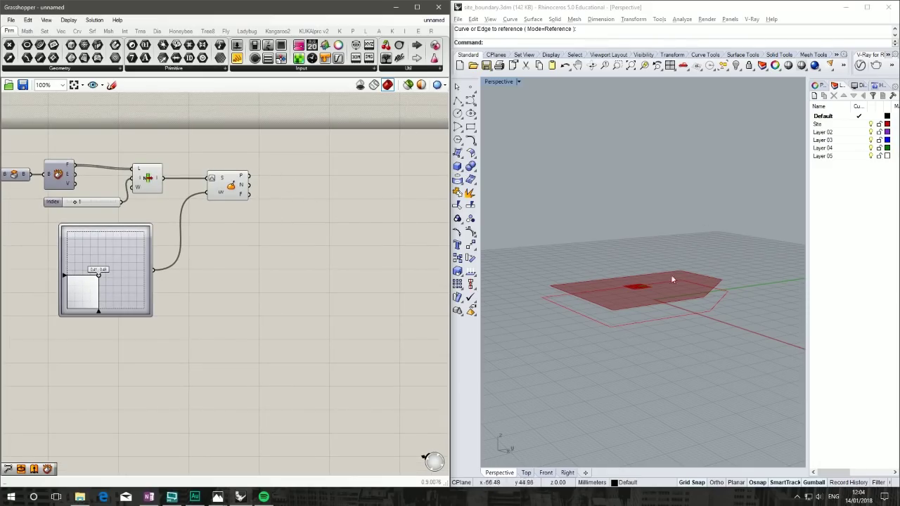
{"action": "right_click_drag", "start_coordinate": [322, 190], "coordinate": [326, 176]}
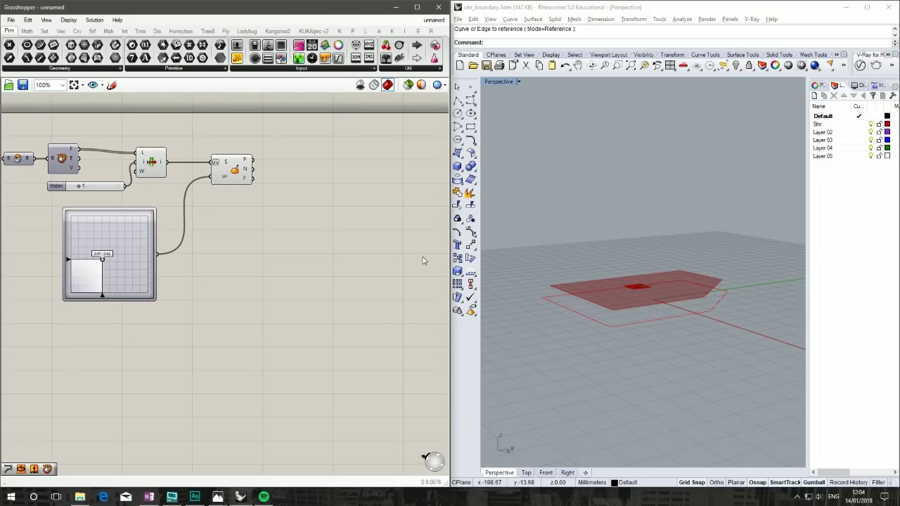
{"action": "left_click", "coordinate": [109, 32]}
{"action": "left_click", "coordinate": [77, 32]}
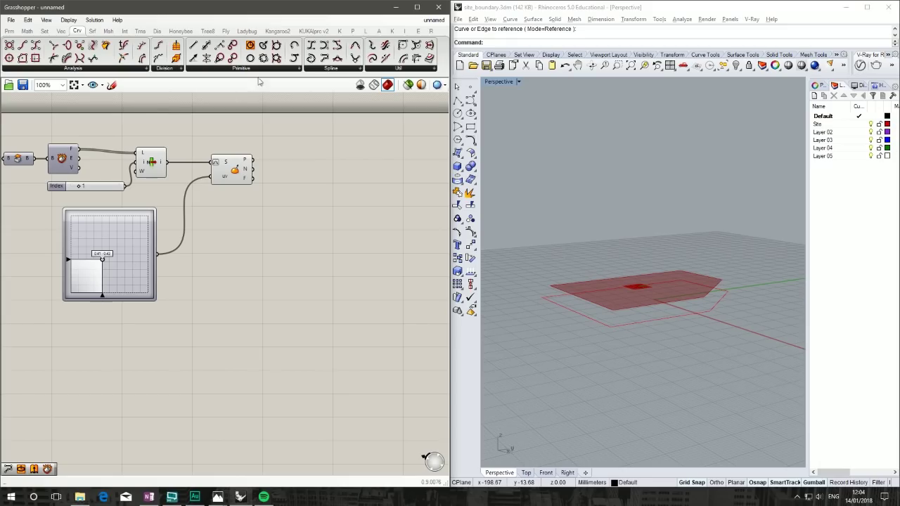
{"action": "left_click", "coordinate": [268, 69]}
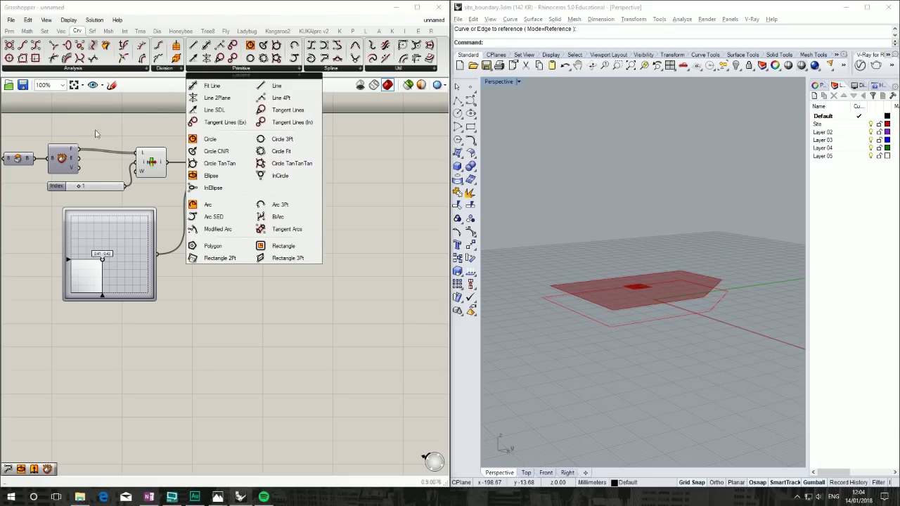
{"action": "left_click", "coordinate": [225, 176]}
{"action": "left_click", "coordinate": [296, 182]}
{"action": "left_click_drag", "start_coordinate": [297, 185], "coordinate": [337, 193]}
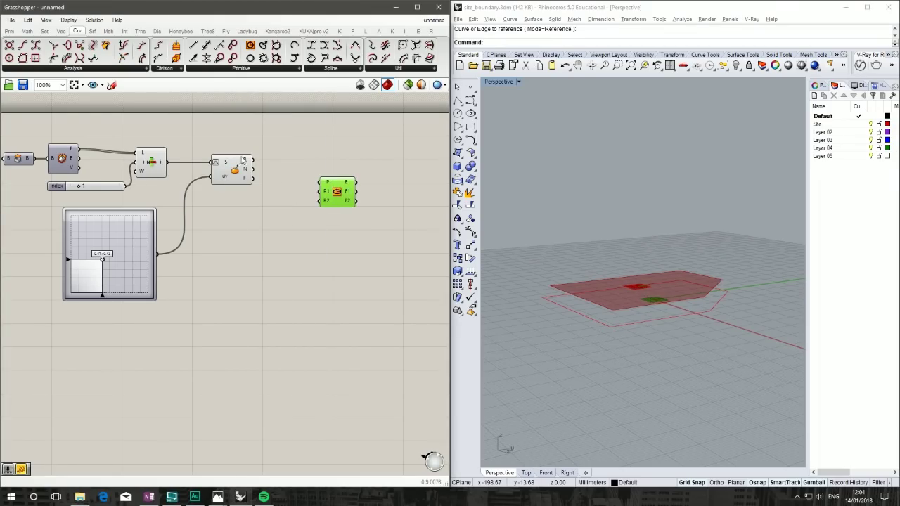
{"action": "left_click_drag", "start_coordinate": [257, 162], "coordinate": [354, 173]}
{"action": "left_click", "coordinate": [325, 294]}
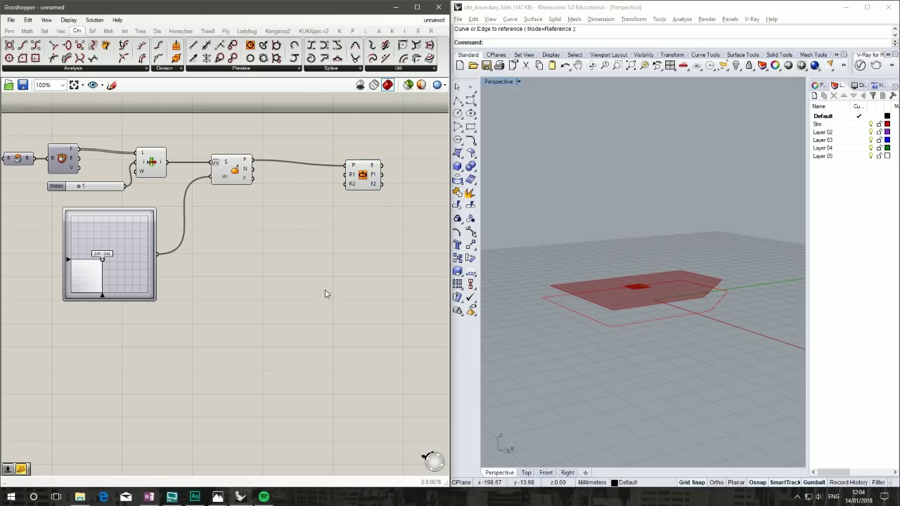
Step: Add a number slider set to 12, connect it to Ellipse's first radius input and arrange both components beside Evaluate Surface
{"action": "double_click", "coordinate": [304, 218]}
{"action": "type", "text": "12"}
{"action": "key", "text": "Return"}
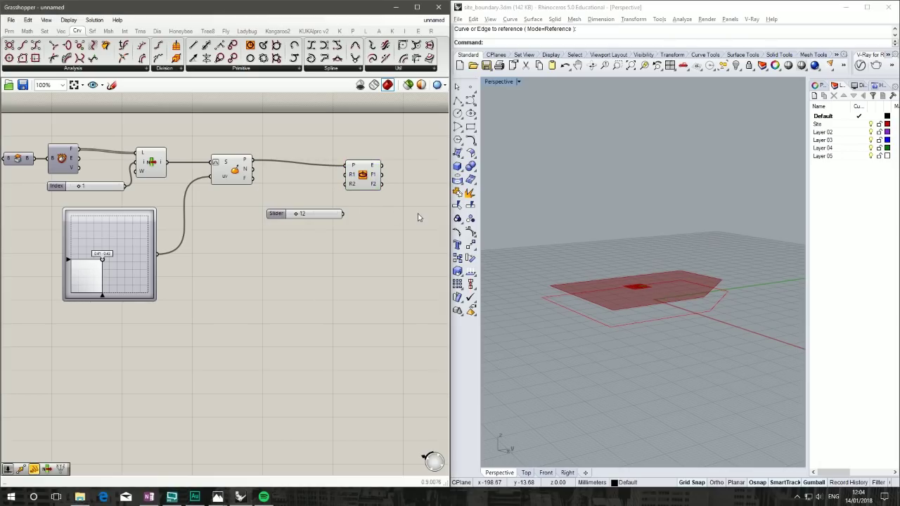
{"action": "left_click_drag", "start_coordinate": [340, 214], "coordinate": [345, 174]}
{"action": "left_click_drag", "start_coordinate": [286, 218], "coordinate": [271, 179]}
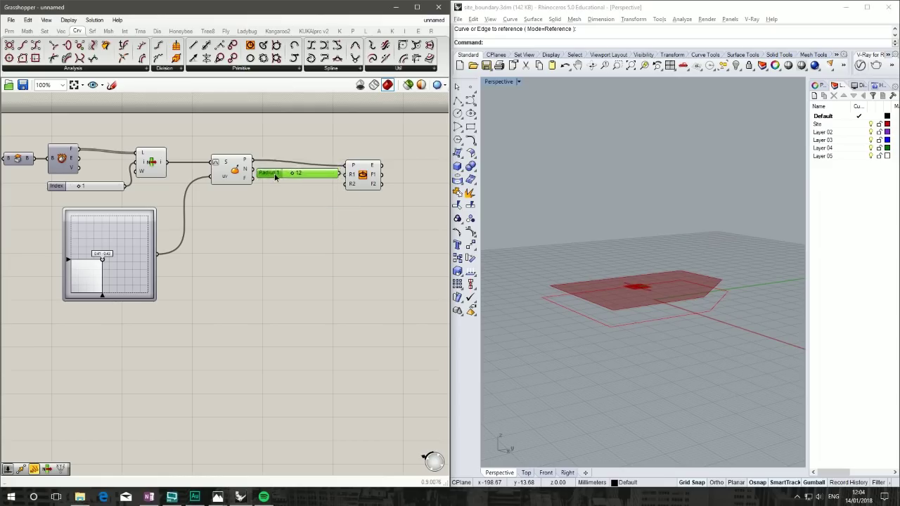
{"action": "left_click_drag", "start_coordinate": [379, 208], "coordinate": [306, 149]}
{"action": "left_click_drag", "start_coordinate": [353, 176], "coordinate": [379, 168]}
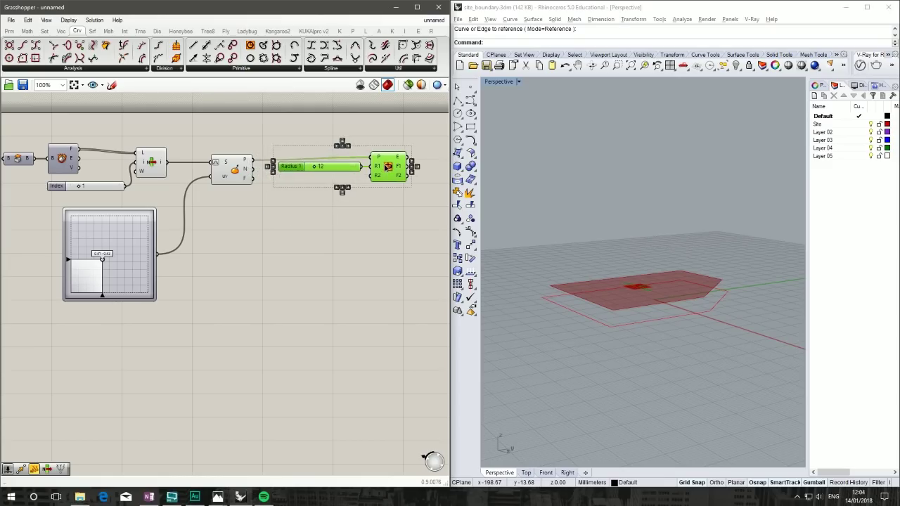
Step: Duplicate the radius slider below the original, connect the copy to Ellipse's second radius input and set it to 24
{"action": "left_click", "coordinate": [371, 212]}
{"action": "left_click_drag", "start_coordinate": [295, 169], "coordinate": [291, 183], "text": "alt"}
{"action": "left_click", "coordinate": [352, 240]}
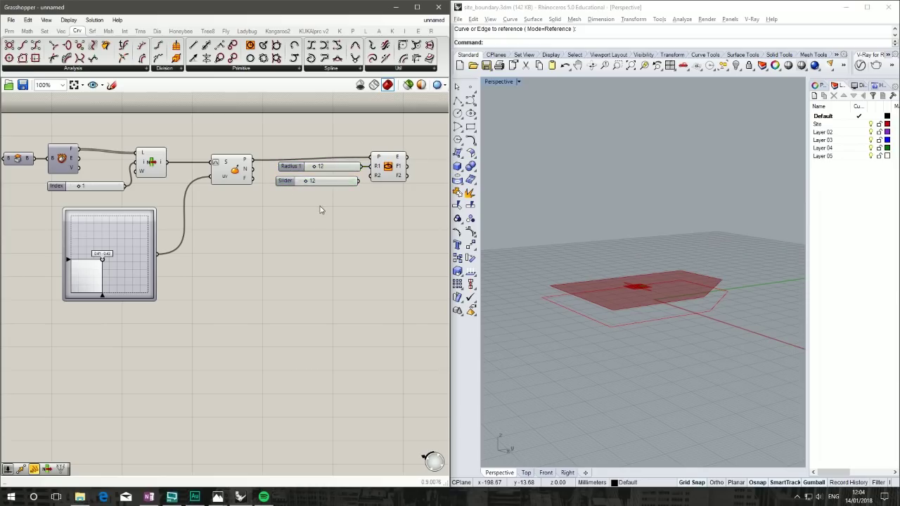
{"action": "left_click_drag", "start_coordinate": [360, 182], "coordinate": [372, 175]}
{"action": "left_click_drag", "start_coordinate": [305, 181], "coordinate": [315, 182]}
{"action": "double_click", "coordinate": [327, 181]}
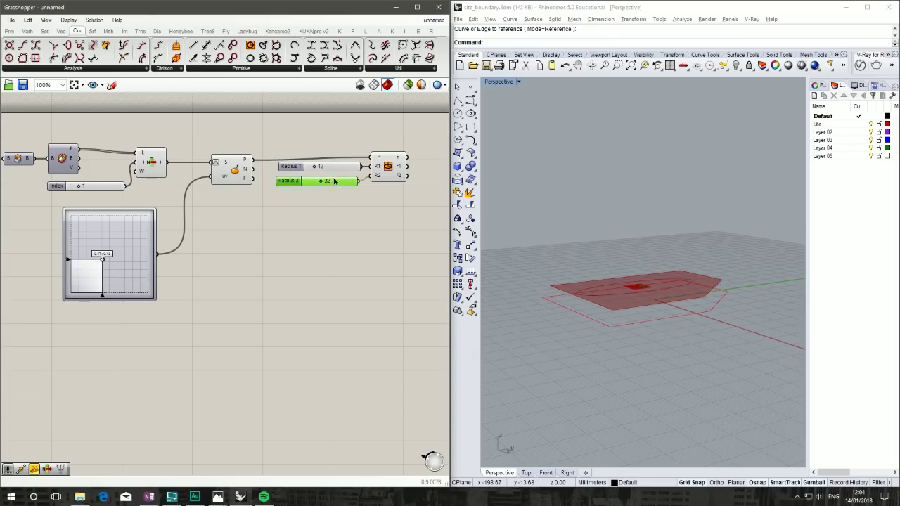
{"action": "type", "text": "24"}
{"action": "key", "text": "Return"}
Step: Reposition the ellipse on the base from a plan view by setting the MD Slider's UV point to about 0.5, 0.44
{"action": "right_click_drag", "start_coordinate": [703, 245], "coordinate": [782, 361]}
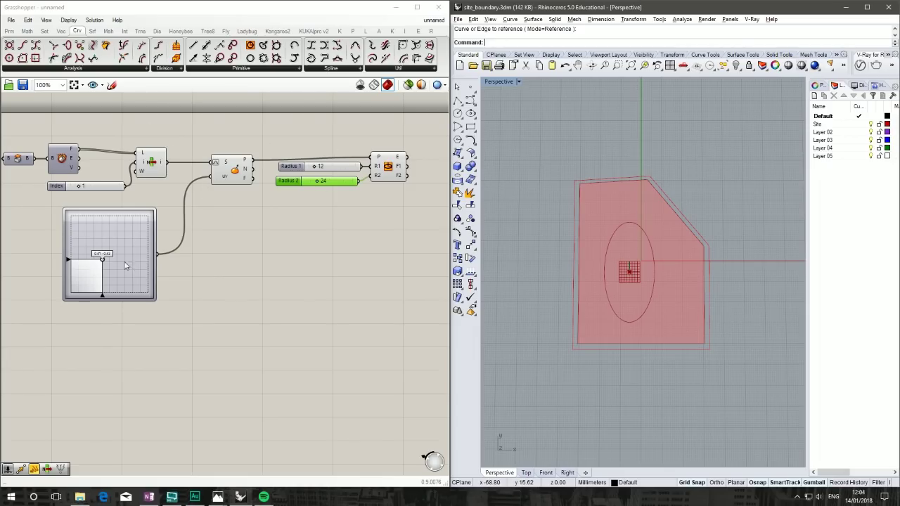
{"action": "left_click_drag", "start_coordinate": [102, 260], "coordinate": [109, 260]}
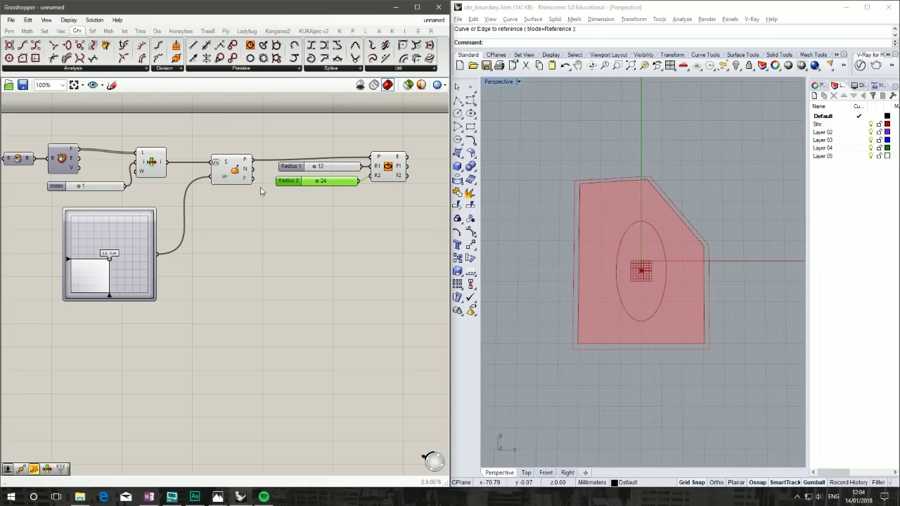
Step: Shift the Ellipse component slightly to line its plane input up with the Evaluate Surface point output
{"action": "right_click_drag", "start_coordinate": [637, 259], "coordinate": [723, 160]}
{"action": "right_click_drag", "start_coordinate": [426, 211], "coordinate": [385, 204]}
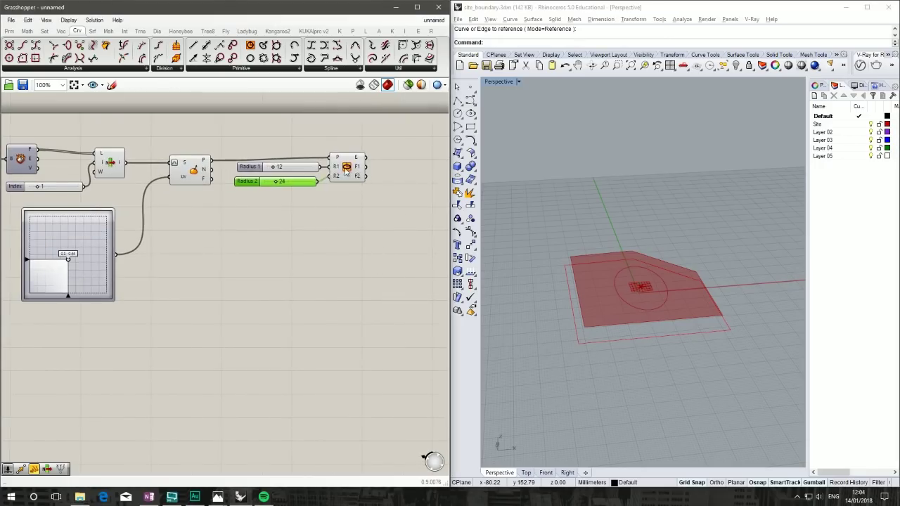
{"action": "left_click_drag", "start_coordinate": [346, 171], "coordinate": [353, 175]}
{"action": "left_click", "coordinate": [336, 213]}
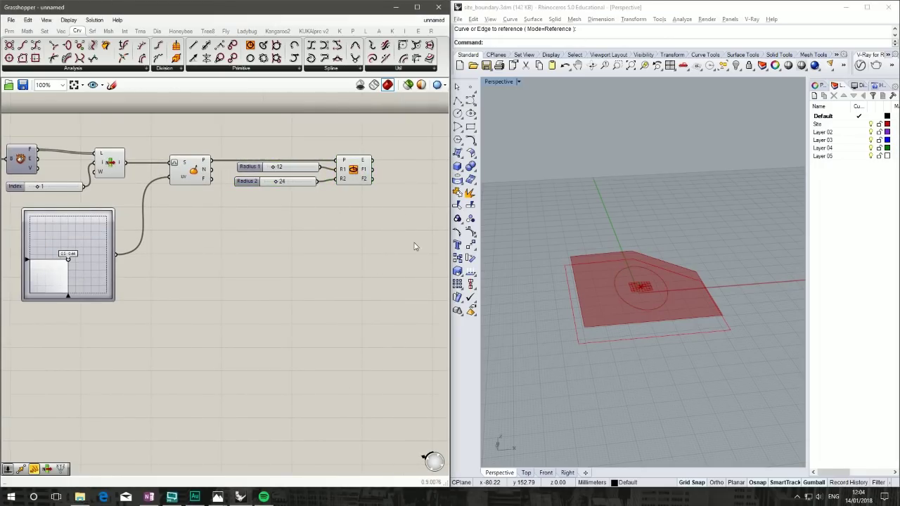
{"action": "right_click_drag", "start_coordinate": [296, 275], "coordinate": [341, 234]}
{"action": "right_click_drag", "start_coordinate": [696, 342], "coordinate": [628, 287]}
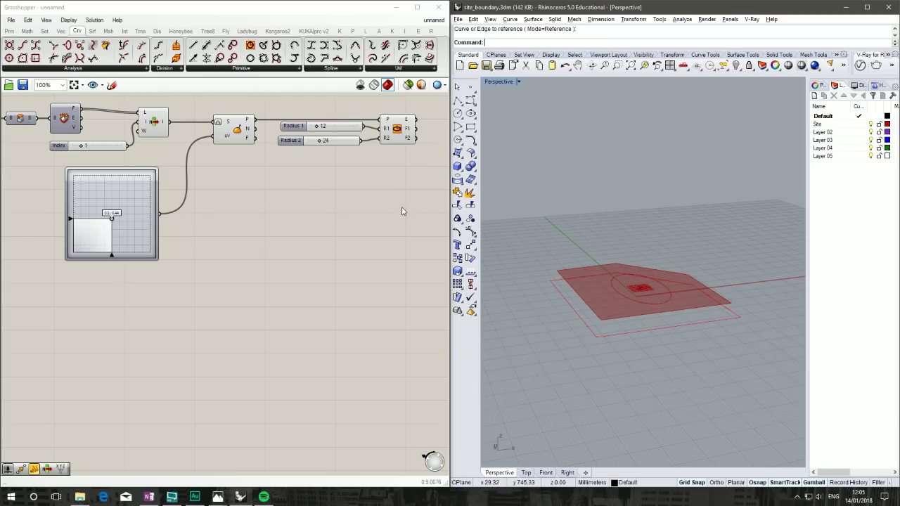
{"action": "scroll", "coordinate": [311, 202], "scroll_direction": "down", "scroll_amount": 5}
{"action": "right_click_drag", "start_coordinate": [372, 231], "coordinate": [287, 204]}
{"action": "left_click_drag", "start_coordinate": [396, 237], "coordinate": [113, 151]}
{"action": "left_click", "coordinate": [252, 206]}
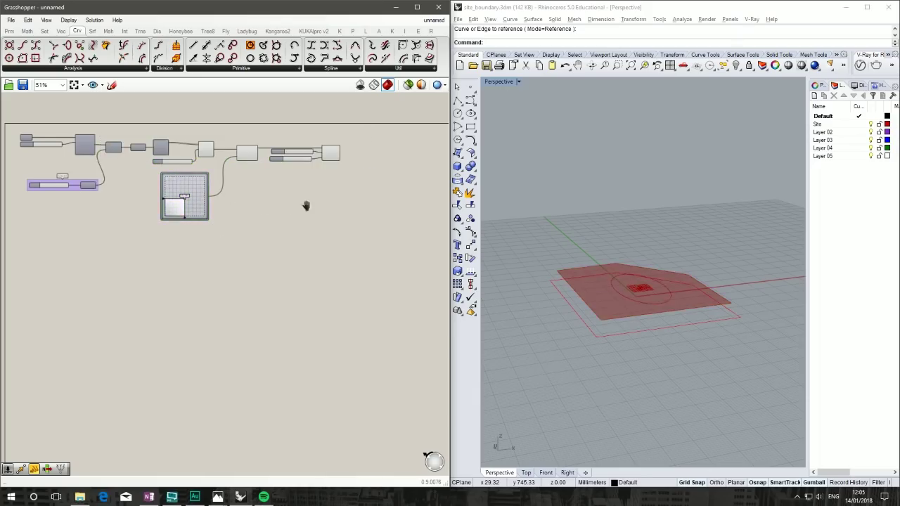
{"action": "scroll", "coordinate": [314, 179], "scroll_direction": "up", "scroll_amount": 3}
{"action": "left_click_drag", "start_coordinate": [335, 166], "coordinate": [211, 109]}
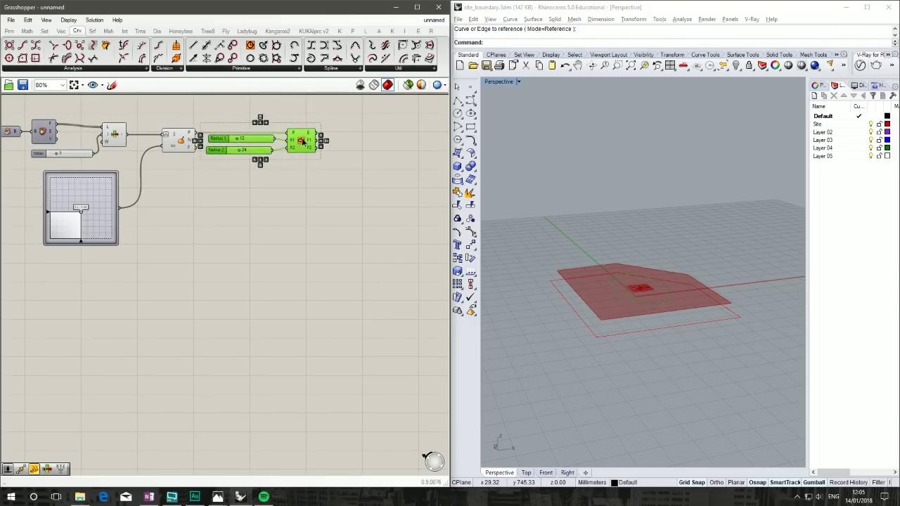
{"action": "left_click", "coordinate": [191, 249]}
Step: Add a number slider ranging from 1 to 50 below the Ground group and name it No
{"action": "right_click_drag", "start_coordinate": [57, 256], "coordinate": [276, 270]}
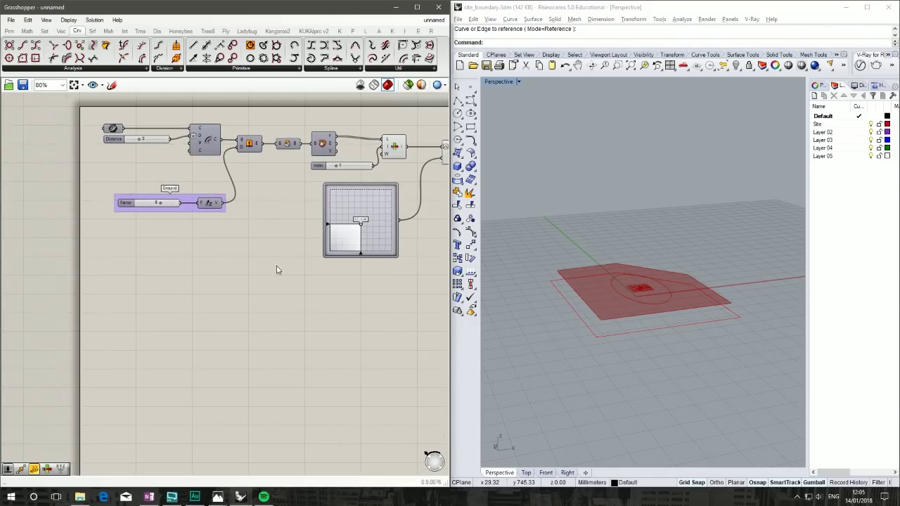
{"action": "right_click_drag", "start_coordinate": [304, 303], "coordinate": [289, 260]}
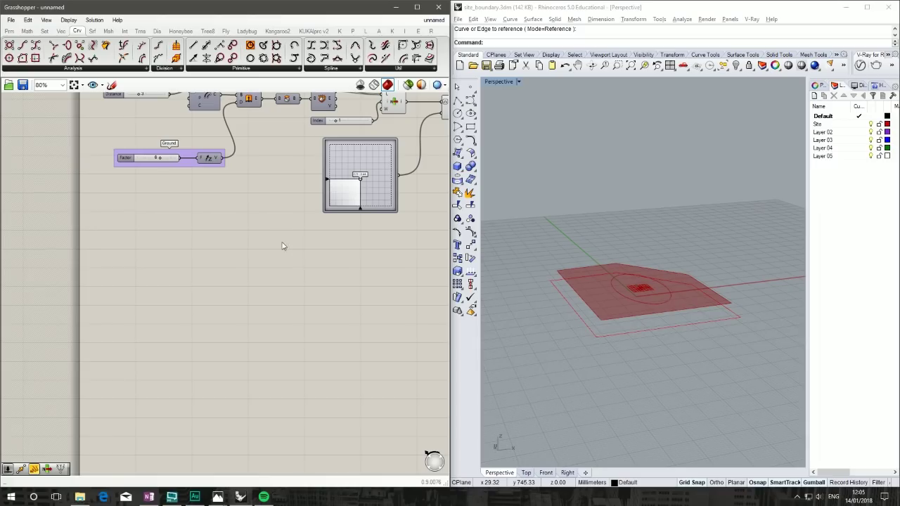
{"action": "double_click", "coordinate": [146, 229]}
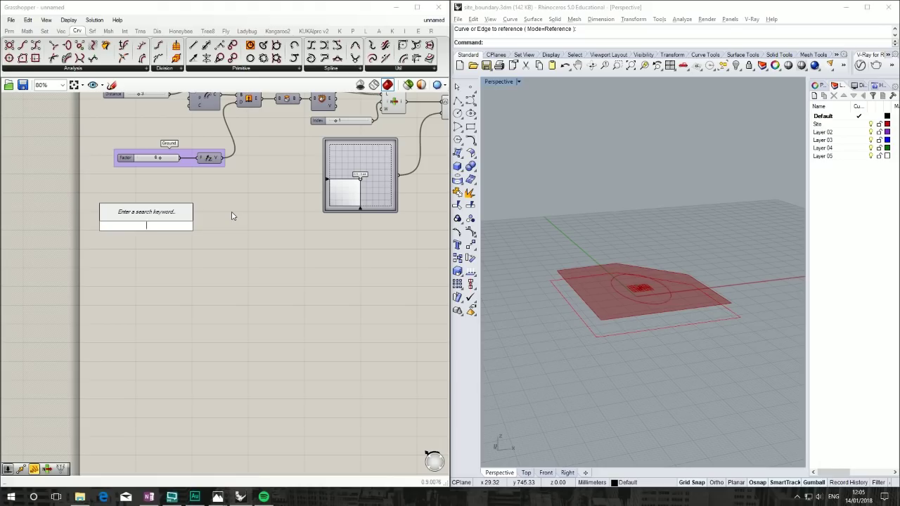
{"action": "type", "text": "1"}
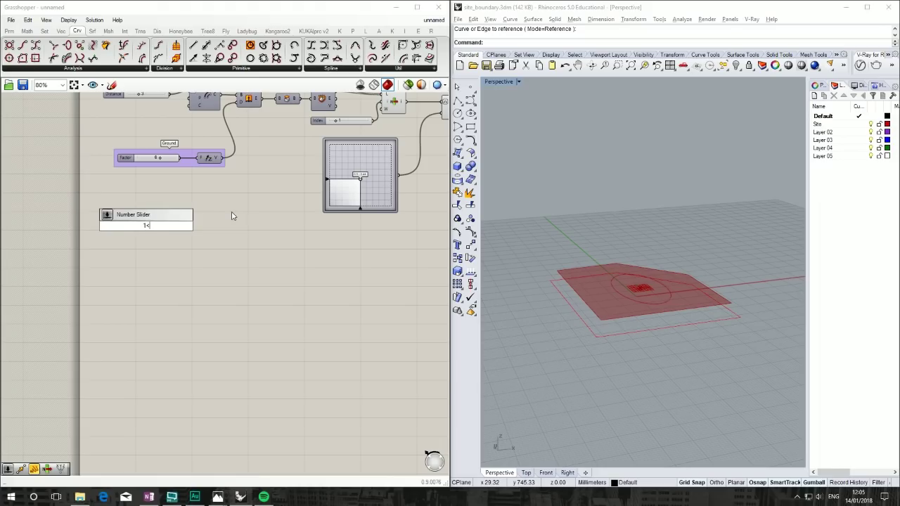
{"action": "type", "text": "<50"}
{"action": "key", "text": "Return"}
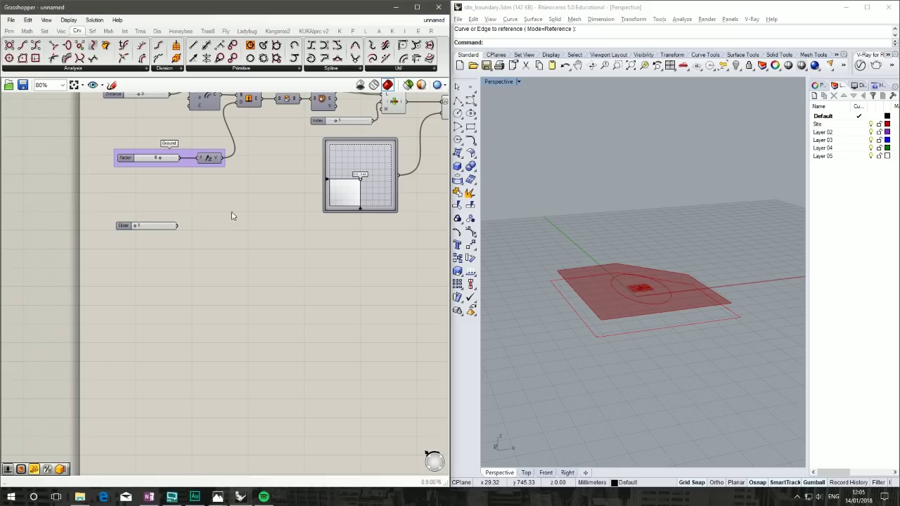
{"action": "right_click", "coordinate": [124, 232]}
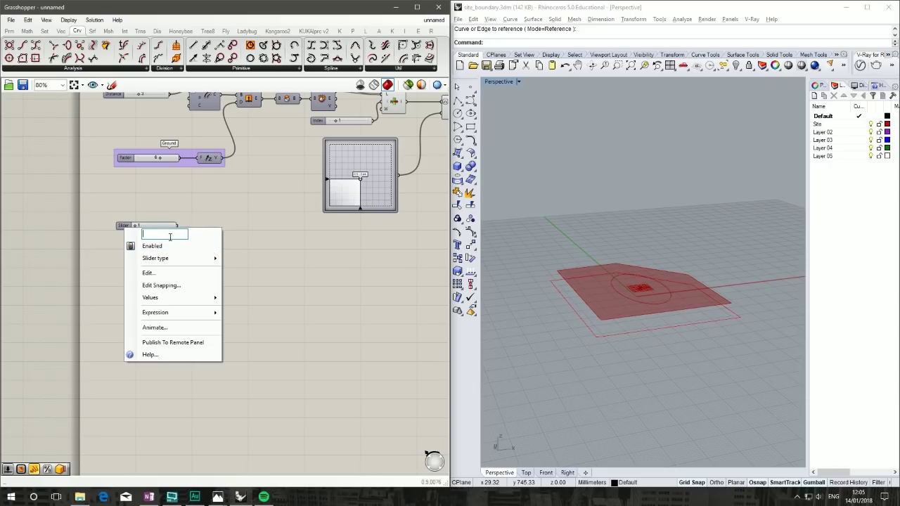
{"action": "type", "text": "No."}
{"action": "key", "text": "Return"}
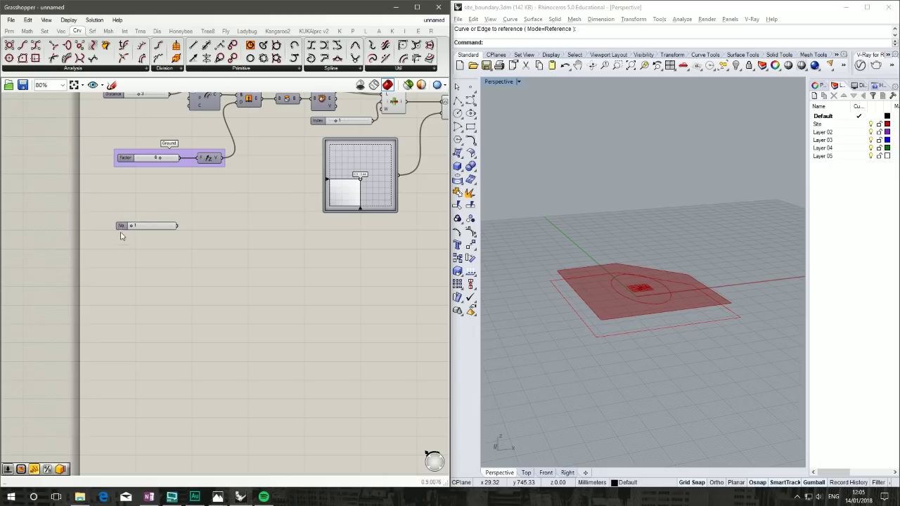
Step: Add a 1 to 10 number slider named Fl. Height and align it directly above the No. slider
{"action": "double_click", "coordinate": [136, 219]}
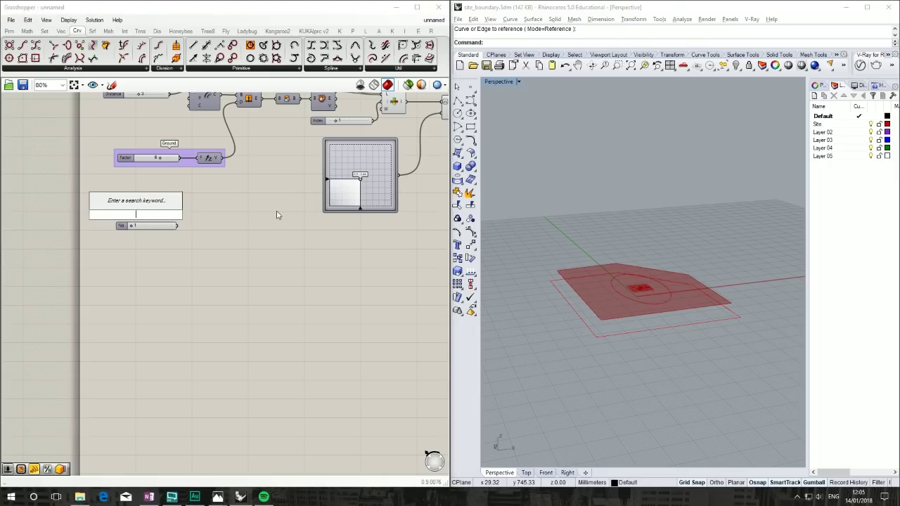
{"action": "type", "text": "1<10"}
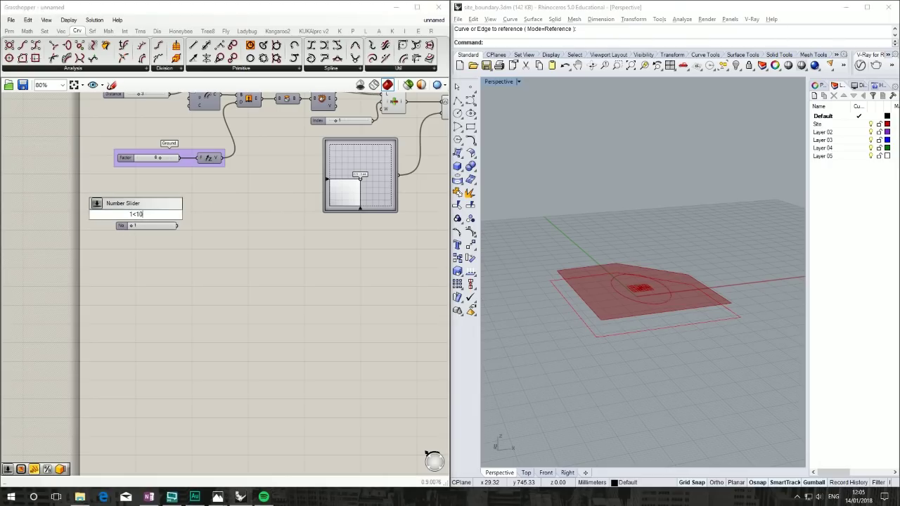
{"action": "key", "text": "Return"}
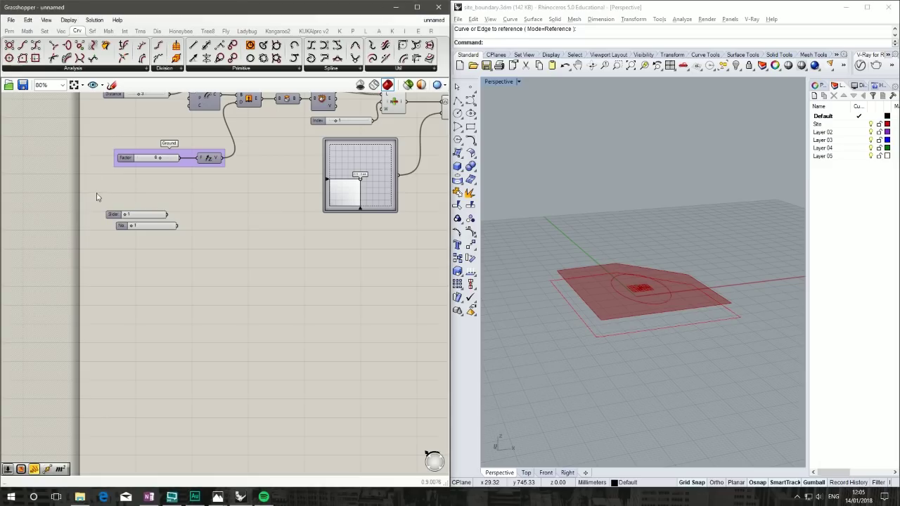
{"action": "right_click", "coordinate": [115, 216]}
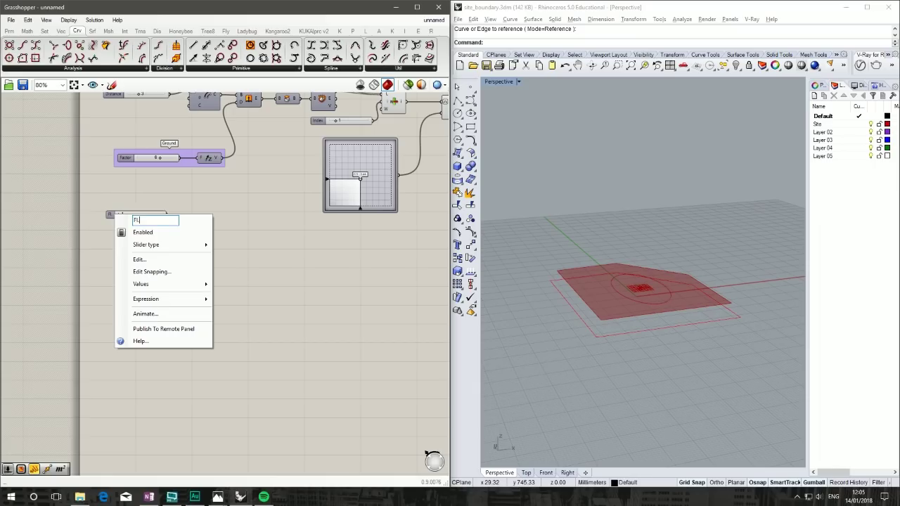
{"action": "type", "text": "Fl. Height"}
{"action": "key", "text": "Return"}
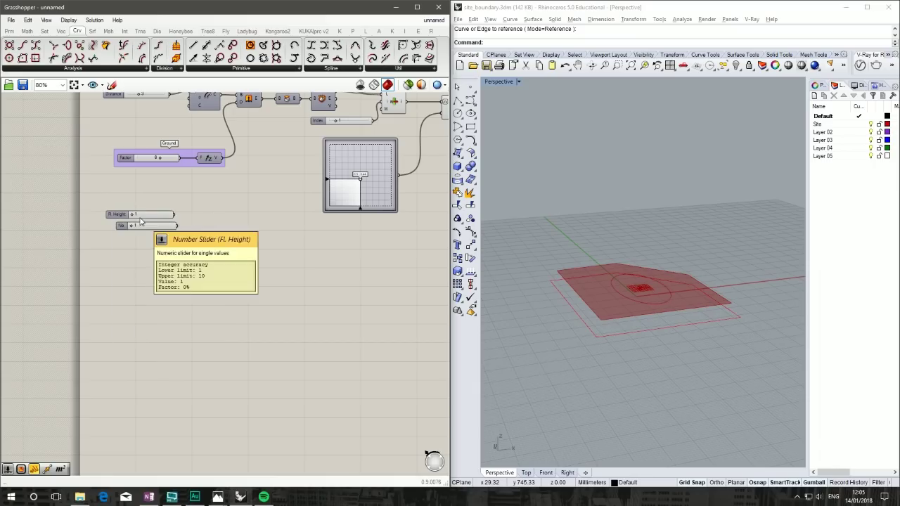
{"action": "left_click_drag", "start_coordinate": [114, 218], "coordinate": [124, 219]}
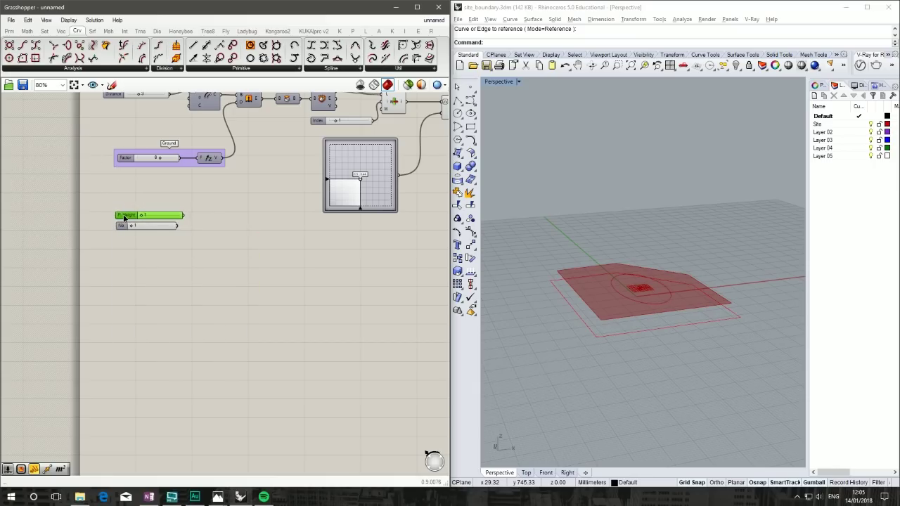
{"action": "left_click", "coordinate": [124, 202]}
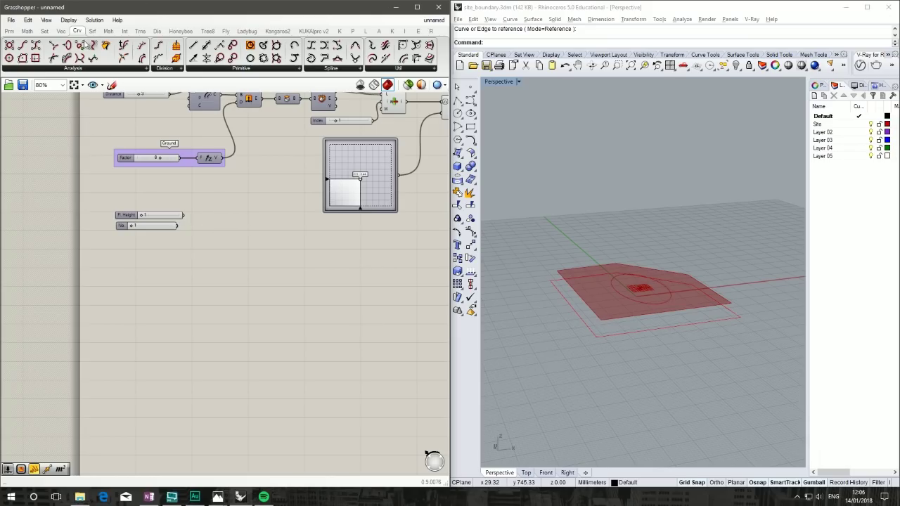
Step: Add a Duplicate Data component beside the sliders, connecting Fl. Height to its data input and No. to its number input
{"action": "left_click", "coordinate": [14, 33]}
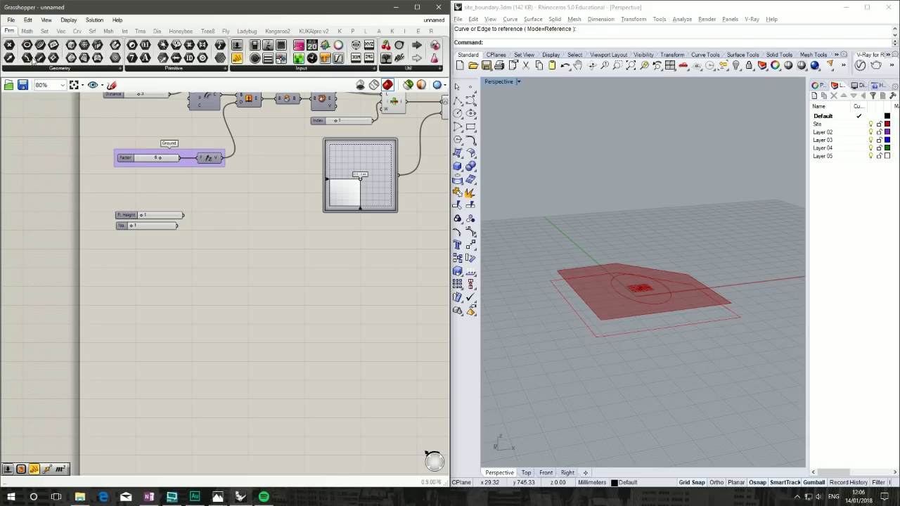
{"action": "left_click", "coordinate": [44, 30]}
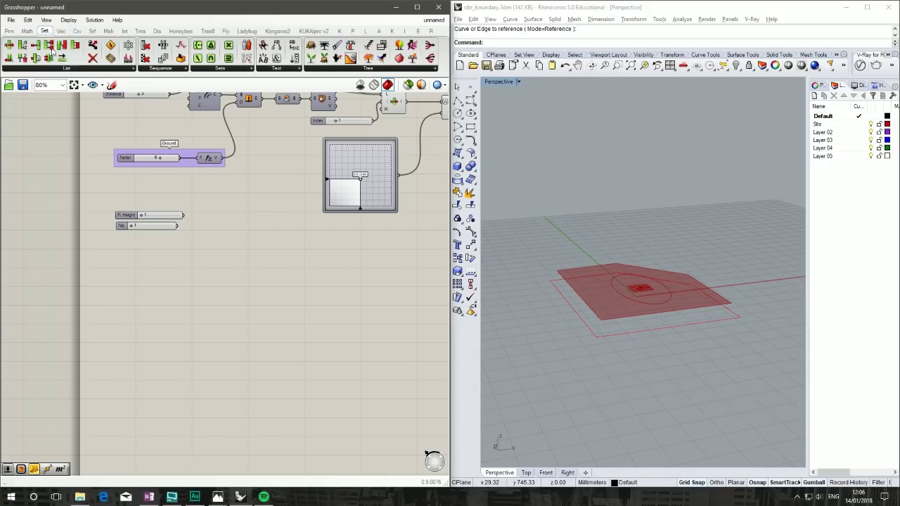
{"action": "left_click", "coordinate": [172, 71]}
{"action": "left_click_drag", "start_coordinate": [168, 139], "coordinate": [209, 225]}
{"action": "left_click", "coordinate": [169, 236]}
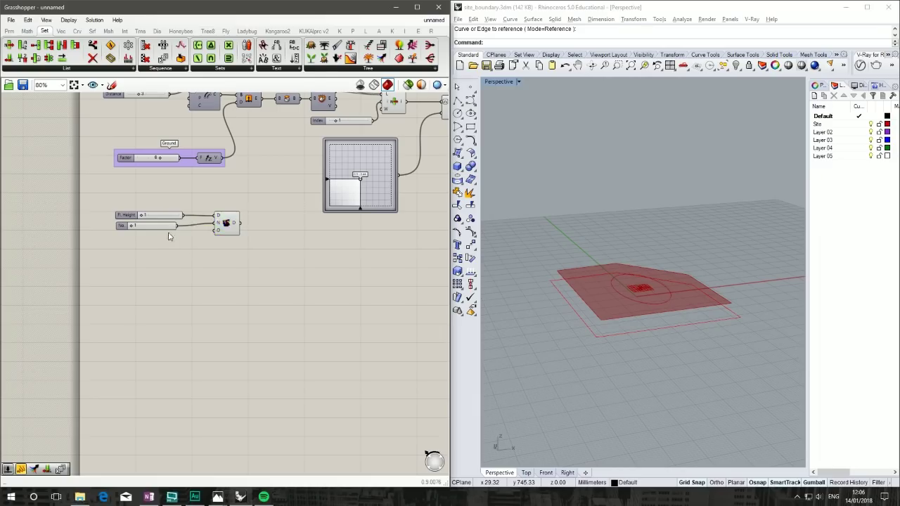
Step: Set the Fl. Height slider to 7
{"action": "scroll", "coordinate": [153, 230], "scroll_direction": "up", "scroll_amount": 2}
{"action": "left_click_drag", "start_coordinate": [137, 212], "coordinate": [156, 213]}
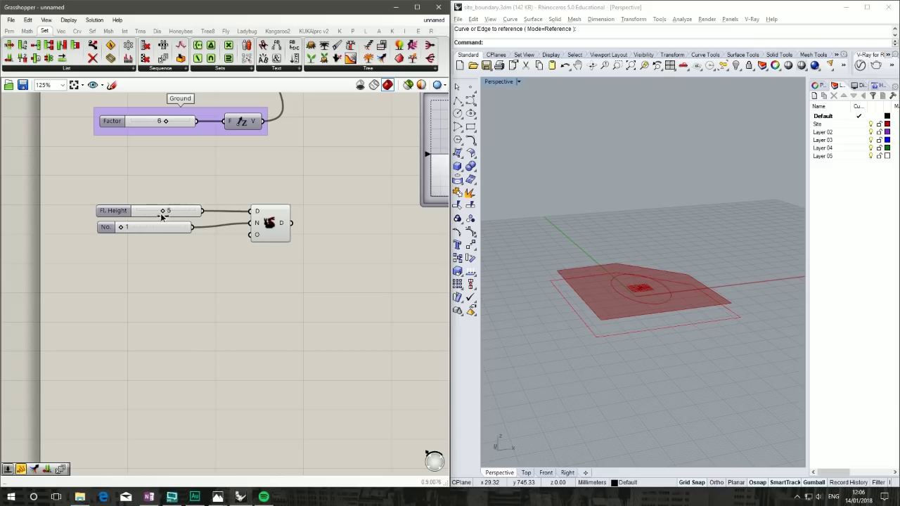
{"action": "left_click_drag", "start_coordinate": [161, 215], "coordinate": [178, 218]}
Step: Group the Fl. Height and No. sliders with the Duplicate Data component and name the group Function
{"action": "right_click_drag", "start_coordinate": [234, 314], "coordinate": [236, 328]}
{"action": "left_click_drag", "start_coordinate": [293, 211], "coordinate": [98, 284]}
{"action": "middle_click", "coordinate": [250, 237]}
{"action": "left_click", "coordinate": [249, 212]}
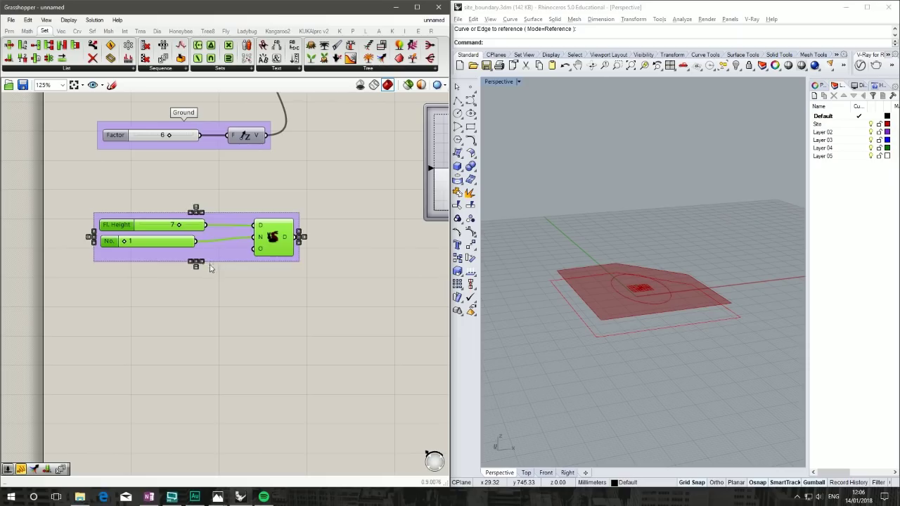
{"action": "right_click", "coordinate": [216, 251]}
{"action": "type", "text": "Function"}
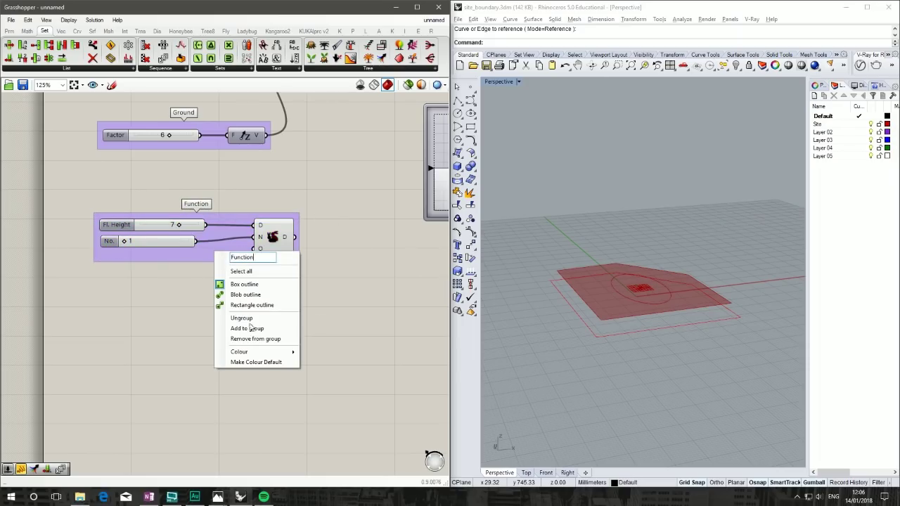
Step: Change the Function group's colour to green
{"action": "mouse_move", "coordinate": [254, 351]}
{"action": "left_click_drag", "start_coordinate": [360, 358], "coordinate": [343, 353]}
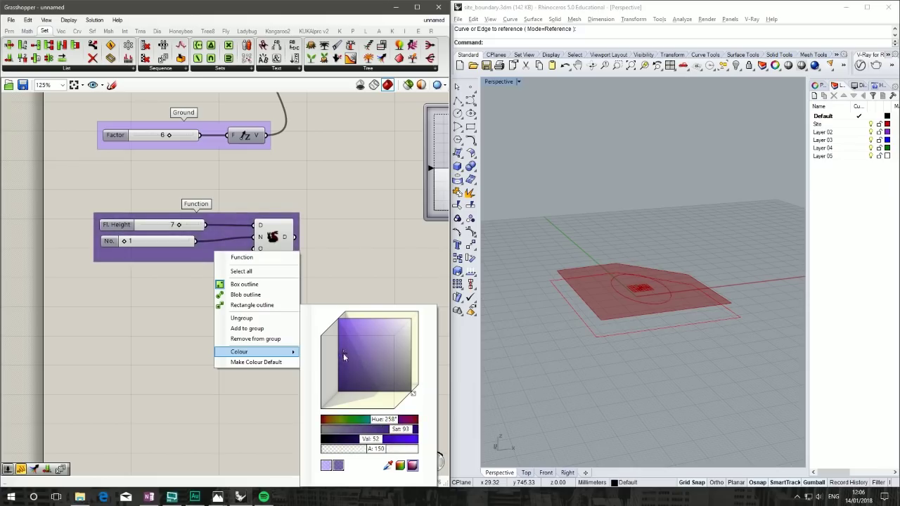
{"action": "left_click_drag", "start_coordinate": [384, 420], "coordinate": [356, 420]}
{"action": "left_click", "coordinate": [192, 420]}
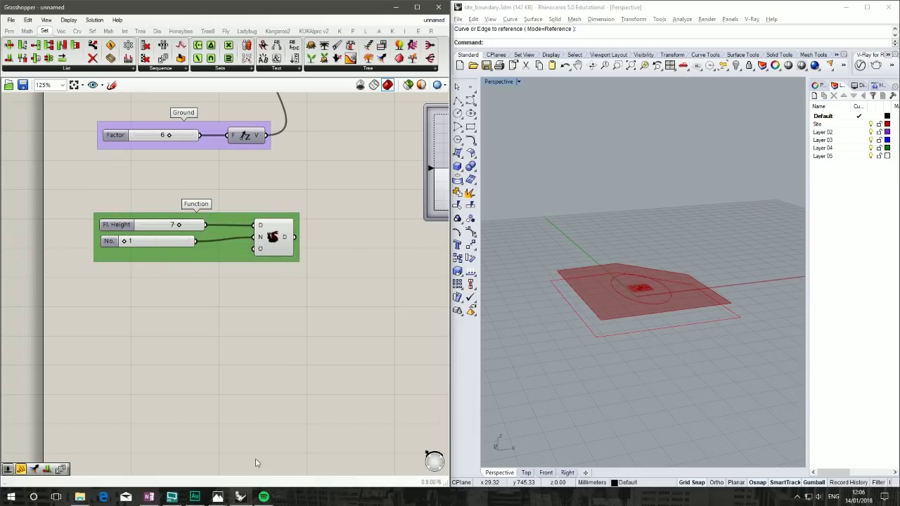
Step: Duplicate the Function group directly below the original and rename the copy Commercial
{"action": "right_click_drag", "start_coordinate": [235, 279], "coordinate": [251, 267]}
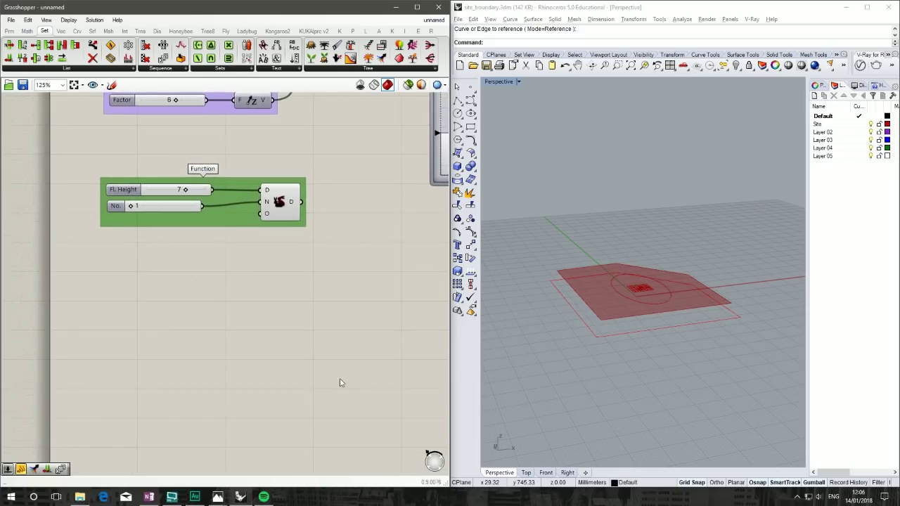
{"action": "left_click_drag", "start_coordinate": [316, 232], "coordinate": [81, 157]}
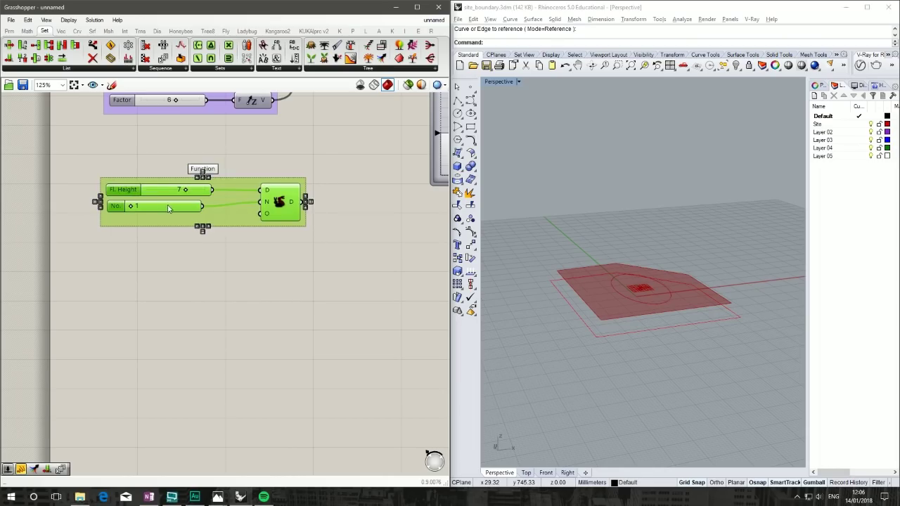
{"action": "left_click_drag", "start_coordinate": [227, 216], "coordinate": [230, 286], "text": "alt"}
{"action": "right_click", "coordinate": [230, 282]}
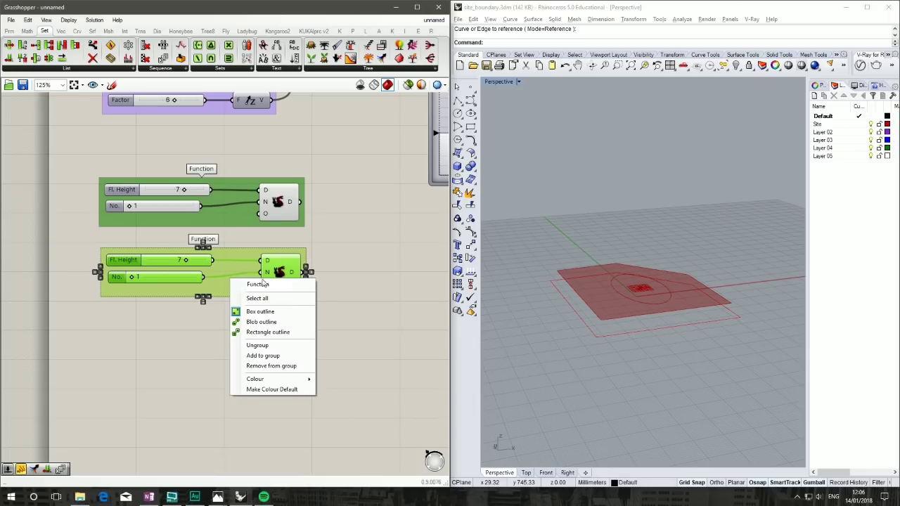
{"action": "type", "text": "Commercial"}
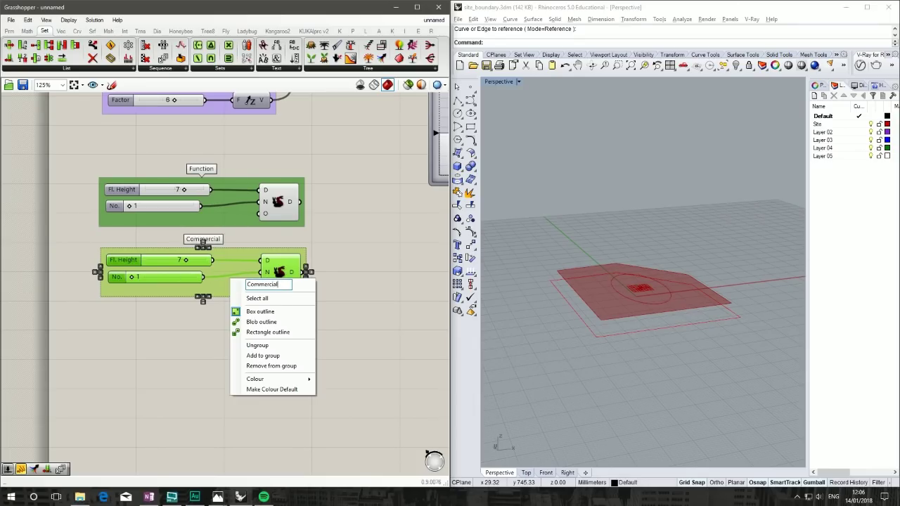
{"action": "key", "text": "Return"}
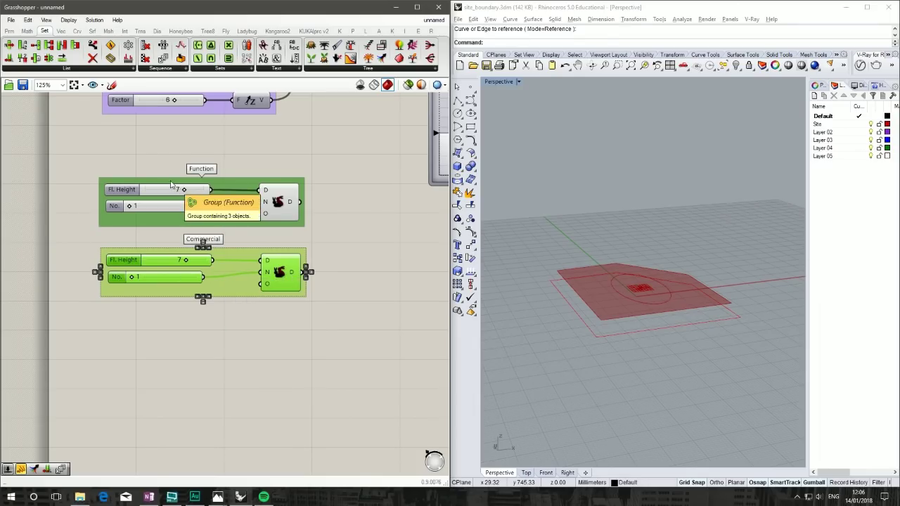
Step: Copy the Commercial group, place the copy below it and rename it Residential
{"action": "key", "text": "ctrl+c"}
{"action": "key", "text": "ctrl+v"}
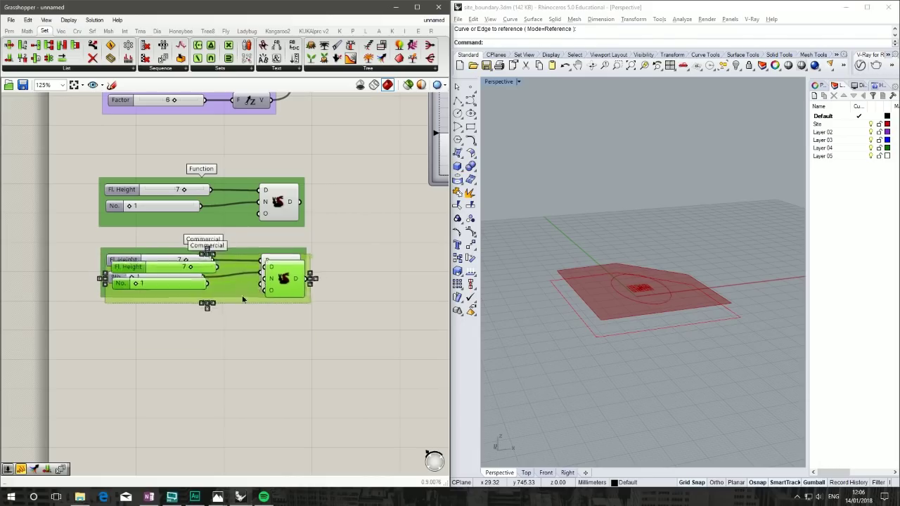
{"action": "left_click_drag", "start_coordinate": [235, 276], "coordinate": [235, 349]}
{"action": "right_click", "coordinate": [236, 349]}
{"action": "key", "text": "ctrl+a"}
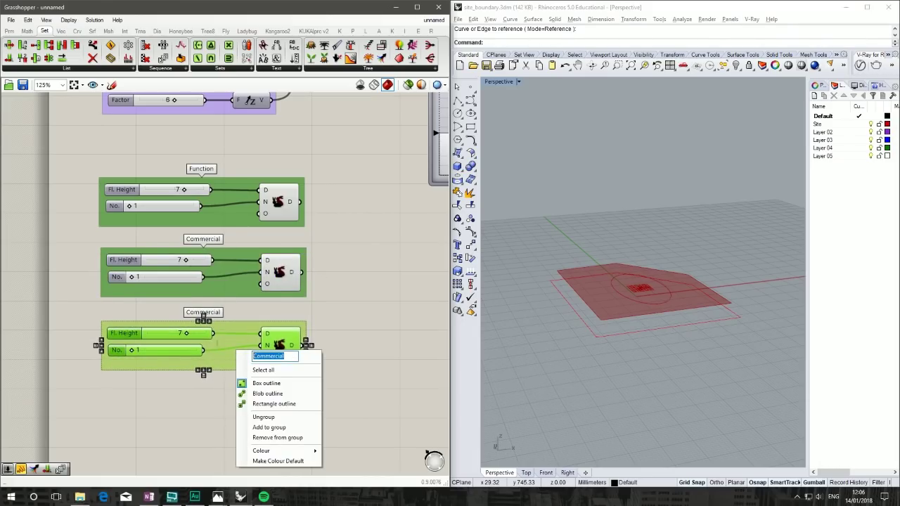
{"action": "type", "text": "Residential"}
{"action": "key", "text": "Return"}
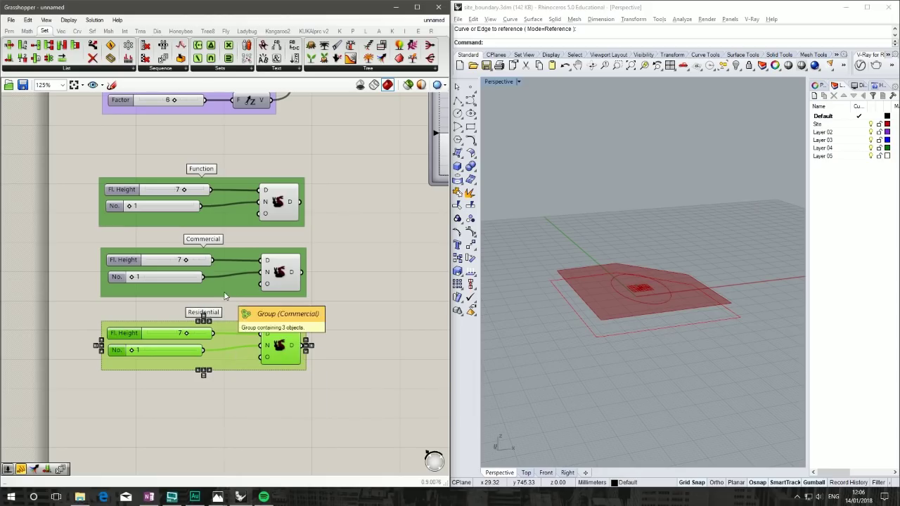
Step: Copy the Residential group, place the copy below it and rename it Penthouse
{"action": "key", "text": "ctrl+c"}
{"action": "key", "text": "ctrl+v"}
{"action": "left_click_drag", "start_coordinate": [232, 351], "coordinate": [235, 418]}
{"action": "right_click", "coordinate": [231, 419]}
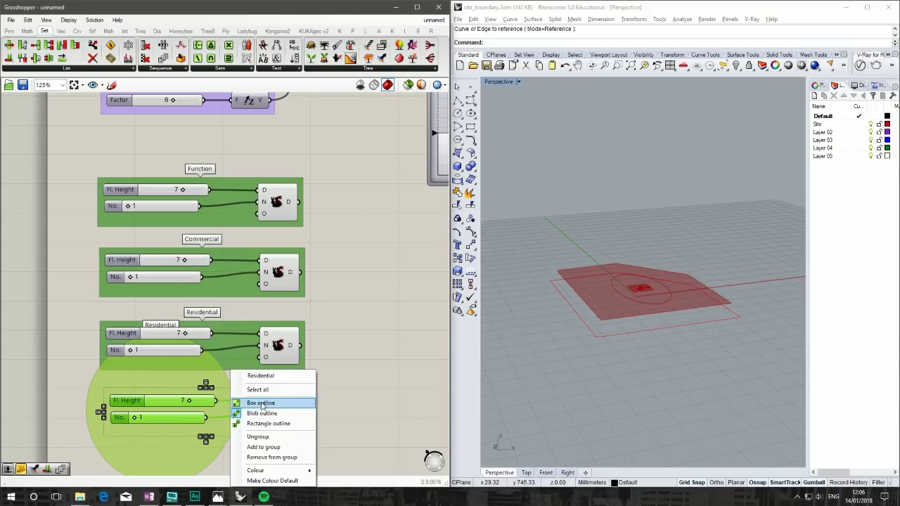
{"action": "key", "text": "ctrl+a"}
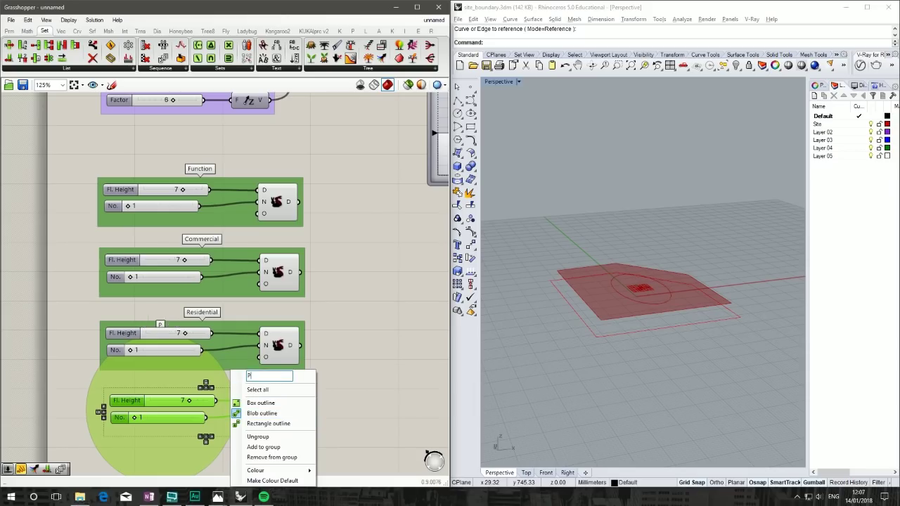
{"action": "type", "text": "thouse"}
Step: Change the Penthouse group's colour to yellow and the Residential group's colour to blue
{"action": "mouse_move", "coordinate": [305, 469]}
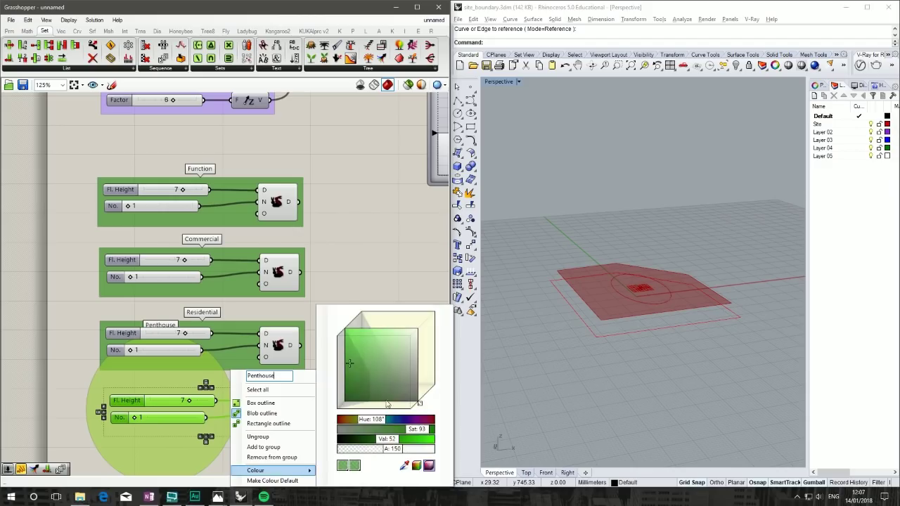
{"action": "left_click_drag", "start_coordinate": [397, 420], "coordinate": [357, 419]}
{"action": "left_click", "coordinate": [108, 374]}
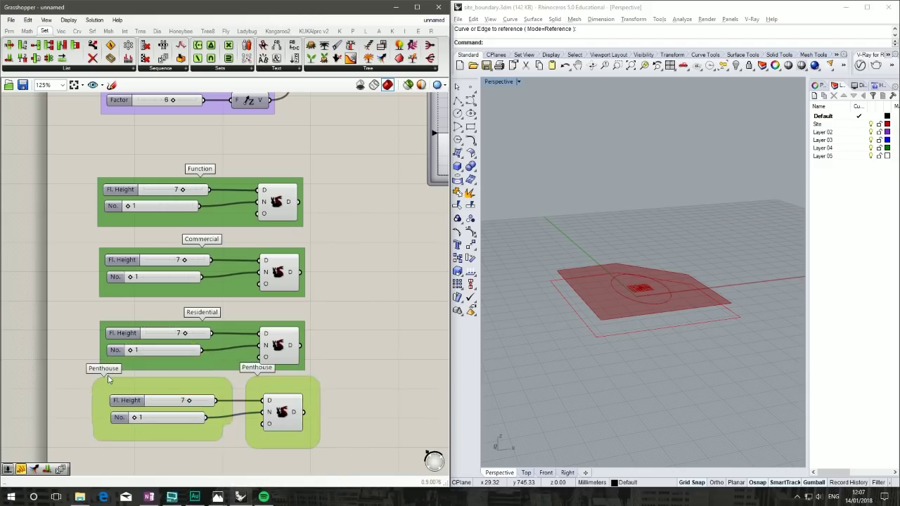
{"action": "right_click", "coordinate": [244, 360]}
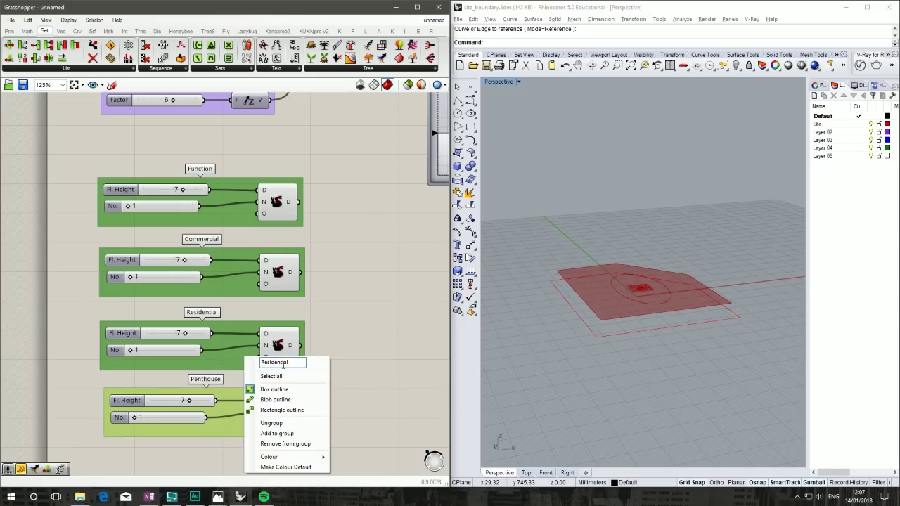
{"action": "mouse_move", "coordinate": [291, 456]}
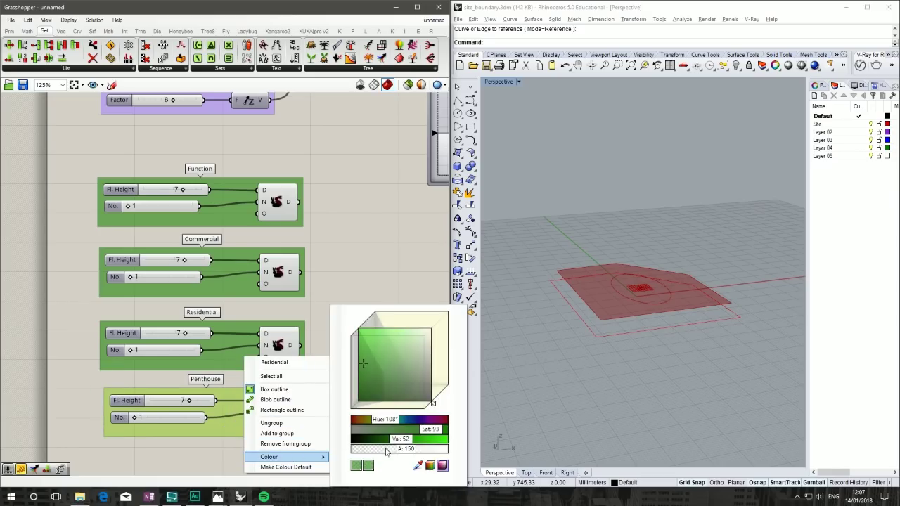
{"action": "left_click", "coordinate": [405, 420]}
Step: Change the Commercial group's colour to magenta
{"action": "right_click", "coordinate": [223, 294]}
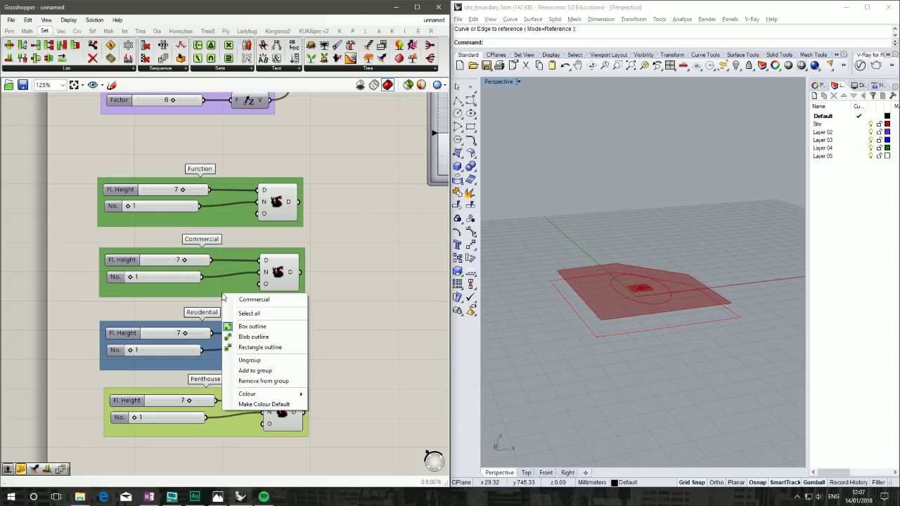
{"action": "mouse_move", "coordinate": [272, 399]}
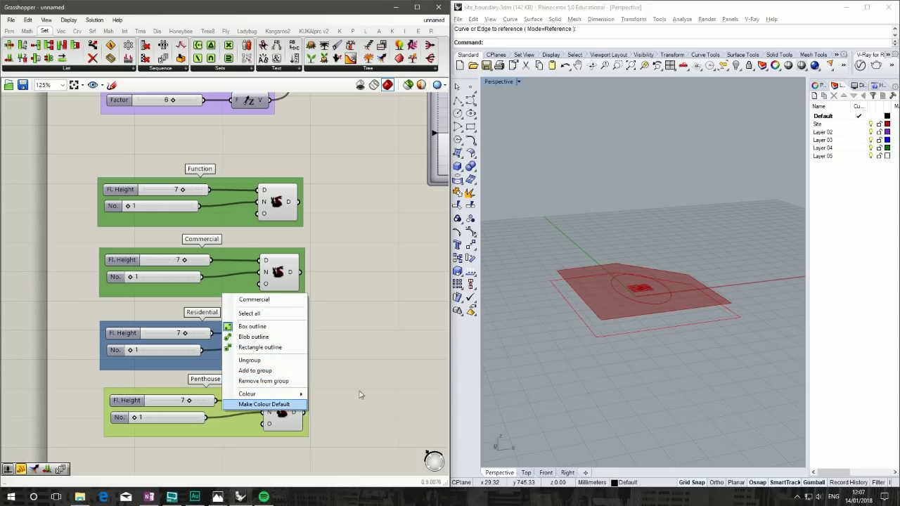
{"action": "left_click_drag", "start_coordinate": [362, 419], "coordinate": [408, 421]}
{"action": "left_click", "coordinate": [396, 254]}
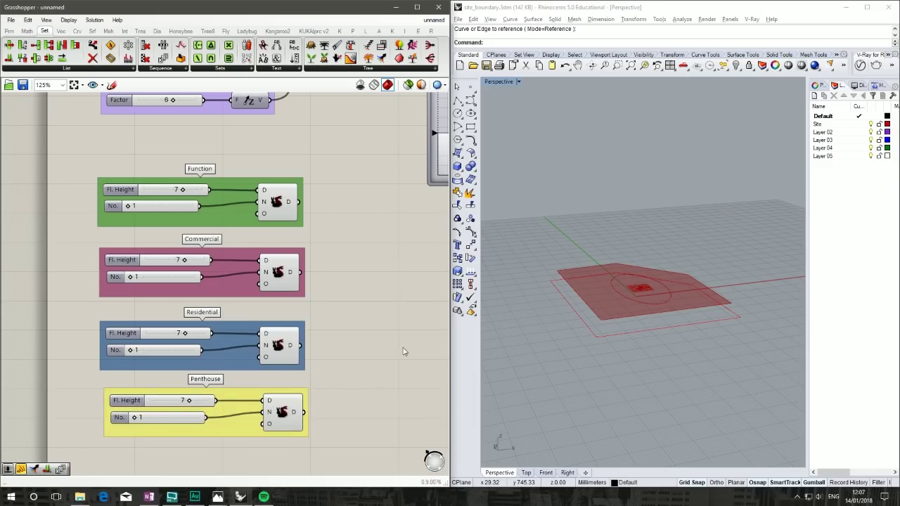
Step: Set the No. slider to 5 in the Commercial group and to 21 in the Residential group
{"action": "right_click_drag", "start_coordinate": [350, 267], "coordinate": [311, 265]}
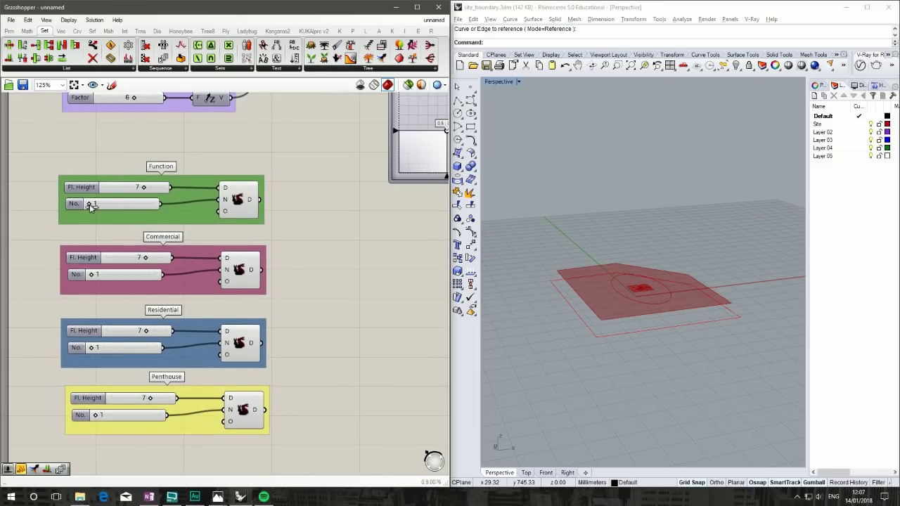
{"action": "right_click_drag", "start_coordinate": [562, 365], "coordinate": [568, 324]}
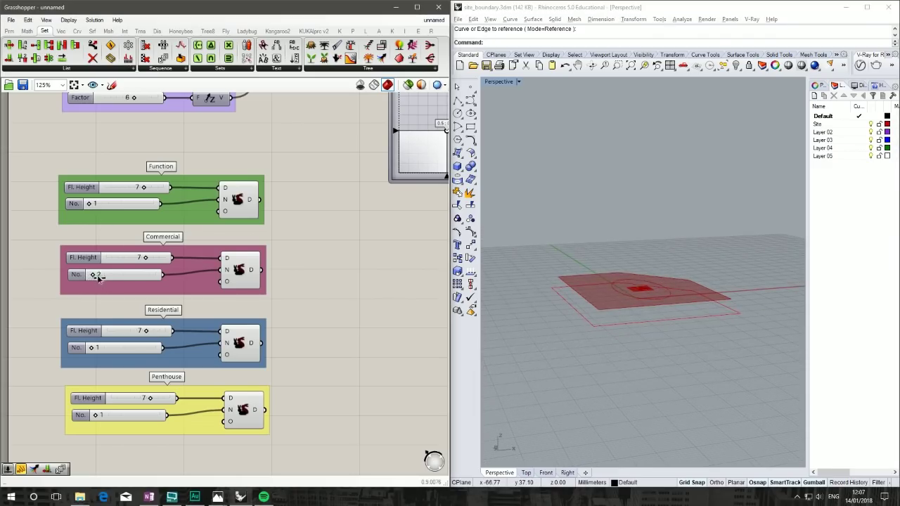
{"action": "left_click_drag", "start_coordinate": [92, 277], "coordinate": [101, 280]}
{"action": "double_click", "coordinate": [117, 276]}
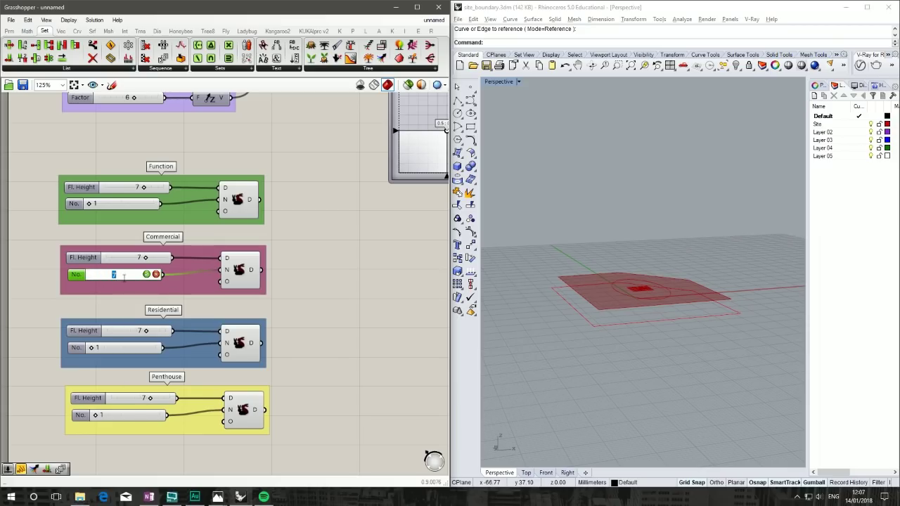
{"action": "key", "text": "Escape"}
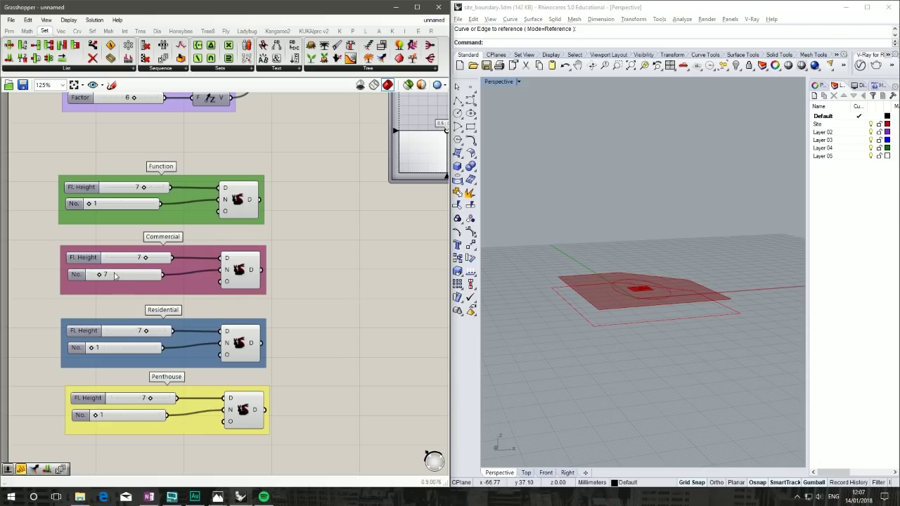
{"action": "double_click", "coordinate": [116, 276]}
{"action": "type", "text": "5"}
{"action": "key", "text": "Return"}
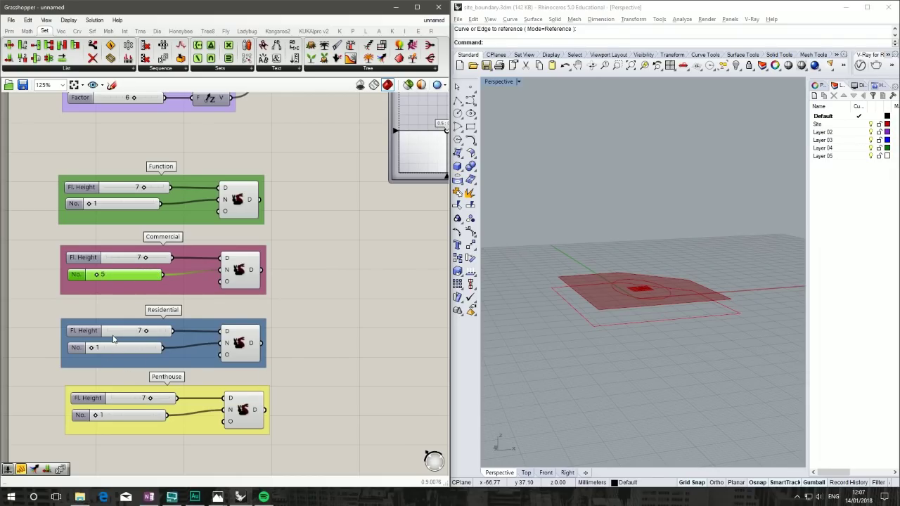
{"action": "left_click_drag", "start_coordinate": [93, 350], "coordinate": [117, 349]}
{"action": "left_click", "coordinate": [232, 380]}
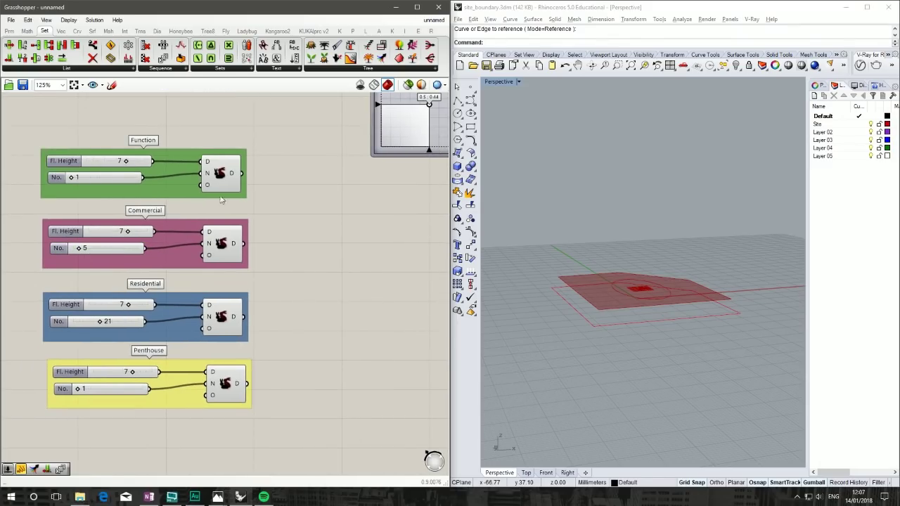
Step: Add a panel containing 0 above the Function group and shrink it to a small one-line box
{"action": "right_click_drag", "start_coordinate": [333, 221], "coordinate": [329, 242]}
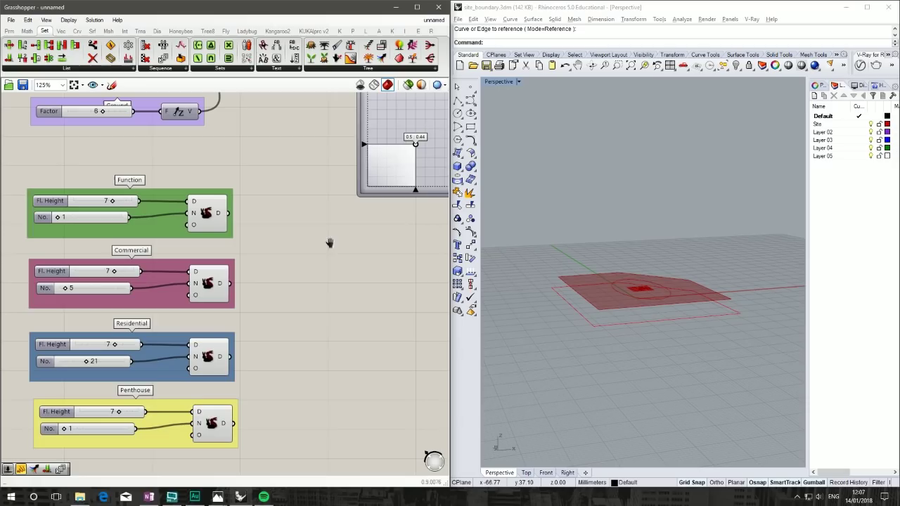
{"action": "double_click", "coordinate": [209, 173]}
{"action": "type", "text": "\"0"}
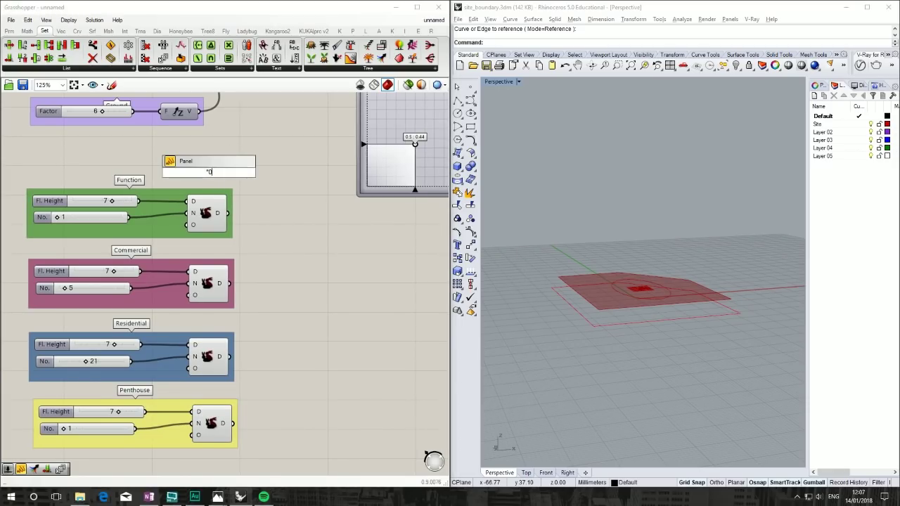
{"action": "key", "text": "Return"}
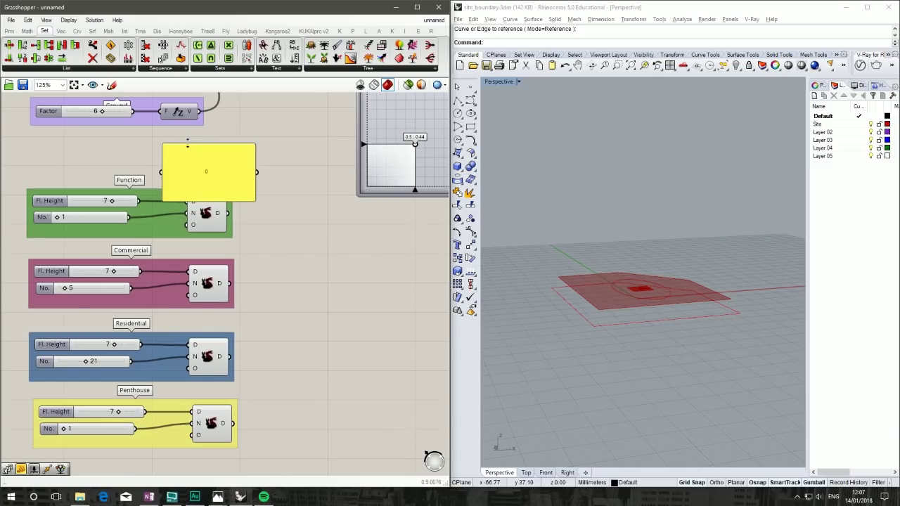
{"action": "left_click_drag", "start_coordinate": [187, 145], "coordinate": [199, 166]}
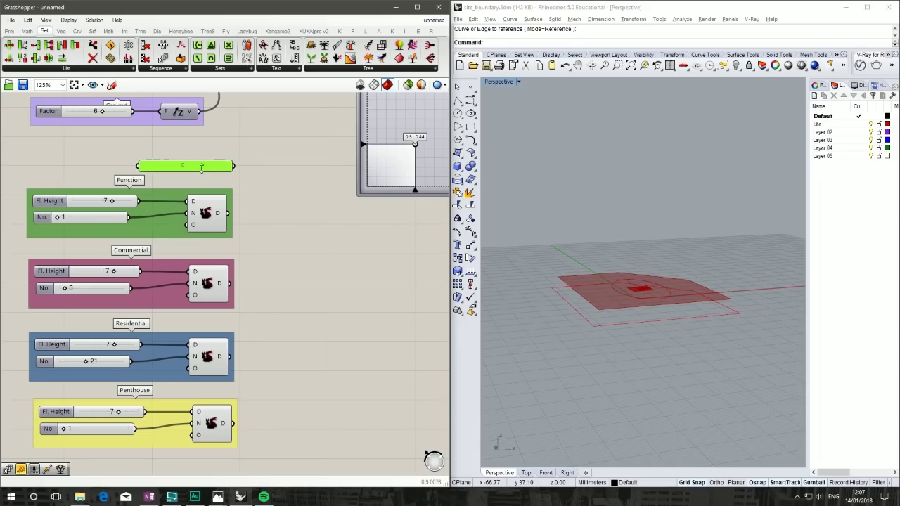
{"action": "left_click", "coordinate": [315, 221]}
{"action": "scroll", "coordinate": [316, 221], "scroll_direction": "down", "scroll_amount": 3}
{"action": "left_click_drag", "start_coordinate": [309, 337], "coordinate": [240, 235]}
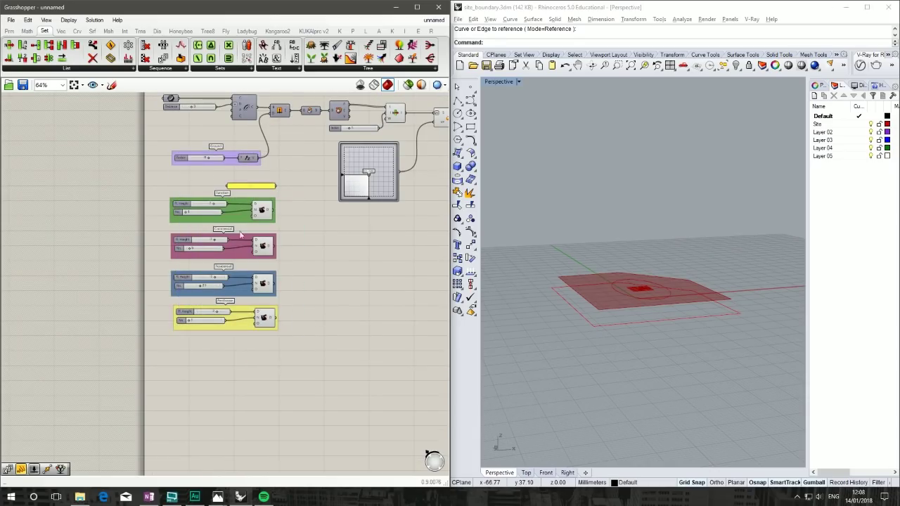
{"action": "left_click_drag", "start_coordinate": [227, 185], "coordinate": [257, 186]}
{"action": "scroll", "coordinate": [228, 185], "scroll_direction": "up", "scroll_amount": 3}
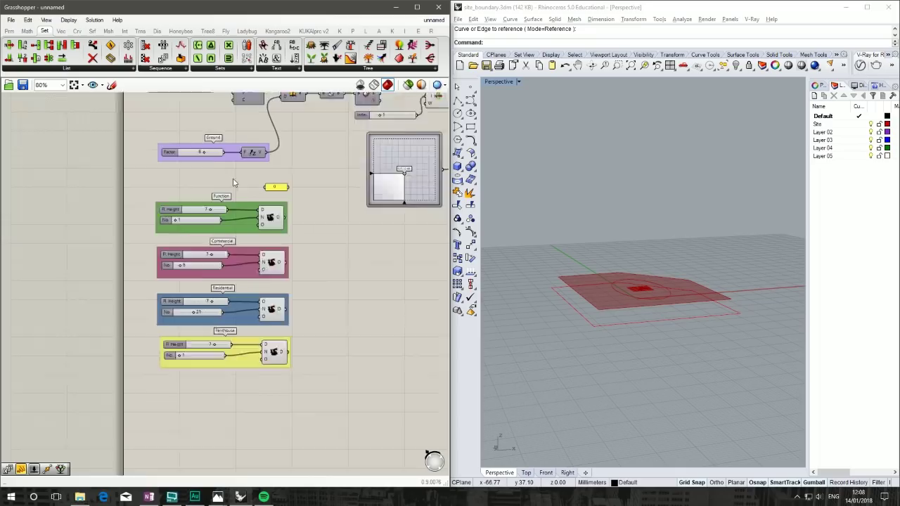
Step: Move the four floor groups and the 0 panel down to leave more space beneath the Ground group
{"action": "left_click", "coordinate": [217, 158]}
{"action": "left_click_drag", "start_coordinate": [217, 160], "coordinate": [220, 162]}
{"action": "right_click_drag", "start_coordinate": [492, 285], "coordinate": [555, 287]}
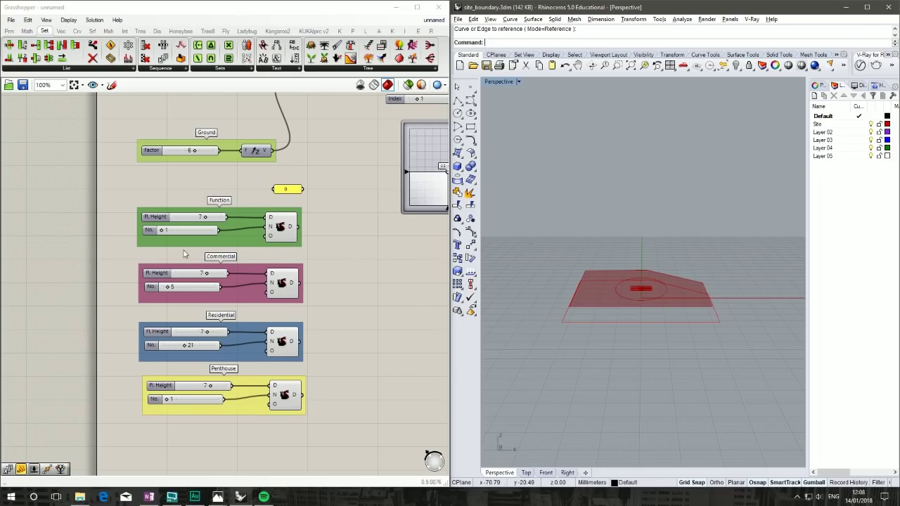
{"action": "left_click_drag", "start_coordinate": [188, 242], "coordinate": [192, 241]}
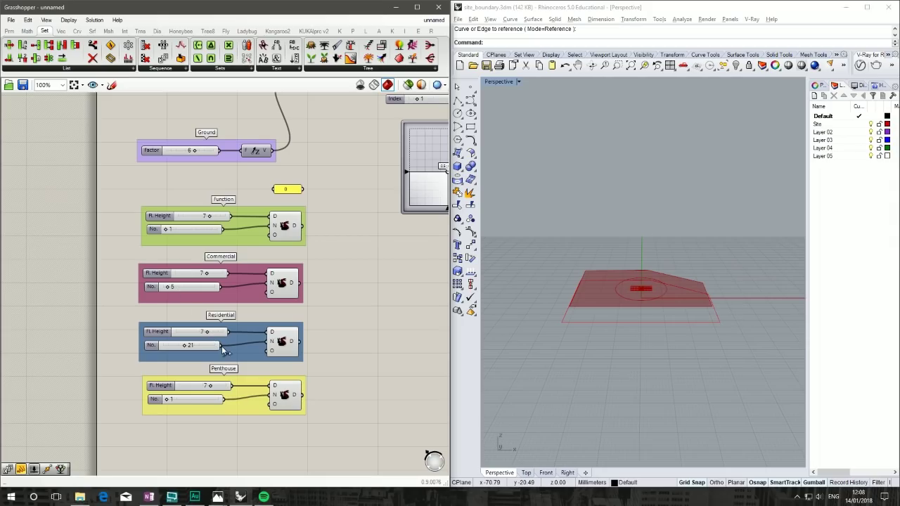
{"action": "right_click_drag", "start_coordinate": [362, 280], "coordinate": [327, 269]}
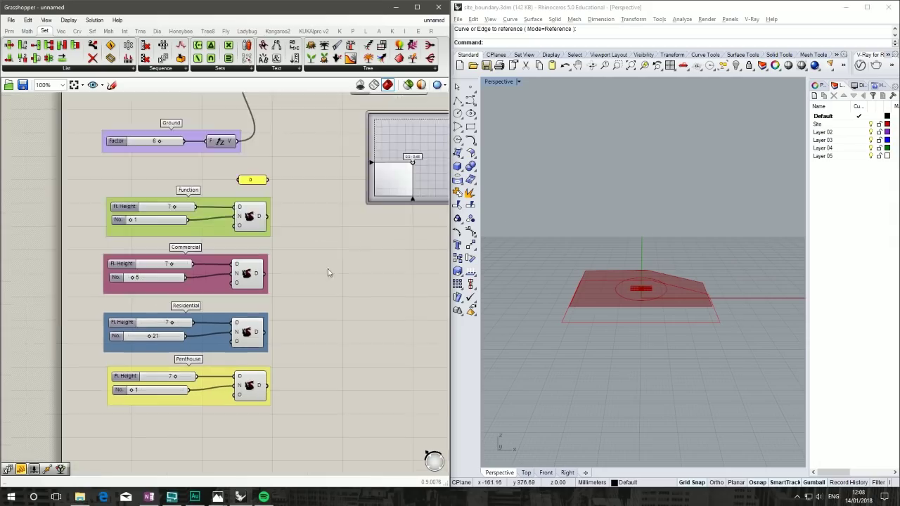
{"action": "left_click_drag", "start_coordinate": [292, 427], "coordinate": [199, 265]}
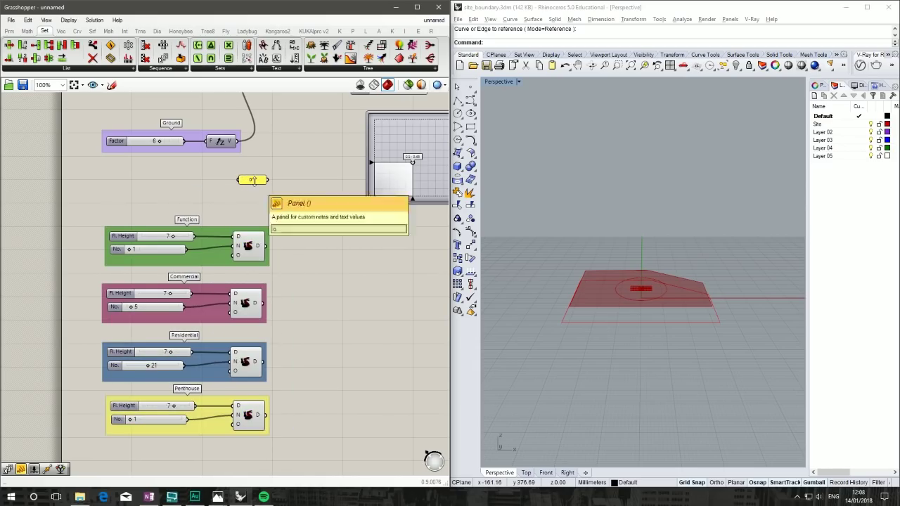
{"action": "left_click_drag", "start_coordinate": [254, 182], "coordinate": [253, 208]}
{"action": "left_click", "coordinate": [410, 347]}
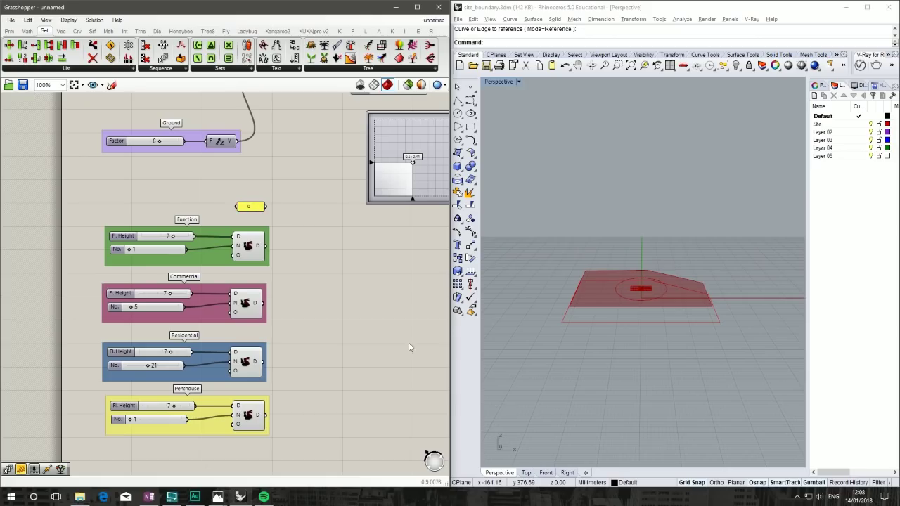
Step: Add a Merge component and connect the 0 panel and the Function, Commercial, Residential and Penthouse outputs to D1 through D5 in that order
{"action": "left_click", "coordinate": [360, 69]}
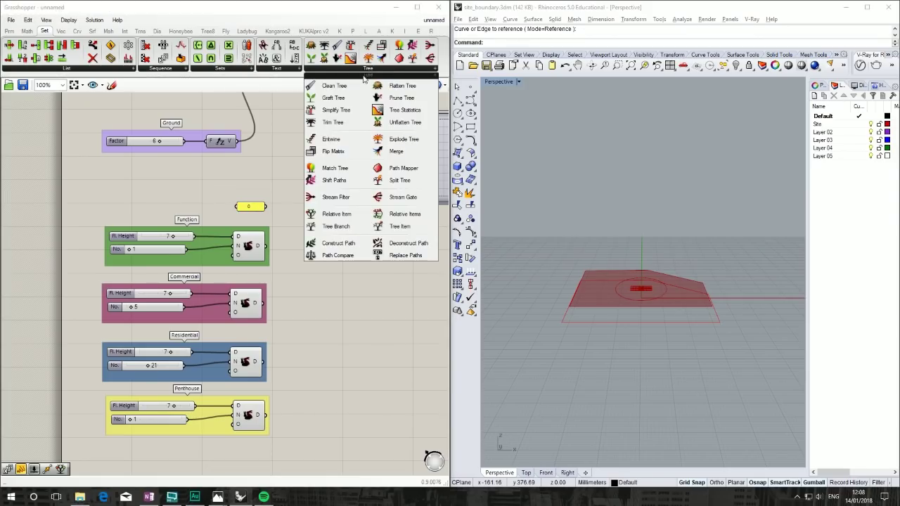
{"action": "left_click_drag", "start_coordinate": [397, 151], "coordinate": [328, 297]}
{"action": "left_click_drag", "start_coordinate": [267, 207], "coordinate": [345, 286]}
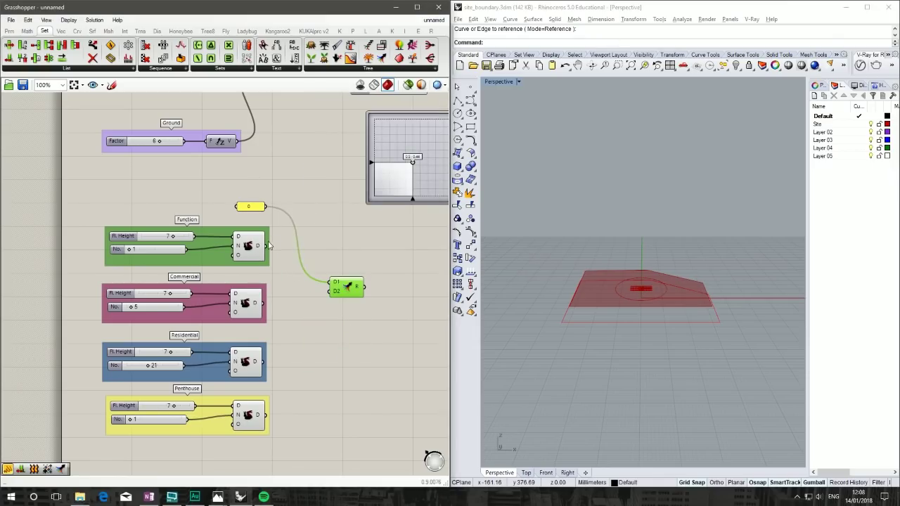
{"action": "left_click_drag", "start_coordinate": [266, 246], "coordinate": [330, 287]}
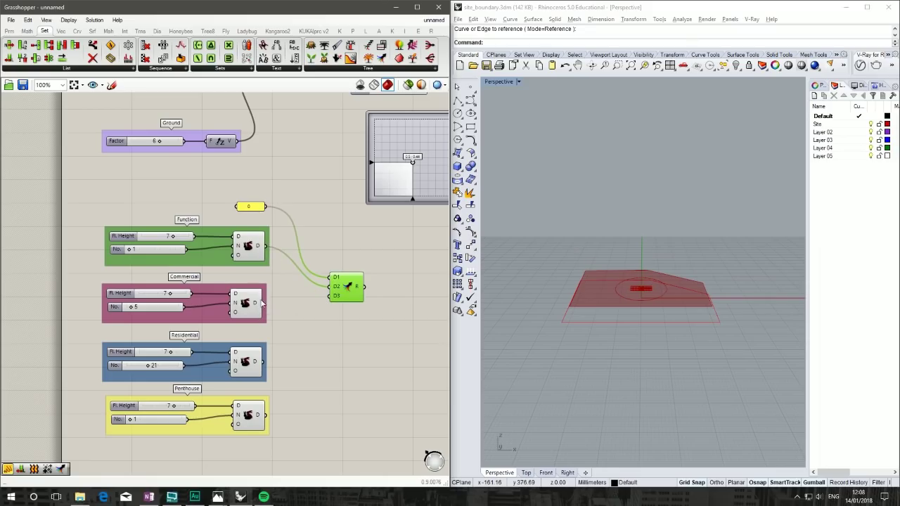
{"action": "left_click_drag", "start_coordinate": [263, 303], "coordinate": [331, 291]}
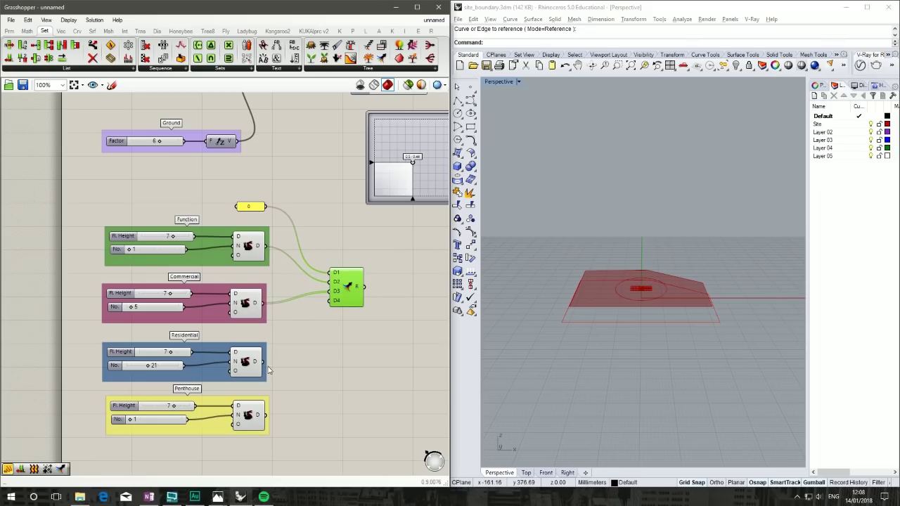
{"action": "left_click_drag", "start_coordinate": [264, 362], "coordinate": [326, 303]}
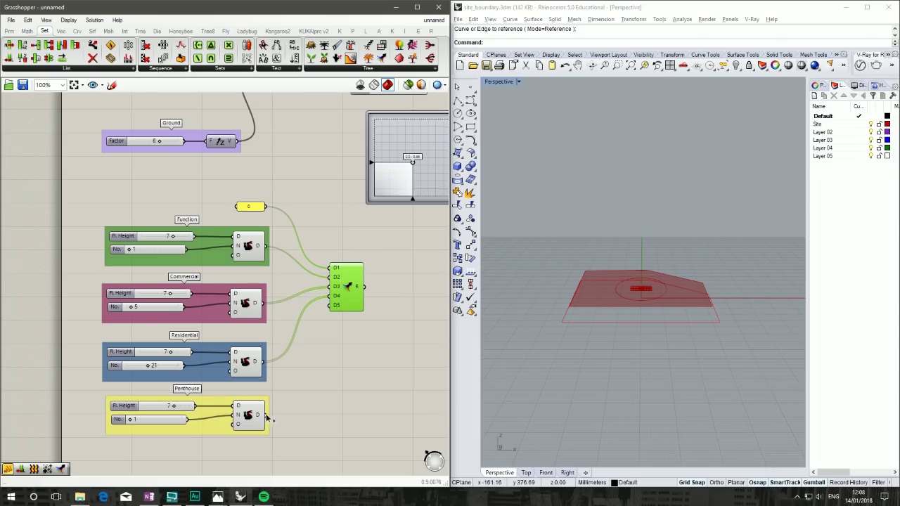
{"action": "left_click_drag", "start_coordinate": [264, 416], "coordinate": [329, 305]}
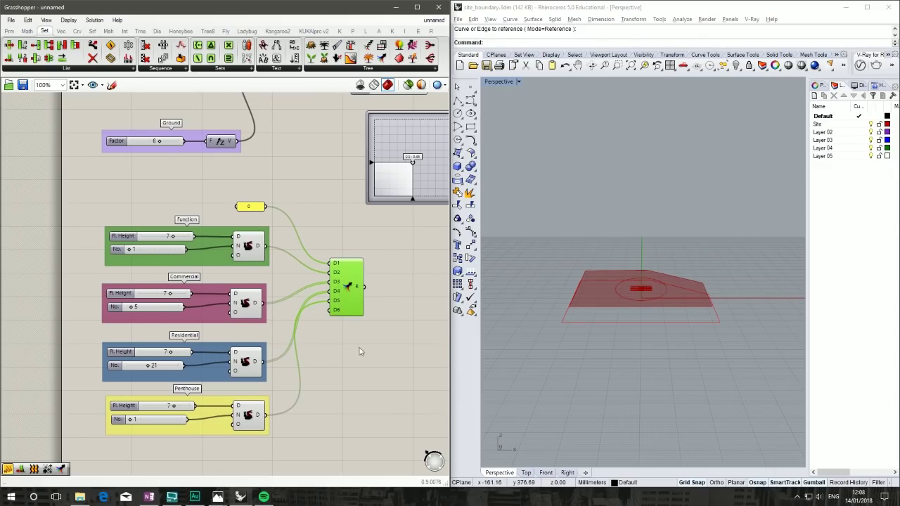
Step: Flatten the Merge component's result output and move the component slightly lower beside the floor groups
{"action": "right_click", "coordinate": [357, 290]}
{"action": "left_click", "coordinate": [391, 332]}
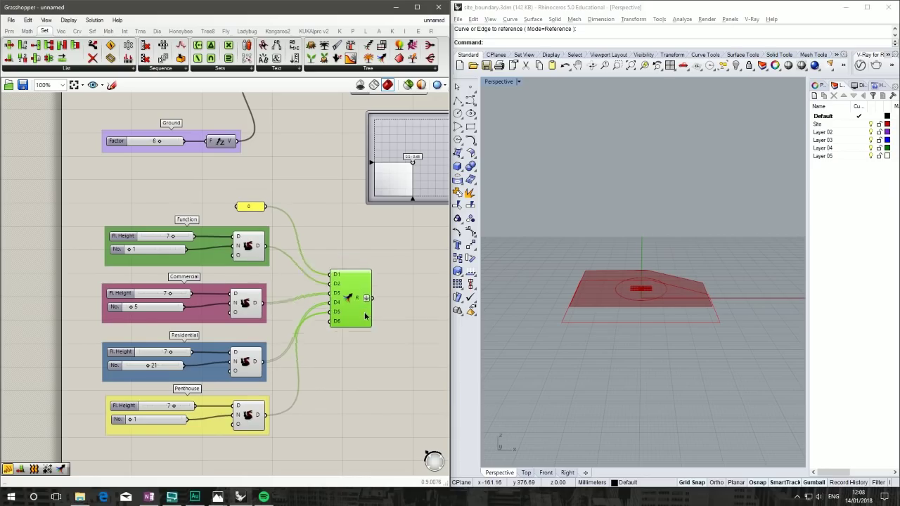
{"action": "left_click_drag", "start_coordinate": [365, 316], "coordinate": [367, 336]}
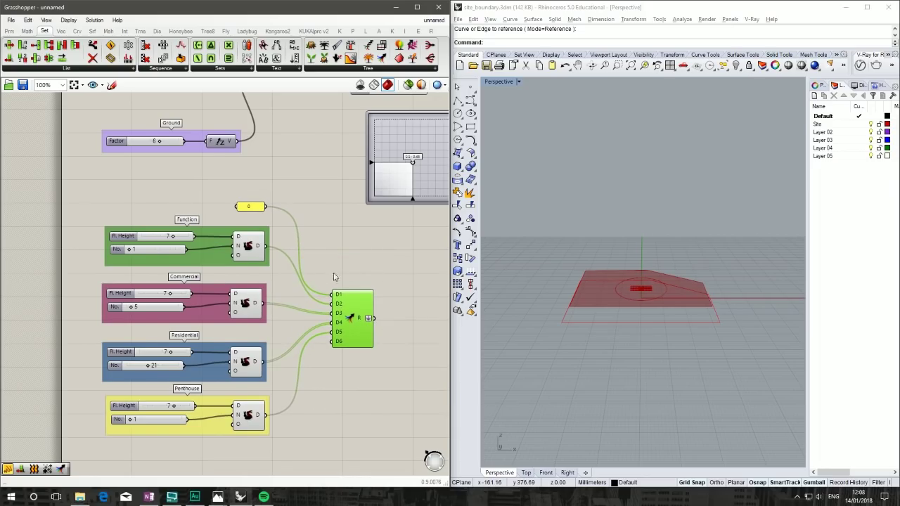
{"action": "right_click_drag", "start_coordinate": [360, 274], "coordinate": [213, 245]}
{"action": "left_click", "coordinate": [225, 276]}
{"action": "left_click_drag", "start_coordinate": [211, 292], "coordinate": [239, 310]}
{"action": "left_click", "coordinate": [281, 275]}
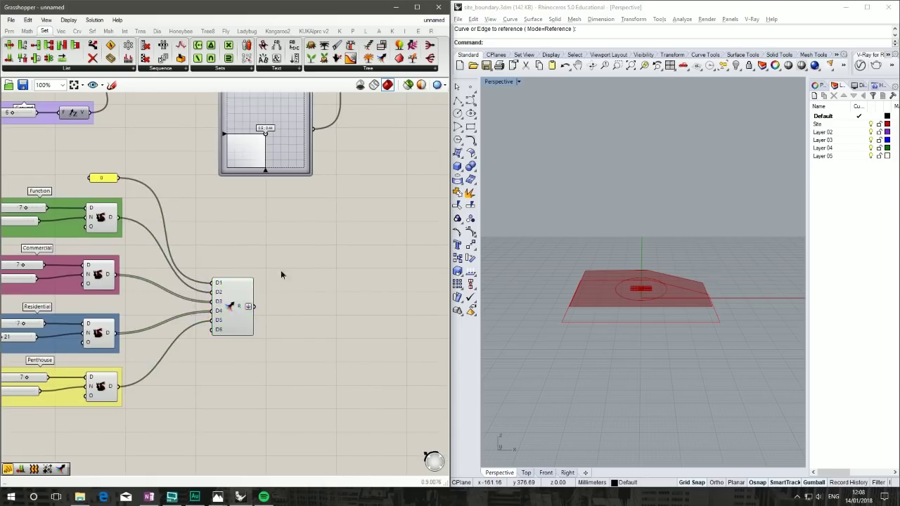
Step: Add a Unit Z vector component beyond the Merge component and connect the merged result to its factor input
{"action": "right_click_drag", "start_coordinate": [281, 274], "coordinate": [239, 303]}
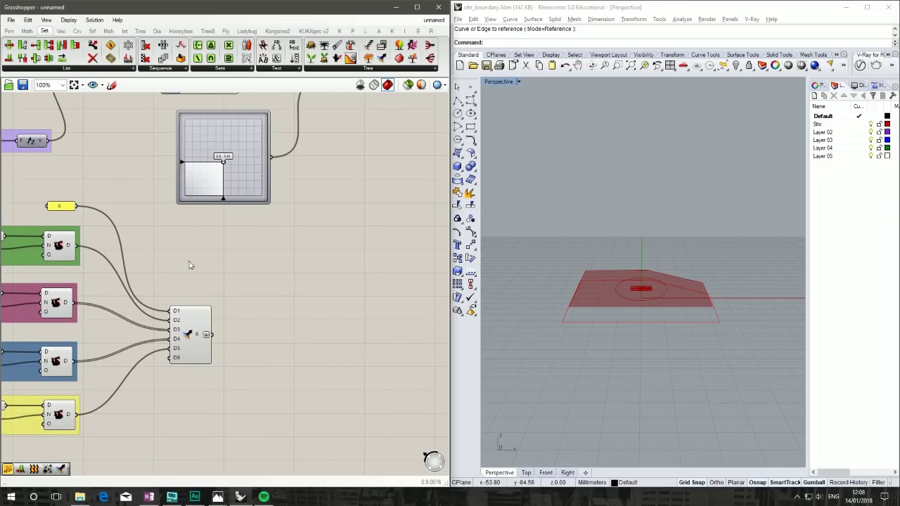
{"action": "right_click_drag", "start_coordinate": [190, 265], "coordinate": [200, 295]}
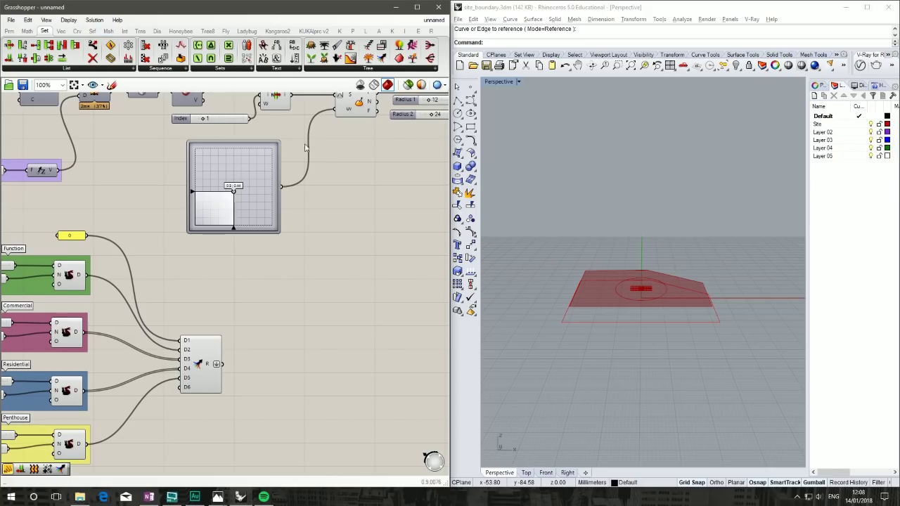
{"action": "right_click_drag", "start_coordinate": [344, 169], "coordinate": [255, 211]}
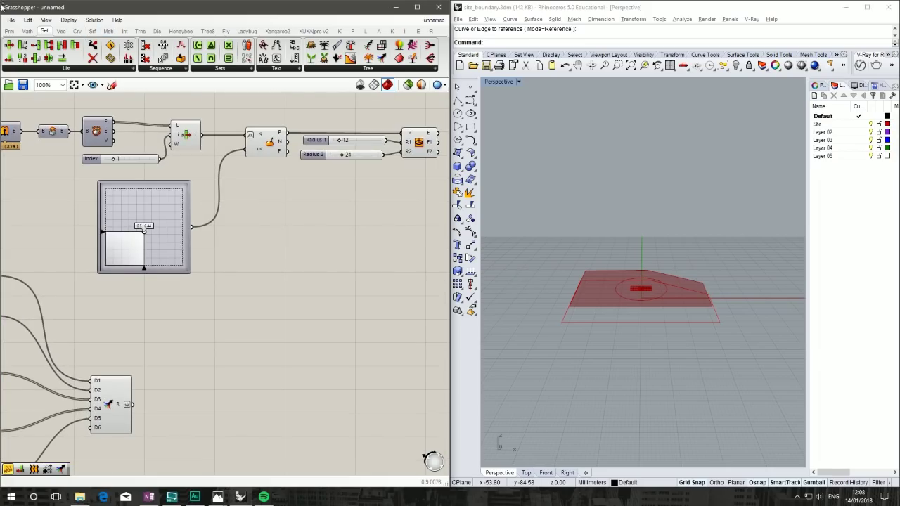
{"action": "left_click", "coordinate": [61, 31]}
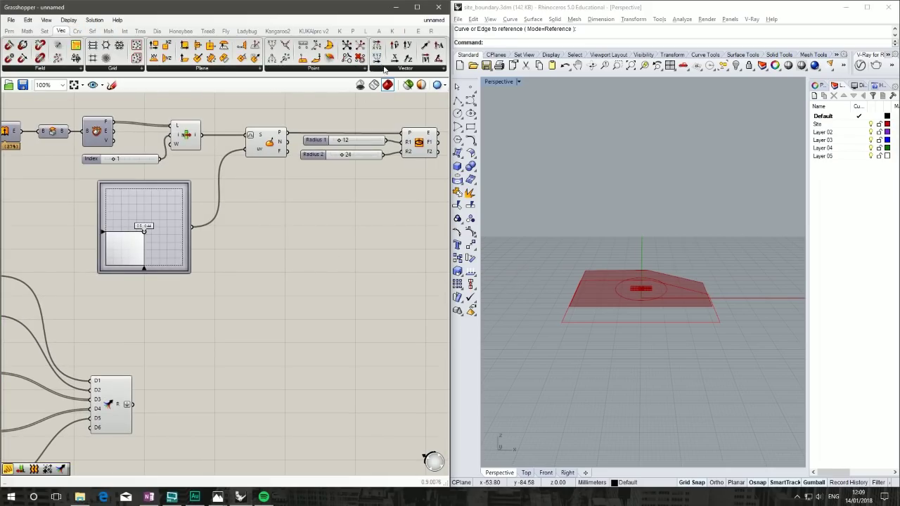
{"action": "left_click", "coordinate": [385, 69]}
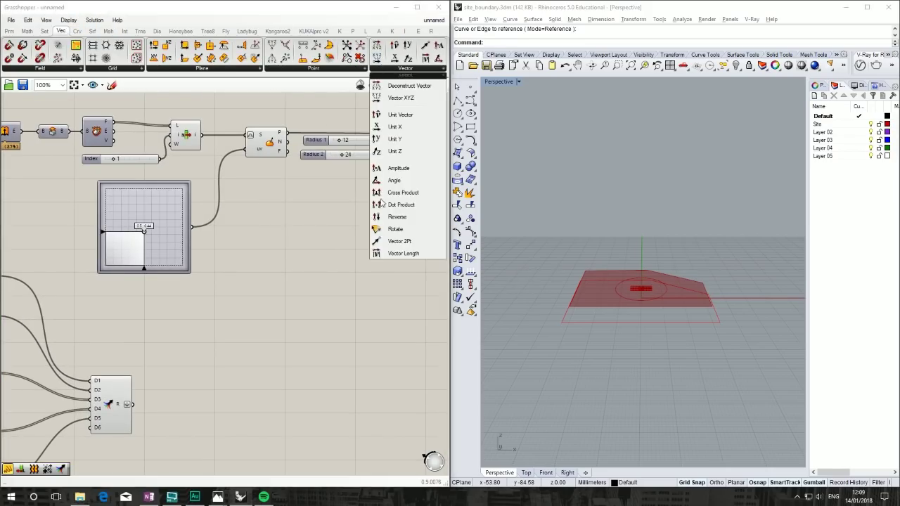
{"action": "left_click_drag", "start_coordinate": [315, 271], "coordinate": [285, 316]}
{"action": "left_click_drag", "start_coordinate": [133, 405], "coordinate": [256, 325]}
{"action": "left_click", "coordinate": [332, 262]}
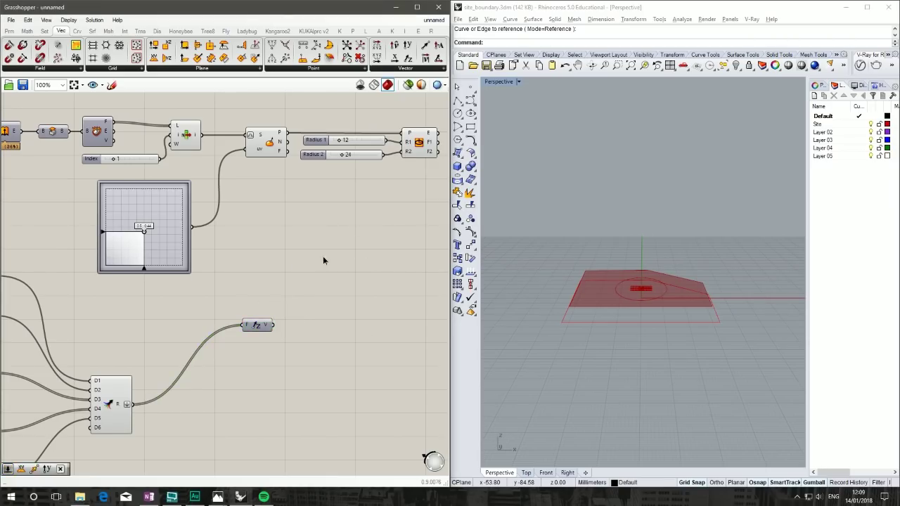
Step: Add a Move component, connecting the Unit Z vector to its translation input and the ellipse output to its geometry input
{"action": "double_click", "coordinate": [323, 261]}
{"action": "type", "text": "move"}
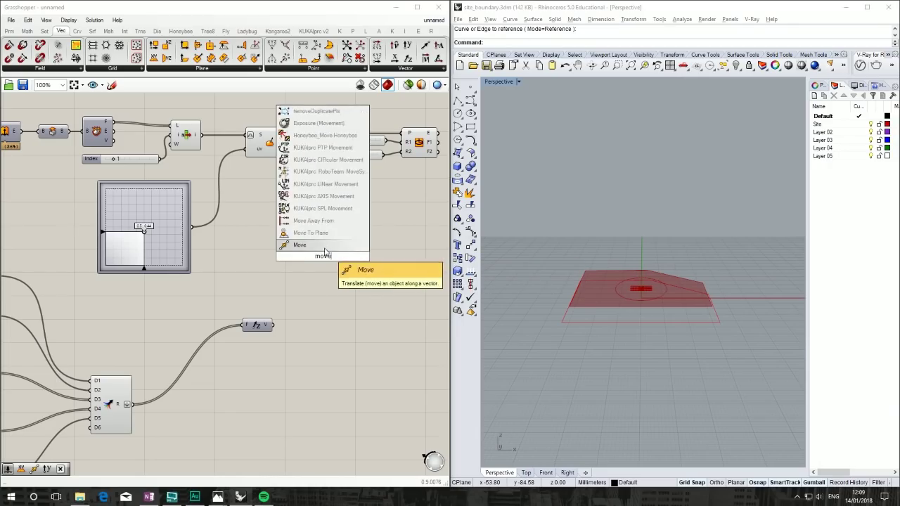
{"action": "key", "text": "Return"}
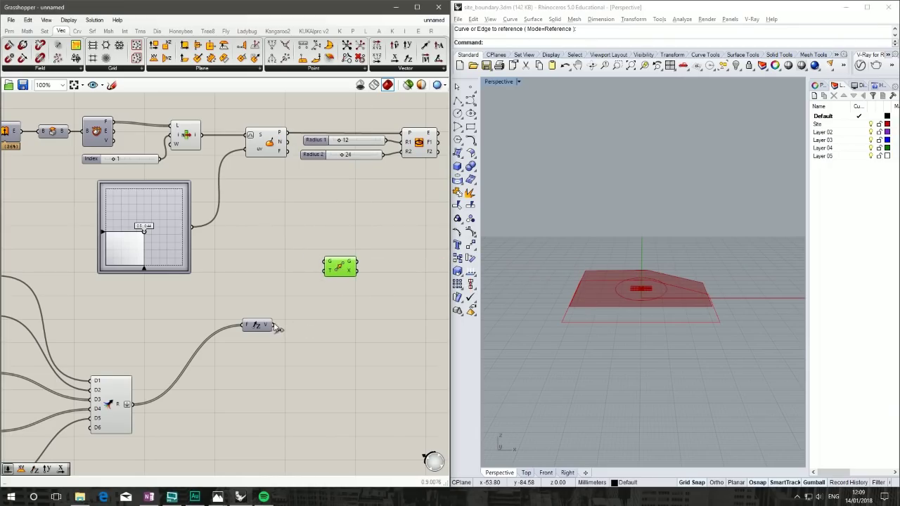
{"action": "left_click_drag", "start_coordinate": [274, 324], "coordinate": [368, 278]}
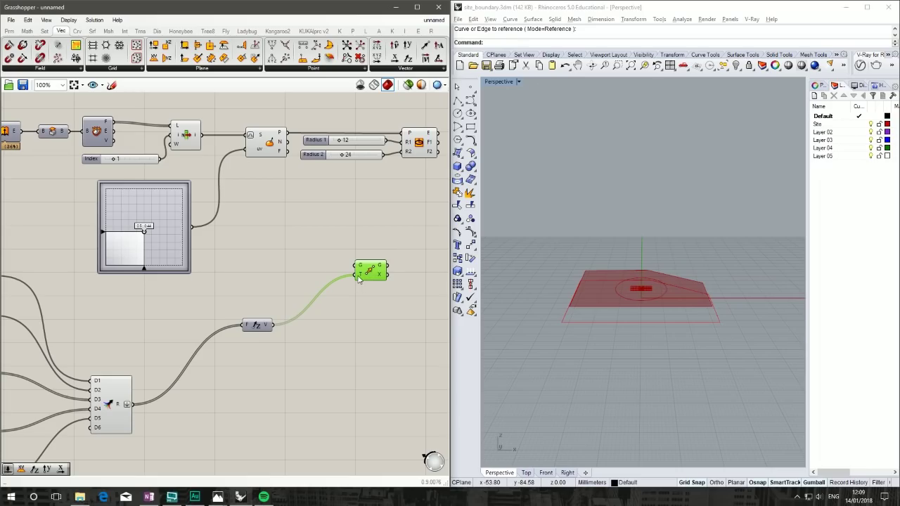
{"action": "mouse_move", "coordinate": [358, 278]}
{"action": "right_click_drag", "start_coordinate": [400, 192], "coordinate": [332, 191]}
{"action": "left_click_drag", "start_coordinate": [372, 138], "coordinate": [294, 269]}
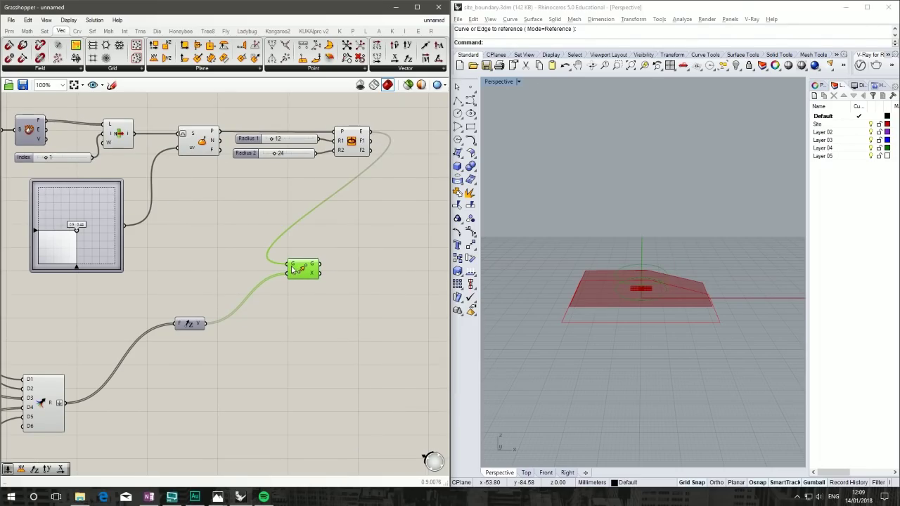
Step: Set the floor height to 5 for Commercial, 4 for Residential and 10 for Penthouse
{"action": "right_click_drag", "start_coordinate": [602, 273], "coordinate": [619, 281]}
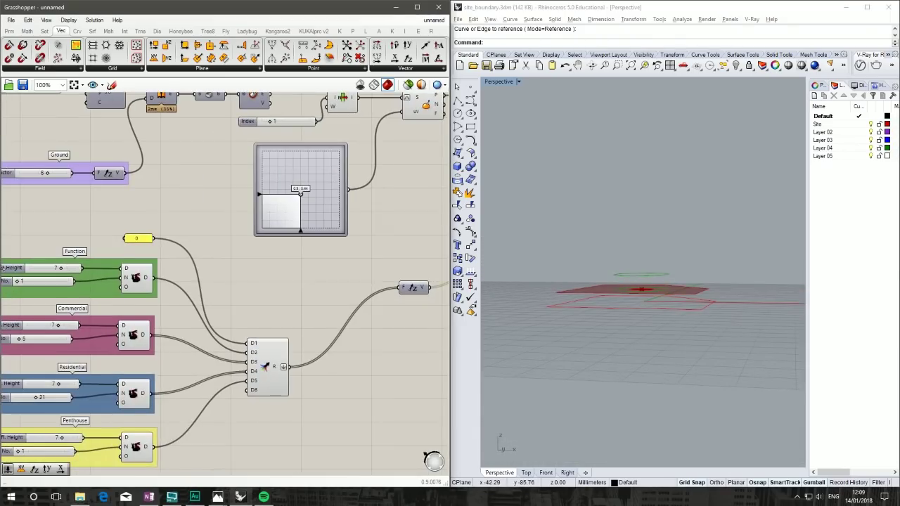
{"action": "scroll", "coordinate": [152, 299], "scroll_direction": "up", "scroll_amount": 3}
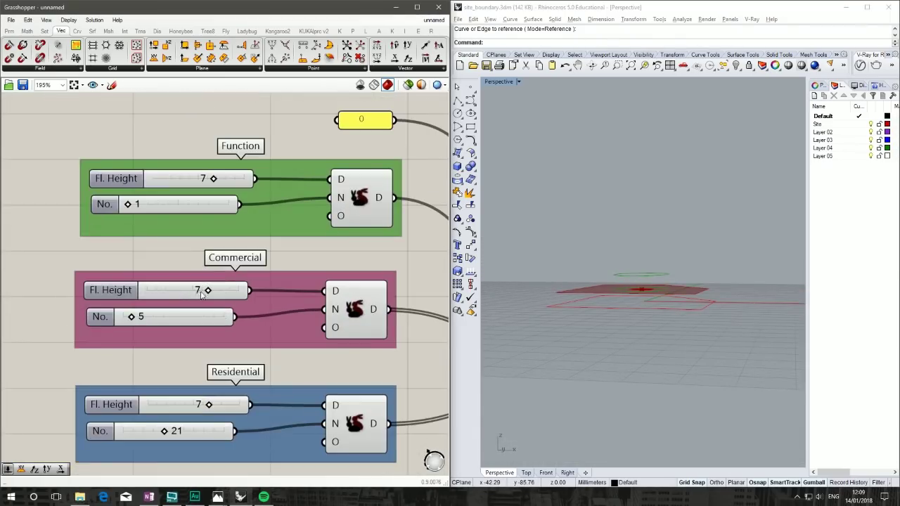
{"action": "right_click_drag", "start_coordinate": [202, 295], "coordinate": [199, 249]}
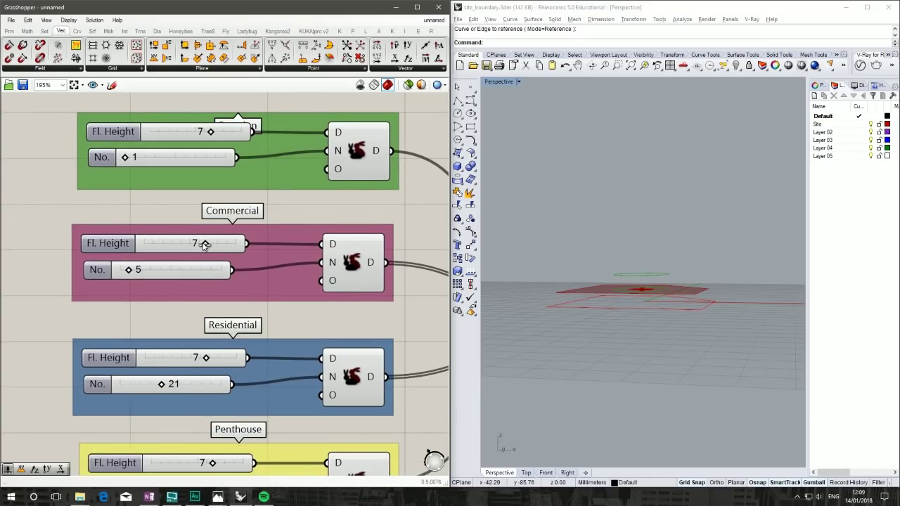
{"action": "left_click_drag", "start_coordinate": [200, 244], "coordinate": [181, 251]}
{"action": "left_click_drag", "start_coordinate": [209, 359], "coordinate": [175, 359]}
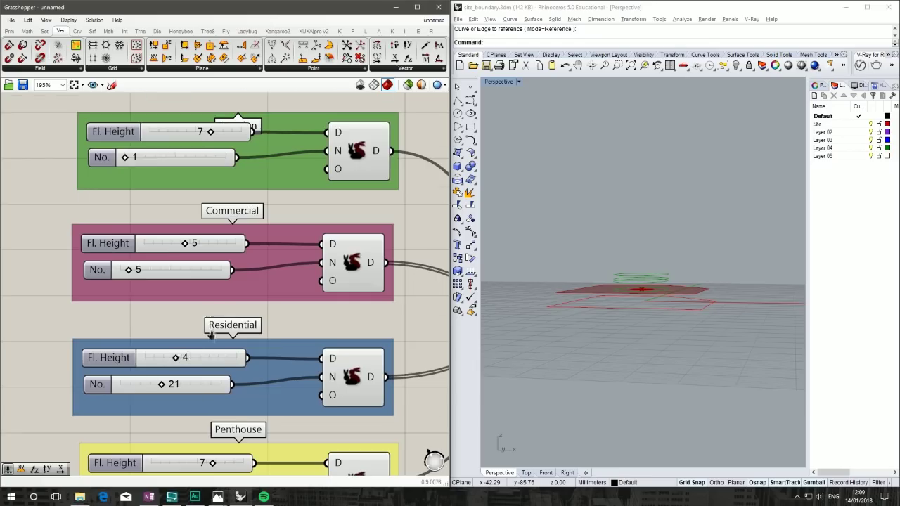
{"action": "right_click_drag", "start_coordinate": [203, 458], "coordinate": [223, 316]}
{"action": "left_click_drag", "start_coordinate": [232, 322], "coordinate": [262, 321]}
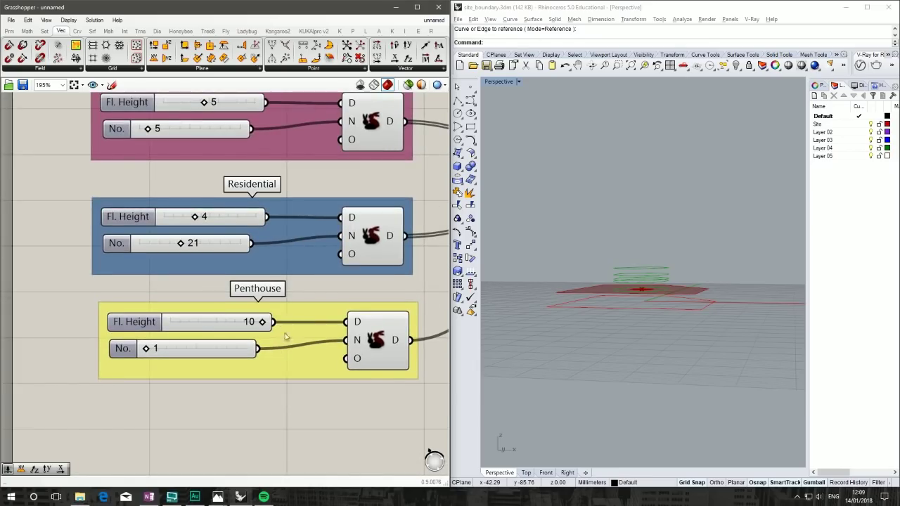
{"action": "scroll", "coordinate": [644, 311], "scroll_direction": "up", "scroll_amount": 2}
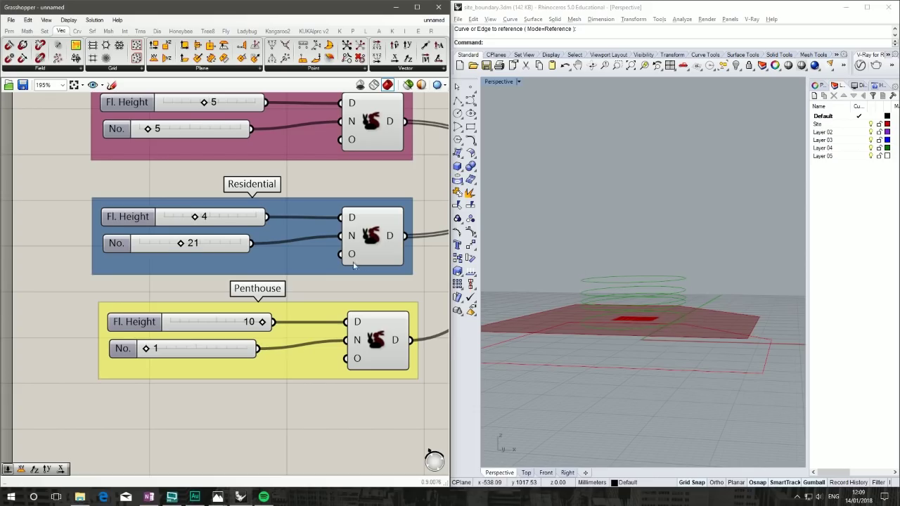
Step: Insert a Mass Addition component between Merge and Unit Z, feeding its partial results into the Unit Z factor
{"action": "right_click_drag", "start_coordinate": [395, 259], "coordinate": [276, 260]}
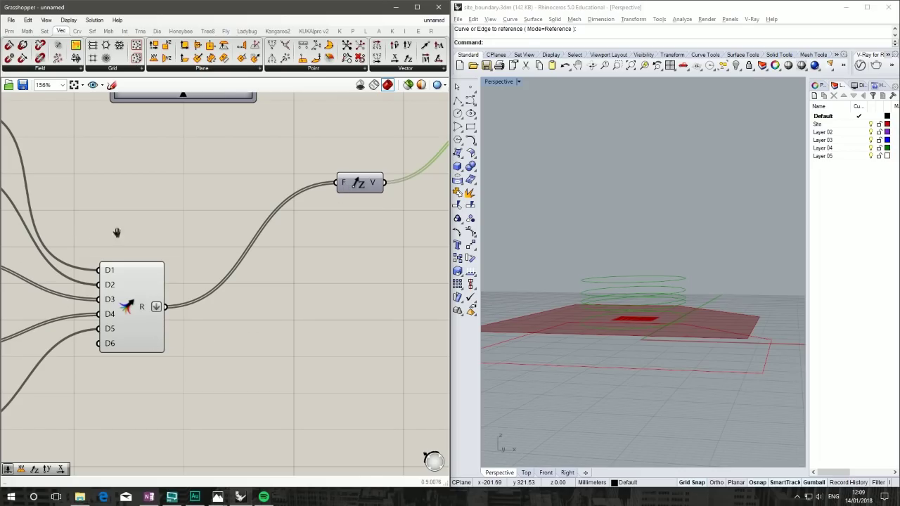
{"action": "left_click", "coordinate": [28, 32]}
{"action": "left_click_drag", "start_coordinate": [150, 45], "coordinate": [371, 262]}
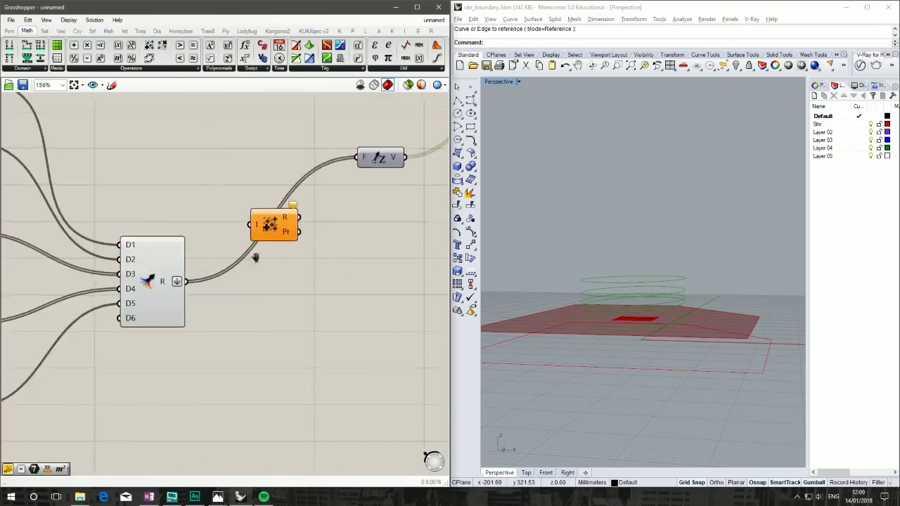
{"action": "left_click_drag", "start_coordinate": [184, 282], "coordinate": [365, 152]}
{"action": "mouse_move", "coordinate": [257, 222]}
{"action": "right_click_drag", "start_coordinate": [539, 163], "coordinate": [552, 179]}
{"action": "scroll", "coordinate": [584, 211], "scroll_direction": "down", "scroll_amount": 5}
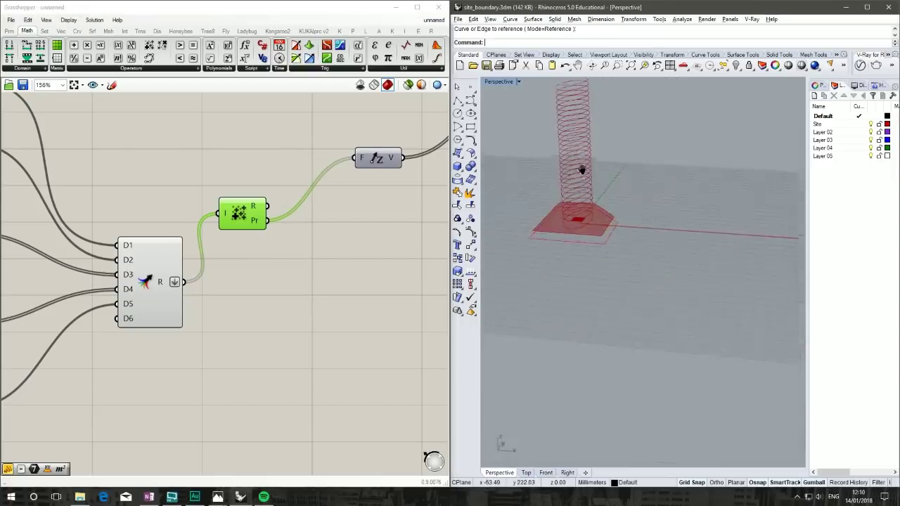
Step: Set the ellipse's Radius 1 to 11 and Radius 2 to 20
{"action": "right_click_drag", "start_coordinate": [583, 211], "coordinate": [328, 241]}
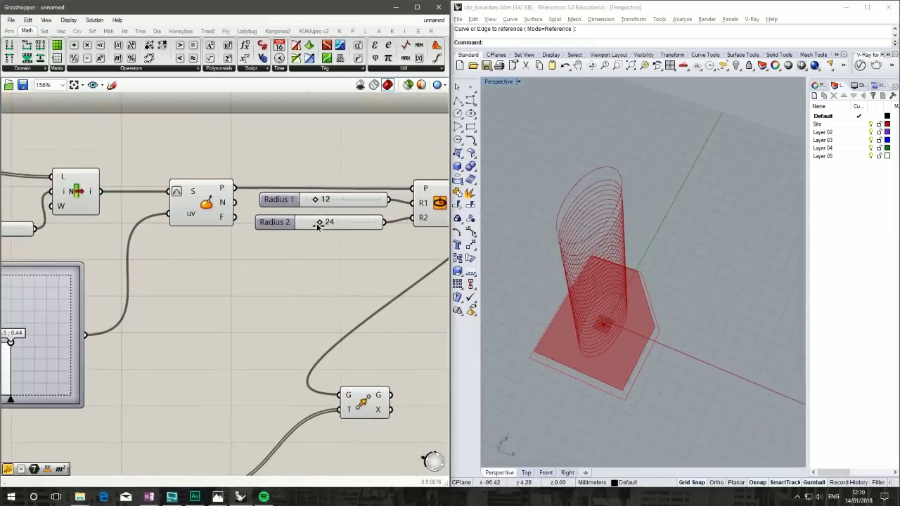
{"action": "left_click_drag", "start_coordinate": [317, 224], "coordinate": [315, 202]}
{"action": "right_click_drag", "start_coordinate": [483, 271], "coordinate": [508, 238]}
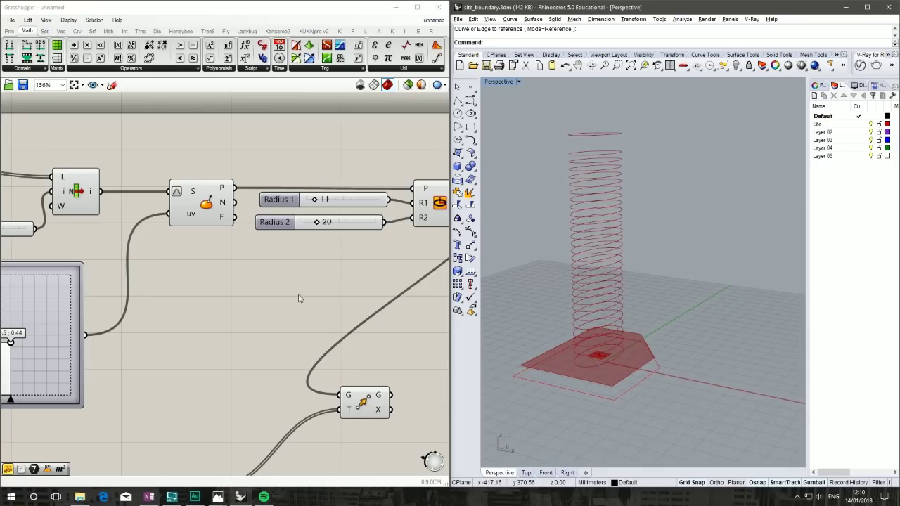
Step: Line up the Mass Addition and Unit Z components beside Merge and place the Move component just below the Ellipse component
{"action": "scroll", "coordinate": [296, 298], "scroll_direction": "down", "scroll_amount": 5}
{"action": "scroll", "coordinate": [254, 318], "scroll_direction": "up", "scroll_amount": 1}
{"action": "left_click_drag", "start_coordinate": [188, 318], "coordinate": [201, 351]}
{"action": "left_click", "coordinate": [275, 296]}
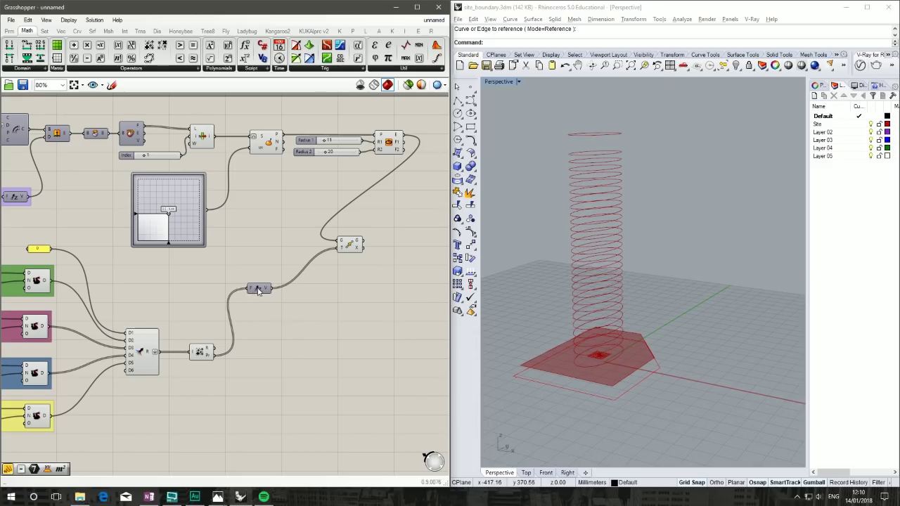
{"action": "left_click_drag", "start_coordinate": [258, 290], "coordinate": [261, 352]}
{"action": "left_click_drag", "start_coordinate": [337, 246], "coordinate": [364, 243]}
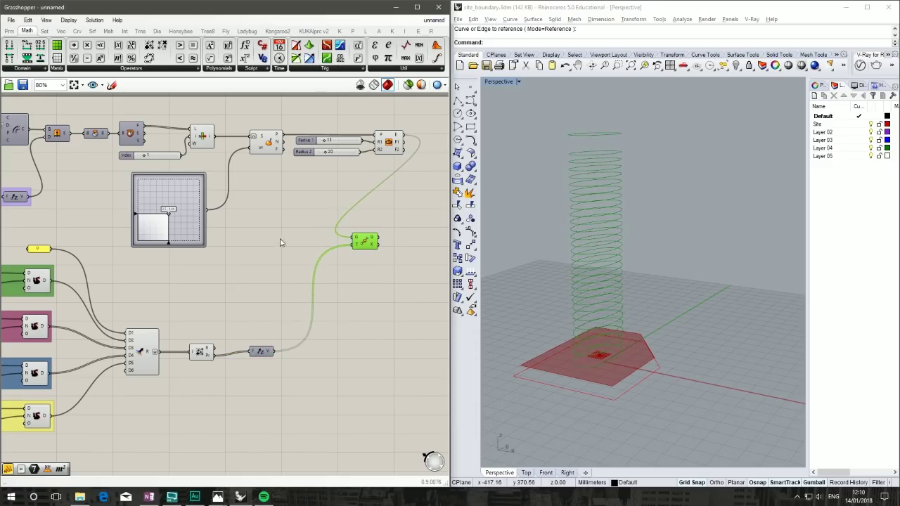
{"action": "right_click_drag", "start_coordinate": [312, 192], "coordinate": [179, 181]}
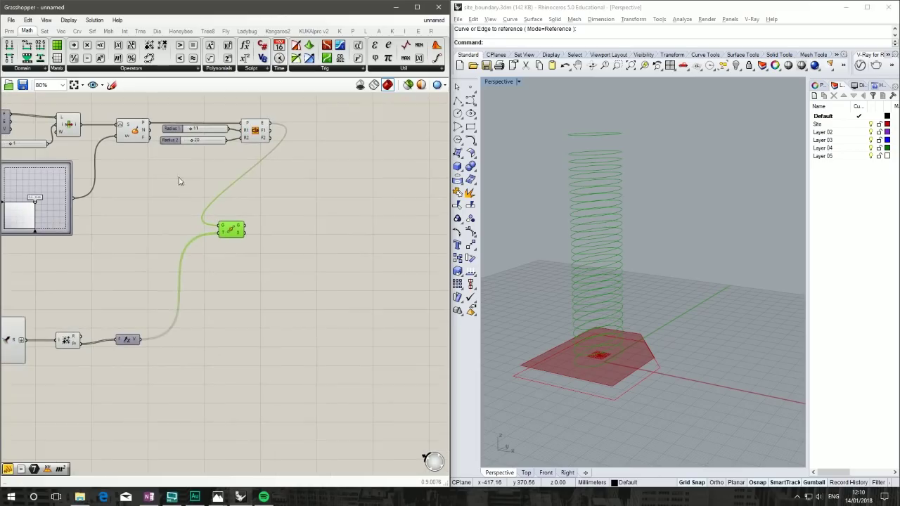
{"action": "left_click", "coordinate": [202, 241]}
{"action": "left_click_drag", "start_coordinate": [232, 231], "coordinate": [277, 203]}
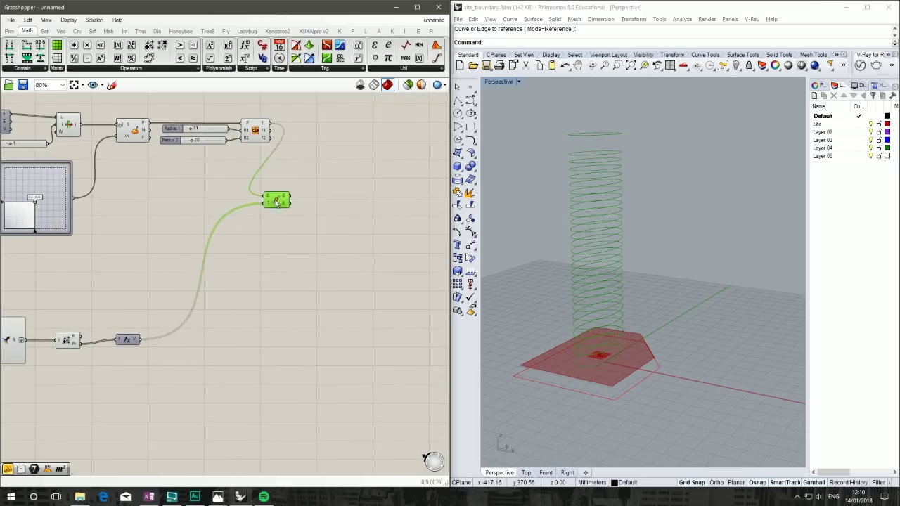
{"action": "left_click", "coordinate": [323, 252]}
Step: Add an Area component beside the Move component and connect the moved floor ellipses to its geometry input
{"action": "right_click_drag", "start_coordinate": [326, 212], "coordinate": [197, 209]}
{"action": "double_click", "coordinate": [226, 212]}
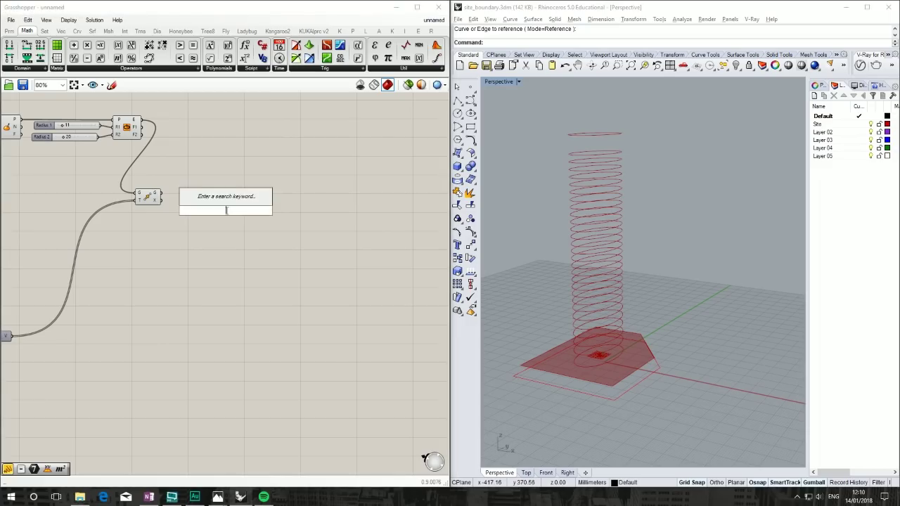
{"action": "type", "text": "area"}
{"action": "key", "text": "Return"}
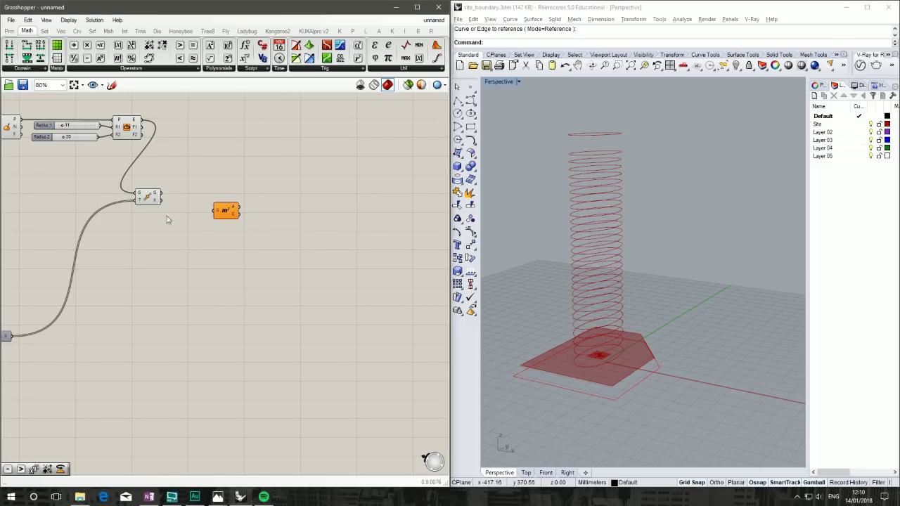
{"action": "left_click_drag", "start_coordinate": [166, 199], "coordinate": [201, 200]}
{"action": "mouse_move", "coordinate": [204, 201]}
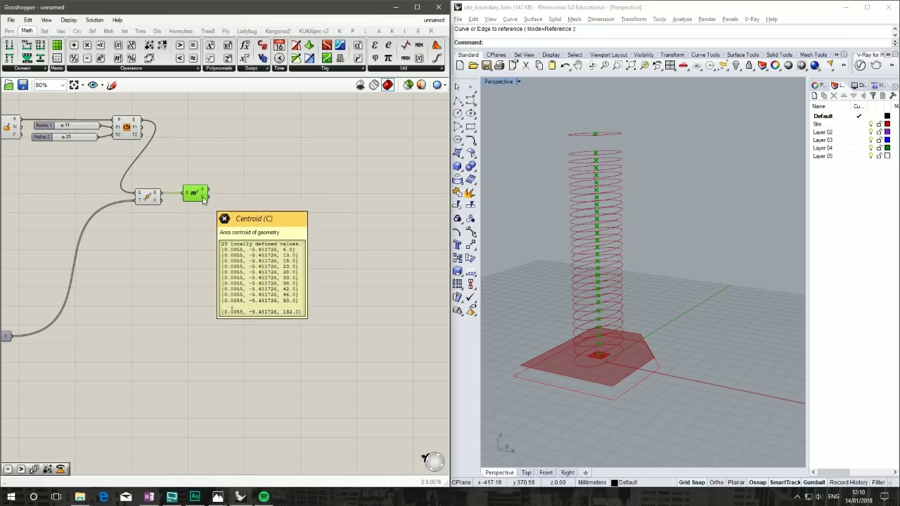
{"action": "right_click_drag", "start_coordinate": [204, 200], "coordinate": [267, 221]}
{"action": "left_click", "coordinate": [267, 220]}
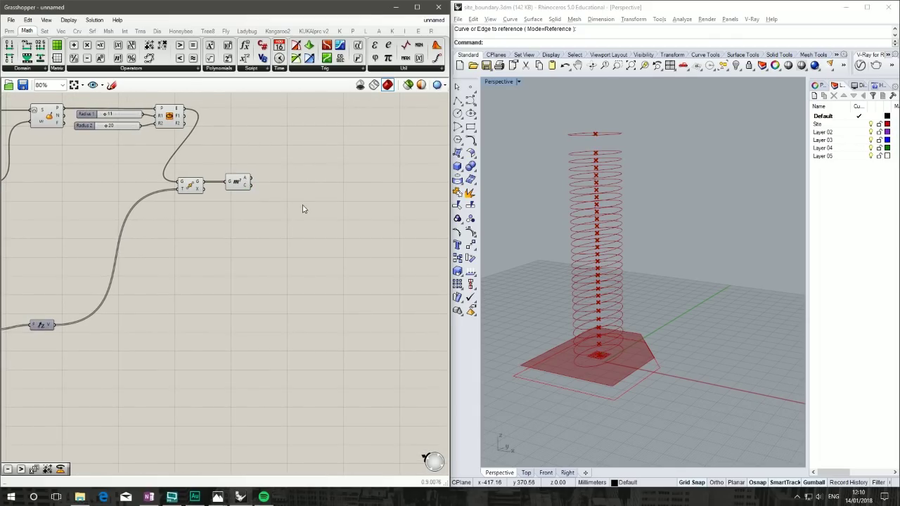
Step: Add a Rotate transform component, connecting the Area centroids to its plane input and the moved ellipses to its geometry input
{"action": "double_click", "coordinate": [303, 209]}
{"action": "type", "text": "roate"}
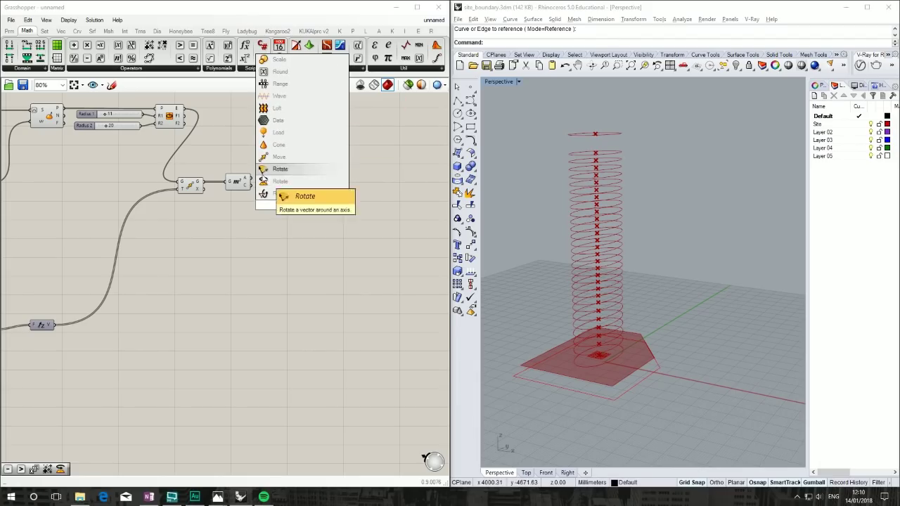
{"action": "left_click", "coordinate": [281, 182]}
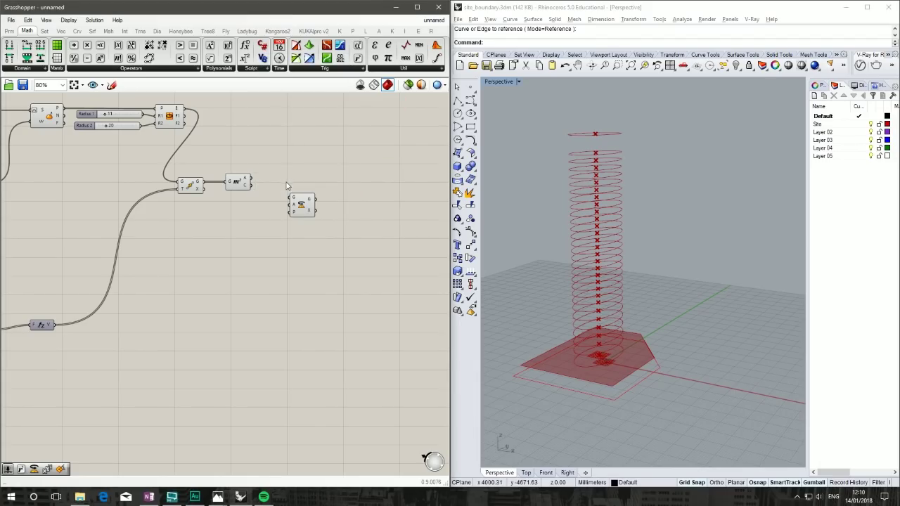
{"action": "left_click_drag", "start_coordinate": [254, 184], "coordinate": [314, 196]}
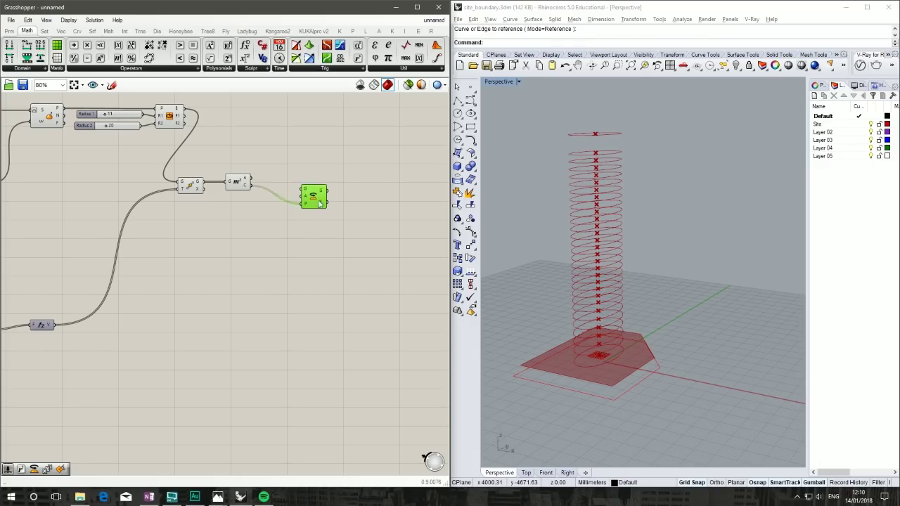
{"action": "left_click", "coordinate": [256, 215]}
{"action": "left_click_drag", "start_coordinate": [206, 187], "coordinate": [304, 194]}
{"action": "left_click_drag", "start_coordinate": [234, 187], "coordinate": [237, 203]}
{"action": "left_click", "coordinate": [258, 218]}
Step: Turn off the preview of the Move and Area components
{"action": "right_click_drag", "start_coordinate": [619, 281], "coordinate": [630, 338]}
{"action": "left_click_drag", "start_coordinate": [263, 252], "coordinate": [195, 170]}
{"action": "middle_click", "coordinate": [210, 166]}
{"action": "left_click", "coordinate": [231, 145]}
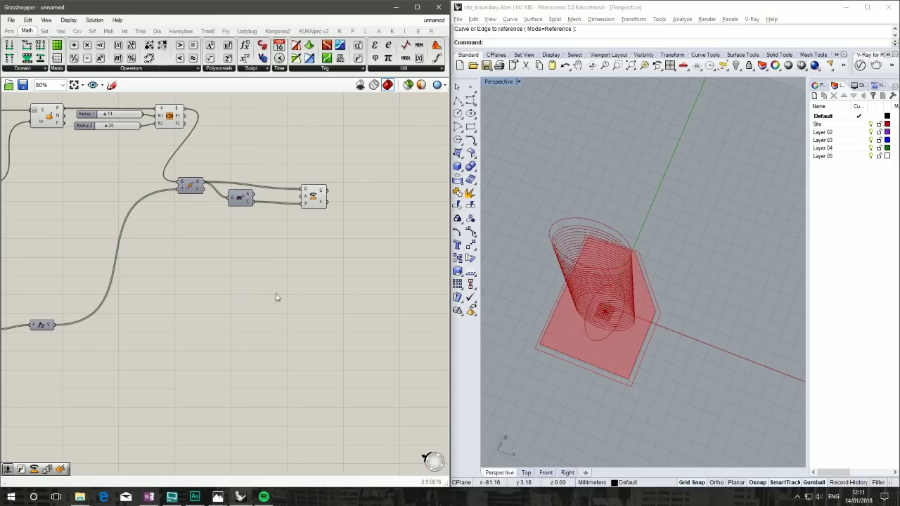
Step: Turn off the preview of the upstream components from the List Item through the Evaluate Surface to the Ellipse
{"action": "right_click_drag", "start_coordinate": [165, 161], "coordinate": [347, 230]}
{"action": "left_click_drag", "start_coordinate": [372, 213], "coordinate": [74, 144]}
{"action": "middle_click", "coordinate": [284, 155]}
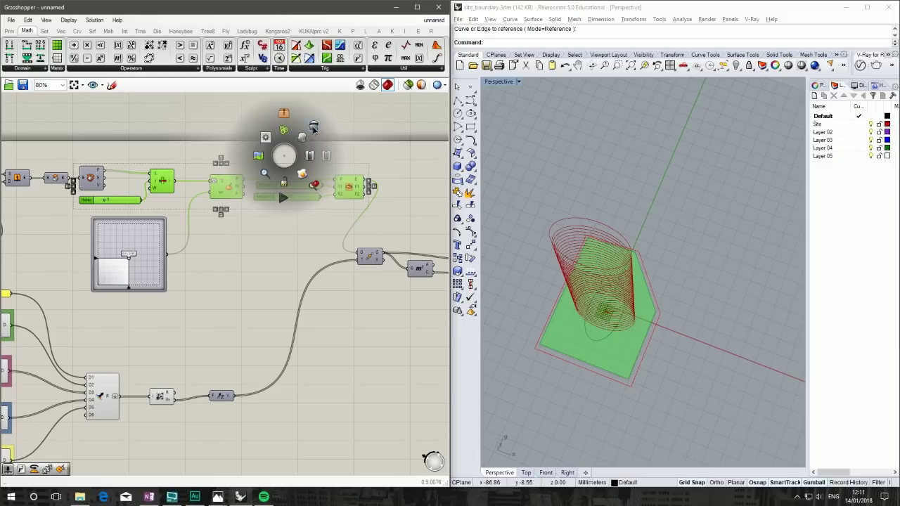
{"action": "left_click", "coordinate": [313, 127]}
{"action": "right_click_drag", "start_coordinate": [342, 297], "coordinate": [118, 257]}
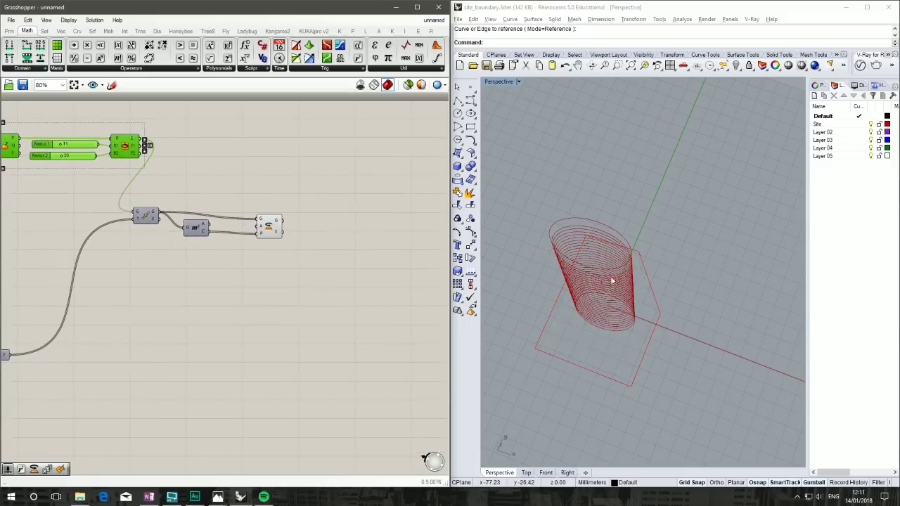
Step: Shift the Rotate component slightly farther from the Area component, roughly level with the Move component
{"action": "right_click_drag", "start_coordinate": [612, 281], "coordinate": [675, 235]}
{"action": "right_click_drag", "start_coordinate": [249, 230], "coordinate": [264, 191]}
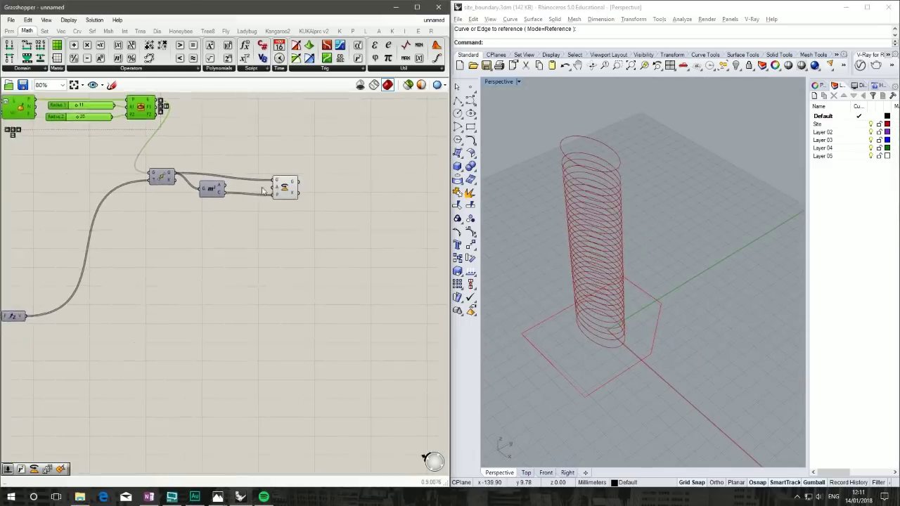
{"action": "scroll", "coordinate": [264, 191], "scroll_direction": "up", "scroll_amount": 3}
{"action": "left_click_drag", "start_coordinate": [324, 219], "coordinate": [337, 202]}
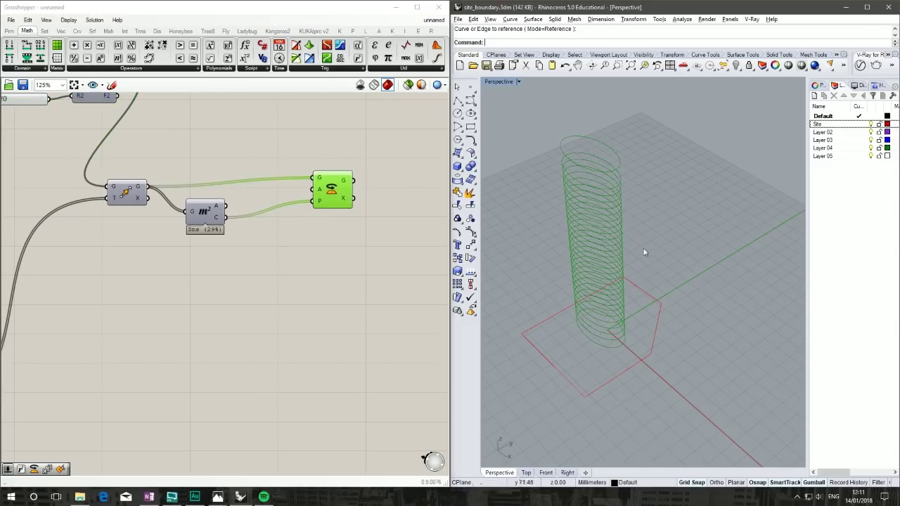
{"action": "right_click_drag", "start_coordinate": [356, 227], "coordinate": [274, 215]}
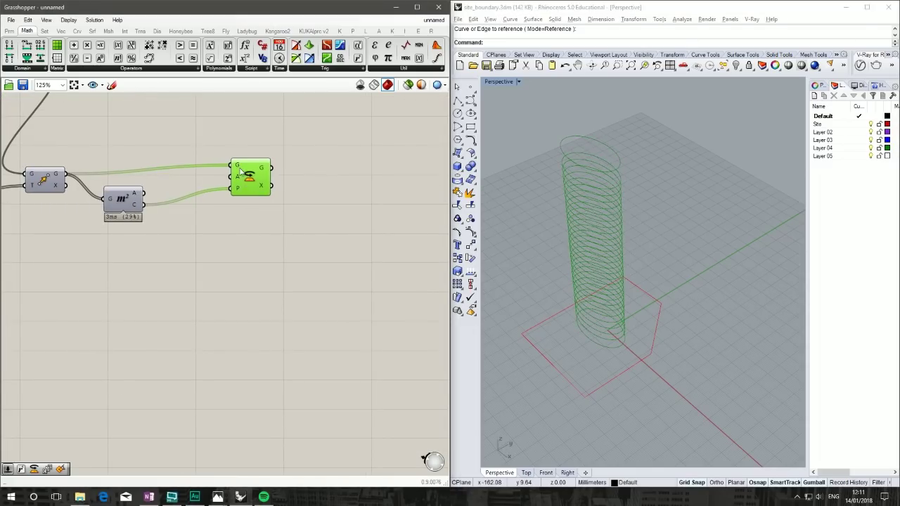
{"action": "left_click", "coordinate": [241, 261]}
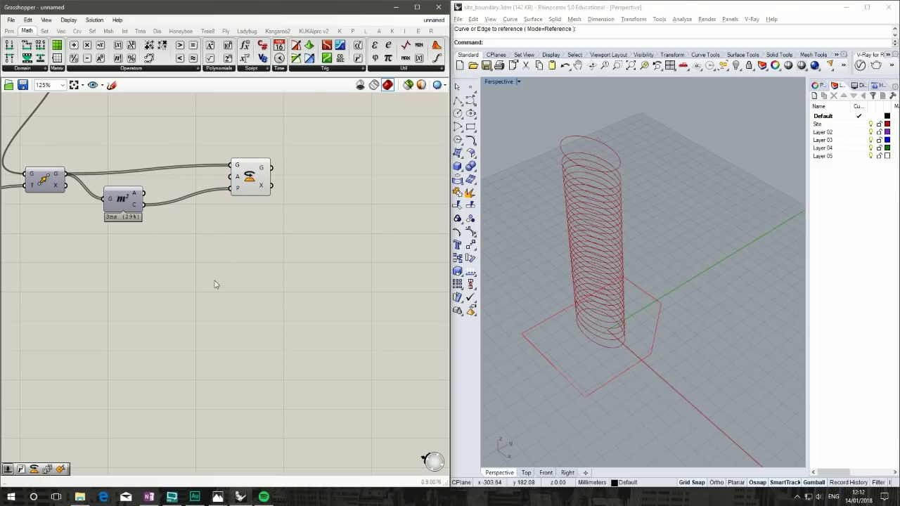
Step: Add a Series component to the canvas below the Area component
{"action": "double_click", "coordinate": [186, 283]}
{"action": "type", "text": "ser"}
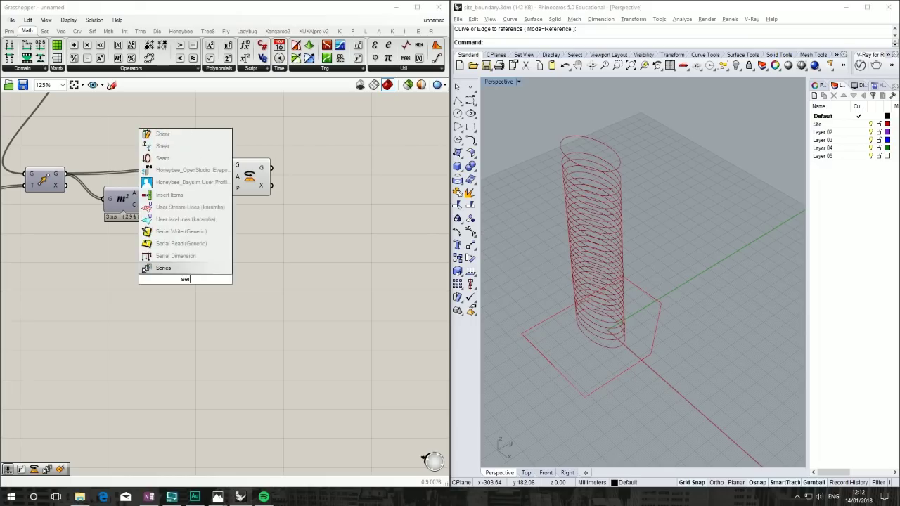
{"action": "left_click", "coordinate": [198, 271]}
{"action": "left_click", "coordinate": [198, 274]}
{"action": "right_click_drag", "start_coordinate": [198, 275], "coordinate": [232, 257]}
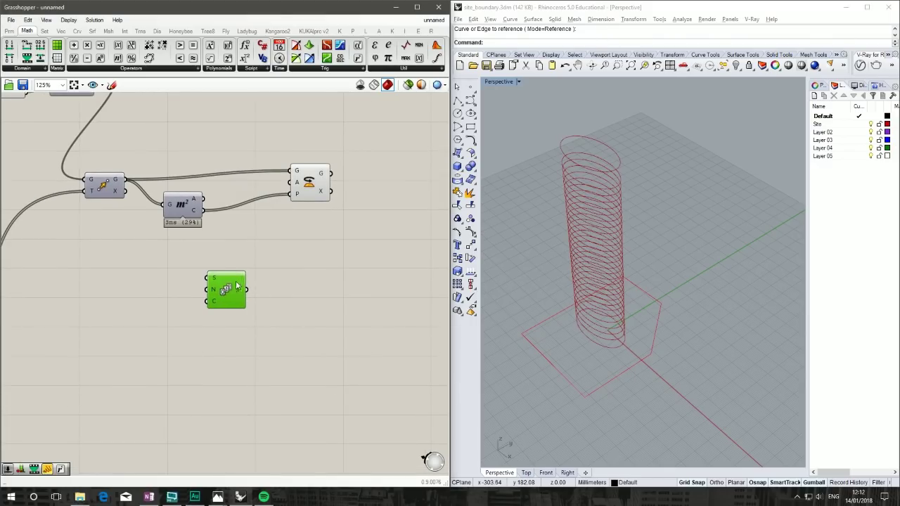
{"action": "left_click_drag", "start_coordinate": [228, 291], "coordinate": [225, 294]}
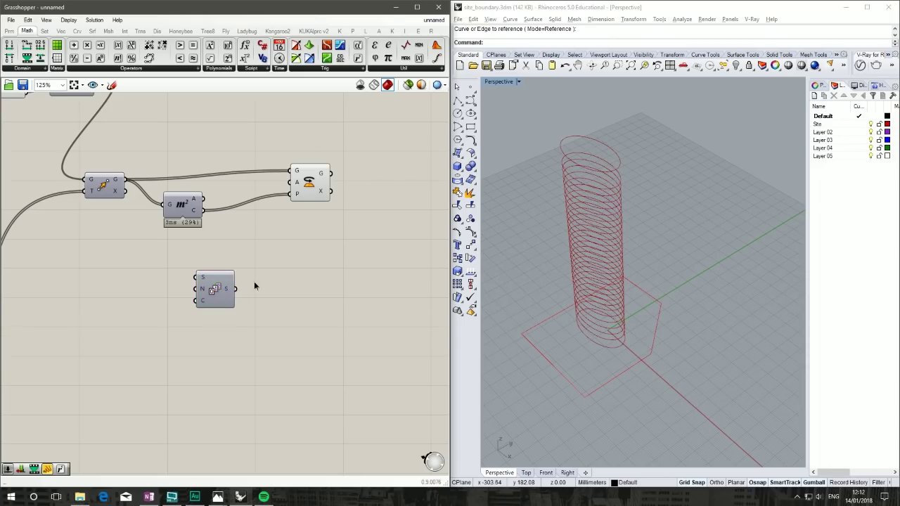
Step: Add a Radians component, wire the Series output through it into the Rotate component's angle input, and line it up beside the Series
{"action": "double_click", "coordinate": [256, 284]}
{"action": "type", "text": "rad"}
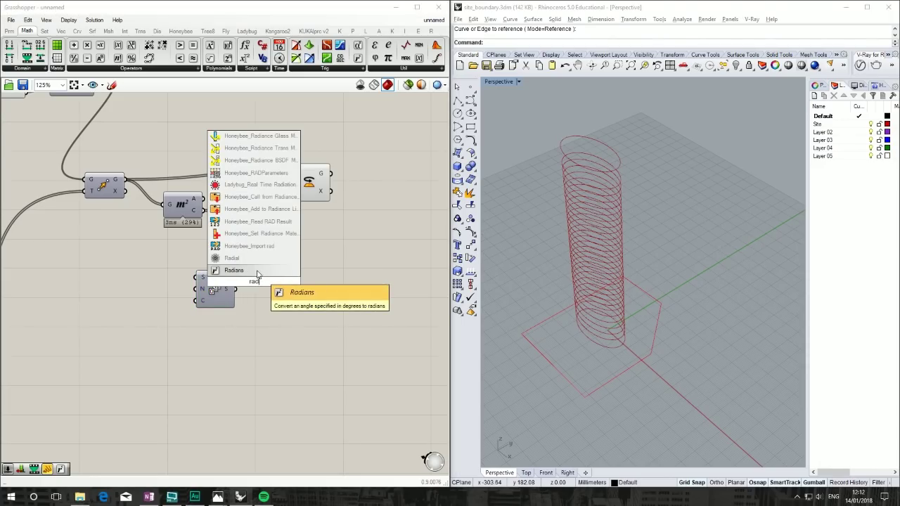
{"action": "left_click", "coordinate": [257, 271]}
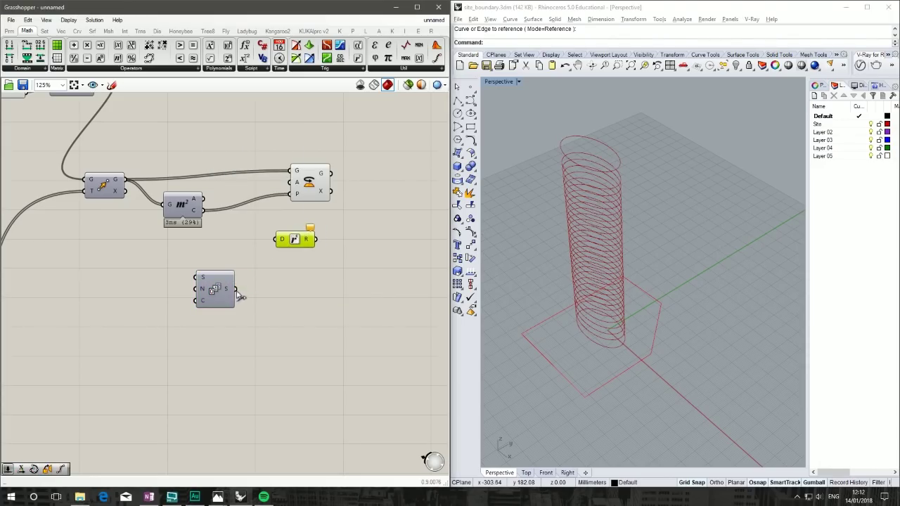
{"action": "left_click_drag", "start_coordinate": [236, 289], "coordinate": [291, 182]}
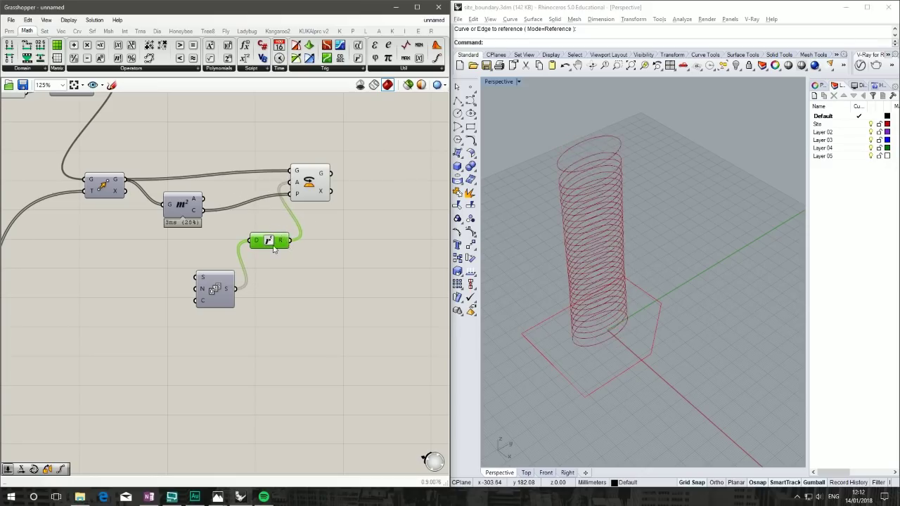
{"action": "left_click_drag", "start_coordinate": [274, 247], "coordinate": [206, 296]}
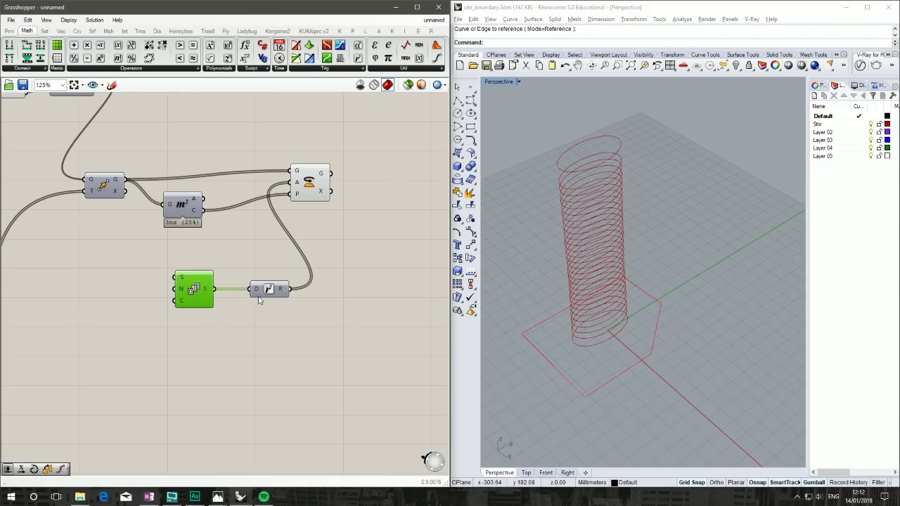
Step: Move the Radians component closer to the Series component and feed the Series step input from a number slider set to 5
{"action": "left_click_drag", "start_coordinate": [262, 291], "coordinate": [251, 293]}
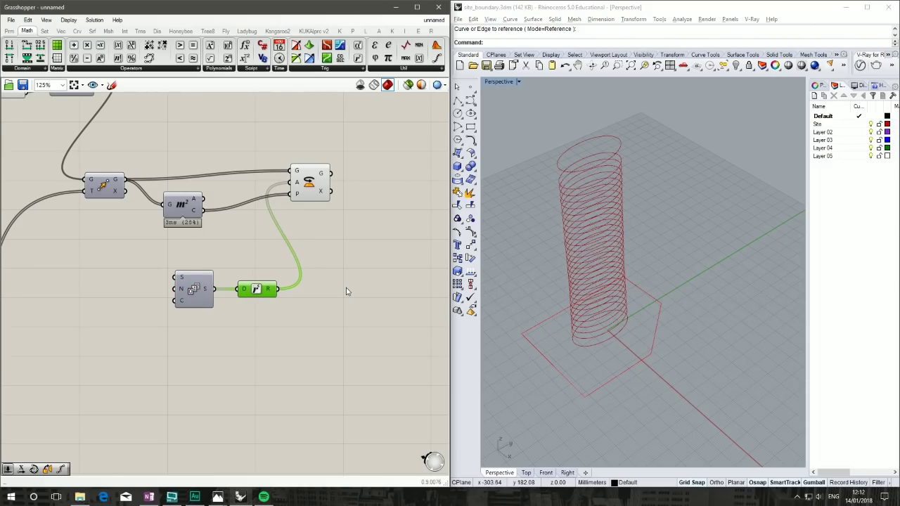
{"action": "right_click_drag", "start_coordinate": [213, 259], "coordinate": [238, 268]}
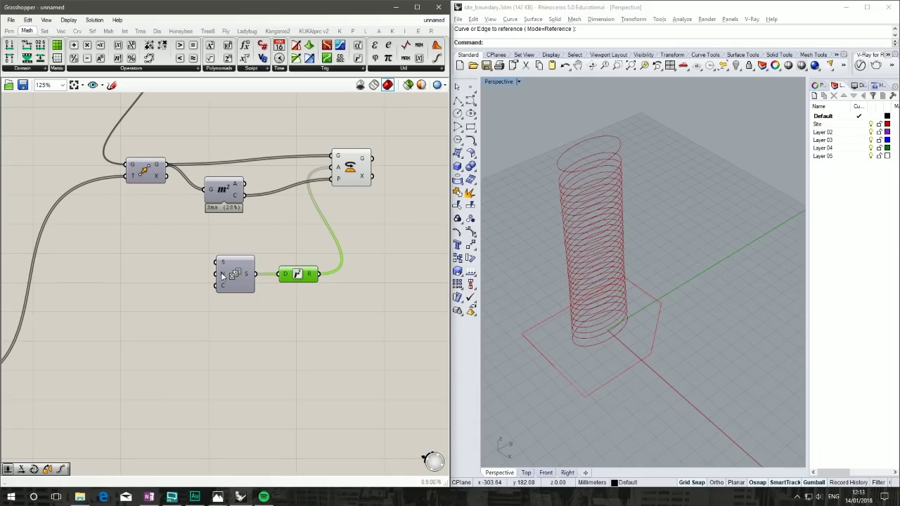
{"action": "double_click", "coordinate": [163, 251]}
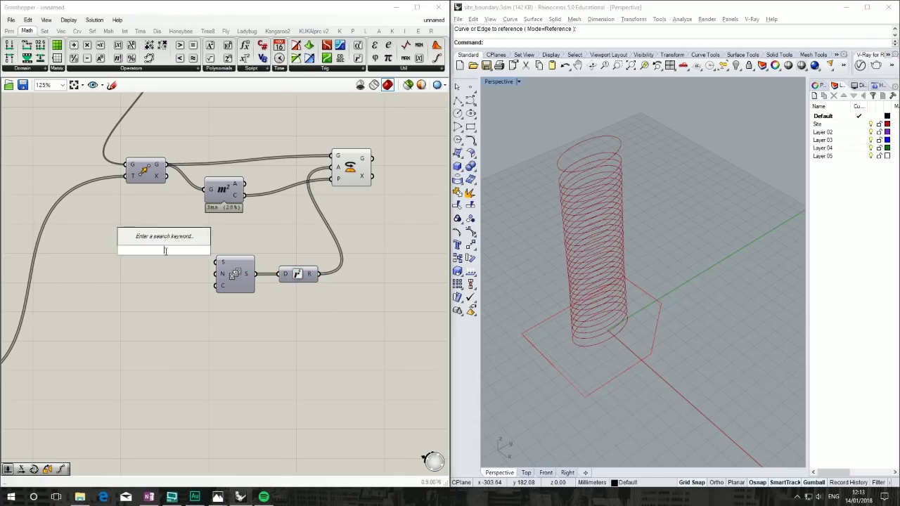
{"action": "type", "text": "5"}
{"action": "key", "text": "Return"}
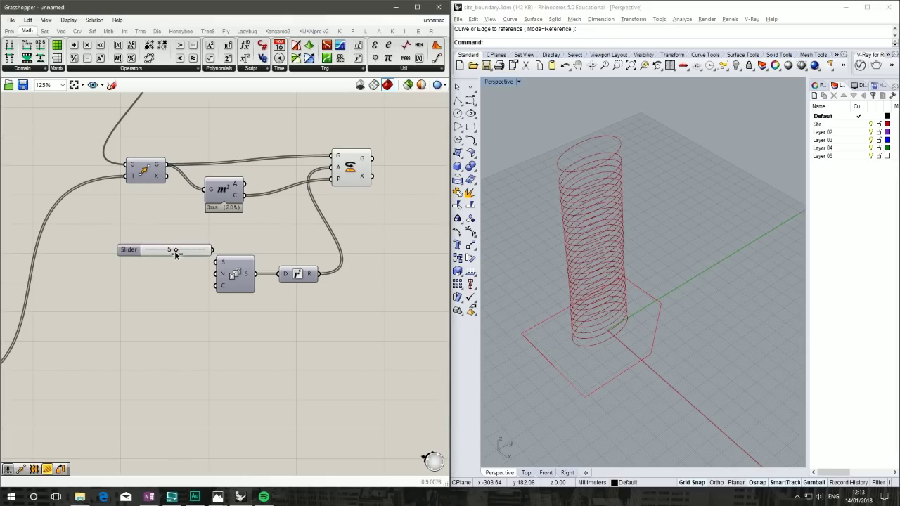
{"action": "left_click_drag", "start_coordinate": [163, 250], "coordinate": [215, 274]}
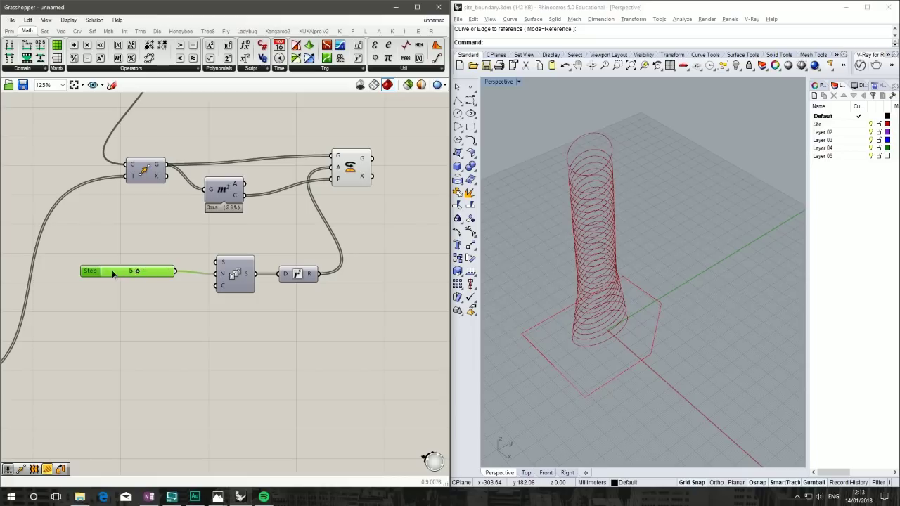
{"action": "left_click_drag", "start_coordinate": [112, 274], "coordinate": [133, 274]}
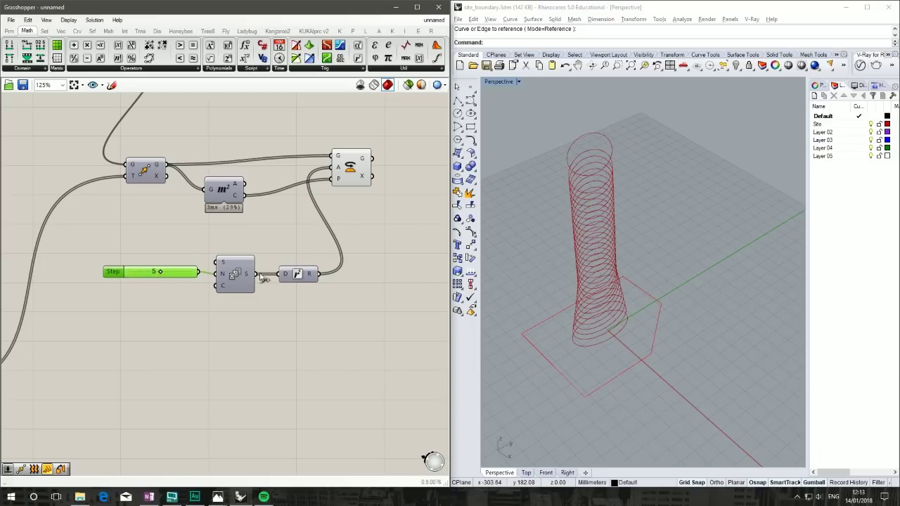
{"action": "right_click_drag", "start_coordinate": [550, 252], "coordinate": [613, 232]}
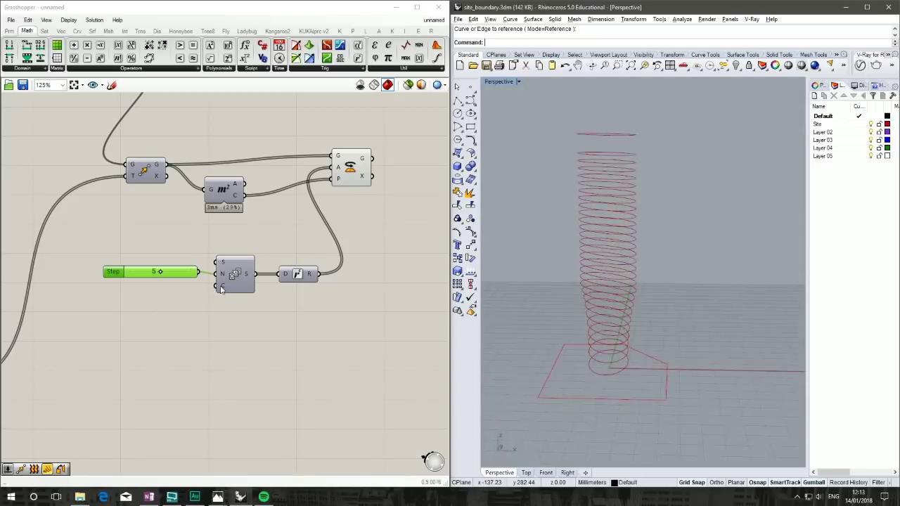
{"action": "mouse_move", "coordinate": [221, 289]}
{"action": "right_click_drag", "start_coordinate": [634, 316], "coordinate": [668, 328]}
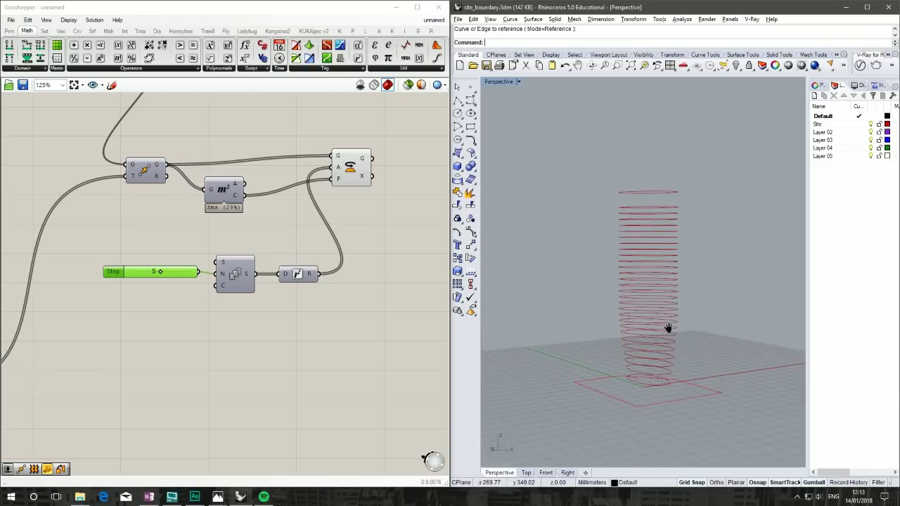
{"action": "left_click_drag", "start_coordinate": [121, 273], "coordinate": [118, 275]}
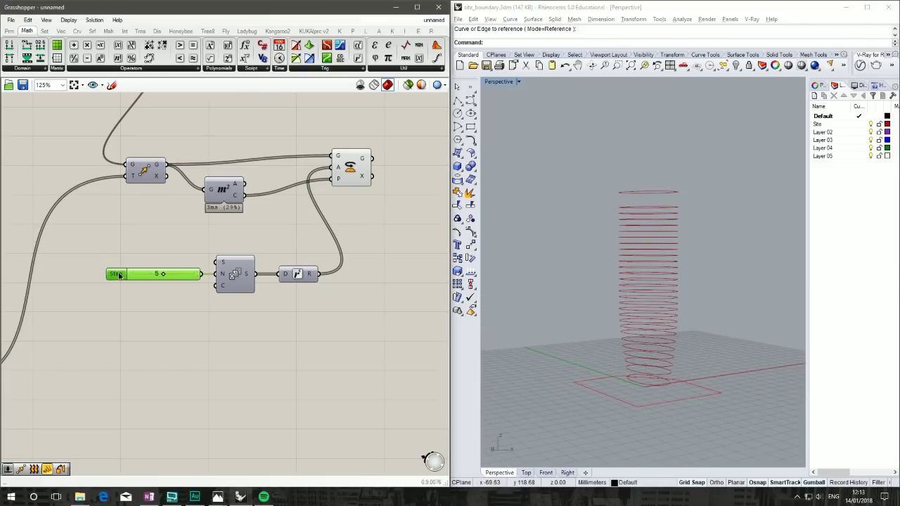
Step: Add a List Length component, feed it the Mass Addition partial results, and connect its length to the Series count input
{"action": "scroll", "coordinate": [200, 249], "scroll_direction": "down", "scroll_amount": 2}
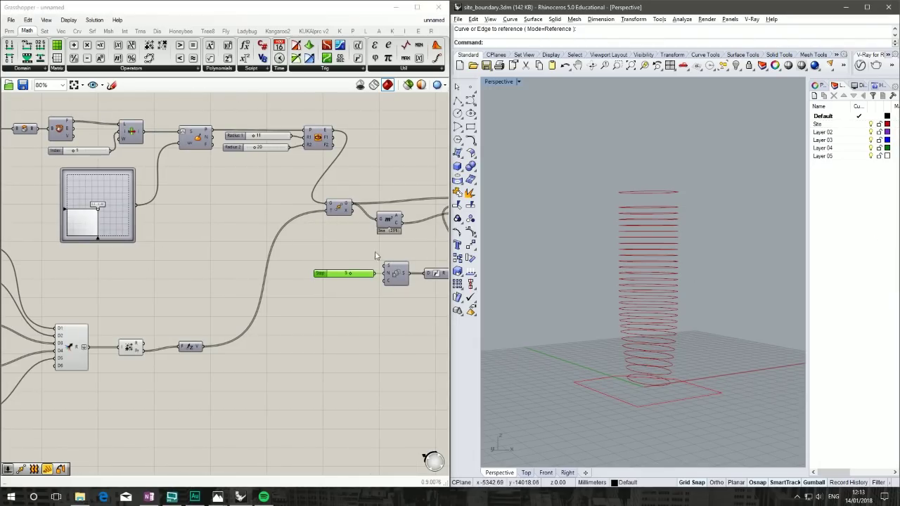
{"action": "right_click_drag", "start_coordinate": [278, 255], "coordinate": [298, 216]}
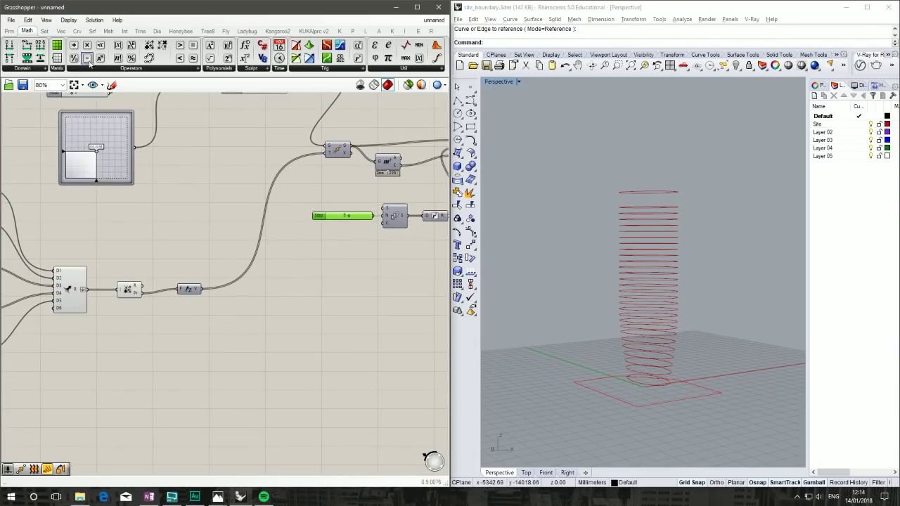
{"action": "left_click", "coordinate": [44, 31]}
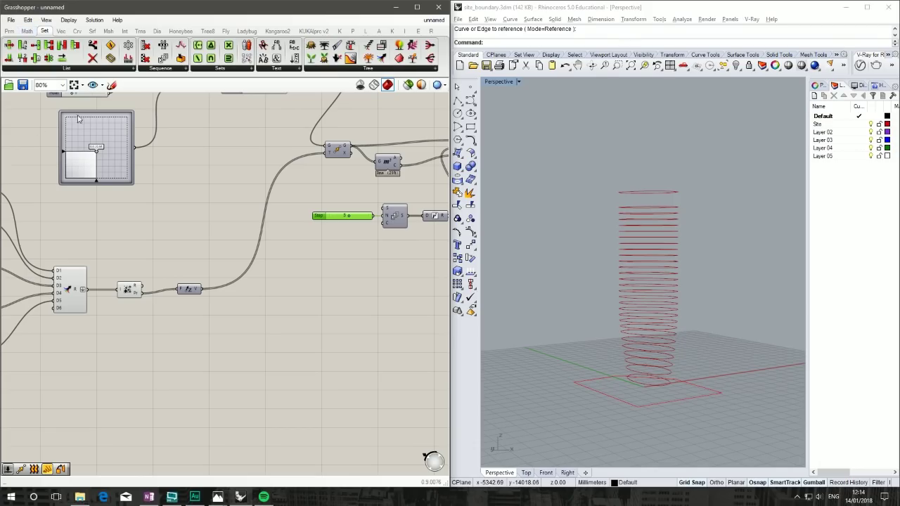
{"action": "left_click", "coordinate": [85, 68]}
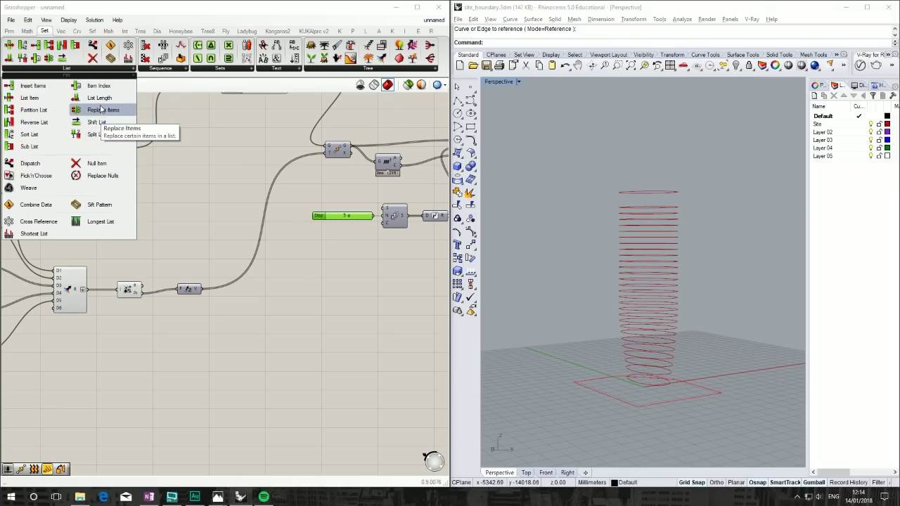
{"action": "left_click_drag", "start_coordinate": [98, 134], "coordinate": [291, 299]}
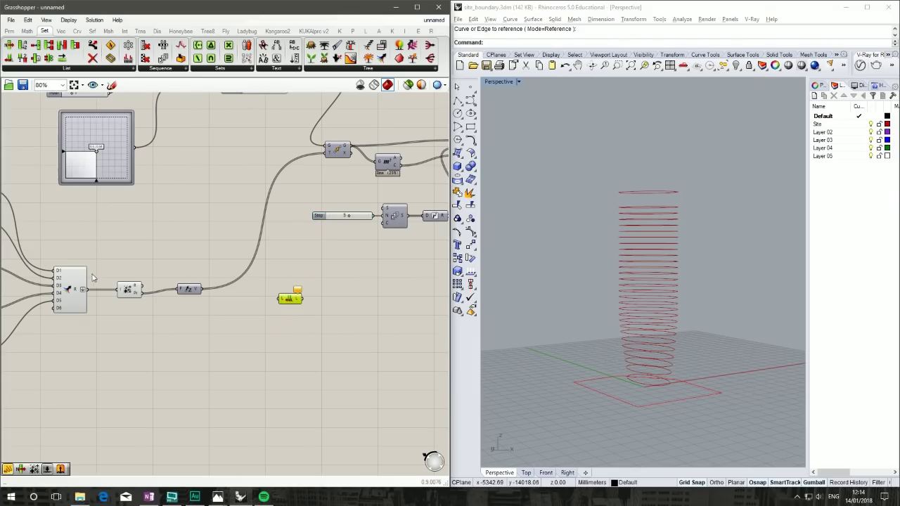
{"action": "left_click_drag", "start_coordinate": [143, 292], "coordinate": [282, 300]}
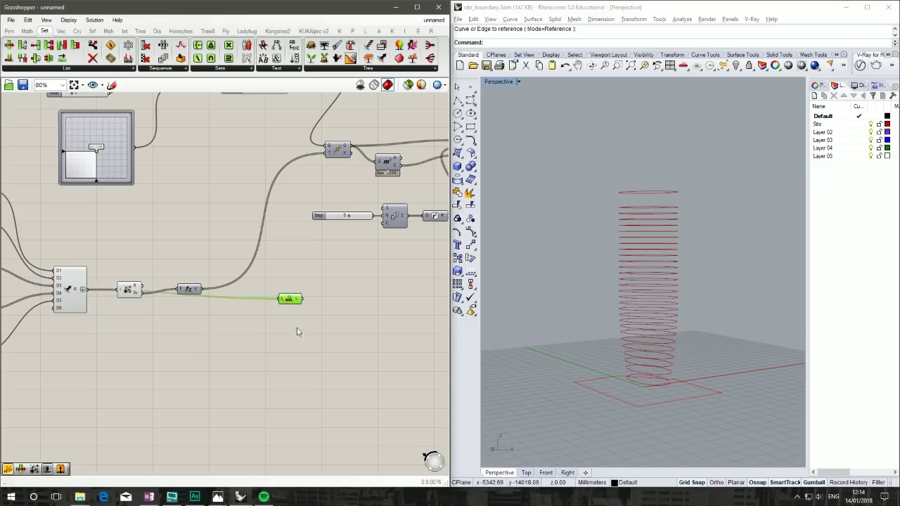
{"action": "right_click_drag", "start_coordinate": [321, 307], "coordinate": [276, 311]}
{"action": "left_click_drag", "start_coordinate": [262, 304], "coordinate": [344, 224]}
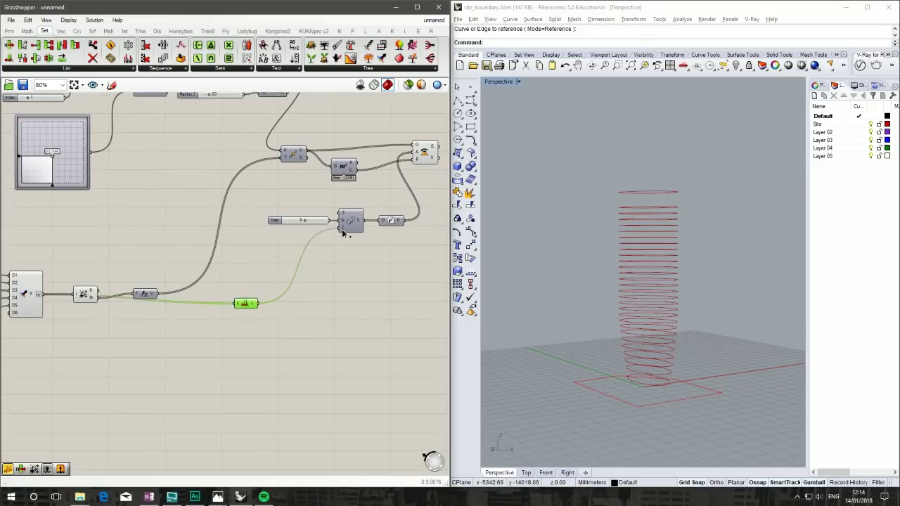
{"action": "right_click_drag", "start_coordinate": [705, 271], "coordinate": [631, 272]}
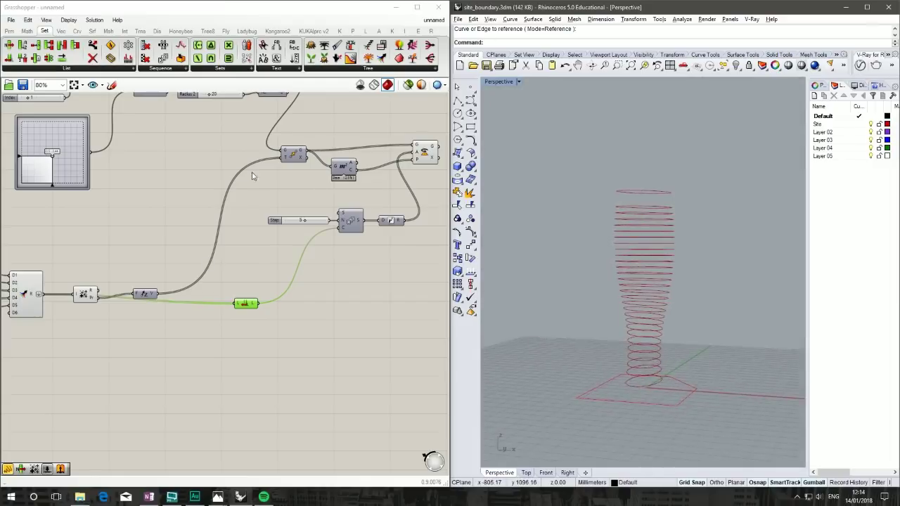
Step: Move the Rotate component closer to the Area component so that its geometry wire runs straight
{"action": "right_click_drag", "start_coordinate": [285, 174], "coordinate": [279, 225]}
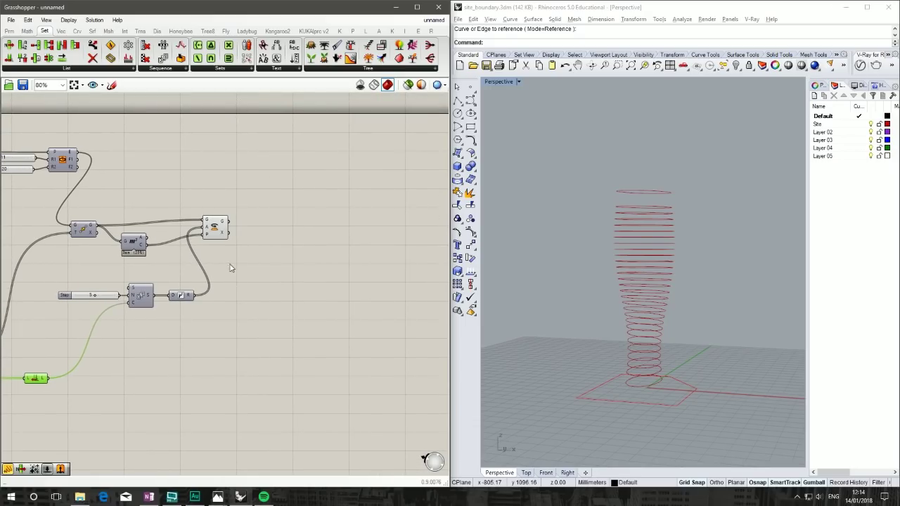
{"action": "left_click_drag", "start_coordinate": [218, 230], "coordinate": [193, 242]}
{"action": "left_click", "coordinate": [322, 235]}
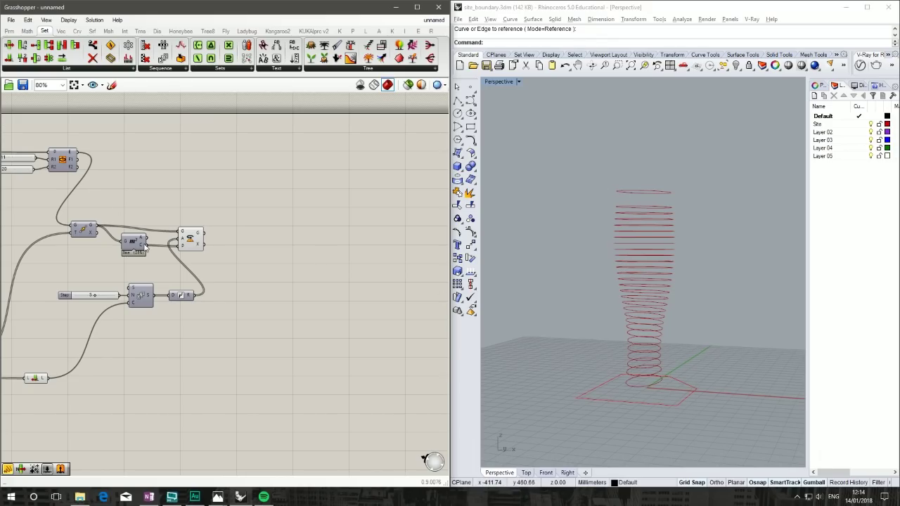
{"action": "left_click_drag", "start_coordinate": [187, 244], "coordinate": [191, 237]}
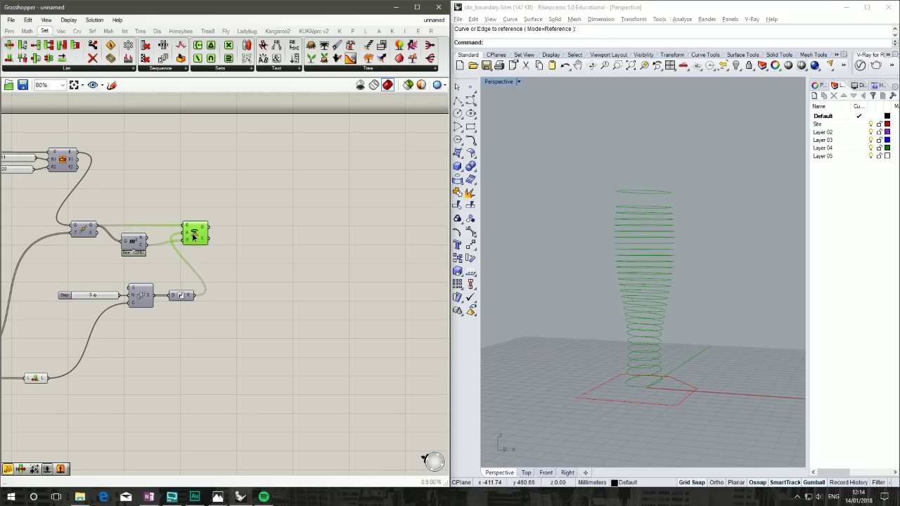
{"action": "left_click", "coordinate": [246, 197]}
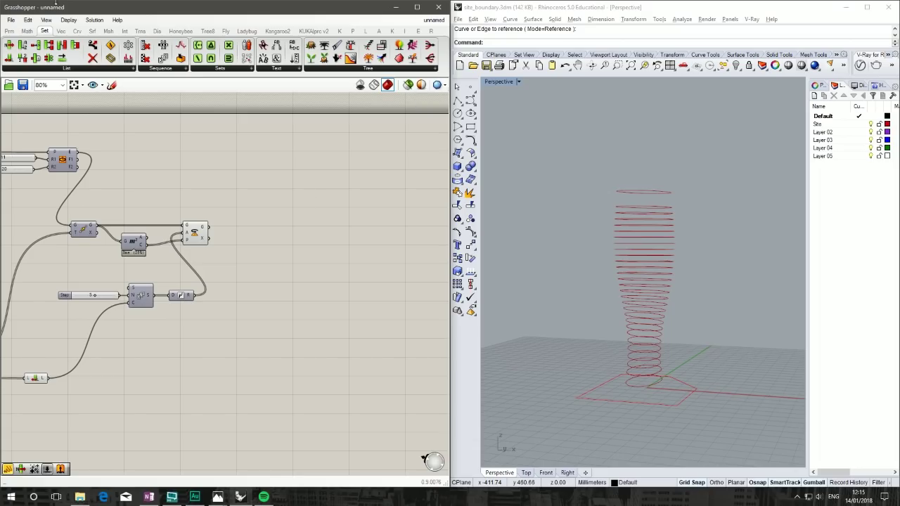
{"action": "right_click_drag", "start_coordinate": [232, 152], "coordinate": [230, 162]}
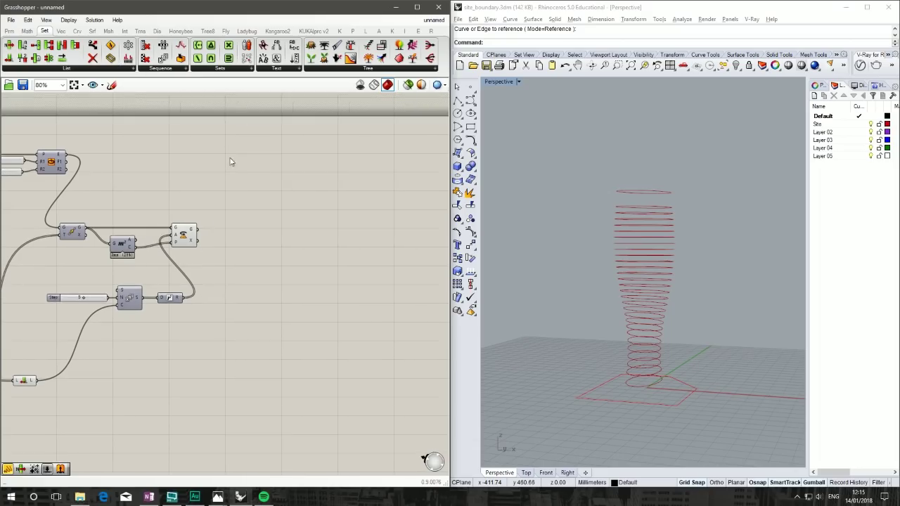
{"action": "left_click", "coordinate": [188, 240]}
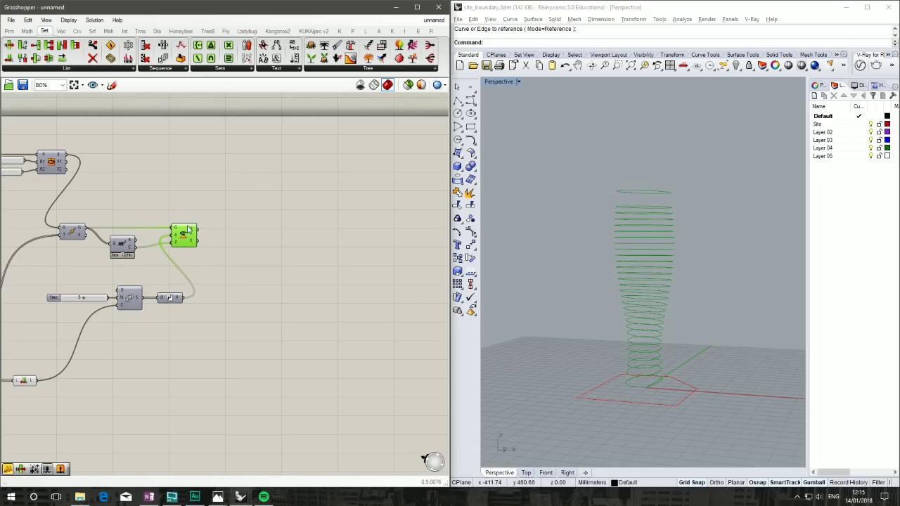
Step: Add an Extrude component with the rotated geometry as its base and a Unit Z vector as its direction
{"action": "double_click", "coordinate": [308, 193]}
{"action": "type", "text": "explode"}
{"action": "key", "text": "Return"}
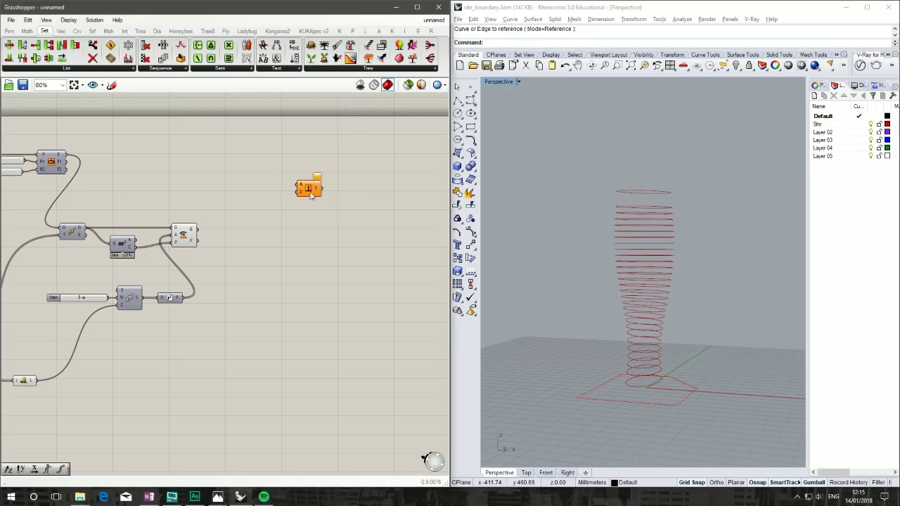
{"action": "left_click_drag", "start_coordinate": [310, 196], "coordinate": [337, 157]}
{"action": "left_click_drag", "start_coordinate": [201, 235], "coordinate": [321, 149]}
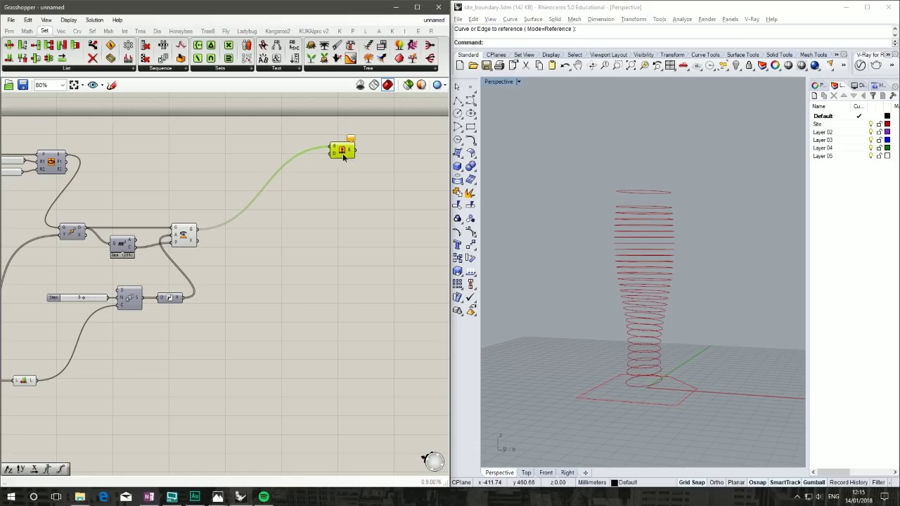
{"action": "double_click", "coordinate": [327, 187]}
{"action": "left_click", "coordinate": [304, 174]}
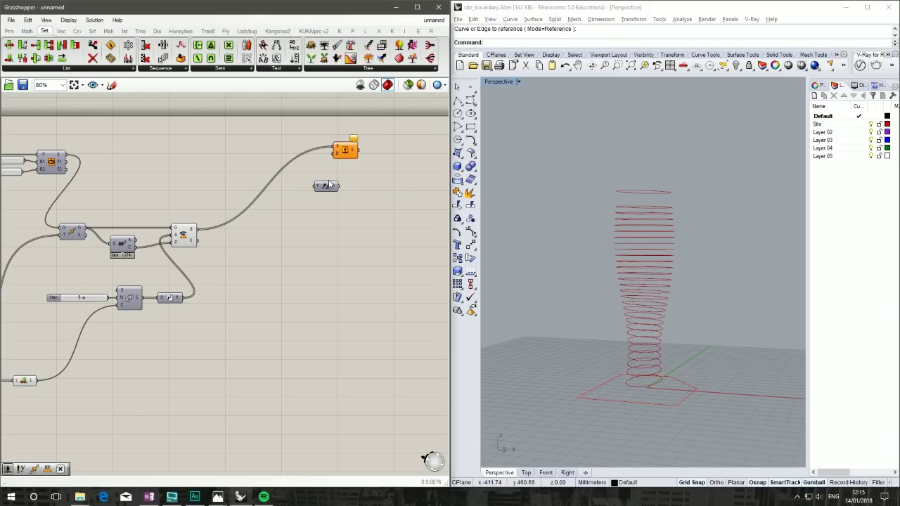
{"action": "left_click_drag", "start_coordinate": [332, 189], "coordinate": [314, 155]}
{"action": "left_click", "coordinate": [305, 185]}
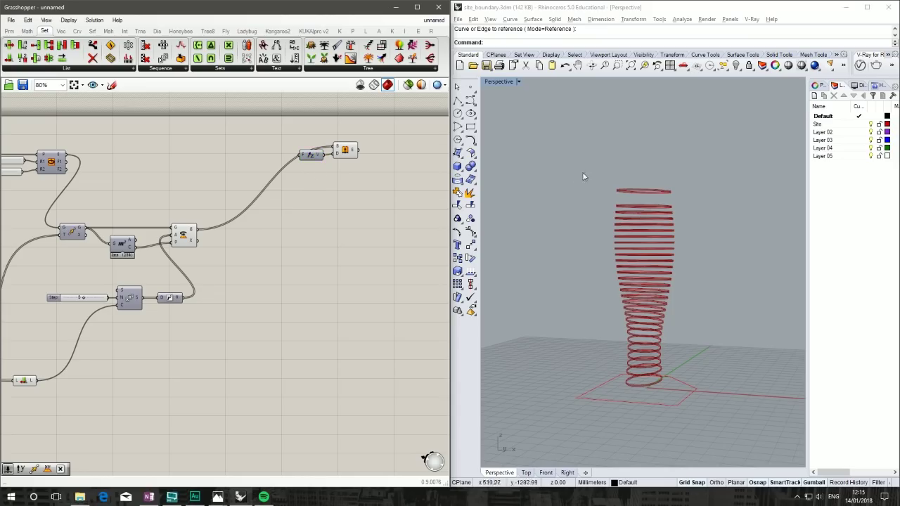
Step: Reposition the Unit Z component below the Extrude inputs and drive its factor from a number slider set to 0.2
{"action": "scroll", "coordinate": [612, 183], "scroll_direction": "up", "scroll_amount": 5}
{"action": "scroll", "coordinate": [724, 239], "scroll_direction": "up", "scroll_amount": 4}
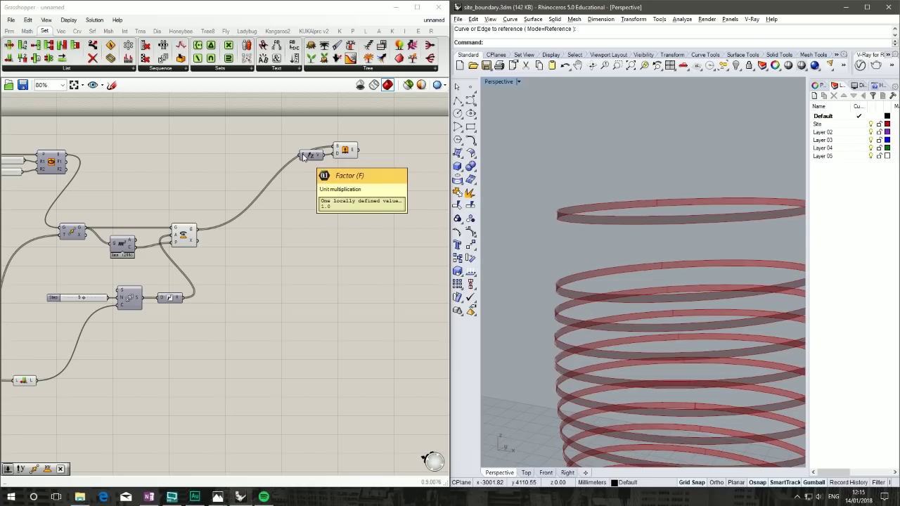
{"action": "left_click_drag", "start_coordinate": [303, 156], "coordinate": [312, 162]}
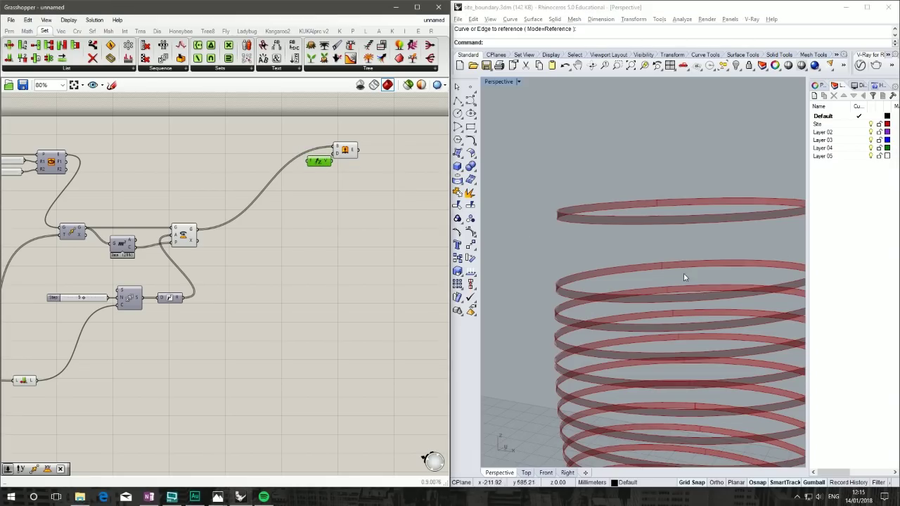
{"action": "scroll", "coordinate": [684, 277], "scroll_direction": "down", "scroll_amount": 5}
{"action": "scroll", "coordinate": [309, 168], "scroll_direction": "up", "scroll_amount": 4}
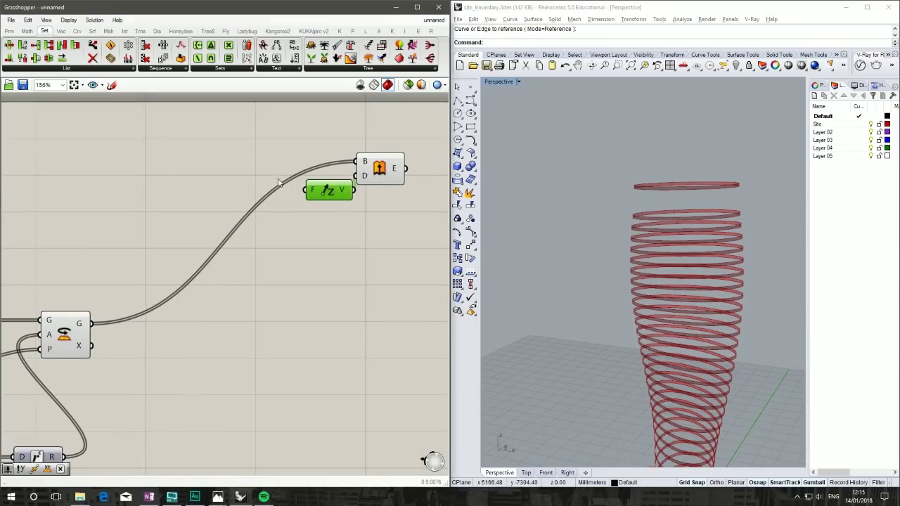
{"action": "double_click", "coordinate": [220, 168]}
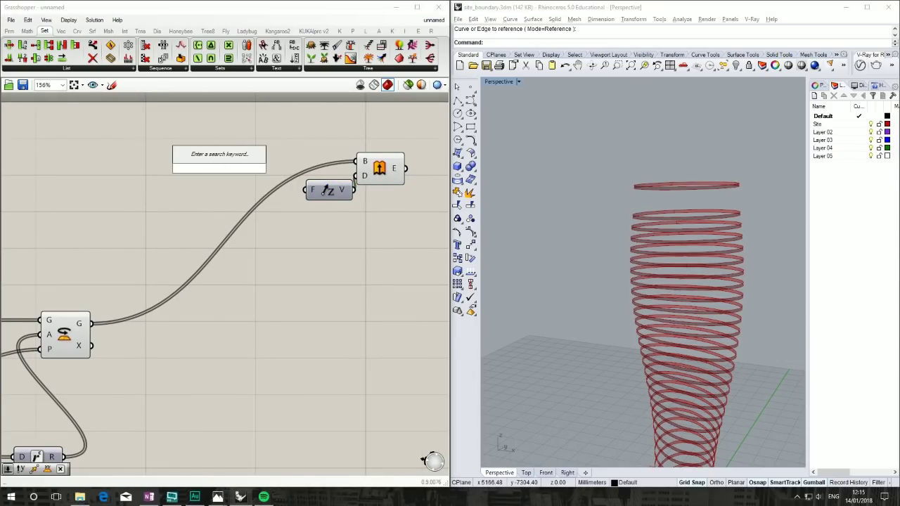
{"action": "type", "text": ".23"}
{"action": "key", "text": "Return"}
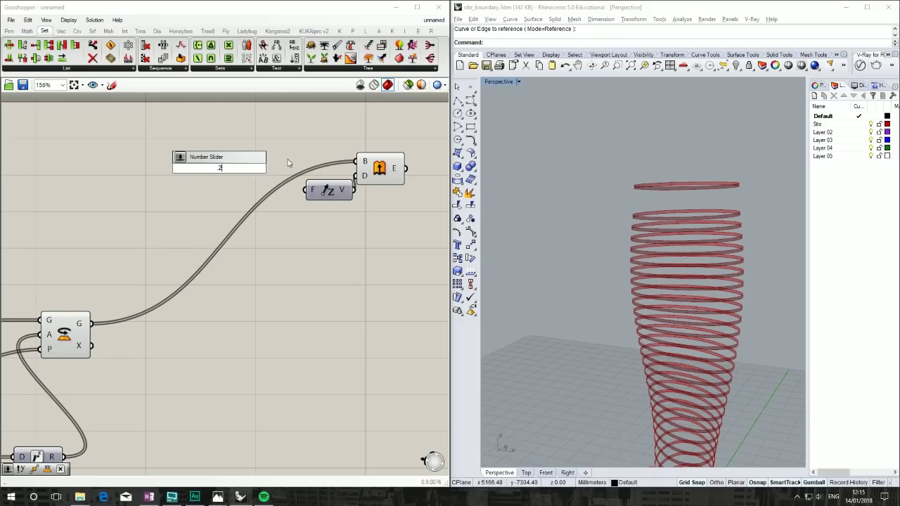
{"action": "key", "text": "Return"}
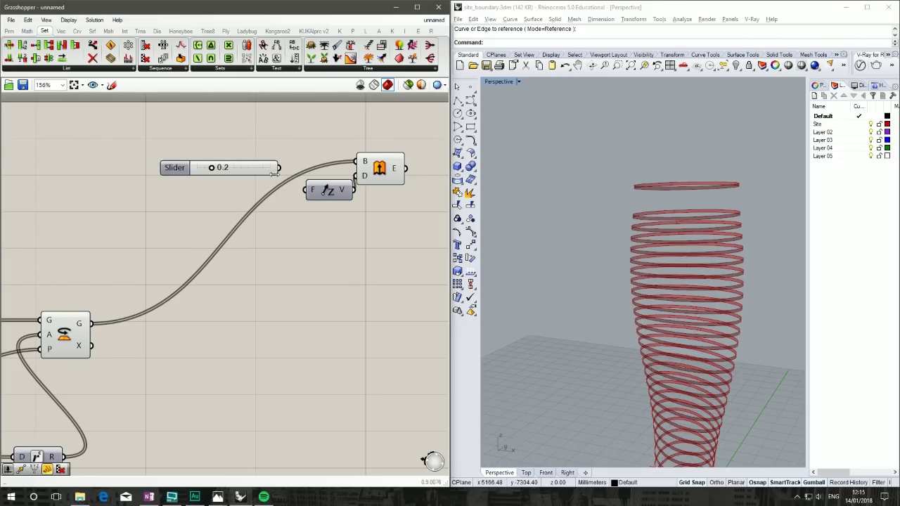
{"action": "left_click_drag", "start_coordinate": [275, 169], "coordinate": [308, 190]}
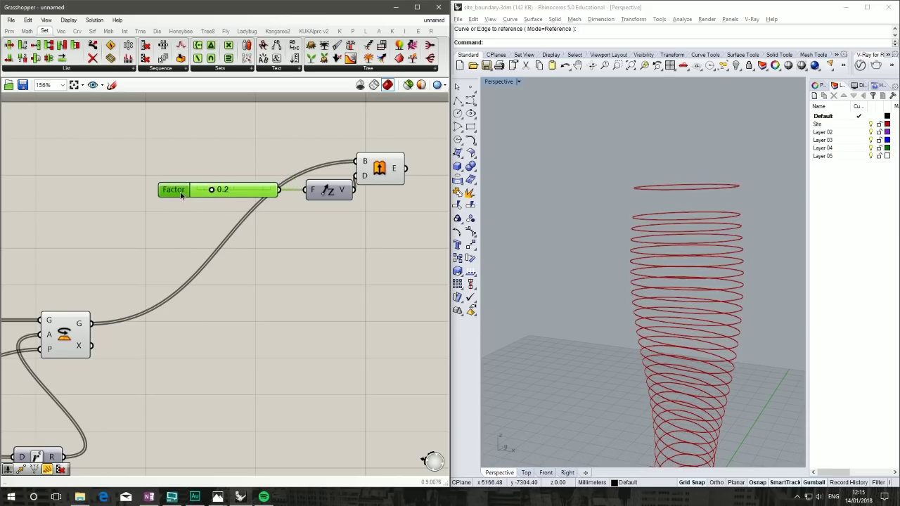
{"action": "left_click_drag", "start_coordinate": [180, 196], "coordinate": [185, 195]}
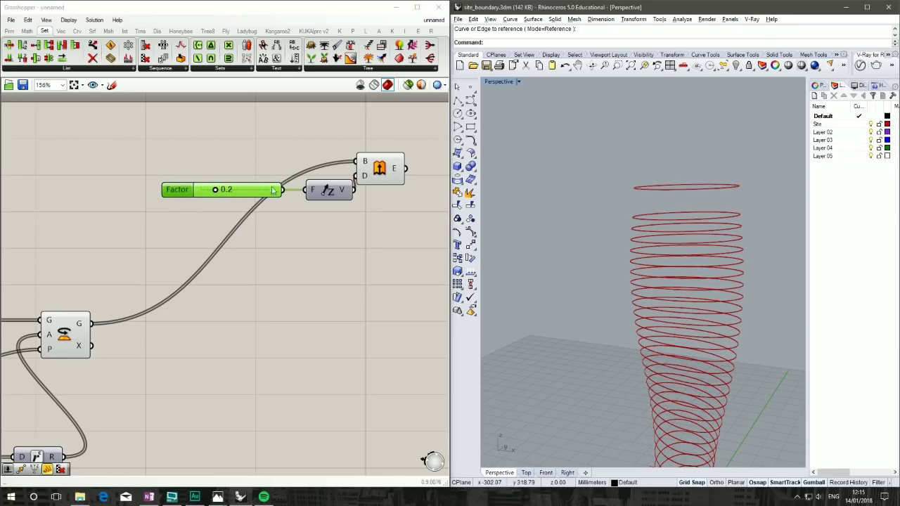
Step: Add an expression beginning with "x*" to the factor input of the Unit Z component and commit it
{"action": "right_click", "coordinate": [313, 190]}
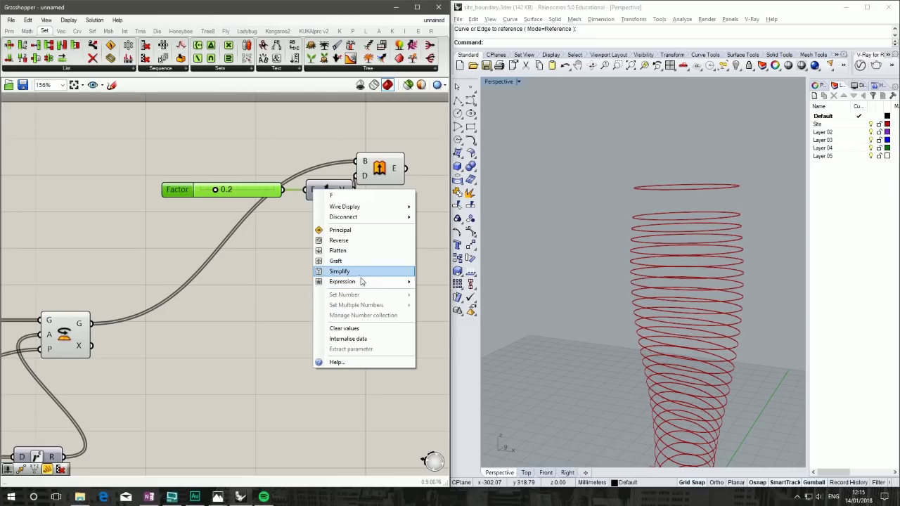
{"action": "mouse_move", "coordinate": [380, 284]}
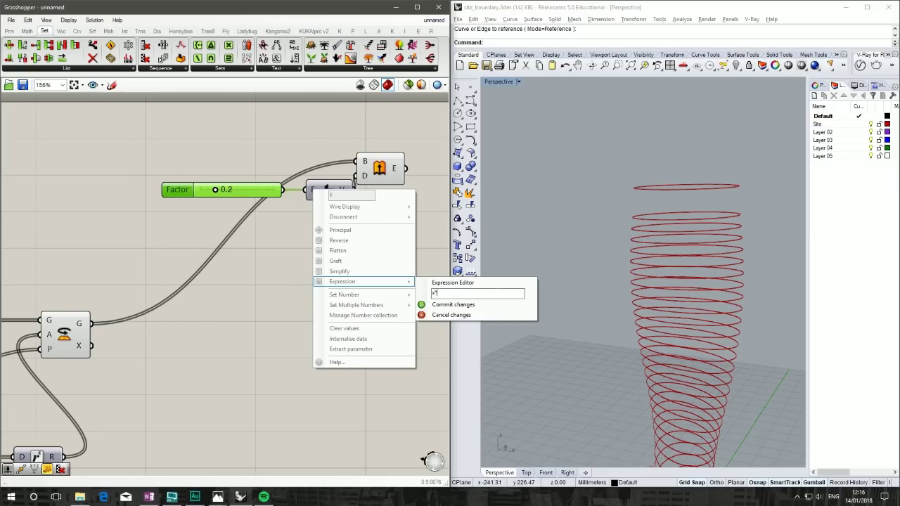
{"action": "left_click", "coordinate": [486, 304]}
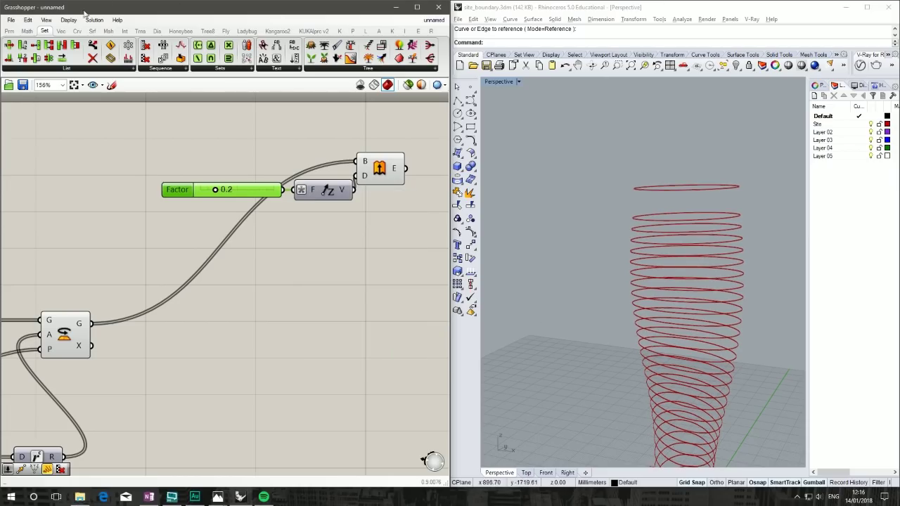
Step: Align the Factor slider and Unit Z component with the Extrude direction input, and inspect the extruded floors in the Rhino viewport
{"action": "left_click_drag", "start_coordinate": [315, 222], "coordinate": [210, 141]}
{"action": "left_click_drag", "start_coordinate": [177, 188], "coordinate": [166, 179]}
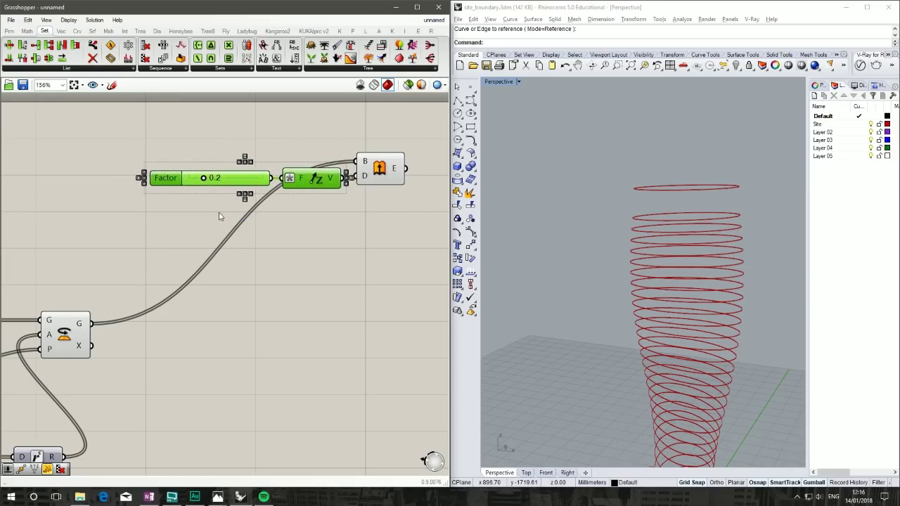
{"action": "right_click_drag", "start_coordinate": [368, 201], "coordinate": [315, 195]}
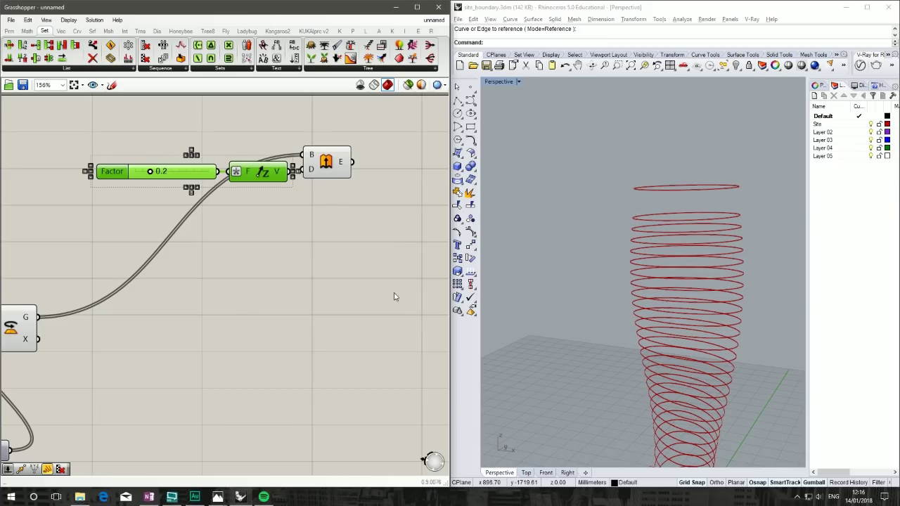
{"action": "right_click_drag", "start_coordinate": [420, 280], "coordinate": [287, 266]}
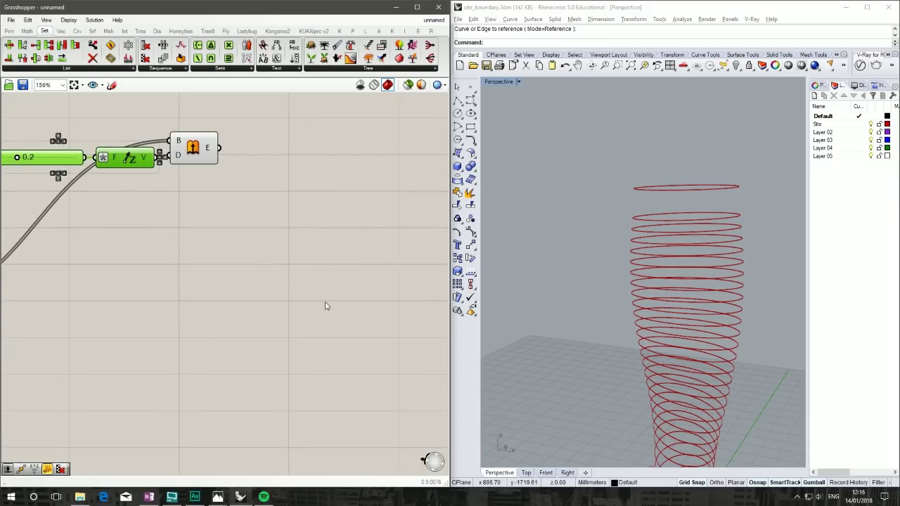
{"action": "left_click", "coordinate": [201, 152]}
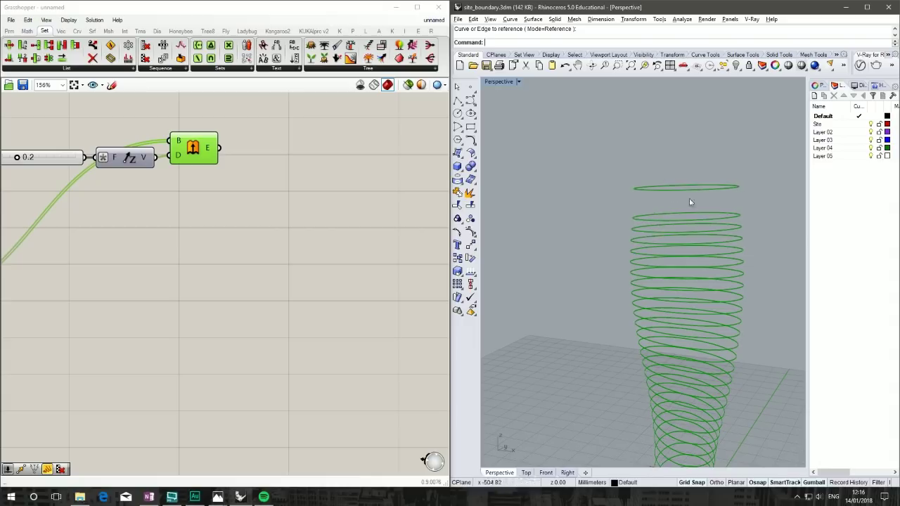
{"action": "mouse_move", "coordinate": [690, 209]}
{"action": "right_mouse_down"}
{"action": "mouse_move", "coordinate": [757, 261]}
{"action": "mouse_move", "coordinate": [769, 315]}
{"action": "mouse_move", "coordinate": [743, 219]}
{"action": "mouse_move", "coordinate": [701, 199]}
{"action": "right_mouse_up"}
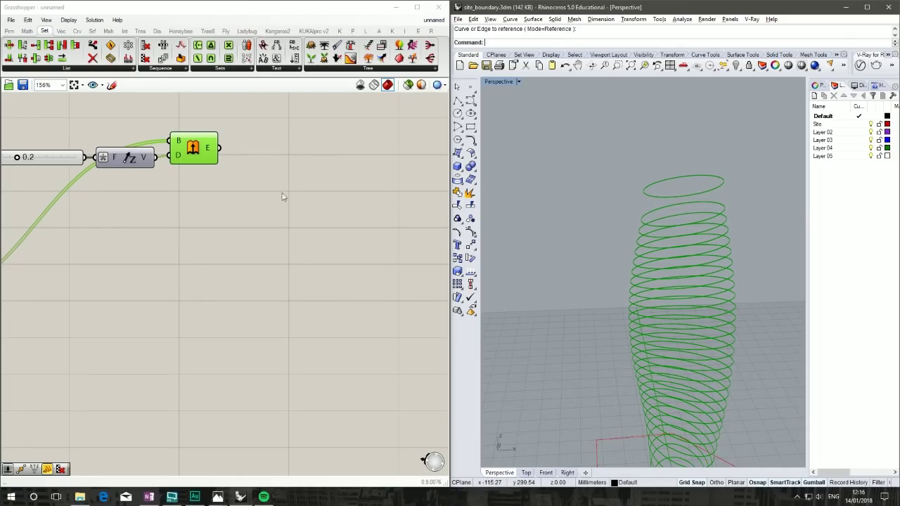
{"action": "left_click", "coordinate": [334, 263]}
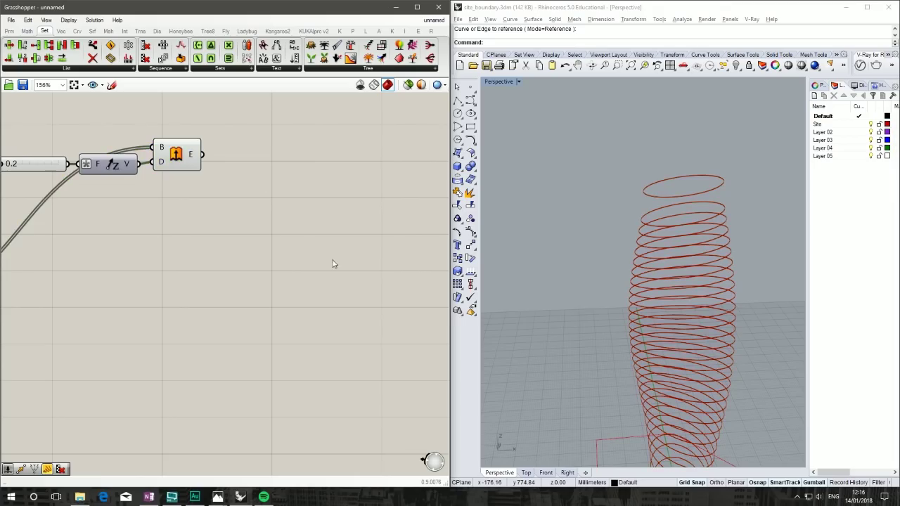
Step: Add a Cull Index component beside Extrude and connect the extrusions to its list input
{"action": "left_click", "coordinate": [90, 69]}
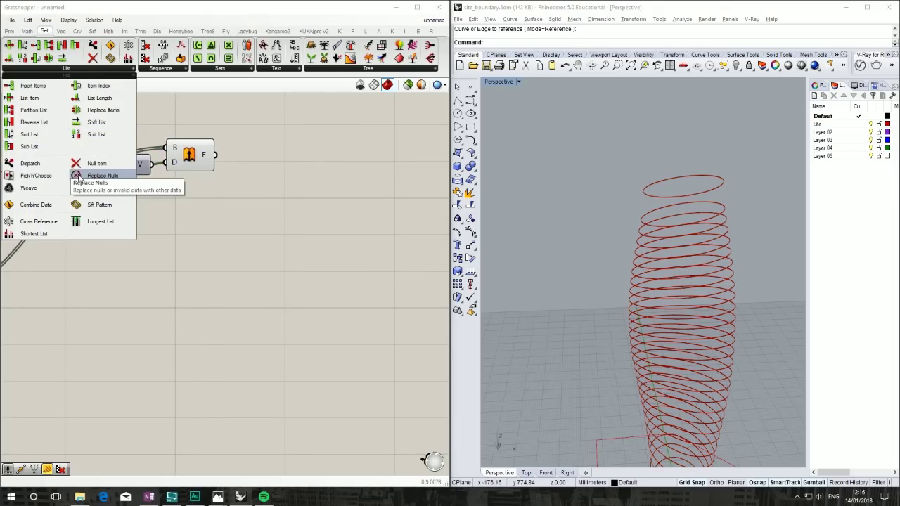
{"action": "left_click", "coordinate": [162, 70]}
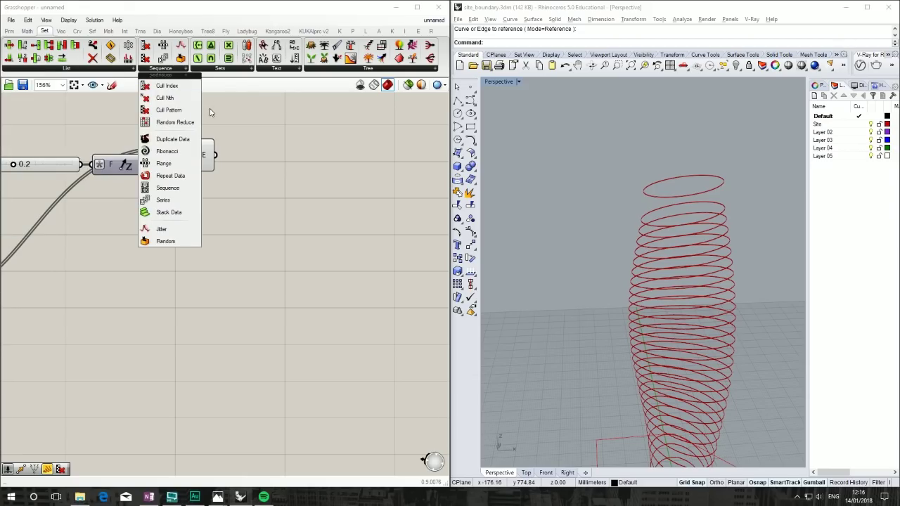
{"action": "left_click_drag", "start_coordinate": [186, 85], "coordinate": [268, 167]}
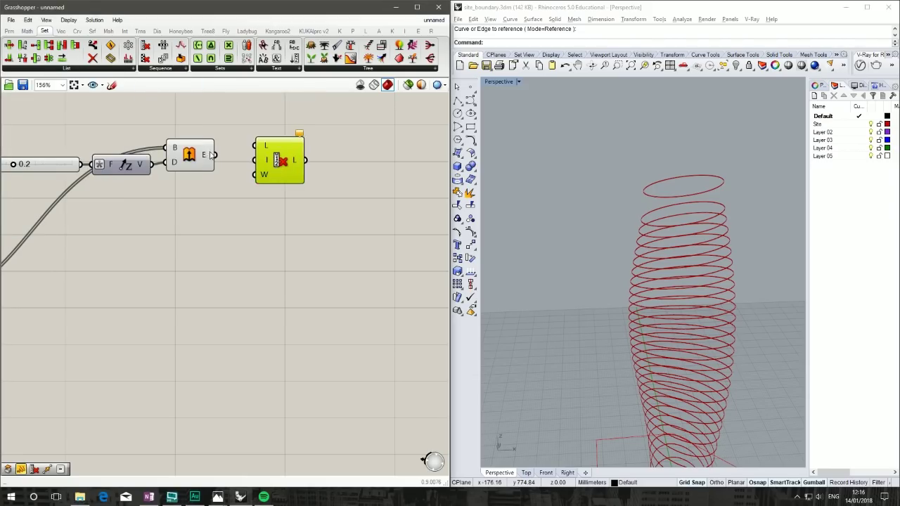
{"action": "left_click_drag", "start_coordinate": [214, 155], "coordinate": [256, 149]}
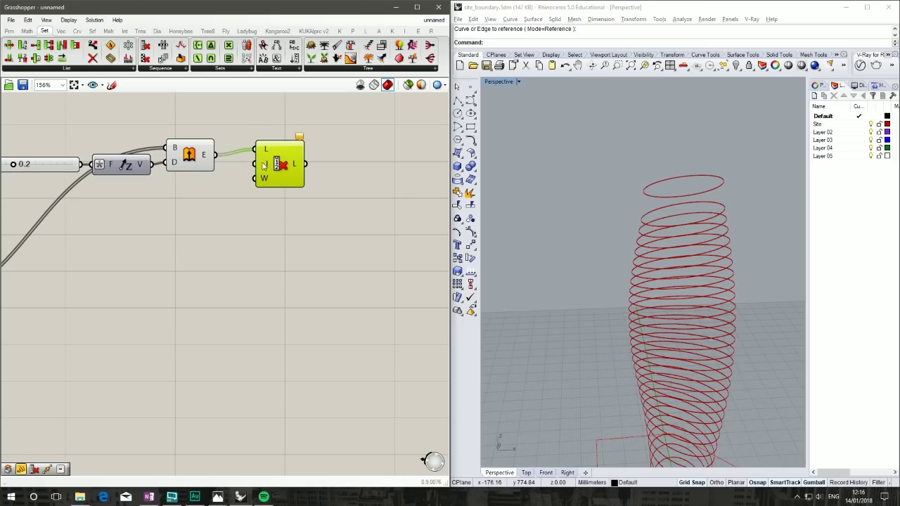
Step: Apply Reverse to both the list input and the list output of the Cull Index component
{"action": "right_click", "coordinate": [265, 150]}
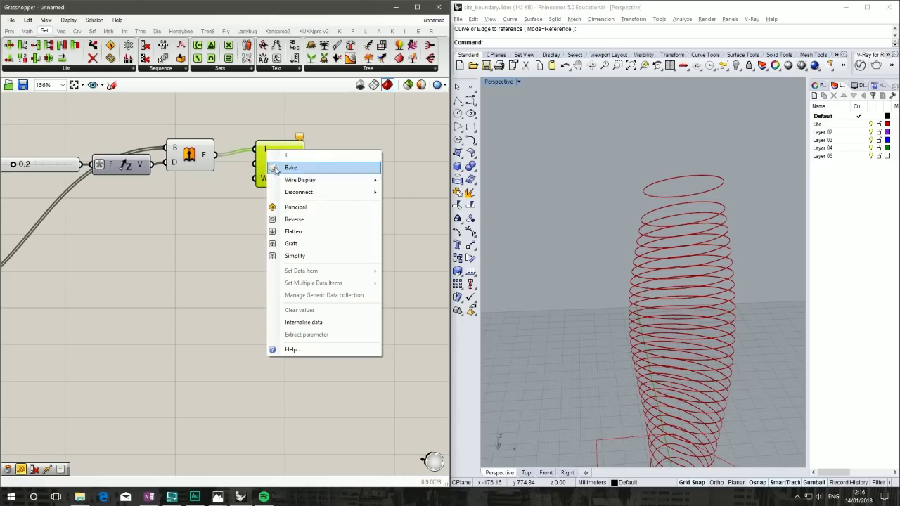
{"action": "left_click", "coordinate": [280, 218]}
{"action": "right_click", "coordinate": [294, 166]}
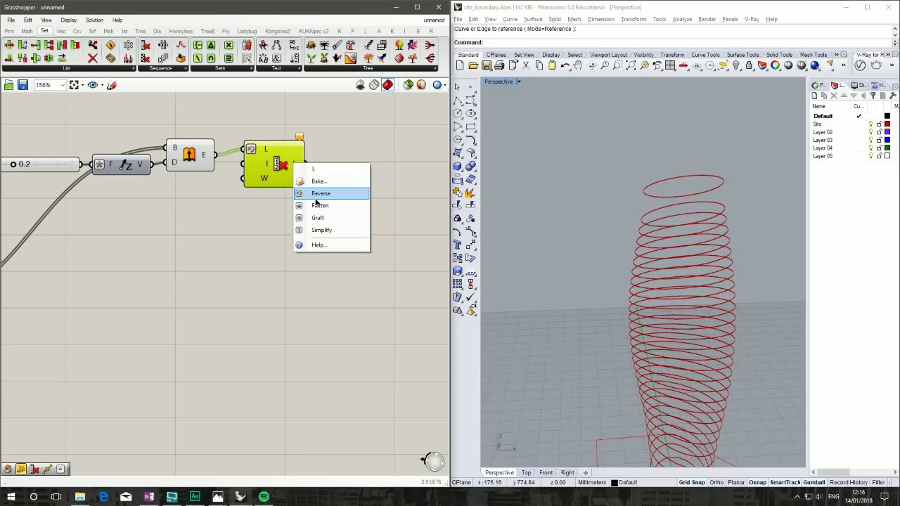
{"action": "left_click", "coordinate": [316, 193]}
Step: Set the Cull Index index input to integer 0 and shift the component slightly away from Extrude
{"action": "right_click", "coordinate": [263, 167]}
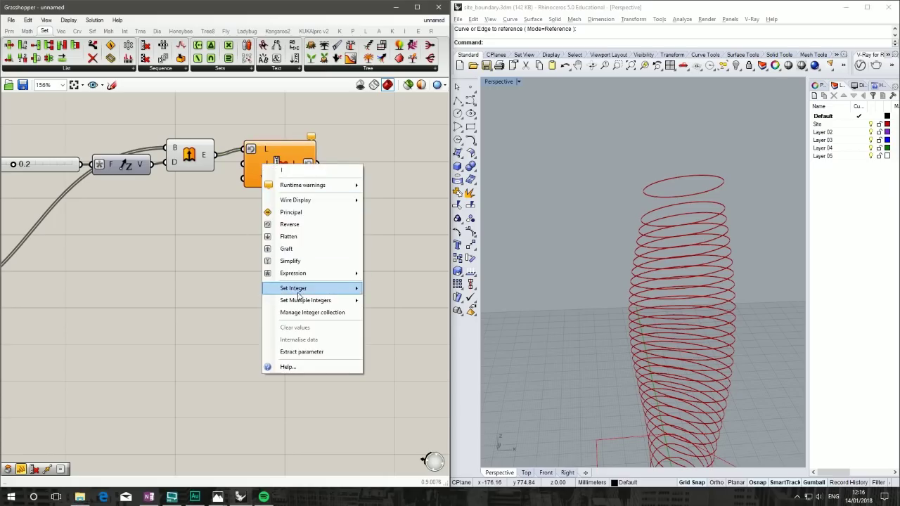
{"action": "mouse_move", "coordinate": [324, 291]}
{"action": "left_click", "coordinate": [380, 288]}
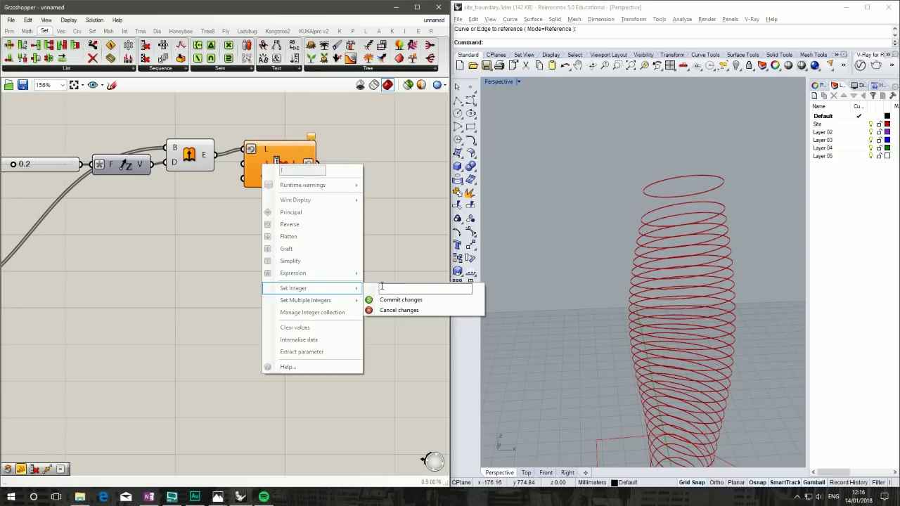
{"action": "type", "text": "0"}
{"action": "left_click", "coordinate": [379, 299]}
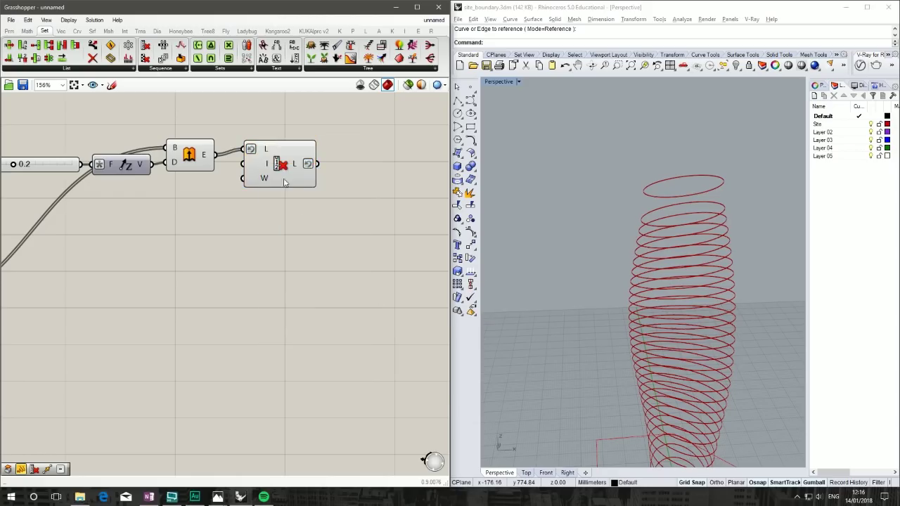
{"action": "left_click_drag", "start_coordinate": [284, 183], "coordinate": [298, 185]}
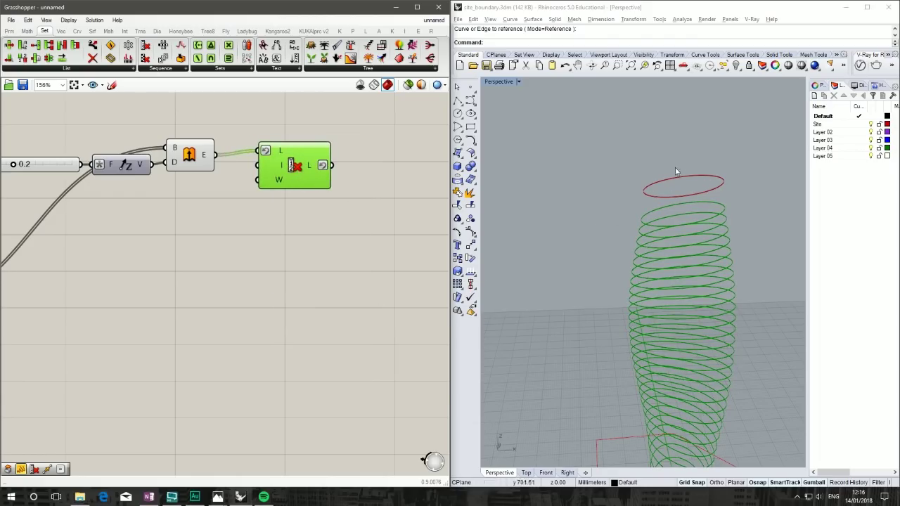
Step: Try Cull Index without Reverse on its list input, inspect both ends of the tower, and restore Reverse
{"action": "right_click", "coordinate": [265, 151]}
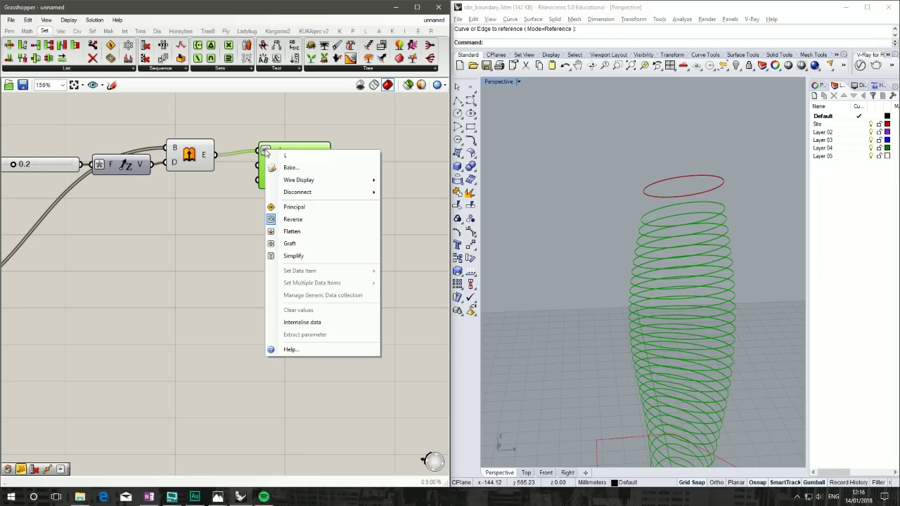
{"action": "left_click", "coordinate": [287, 219]}
{"action": "right_click_drag", "start_coordinate": [623, 300], "coordinate": [639, 373]}
{"action": "right_click_drag", "start_coordinate": [622, 319], "coordinate": [620, 281]}
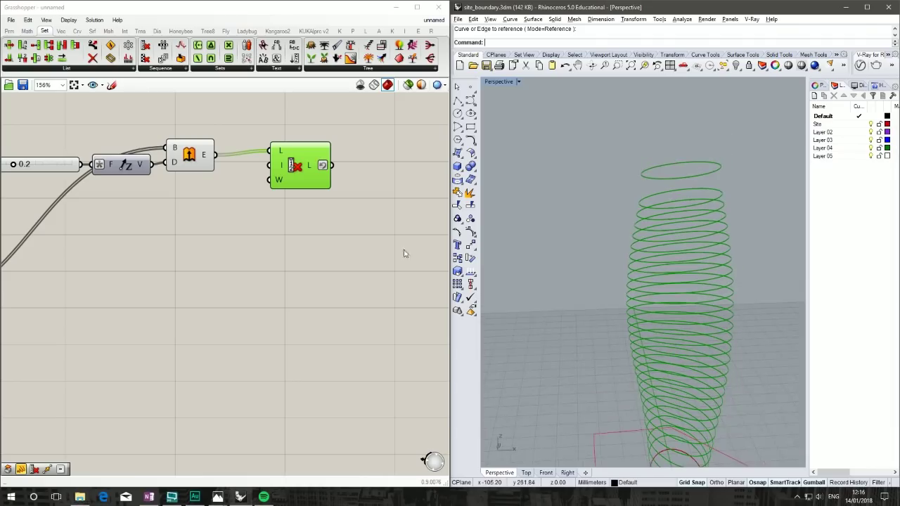
{"action": "right_click", "coordinate": [284, 154]}
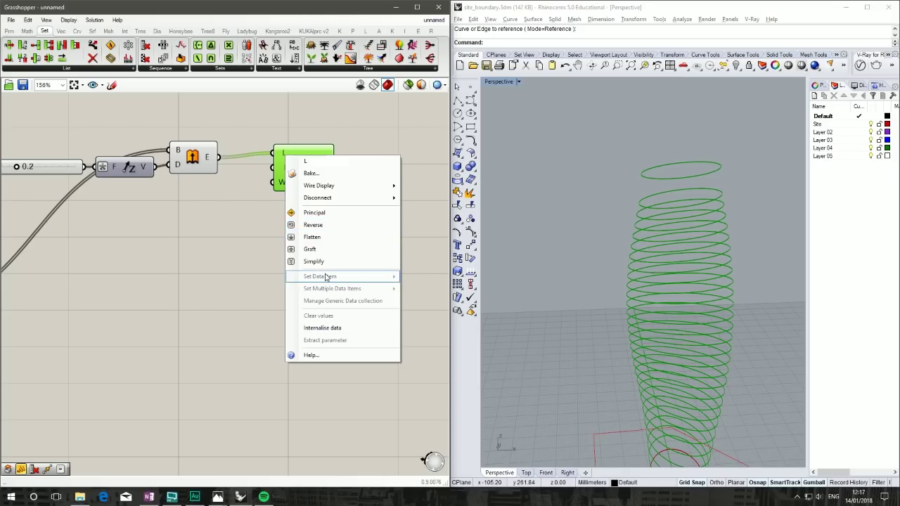
{"action": "left_click", "coordinate": [329, 237]}
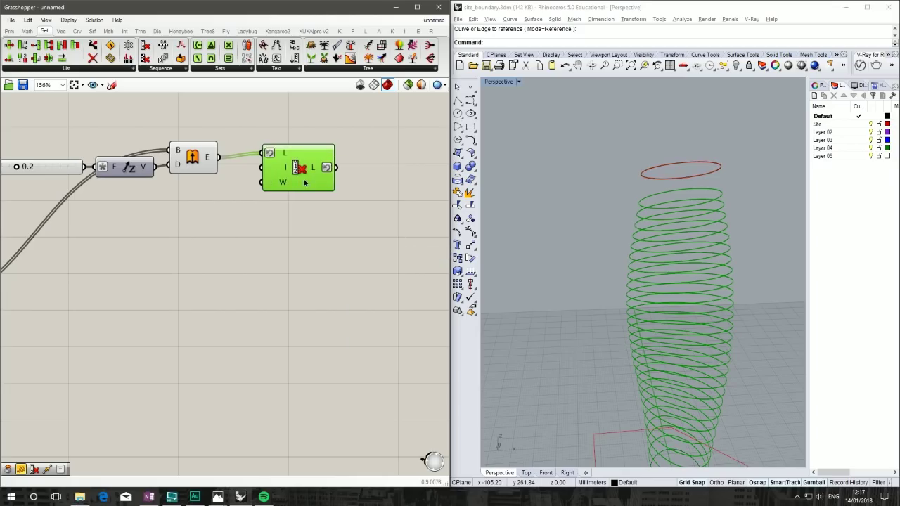
Step: Add a Cap Holes component beside Cull Index and feed it the culled list of extrusions
{"action": "left_click", "coordinate": [327, 308]}
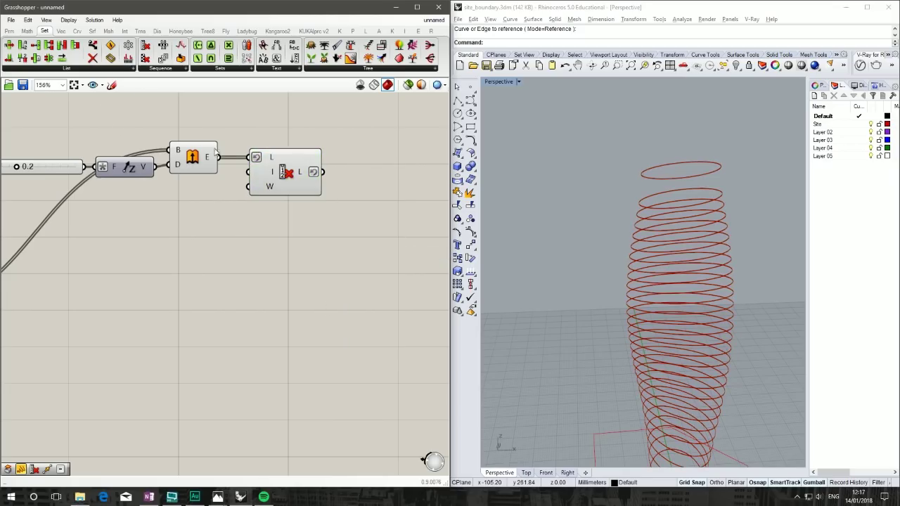
{"action": "right_click_drag", "start_coordinate": [376, 164], "coordinate": [265, 138]}
{"action": "left_click", "coordinate": [367, 68]}
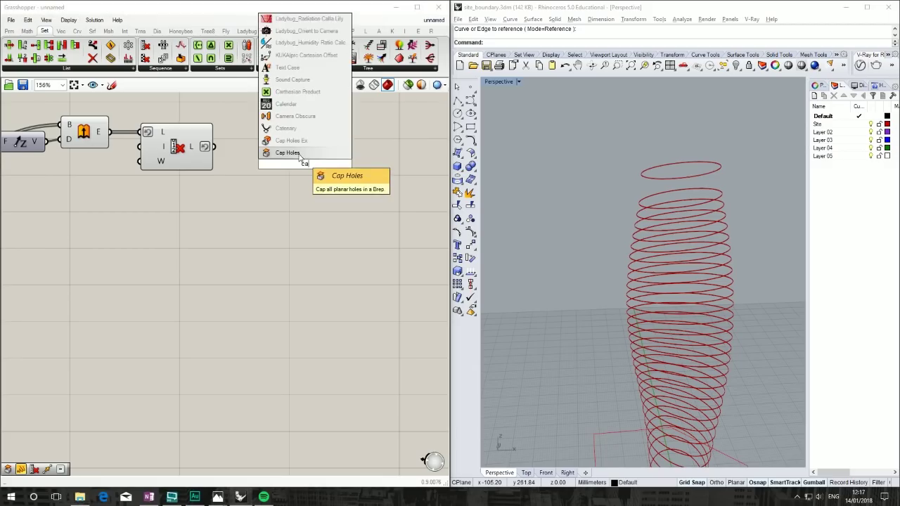
{"action": "left_click", "coordinate": [304, 152]}
{"action": "left_click", "coordinate": [306, 164]}
{"action": "left_click_drag", "start_coordinate": [215, 147], "coordinate": [256, 140]}
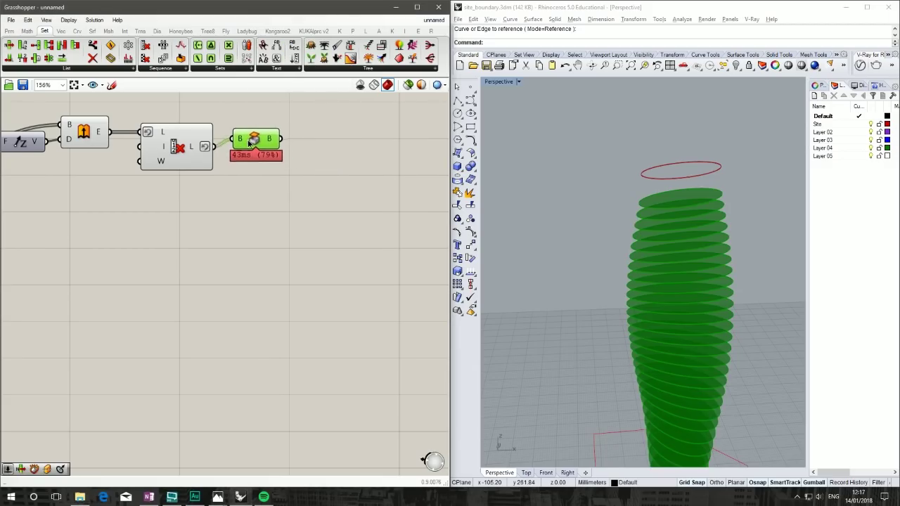
{"action": "left_click", "coordinate": [143, 194]}
{"action": "right_click_drag", "start_coordinate": [143, 194], "coordinate": [236, 197]}
{"action": "left_click", "coordinate": [341, 144]}
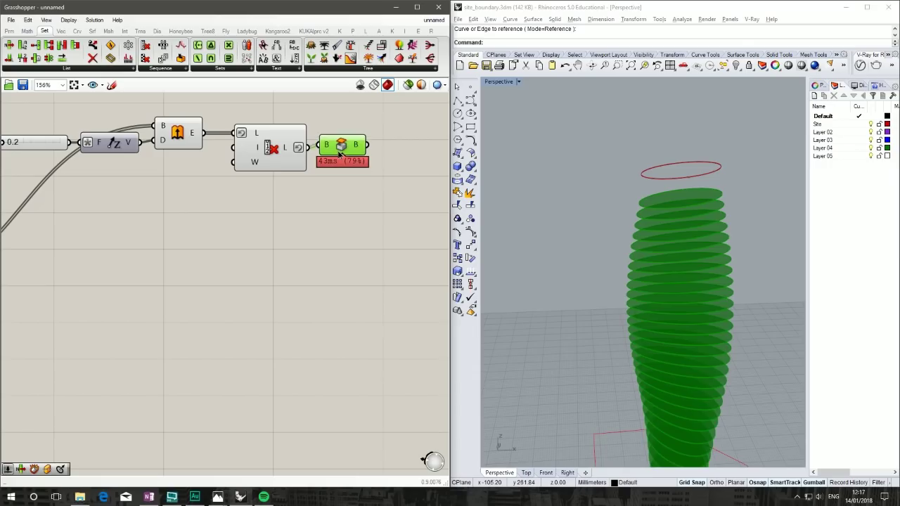
Step: Turn off the preview of the Unit Z, Extrude, Cull Index and Rotate components, leaving Cap Holes previewed
{"action": "left_click_drag", "start_coordinate": [285, 223], "coordinate": [49, 119]}
{"action": "middle_click", "coordinate": [281, 145]}
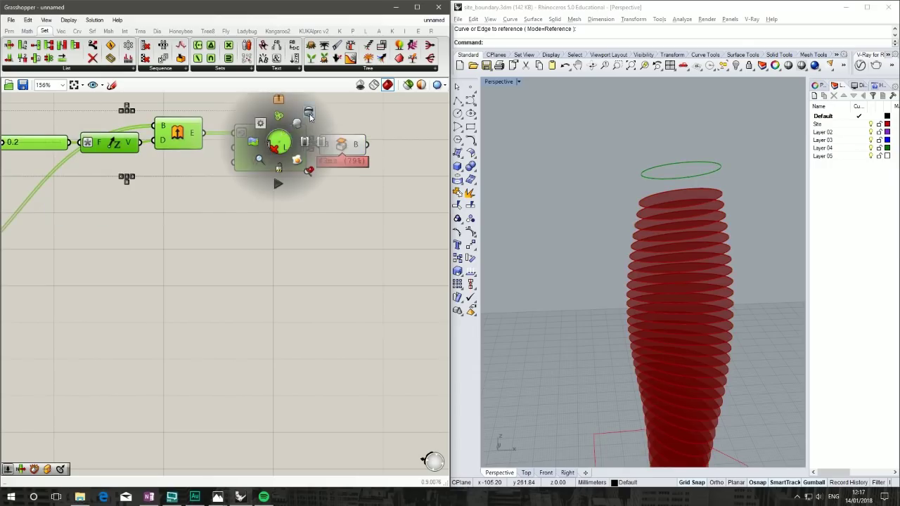
{"action": "left_click", "coordinate": [291, 227]}
{"action": "right_click_drag", "start_coordinate": [291, 227], "coordinate": [350, 216]}
{"action": "scroll", "coordinate": [349, 216], "scroll_direction": "down", "scroll_amount": 2}
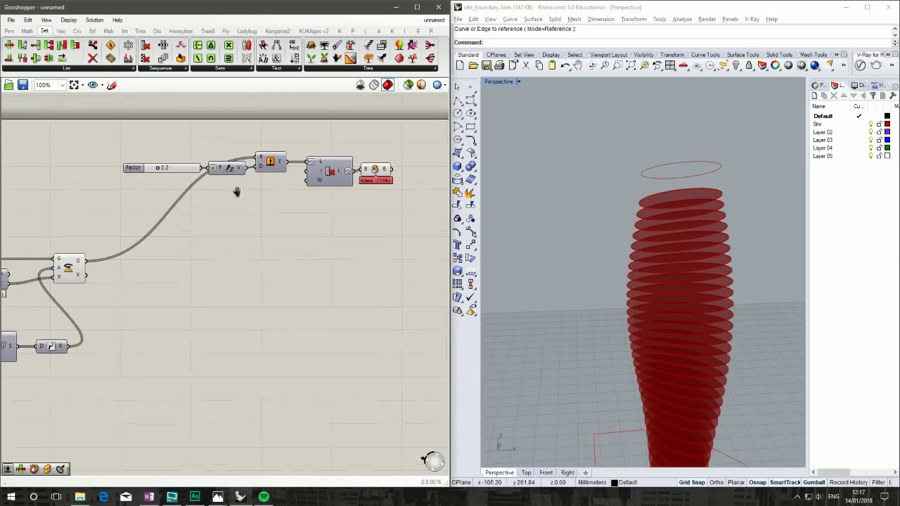
{"action": "left_click", "coordinate": [75, 268]}
{"action": "middle_click", "coordinate": [78, 260]}
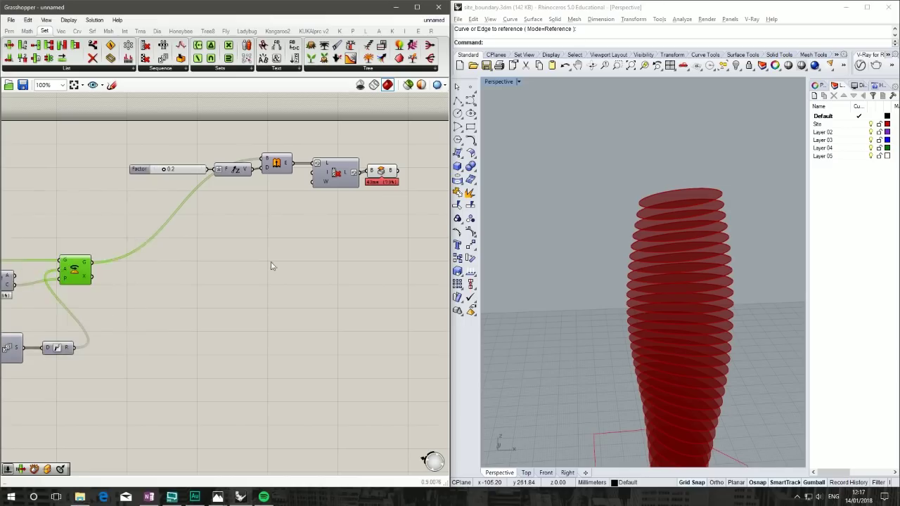
Step: Move the whole chain from the Factor slider through Cap Holes farther away from the Rotate component
{"action": "right_click_drag", "start_coordinate": [346, 206], "coordinate": [296, 225]}
{"action": "right_click_drag", "start_coordinate": [675, 398], "coordinate": [661, 277]}
{"action": "left_click_drag", "start_coordinate": [361, 240], "coordinate": [73, 166]}
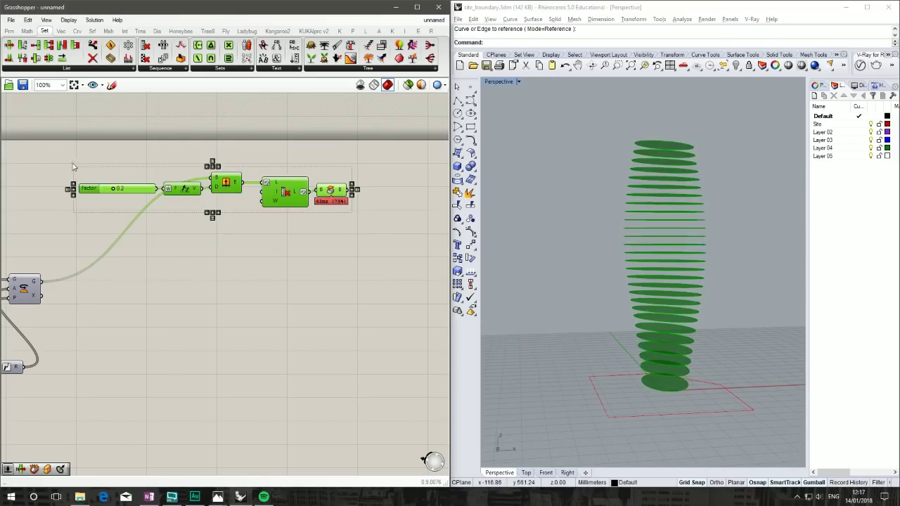
{"action": "left_click_drag", "start_coordinate": [225, 186], "coordinate": [277, 183]}
{"action": "left_click", "coordinate": [244, 338]}
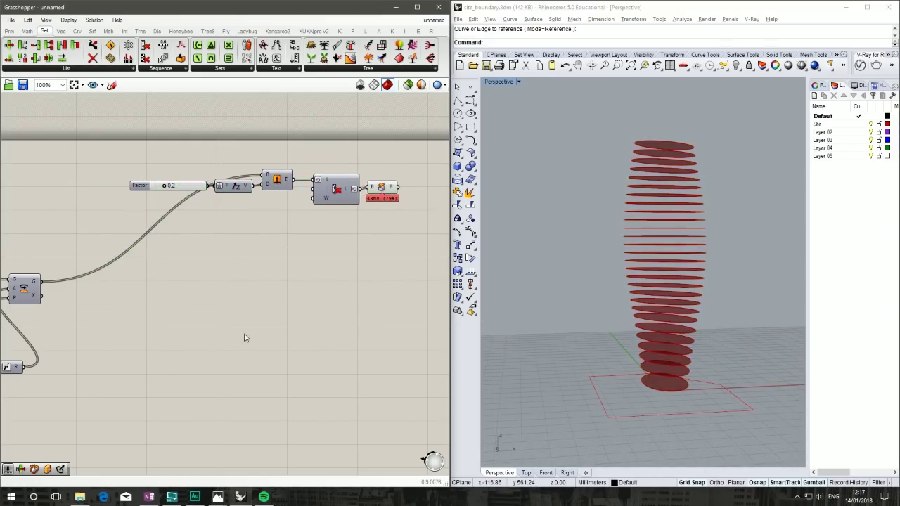
Step: Set the Residential number of floors to 29 and inspect the updated tower from another angle
{"action": "right_click_drag", "start_coordinate": [200, 208], "coordinate": [440, 355]}
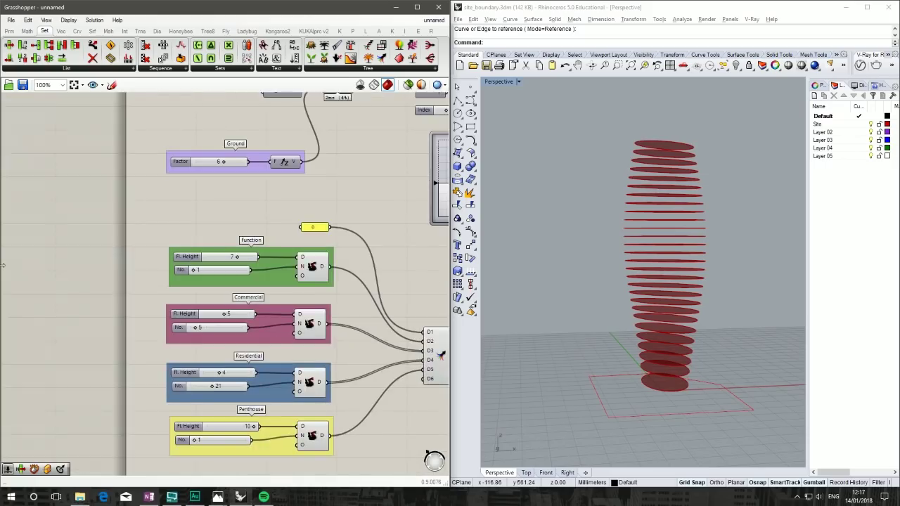
{"action": "scroll", "coordinate": [237, 379], "scroll_direction": "up", "scroll_amount": 3}
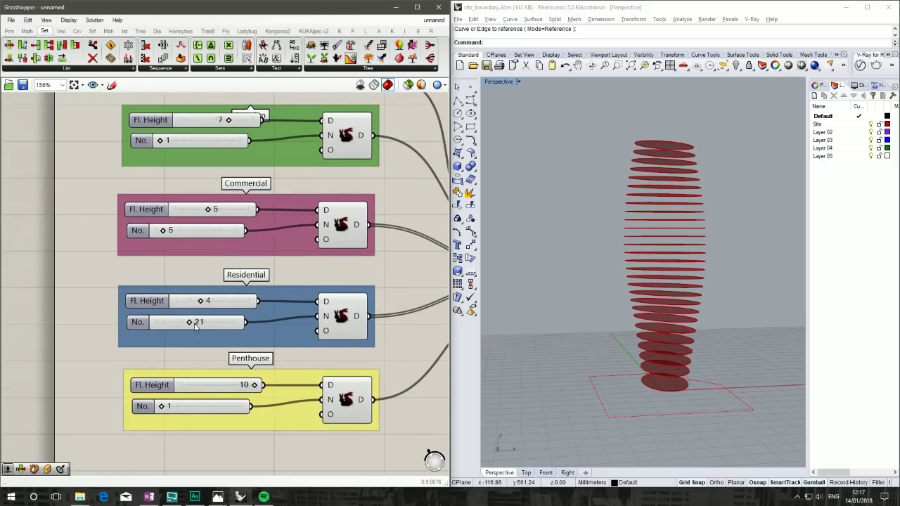
{"action": "left_click_drag", "start_coordinate": [190, 323], "coordinate": [203, 323]}
{"action": "right_click_drag", "start_coordinate": [704, 170], "coordinate": [482, 211]}
{"action": "right_click_drag", "start_coordinate": [327, 166], "coordinate": [140, 169]}
{"action": "scroll", "coordinate": [141, 169], "scroll_direction": "down", "scroll_amount": 3}
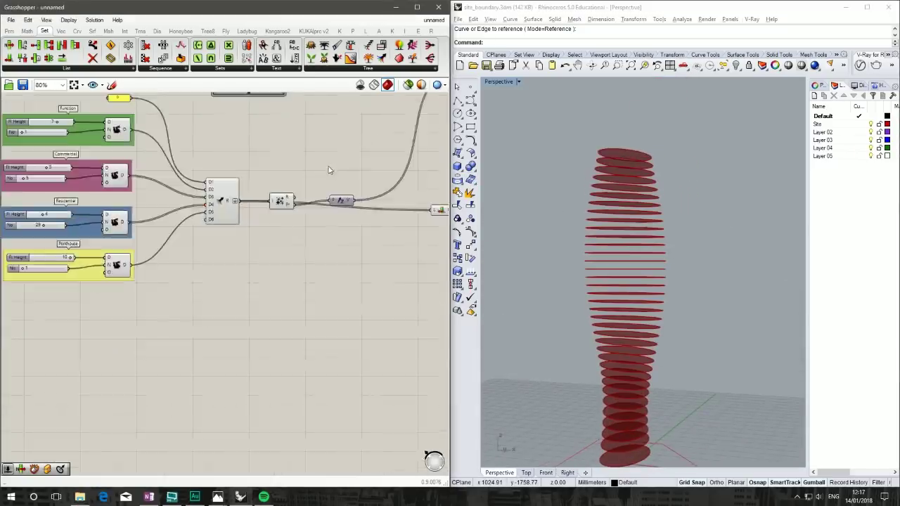
Step: Move the Cap Holes component slightly farther away from the Cull Index component
{"action": "right_click_drag", "start_coordinate": [316, 211], "coordinate": [70, 232]}
{"action": "right_click_drag", "start_coordinate": [551, 239], "coordinate": [562, 197]}
{"action": "right_click_drag", "start_coordinate": [439, 190], "coordinate": [179, 236]}
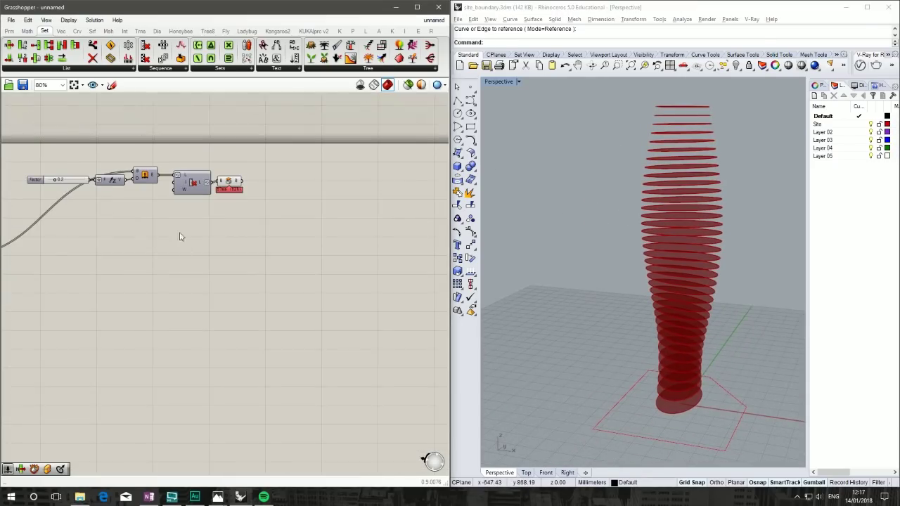
{"action": "scroll", "coordinate": [263, 263], "scroll_direction": "up", "scroll_amount": 3}
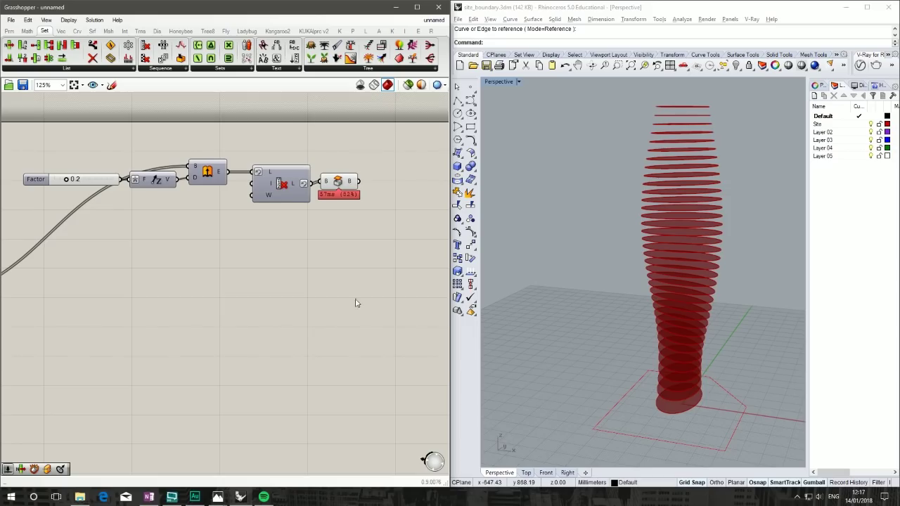
{"action": "left_click_drag", "start_coordinate": [337, 181], "coordinate": [358, 185]}
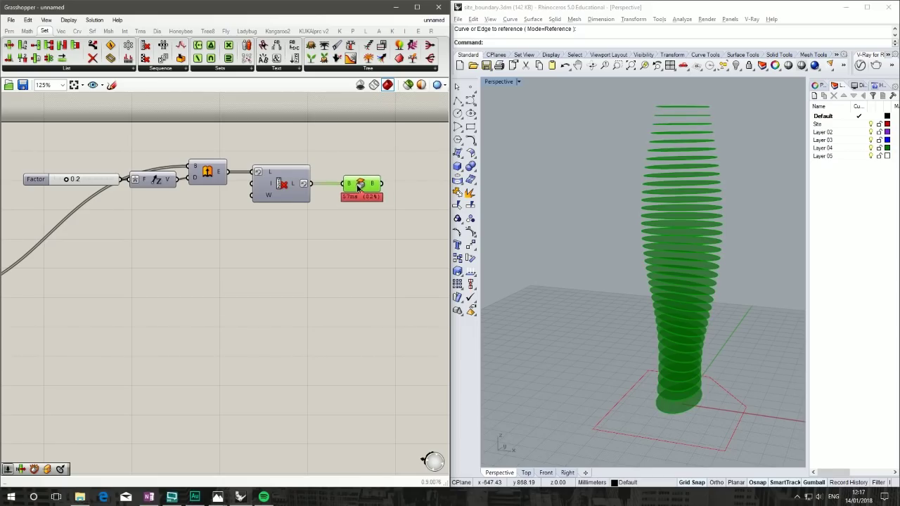
Step: Group the chain from the Factor slider through Cap Holes and name the group Slabs
{"action": "left_click_drag", "start_coordinate": [406, 231], "coordinate": [21, 141]}
{"action": "middle_click", "coordinate": [220, 141]}
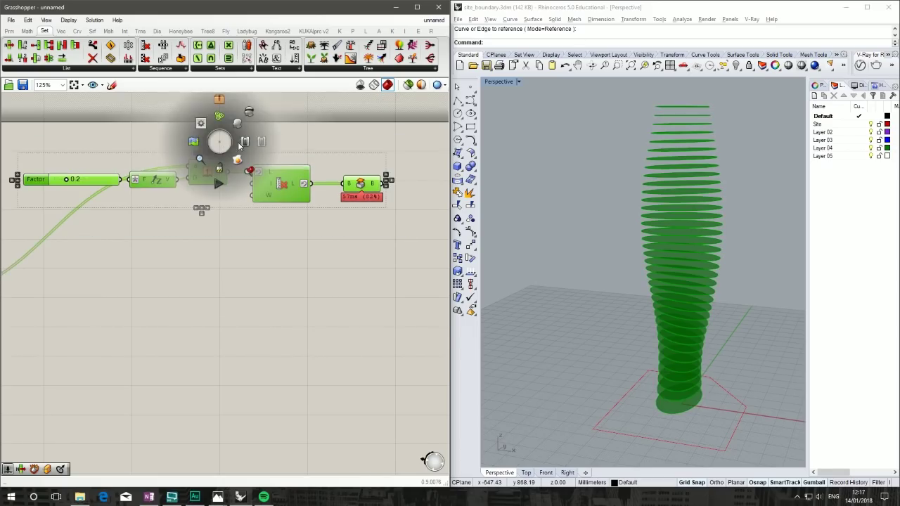
{"action": "left_click", "coordinate": [220, 124]}
{"action": "left_click", "coordinate": [212, 279]}
{"action": "right_click", "coordinate": [230, 204]}
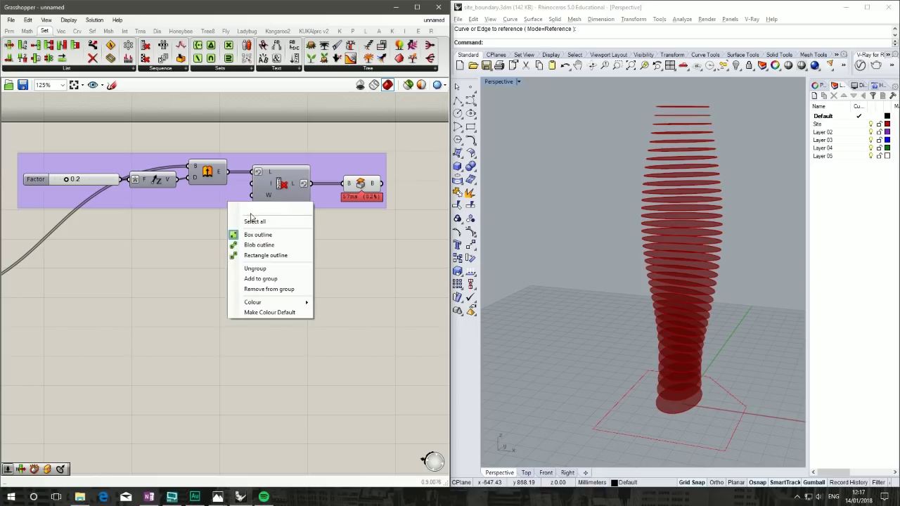
{"action": "type", "text": "Slabs"}
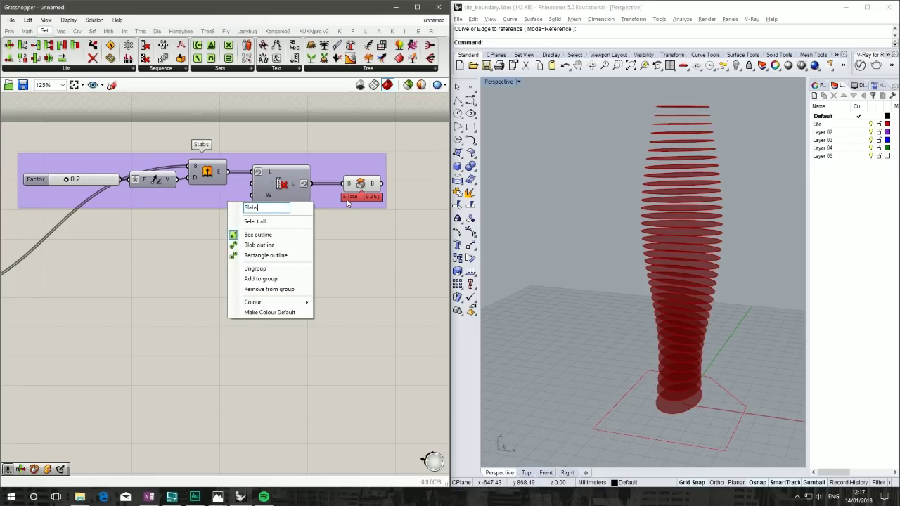
{"action": "key", "text": "Return"}
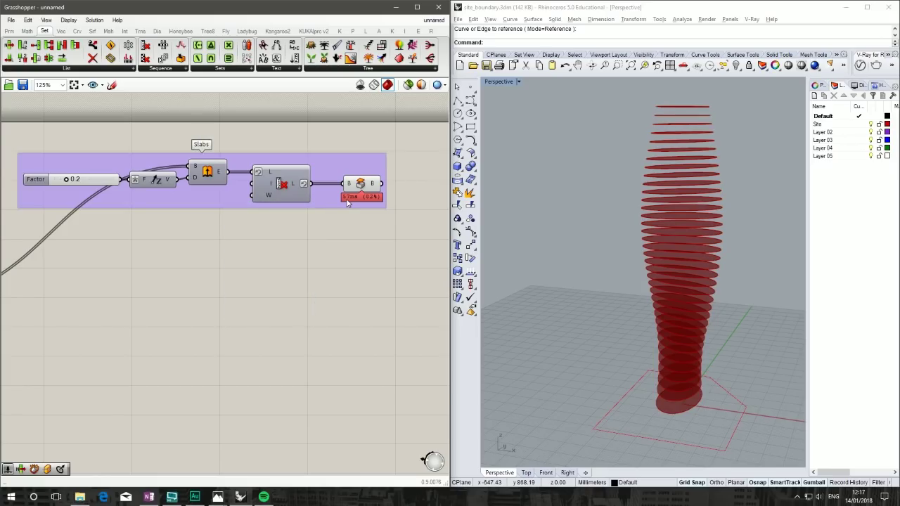
Step: Change the Slabs group colour to light green and nudge the group slightly on the canvas
{"action": "right_click", "coordinate": [220, 196]}
{"action": "mouse_move", "coordinate": [278, 294]}
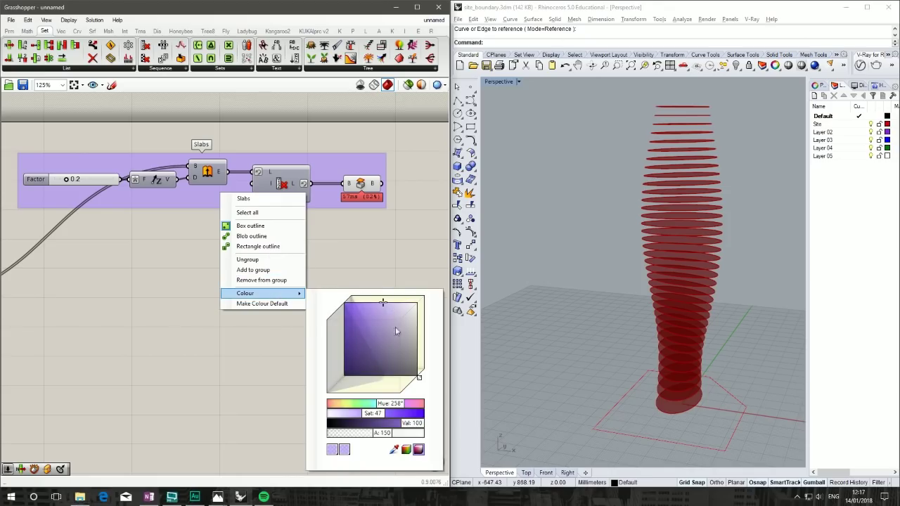
{"action": "left_click_drag", "start_coordinate": [389, 402], "coordinate": [364, 403]}
{"action": "left_click", "coordinate": [169, 392]}
{"action": "right_click_drag", "start_coordinate": [143, 228], "coordinate": [275, 194]}
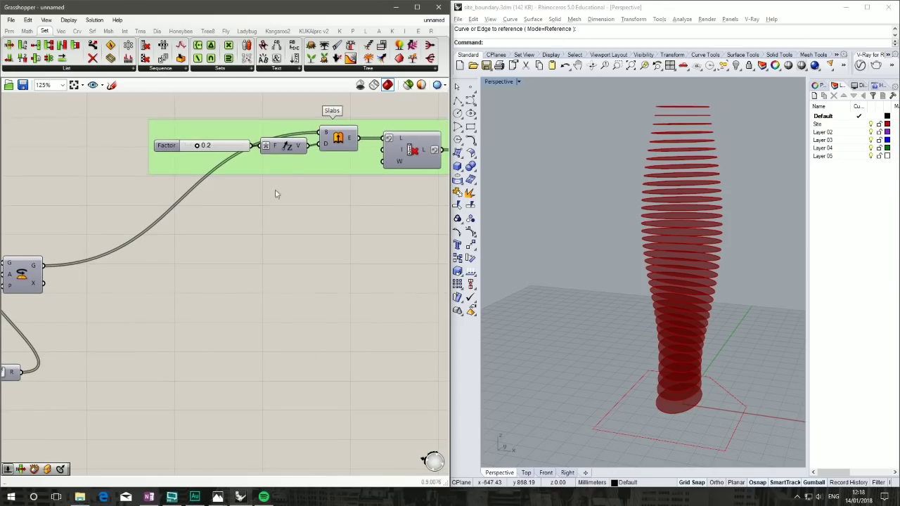
{"action": "left_click_drag", "start_coordinate": [305, 169], "coordinate": [318, 170]}
{"action": "right_click_drag", "start_coordinate": [344, 245], "coordinate": [297, 240]}
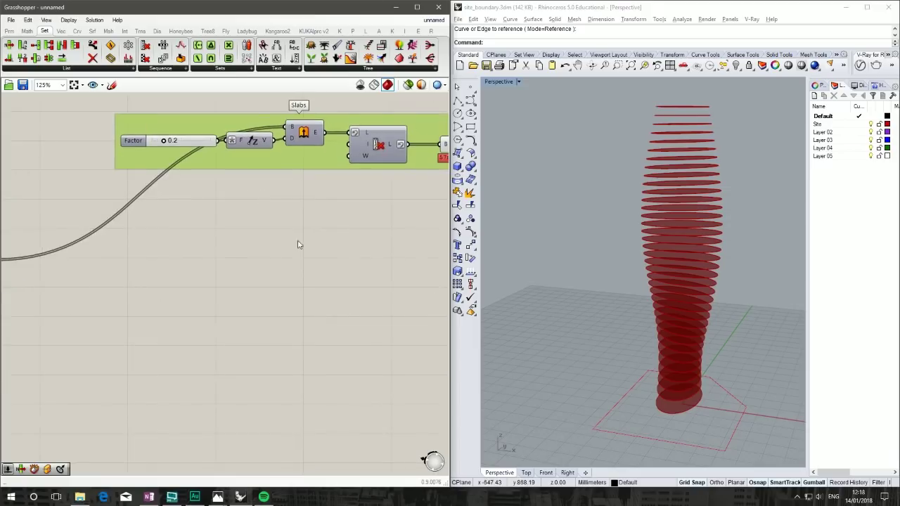
Step: Add a Scale component beyond the Rotate component and feed it the rotated geometry
{"action": "right_click_drag", "start_coordinate": [633, 183], "coordinate": [632, 135]}
{"action": "right_click_drag", "start_coordinate": [103, 278], "coordinate": [164, 222]}
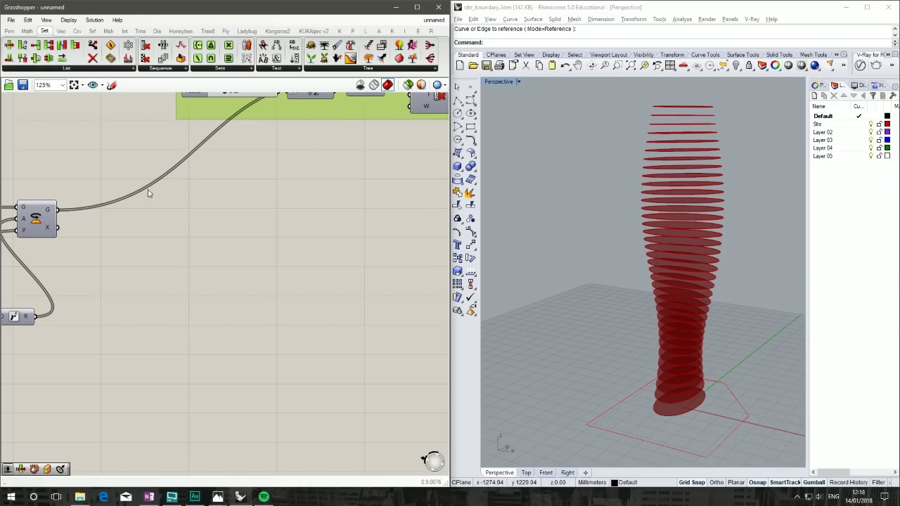
{"action": "right_click_drag", "start_coordinate": [251, 241], "coordinate": [258, 259]}
{"action": "right_click_drag", "start_coordinate": [70, 232], "coordinate": [289, 228]}
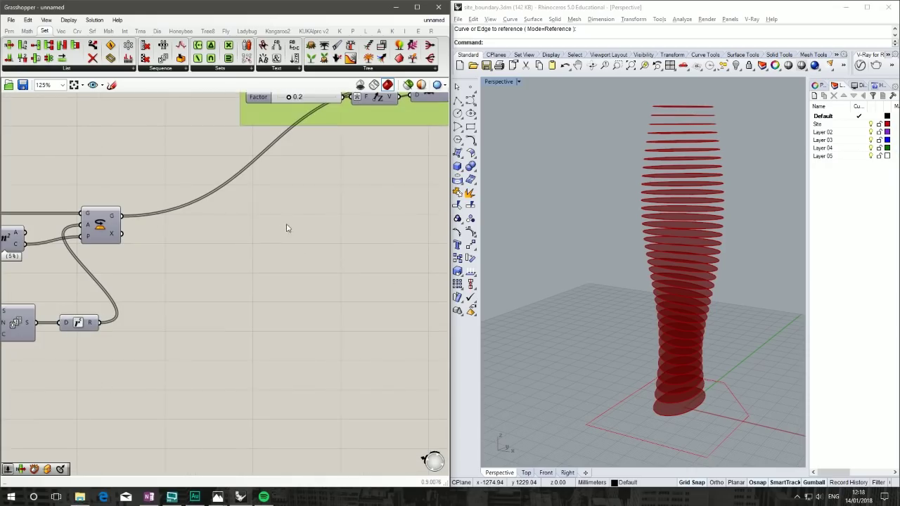
{"action": "double_click", "coordinate": [289, 227]}
{"action": "type", "text": "sca"}
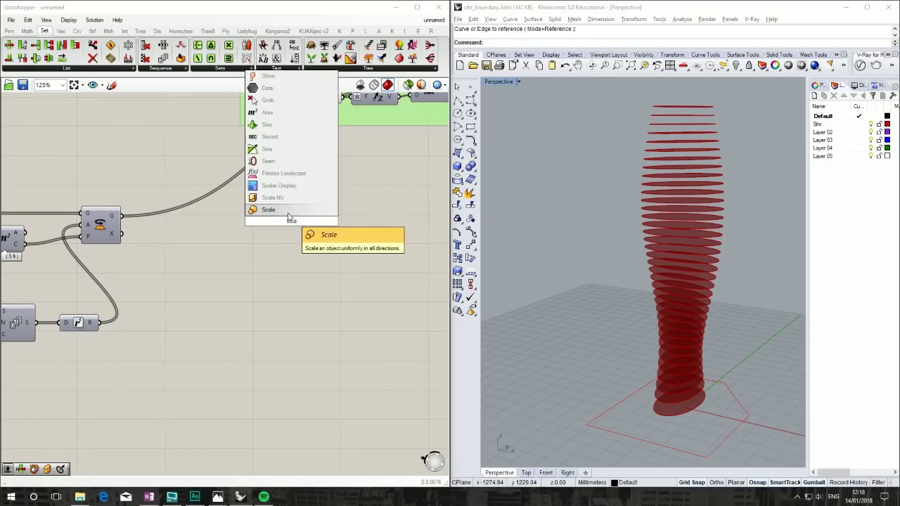
{"action": "key", "text": "Return"}
{"action": "right_click_drag", "start_coordinate": [288, 218], "coordinate": [212, 216]}
{"action": "scroll", "coordinate": [312, 208], "scroll_direction": "down", "scroll_amount": 1}
{"action": "left_click", "coordinate": [141, 199]}
{"action": "left_click_drag", "start_coordinate": [191, 200], "coordinate": [392, 203]}
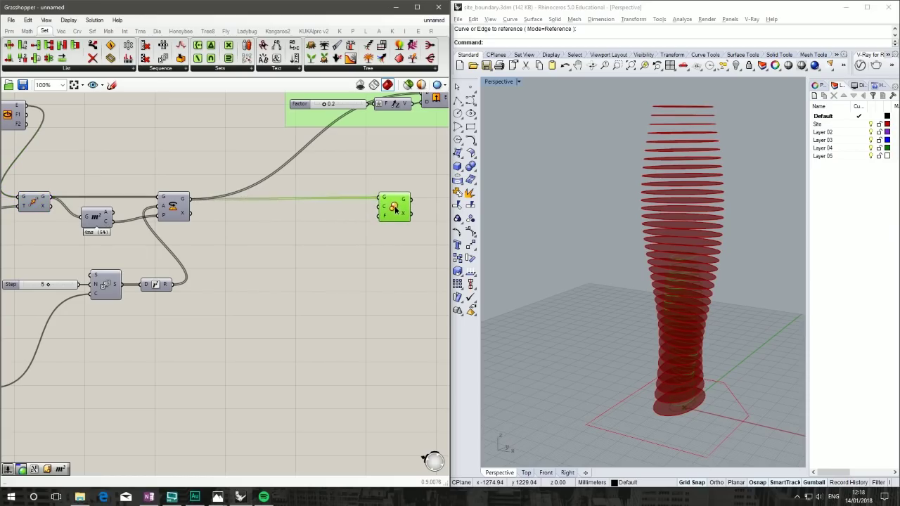
Step: Create a 0 to 1 number slider with eight decimals and connect it to the Scale component's Factor input
{"action": "left_click", "coordinate": [355, 232]}
{"action": "scroll", "coordinate": [317, 277], "scroll_direction": "up", "scroll_amount": 2}
{"action": "double_click", "coordinate": [202, 241]}
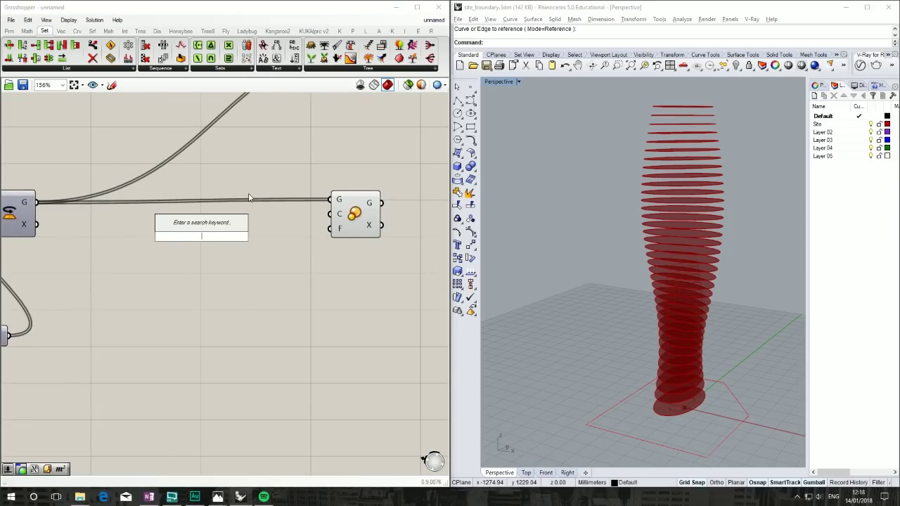
{"action": "type", "text": "0.0"}
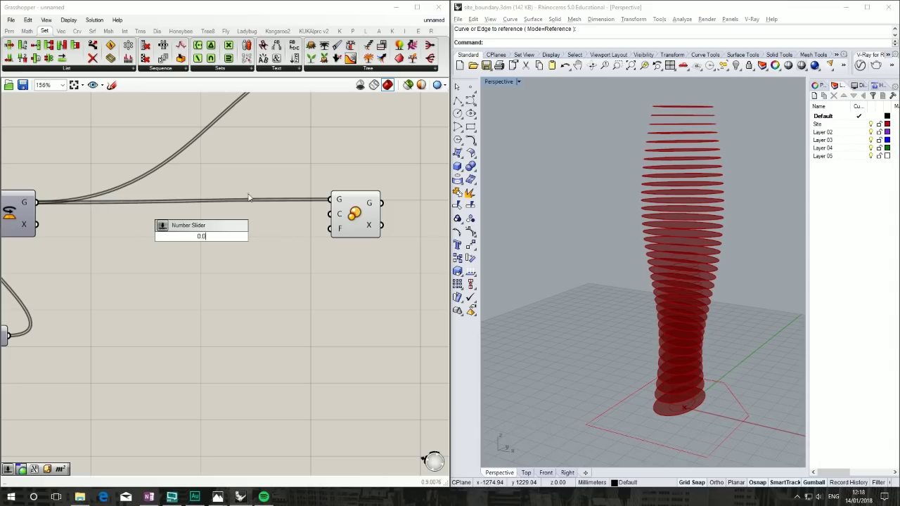
{"action": "type", "text": "00000000000<1"}
{"action": "key", "text": "Return"}
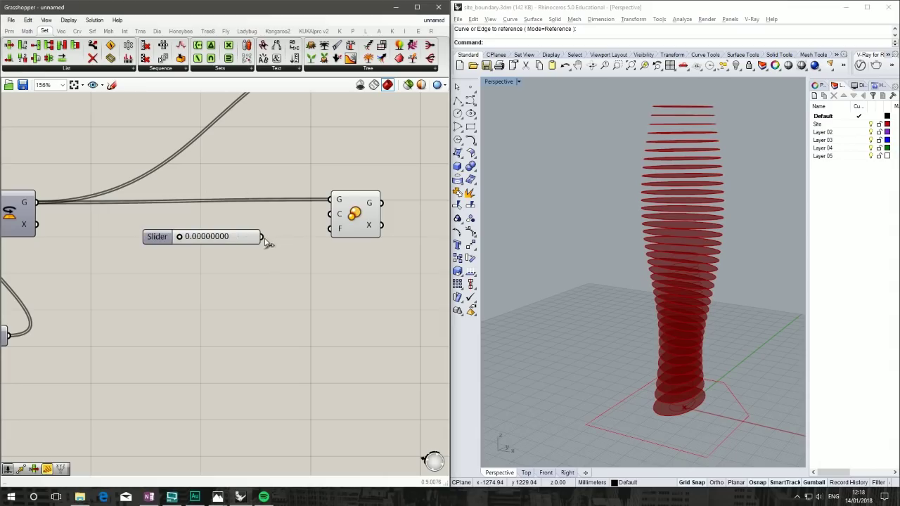
{"action": "left_click_drag", "start_coordinate": [262, 238], "coordinate": [330, 228]}
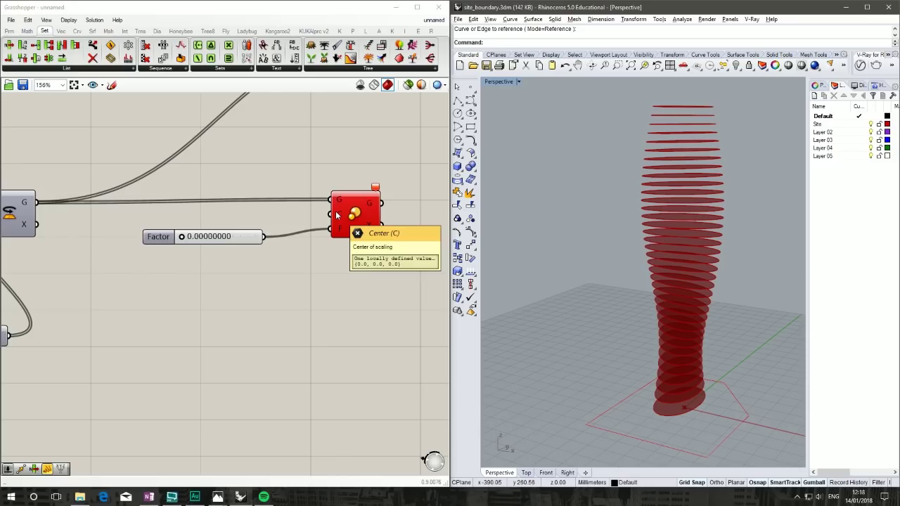
Step: Connect the Area component's centroid output to the Scale component's Center input
{"action": "right_click_drag", "start_coordinate": [342, 215], "coordinate": [422, 211]}
{"action": "scroll", "coordinate": [380, 218], "scroll_direction": "down", "scroll_amount": 3}
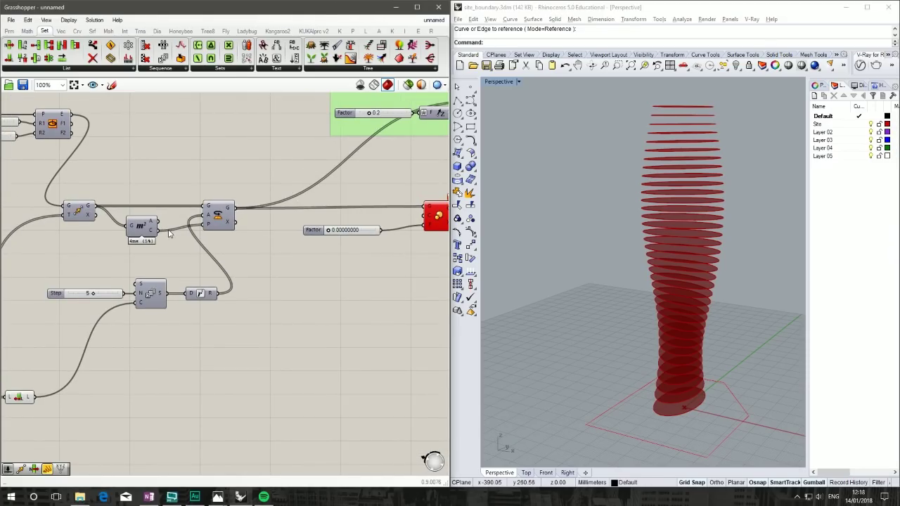
{"action": "left_click_drag", "start_coordinate": [160, 230], "coordinate": [426, 215]}
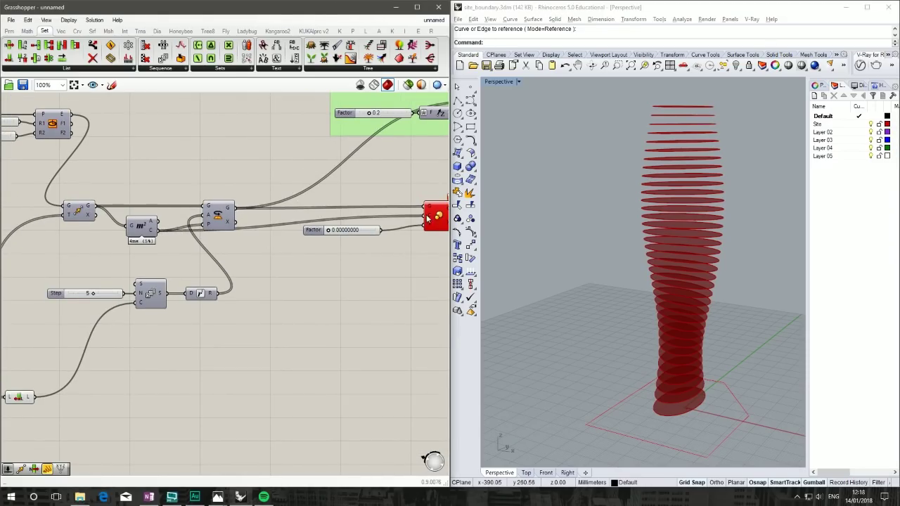
Step: Set the scale Factor slider to 0.98816040, checking the scaled outlines against the slab edges in the Rhino viewport
{"action": "scroll", "coordinate": [415, 188], "scroll_direction": "up", "scroll_amount": 3}
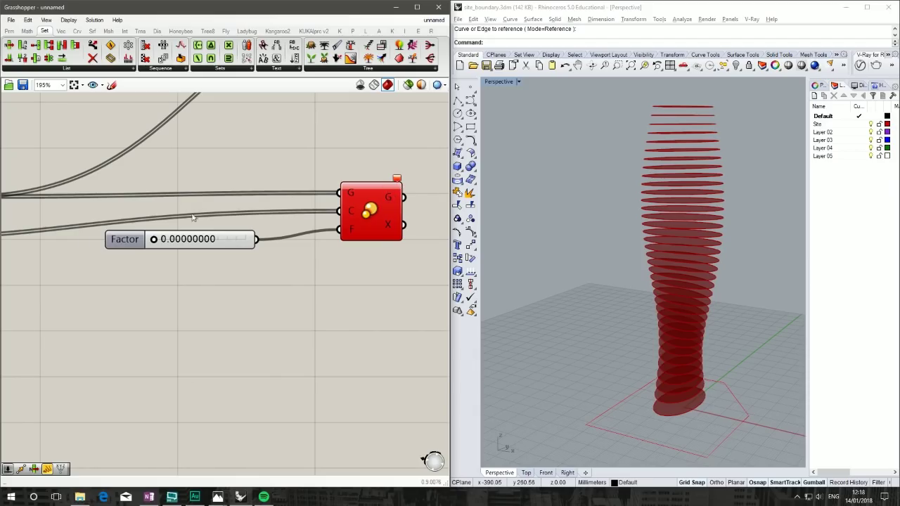
{"action": "left_click_drag", "start_coordinate": [155, 240], "coordinate": [179, 239]}
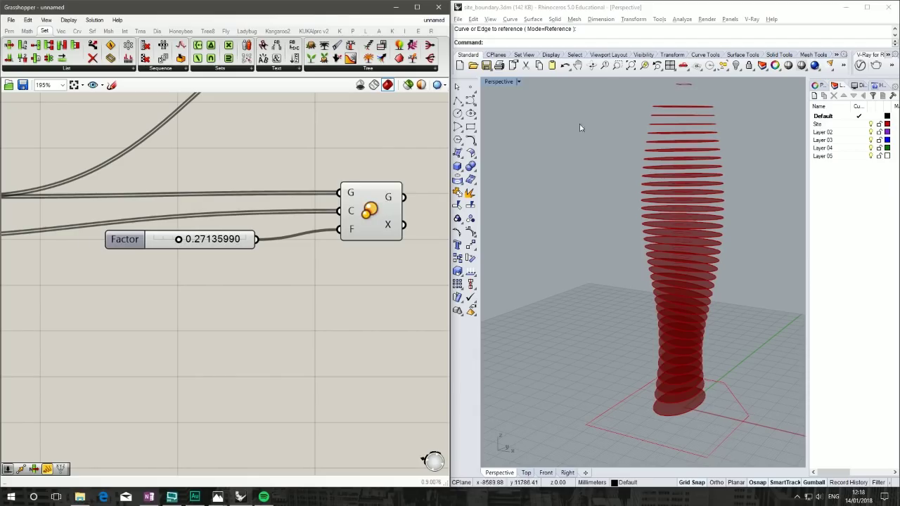
{"action": "right_click_drag", "start_coordinate": [579, 123], "coordinate": [608, 150]}
{"action": "scroll", "coordinate": [659, 178], "scroll_direction": "up", "scroll_amount": 8}
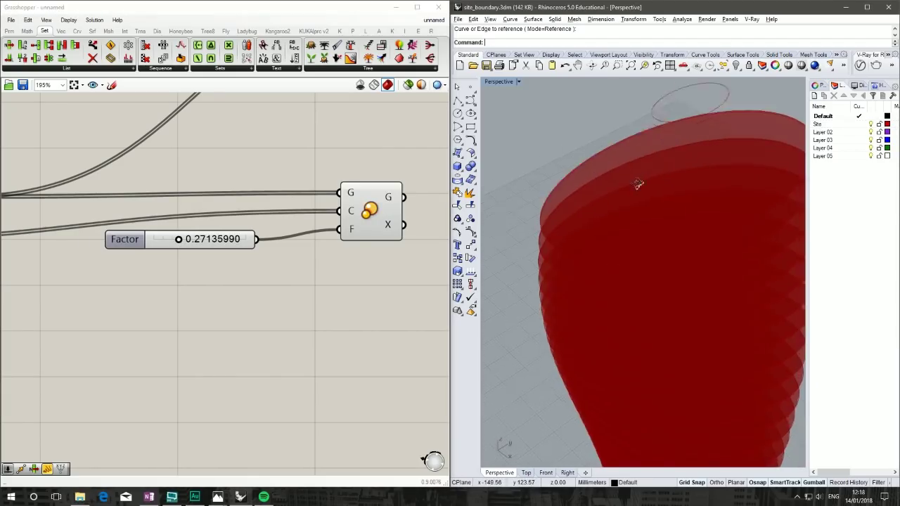
{"action": "scroll", "coordinate": [638, 160], "scroll_direction": "down", "scroll_amount": 4}
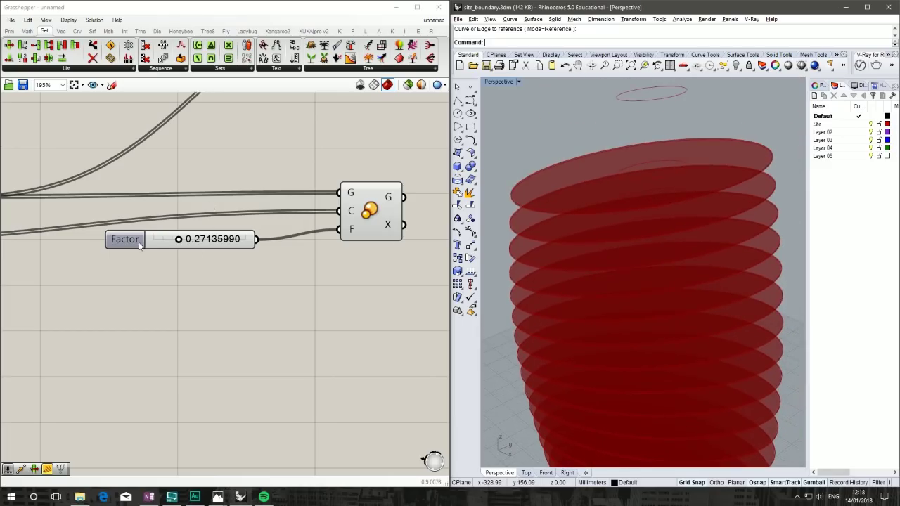
{"action": "left_click_drag", "start_coordinate": [179, 240], "coordinate": [243, 241]}
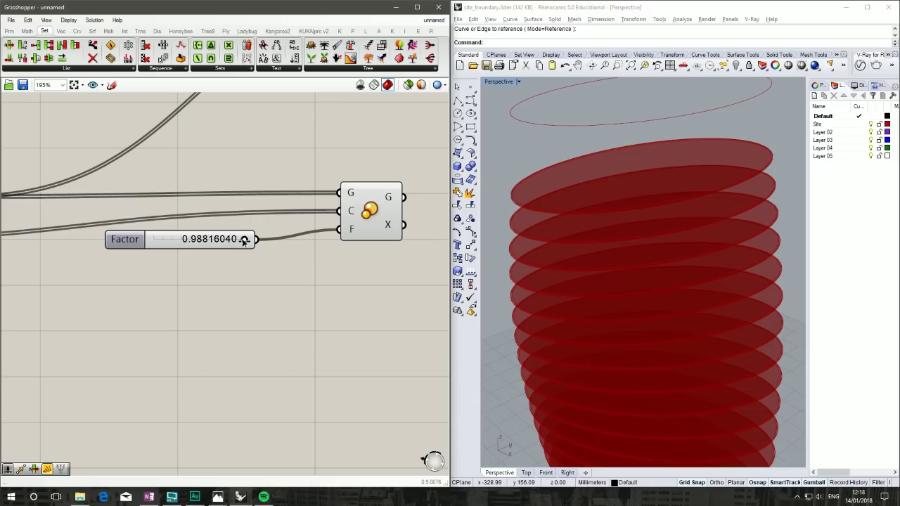
{"action": "scroll", "coordinate": [505, 181], "scroll_direction": "up", "scroll_amount": 3}
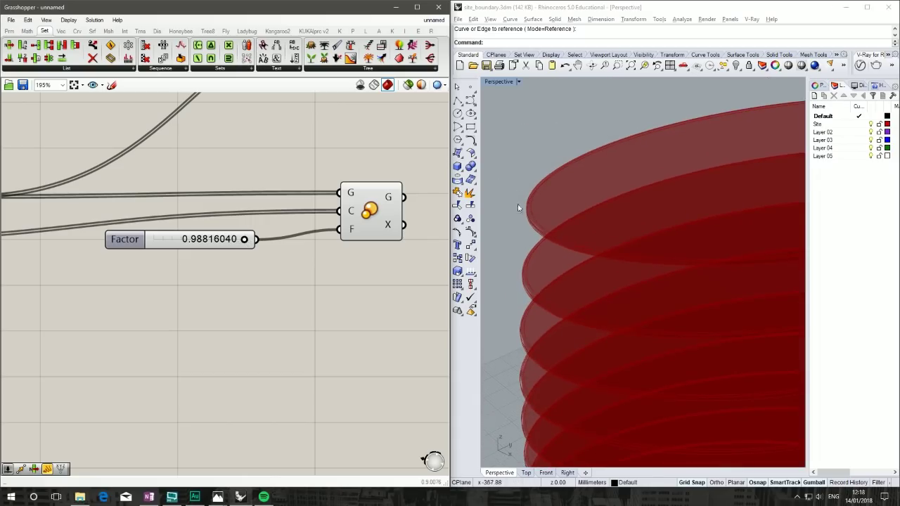
{"action": "scroll", "coordinate": [302, 211], "scroll_direction": "down", "scroll_amount": 5}
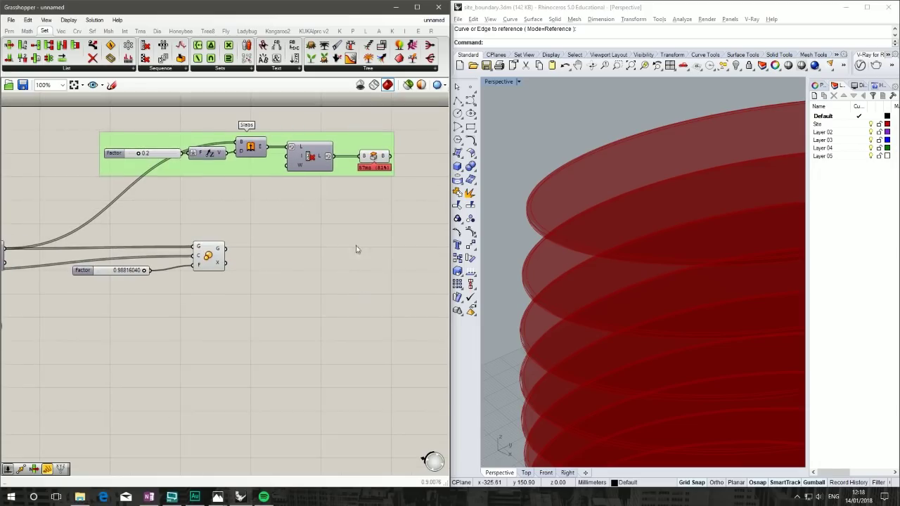
Step: Duplicate the Slabs group below the Scale component and add Scale with its Factor slider to the copied group
{"action": "left_click_drag", "start_coordinate": [431, 197], "coordinate": [42, 111]}
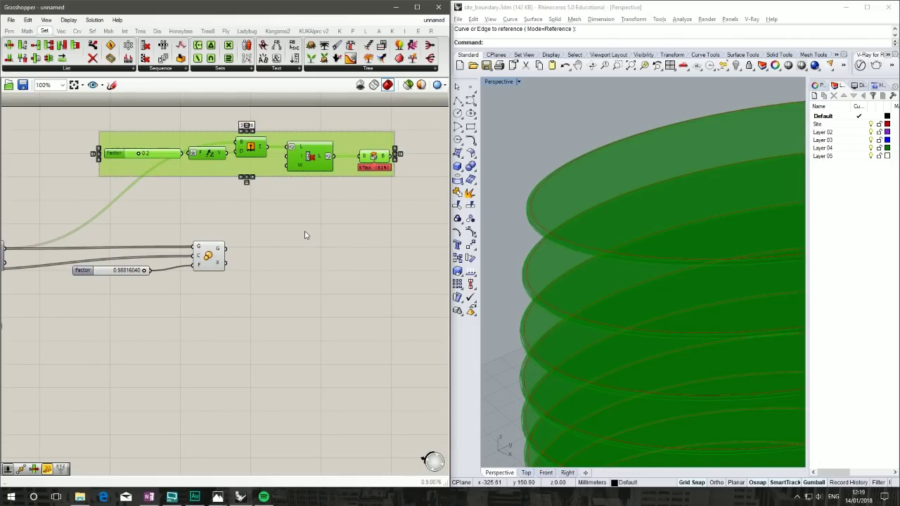
{"action": "left_click_drag", "start_coordinate": [260, 166], "coordinate": [305, 345], "text": "alt"}
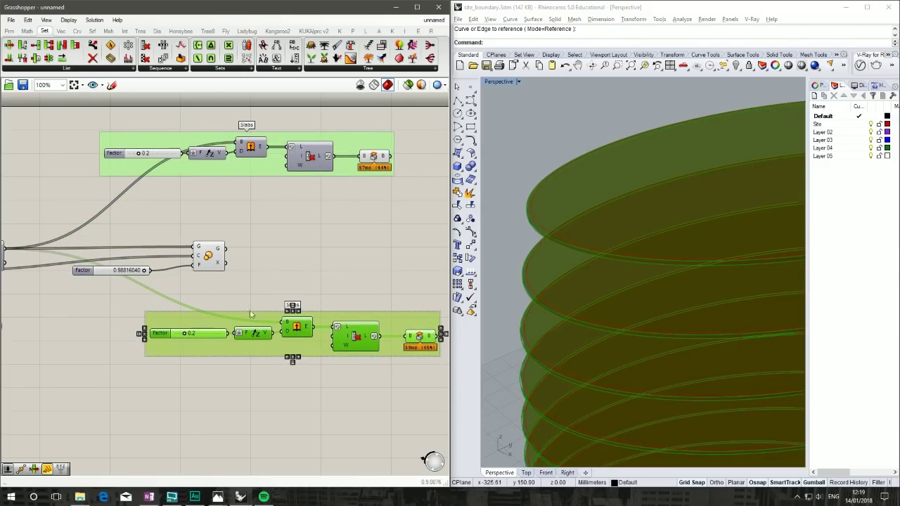
{"action": "left_click_drag", "start_coordinate": [256, 306], "coordinate": [83, 220]}
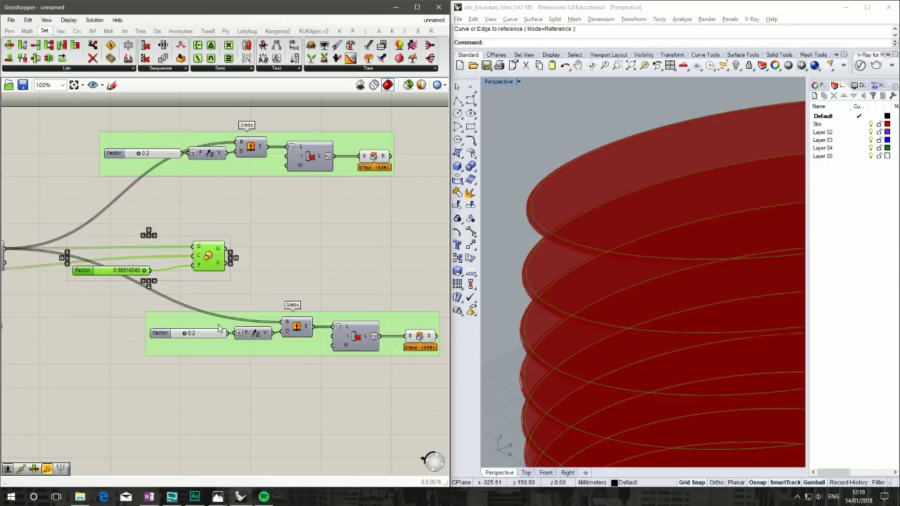
{"action": "right_click", "coordinate": [277, 347]}
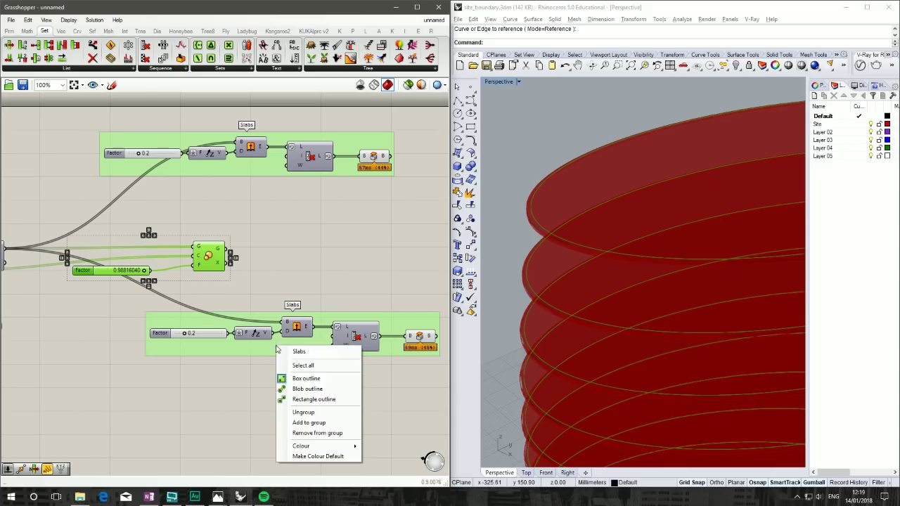
{"action": "left_click", "coordinate": [323, 423]}
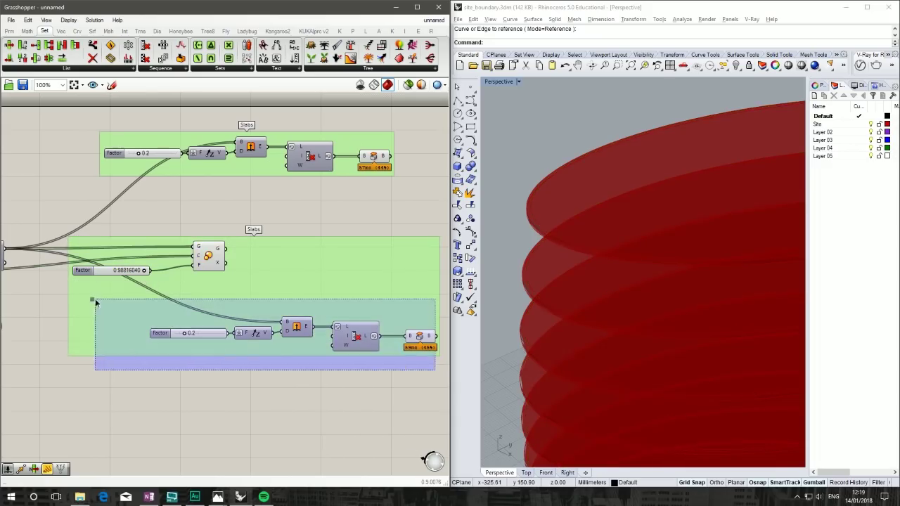
Step: Move the copied extrusion chain closer to Scale and feed the scaled geometry into its Extrude base input
{"action": "left_click_drag", "start_coordinate": [96, 302], "coordinate": [97, 302]}
{"action": "left_click_drag", "start_coordinate": [296, 326], "coordinate": [314, 286]}
{"action": "left_click", "coordinate": [226, 260]}
{"action": "left_click_drag", "start_coordinate": [225, 250], "coordinate": [296, 285]}
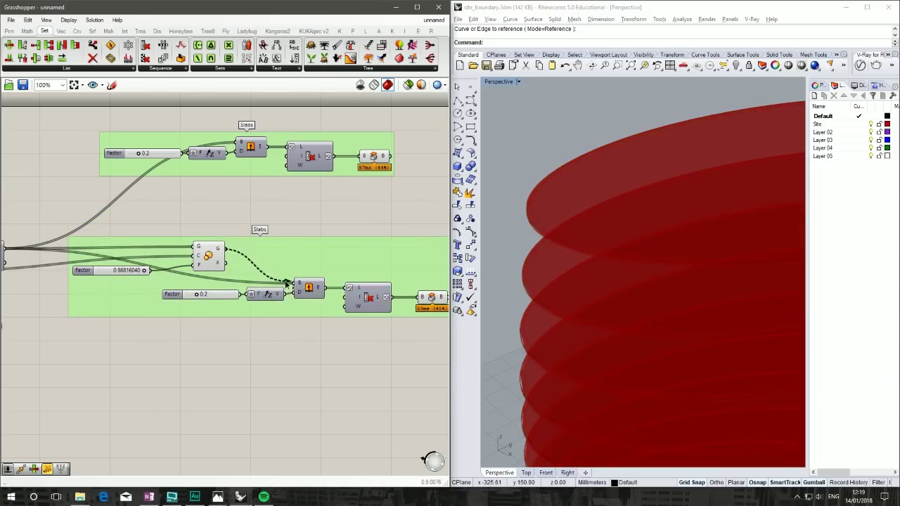
Step: Rename the copied group containing the Scale component as Balustrades
{"action": "right_click", "coordinate": [285, 252]}
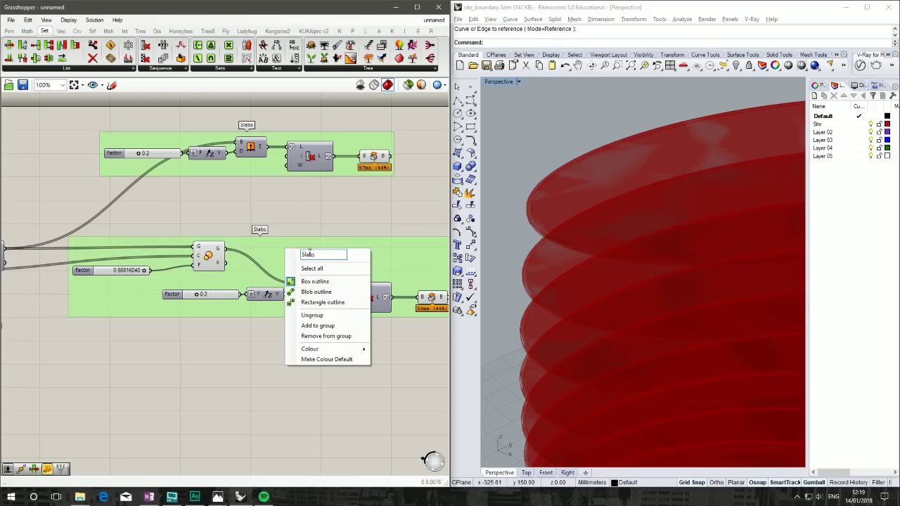
{"action": "type", "text": "Balustrade"}
{"action": "key", "text": "Return"}
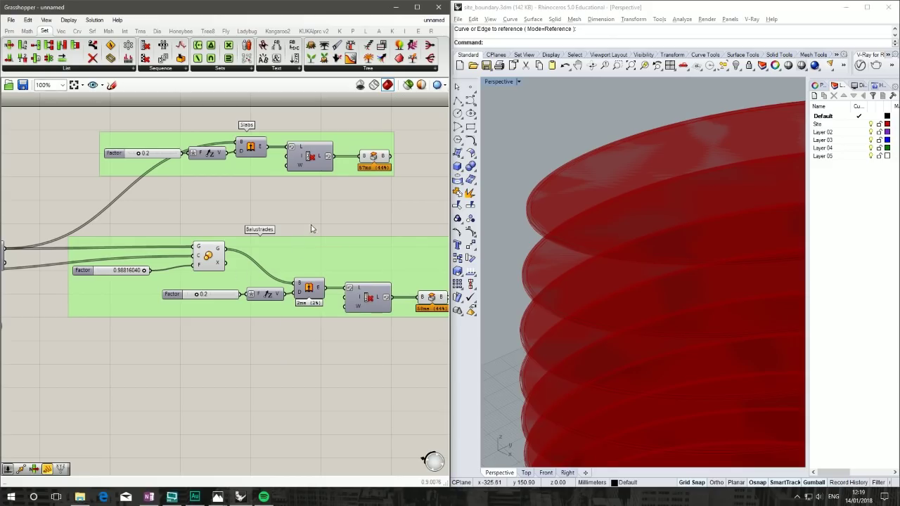
Step: Remove the x*-1 expression from the Unit Z Factor input in the Balustrades group
{"action": "right_click", "coordinate": [252, 295]}
{"action": "mouse_move", "coordinate": [346, 382]}
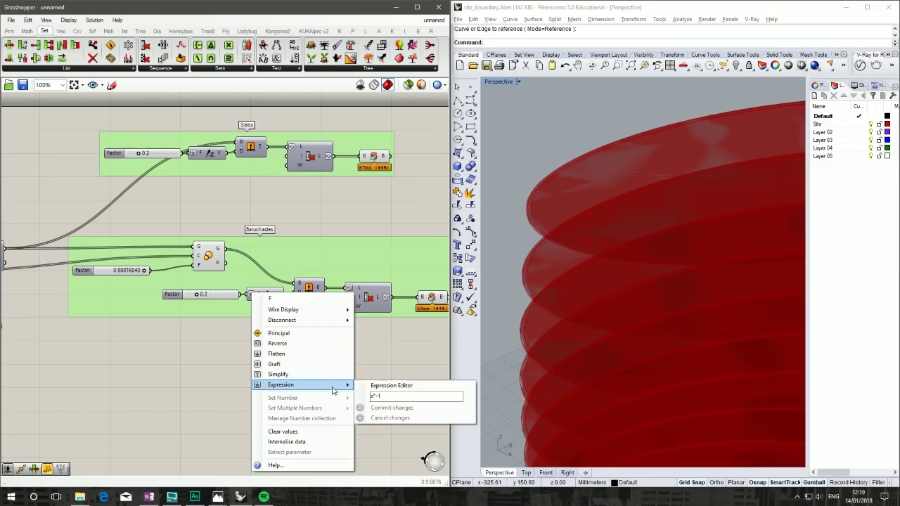
{"action": "key", "text": "ctrl+a"}
{"action": "key", "text": "BackSpace"}
{"action": "left_click", "coordinate": [380, 408]}
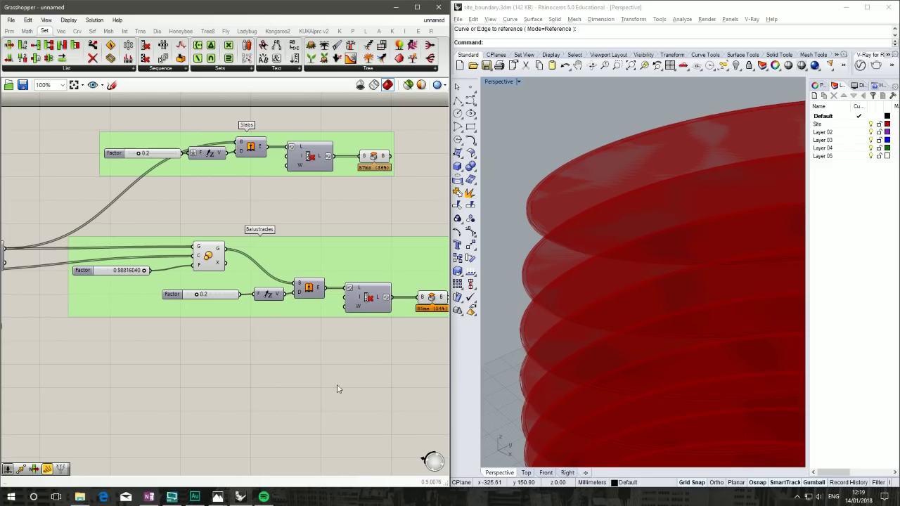
Step: Replace the Balustrades group's 0.2 Factor slider with a new 1.1 number slider wired into the Unit Z Factor input
{"action": "left_click", "coordinate": [175, 295]}
{"action": "key", "text": "Delete"}
{"action": "double_click", "coordinate": [195, 334]}
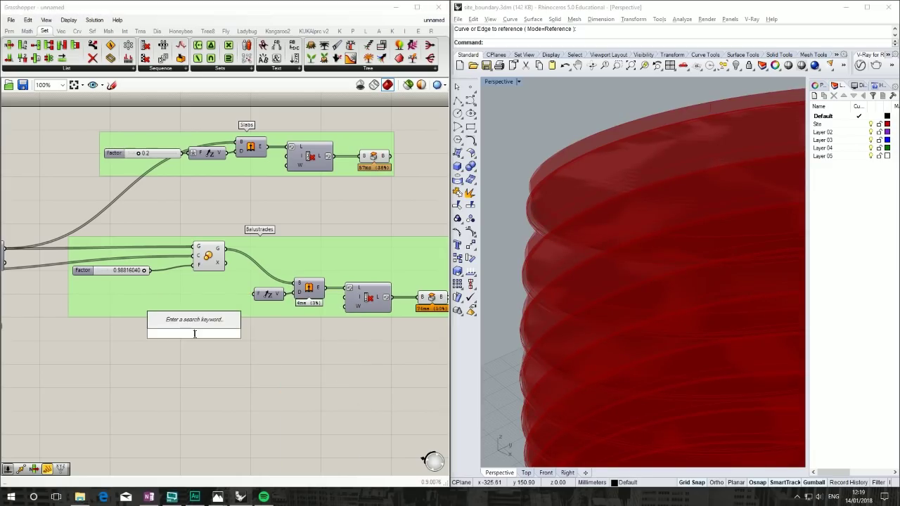
{"action": "type", "text": "1"}
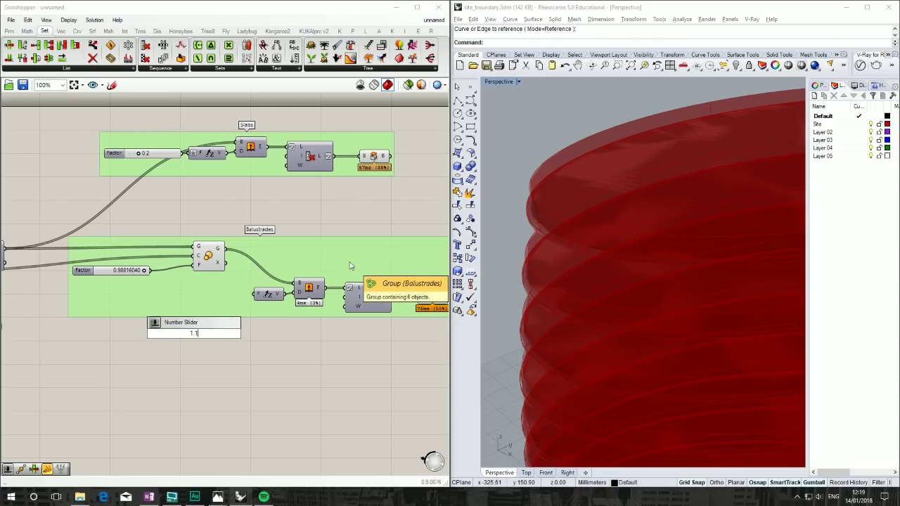
{"action": "type", "text": ".1"}
{"action": "key", "text": "Return"}
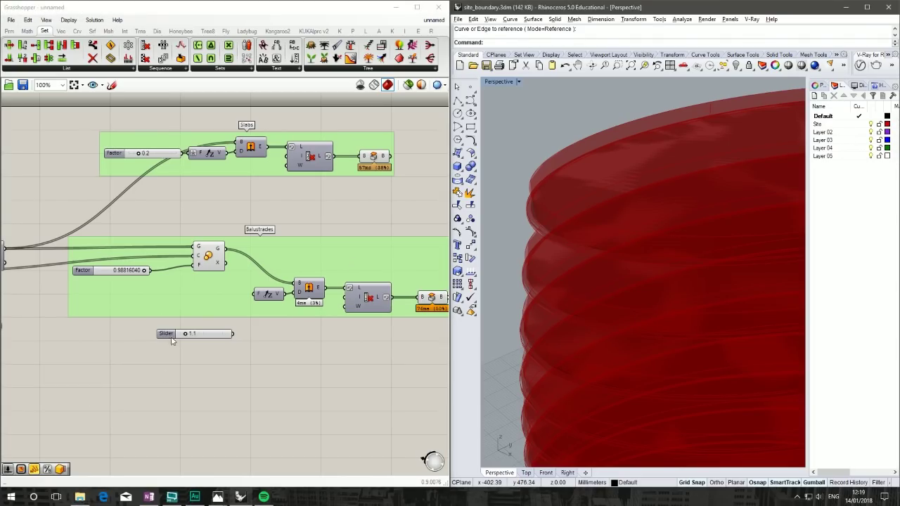
{"action": "left_click_drag", "start_coordinate": [171, 339], "coordinate": [168, 295]}
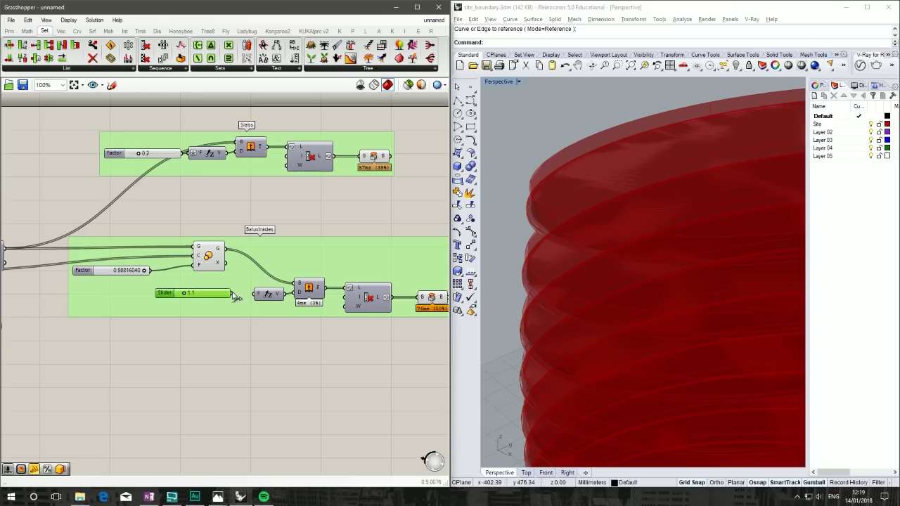
{"action": "left_click_drag", "start_coordinate": [257, 296], "coordinate": [257, 296]}
{"action": "left_click_drag", "start_coordinate": [164, 297], "coordinate": [173, 297]}
{"action": "left_click", "coordinate": [279, 394]}
Step: Select the Slabs group's components and turn off their preview
{"action": "right_click_drag", "start_coordinate": [341, 255], "coordinate": [225, 199]}
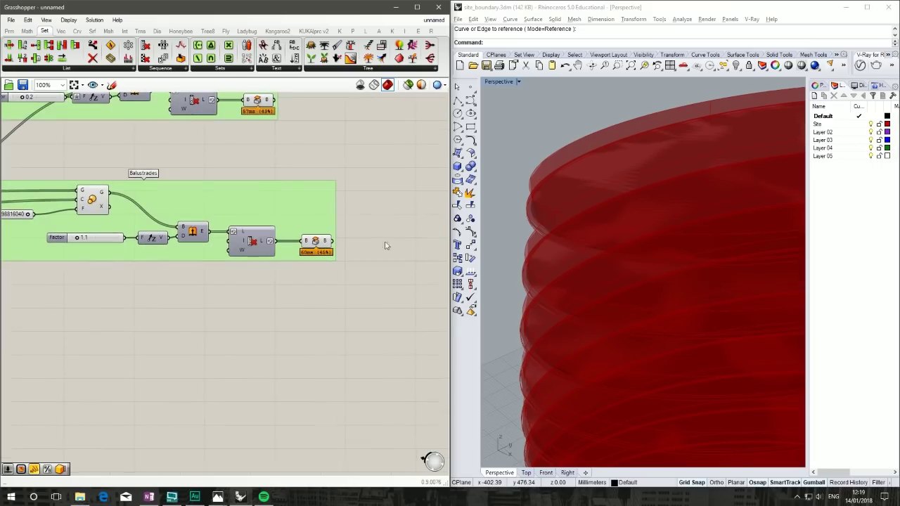
{"action": "right_click_drag", "start_coordinate": [548, 190], "coordinate": [617, 297]}
{"action": "right_click_drag", "start_coordinate": [138, 128], "coordinate": [204, 180]}
{"action": "left_click_drag", "start_coordinate": [354, 195], "coordinate": [28, 97]}
{"action": "middle_click", "coordinate": [166, 144]}
{"action": "left_click", "coordinate": [193, 111]}
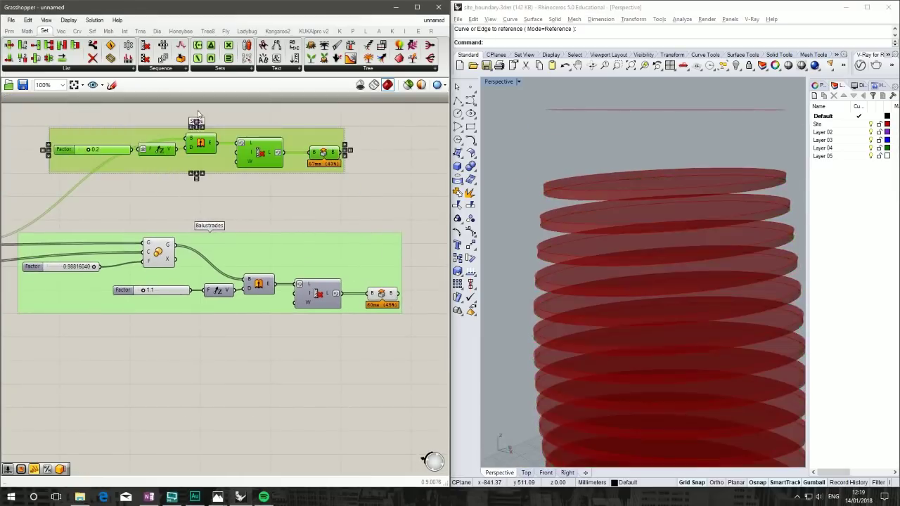
Step: Examine the balustrade extrusions around the upper floors of the tower in the Rhino viewport
{"action": "scroll", "coordinate": [704, 171], "scroll_direction": "up", "scroll_amount": 3}
{"action": "scroll", "coordinate": [709, 180], "scroll_direction": "down", "scroll_amount": 2}
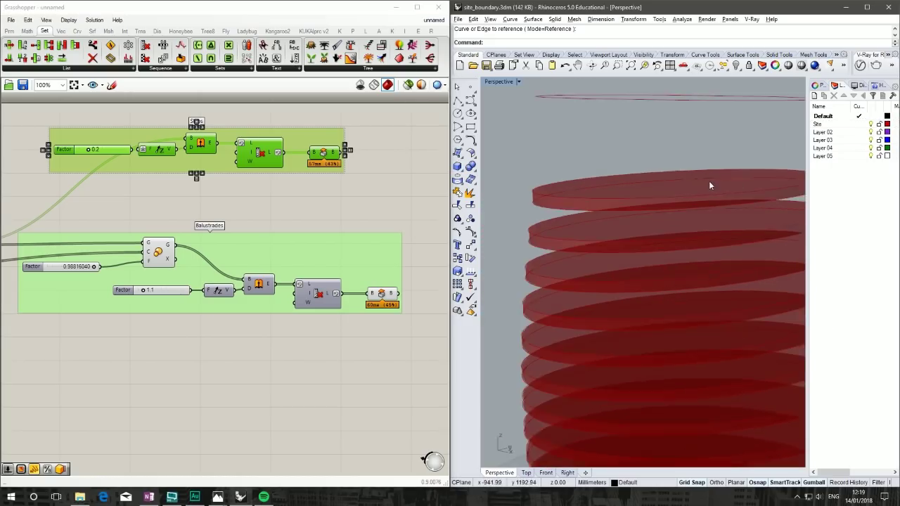
{"action": "right_click_drag", "start_coordinate": [690, 176], "coordinate": [562, 201]}
{"action": "right_click_drag", "start_coordinate": [646, 172], "coordinate": [647, 201]}
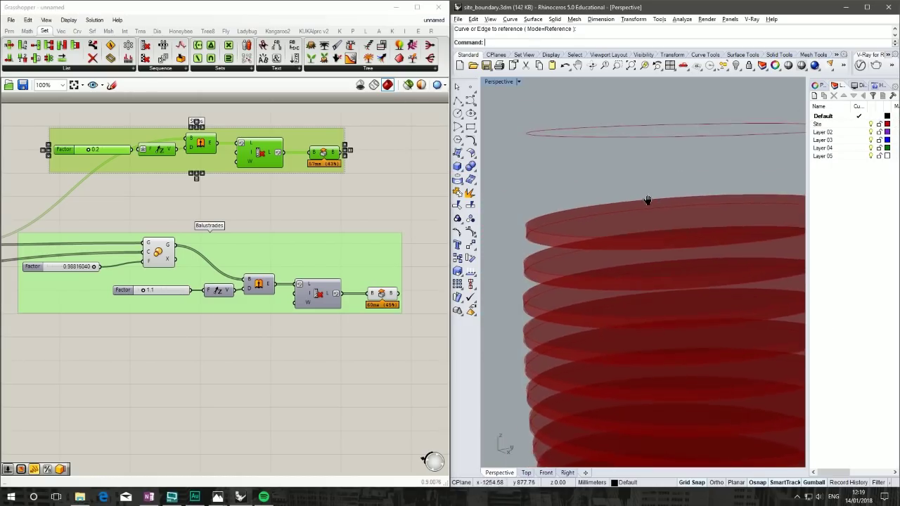
{"action": "right_click_drag", "start_coordinate": [630, 275], "coordinate": [583, 252]}
{"action": "right_click_drag", "start_coordinate": [577, 317], "coordinate": [605, 215]}
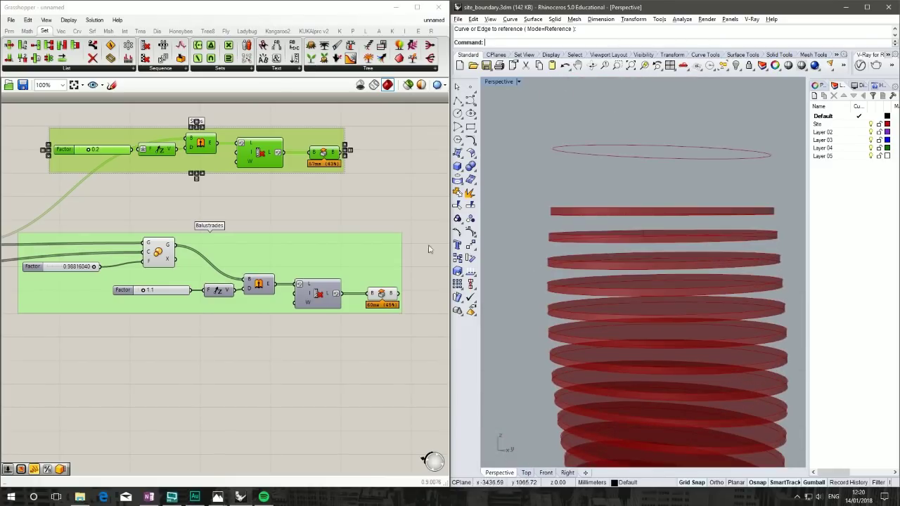
{"action": "right_click_drag", "start_coordinate": [757, 262], "coordinate": [577, 225]}
{"action": "left_click", "coordinate": [334, 154]}
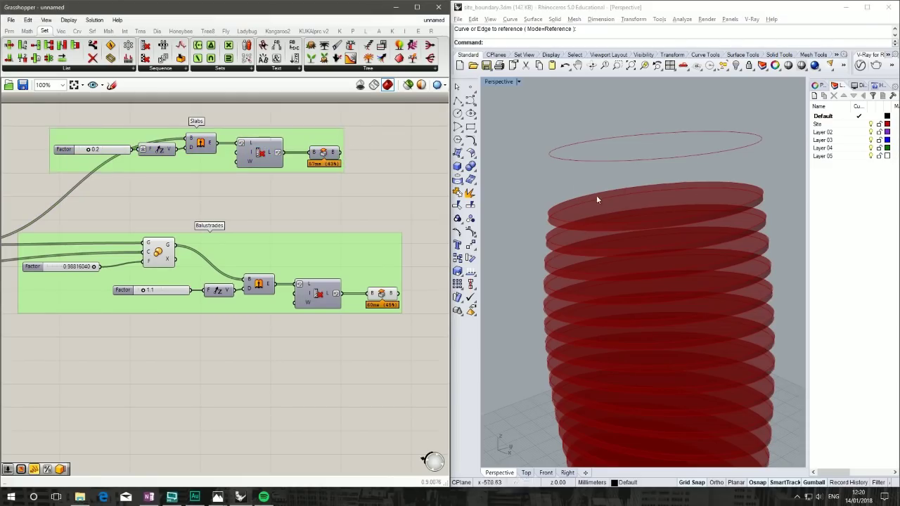
{"action": "right_click_drag", "start_coordinate": [334, 200], "coordinate": [345, 166]}
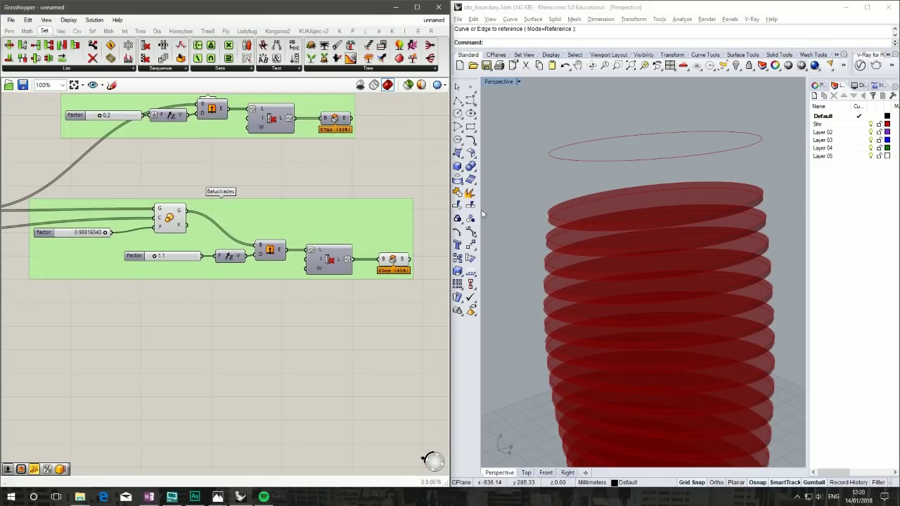
{"action": "right_click_drag", "start_coordinate": [642, 227], "coordinate": [664, 223]}
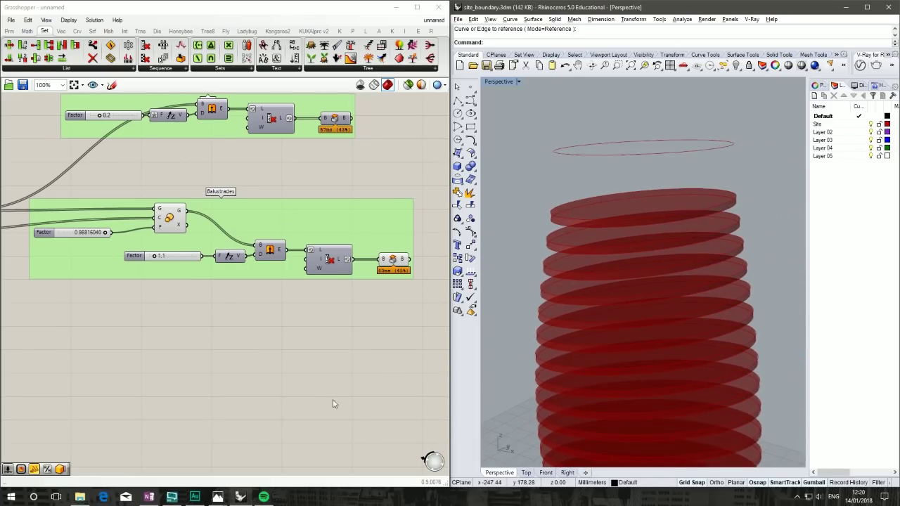
Step: Add a Divide Curve component to the Balustrades area and feed the scaled geometry into its Curve input
{"action": "double_click", "coordinate": [285, 184]}
{"action": "type", "text": "div"}
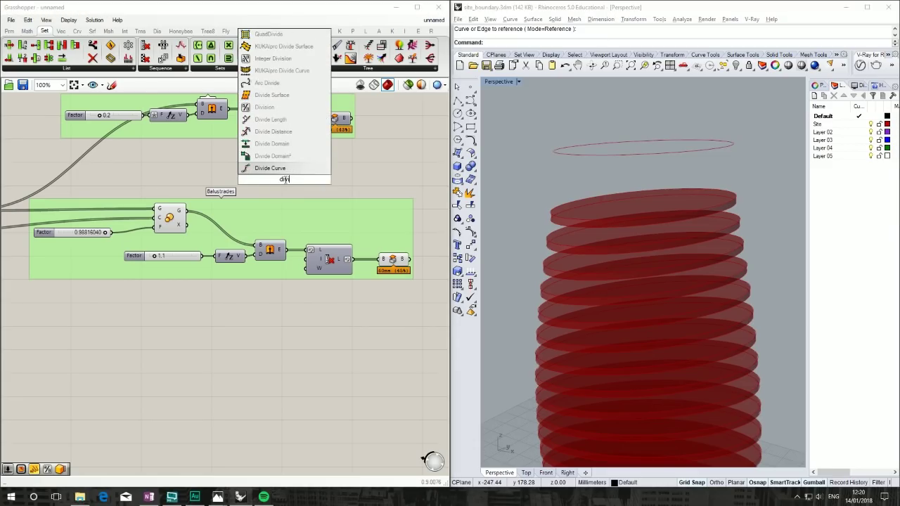
{"action": "key", "text": "Return"}
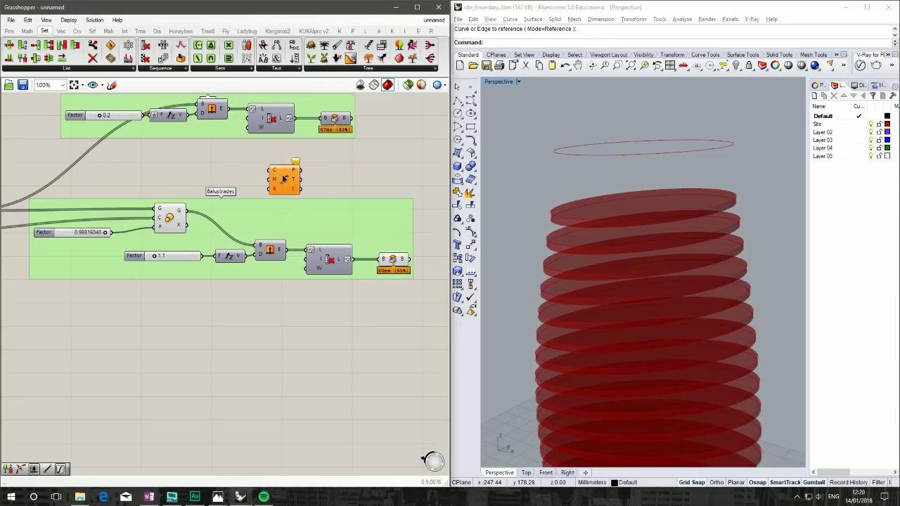
{"action": "left_click_drag", "start_coordinate": [284, 180], "coordinate": [261, 222]}
{"action": "scroll", "coordinate": [168, 169], "scroll_direction": "up", "scroll_amount": 3}
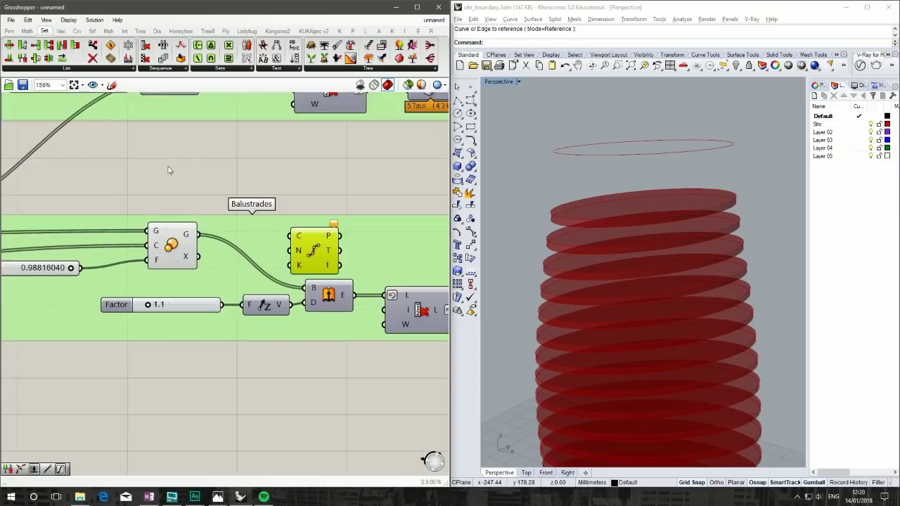
{"action": "left_click_drag", "start_coordinate": [162, 221], "coordinate": [238, 239]}
{"action": "left_click", "coordinate": [200, 373]}
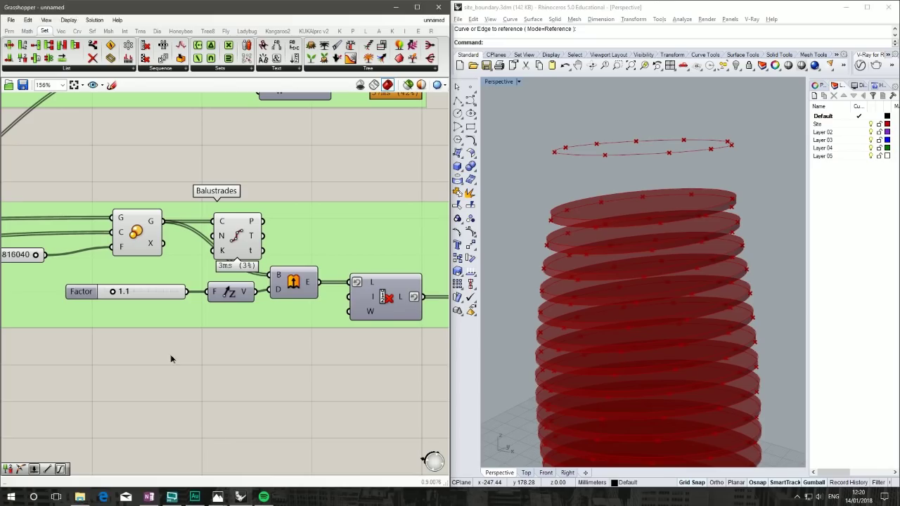
Step: Add a number slider set to 50 and wire it into the Divide Curve Count input
{"action": "double_click", "coordinate": [170, 359]}
{"action": "type", "text": "50"}
{"action": "key", "text": "Return"}
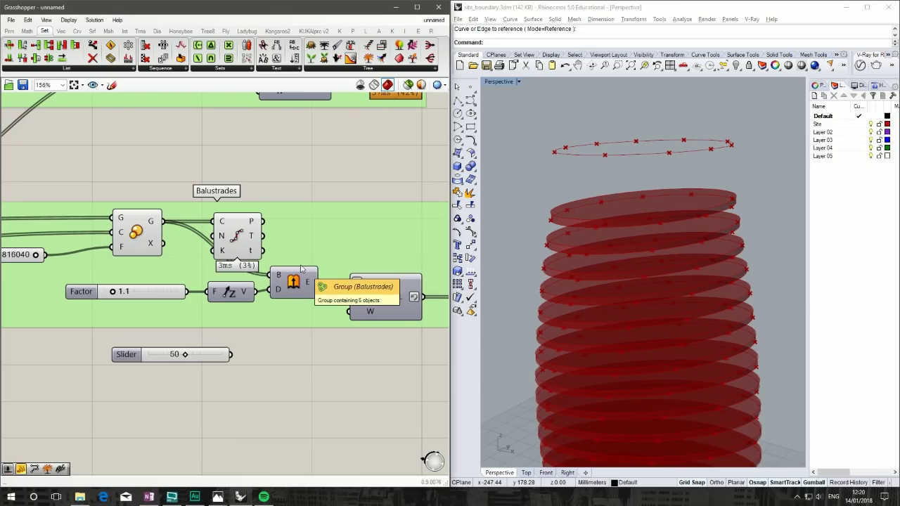
{"action": "left_click_drag", "start_coordinate": [153, 359], "coordinate": [106, 273]}
{"action": "left_click_drag", "start_coordinate": [184, 267], "coordinate": [213, 235]}
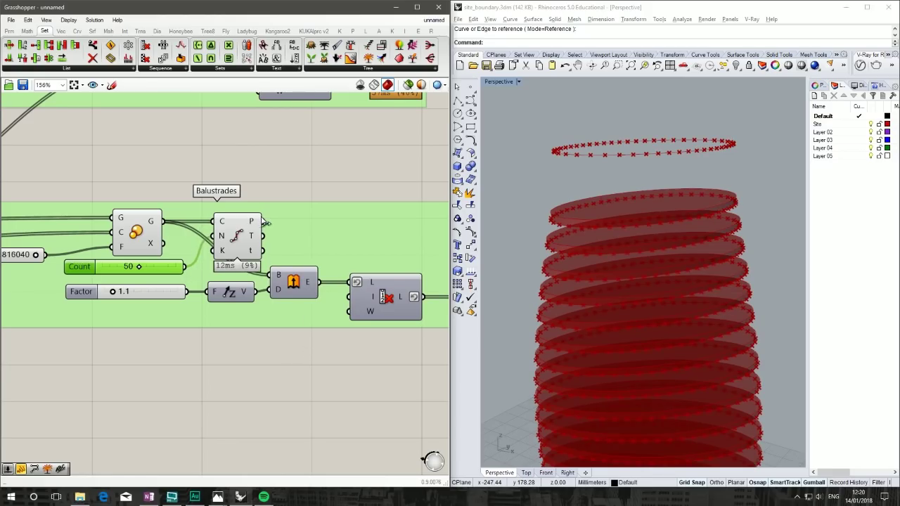
Step: Add a PolyLine component beside Divide Curve and feed the division points into its Vertices input
{"action": "left_click_drag", "start_coordinate": [265, 223], "coordinate": [273, 278]}
{"action": "left_click_drag", "start_coordinate": [263, 221], "coordinate": [285, 225]}
{"action": "double_click", "coordinate": [334, 162]}
{"action": "type", "text": "poly"}
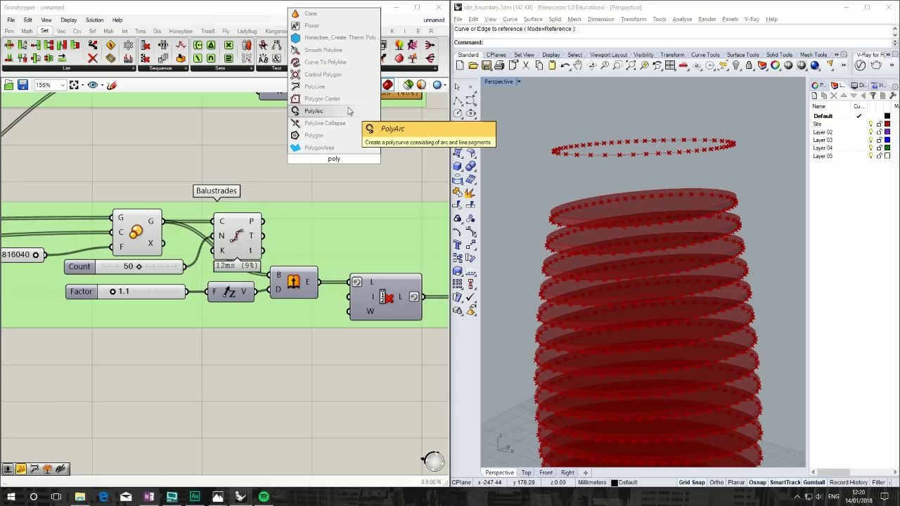
{"action": "left_click", "coordinate": [345, 87]}
{"action": "left_click_drag", "start_coordinate": [324, 163], "coordinate": [311, 231]}
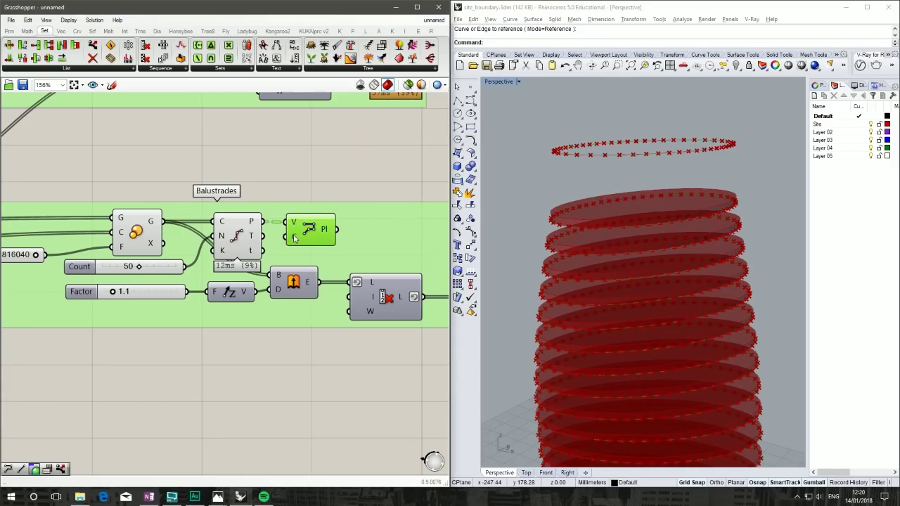
Step: Set the PolyLine's Closed Boolean and flatten its polyline output
{"action": "right_click", "coordinate": [295, 238]}
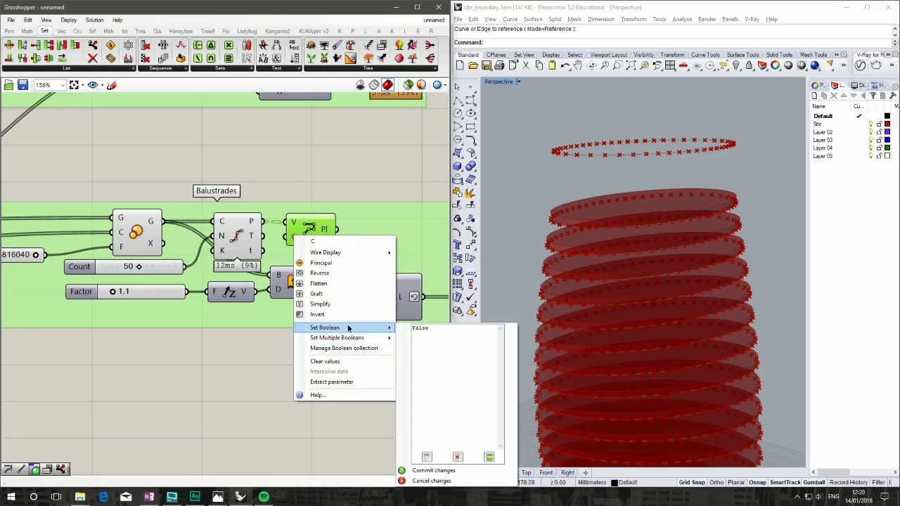
{"action": "mouse_move", "coordinate": [351, 327]}
{"action": "left_click", "coordinate": [418, 339]}
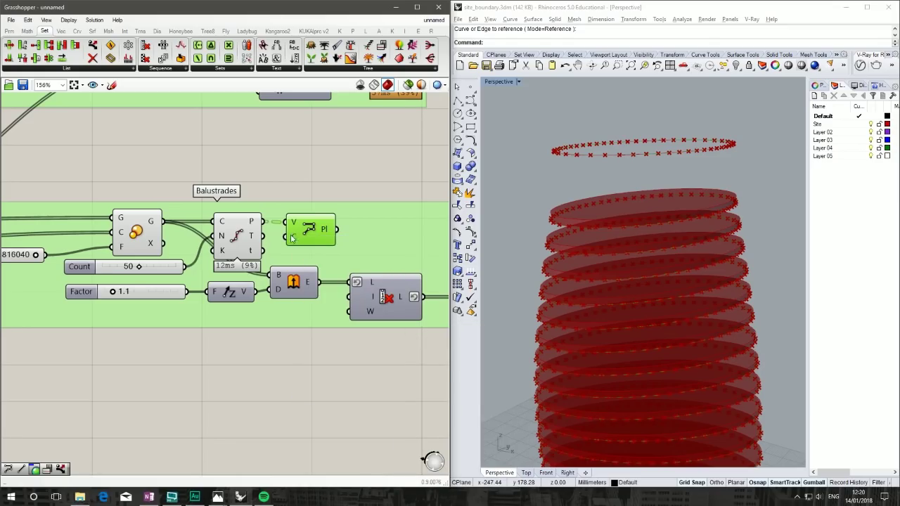
{"action": "right_click", "coordinate": [329, 232]}
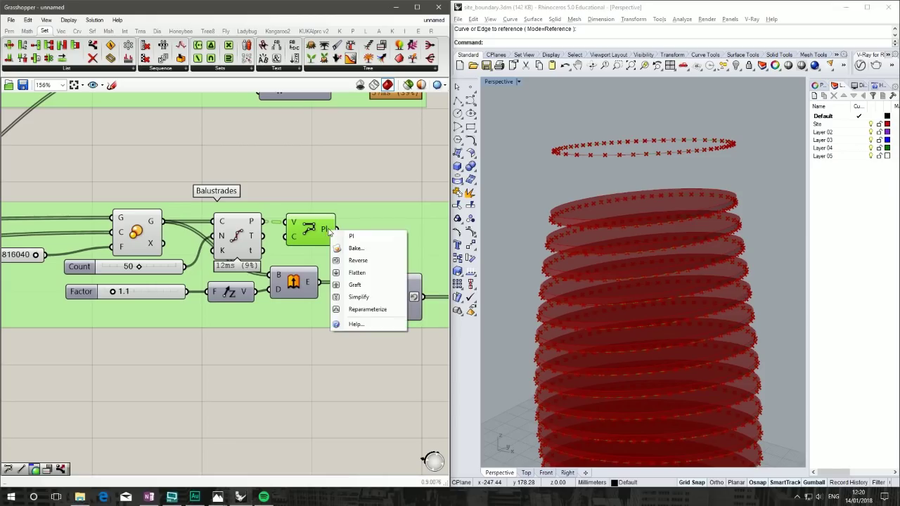
{"action": "left_click", "coordinate": [359, 272]}
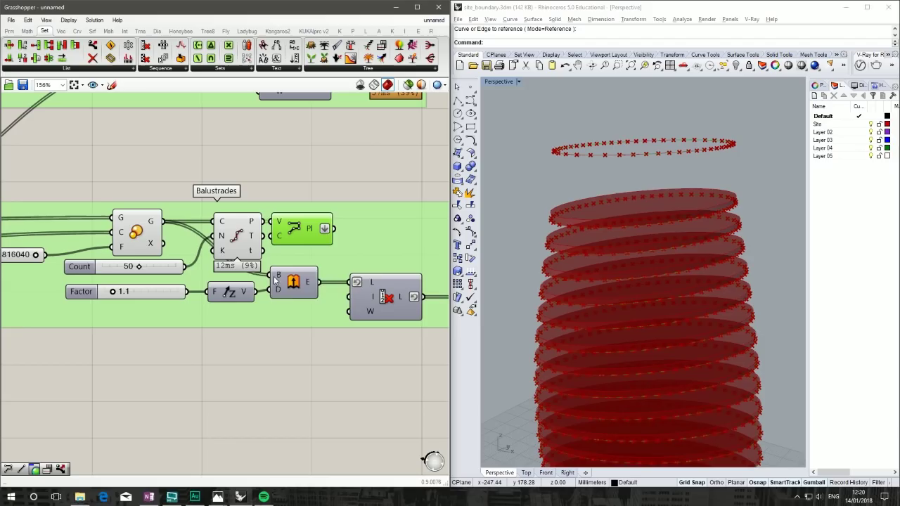
Step: Space out the Balustrades extrusion chain and replace the Extrude base input with the flattened polylines
{"action": "mouse_move", "coordinate": [275, 280]}
{"action": "left_mouse_down"}
{"action": "mouse_move", "coordinate": [302, 286]}
{"action": "mouse_move", "coordinate": [280, 282]}
{"action": "left_mouse_up"}
{"action": "right_click_drag", "start_coordinate": [336, 286], "coordinate": [293, 281]}
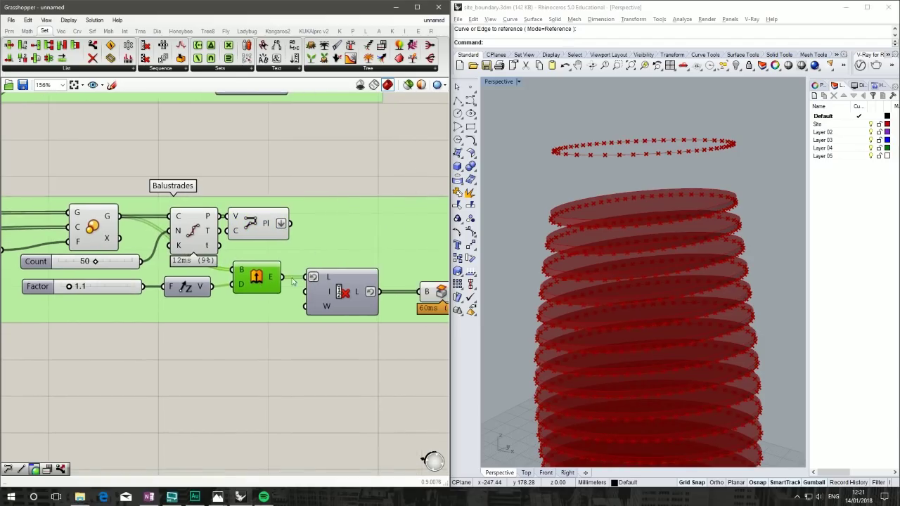
{"action": "left_click_drag", "start_coordinate": [430, 294], "coordinate": [480, 287]}
{"action": "left_click_drag", "start_coordinate": [271, 280], "coordinate": [353, 280]}
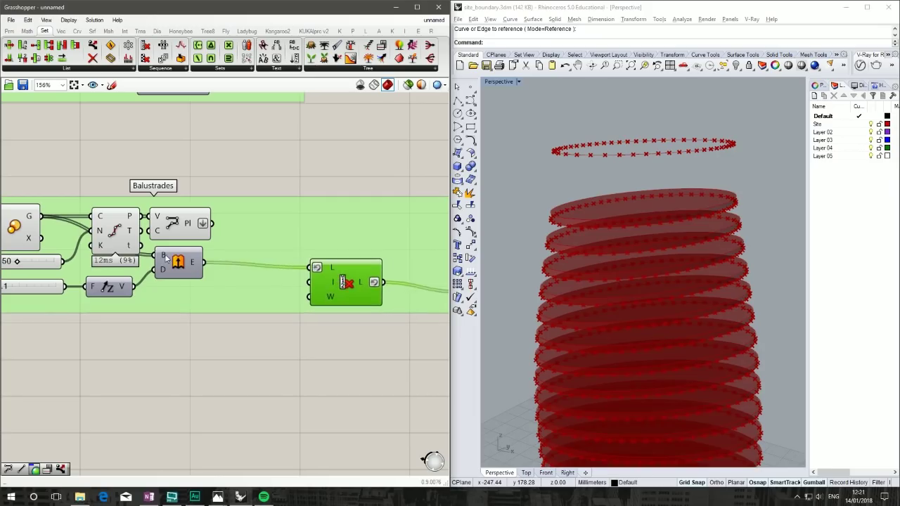
{"action": "left_click_drag", "start_coordinate": [164, 263], "coordinate": [244, 249]}
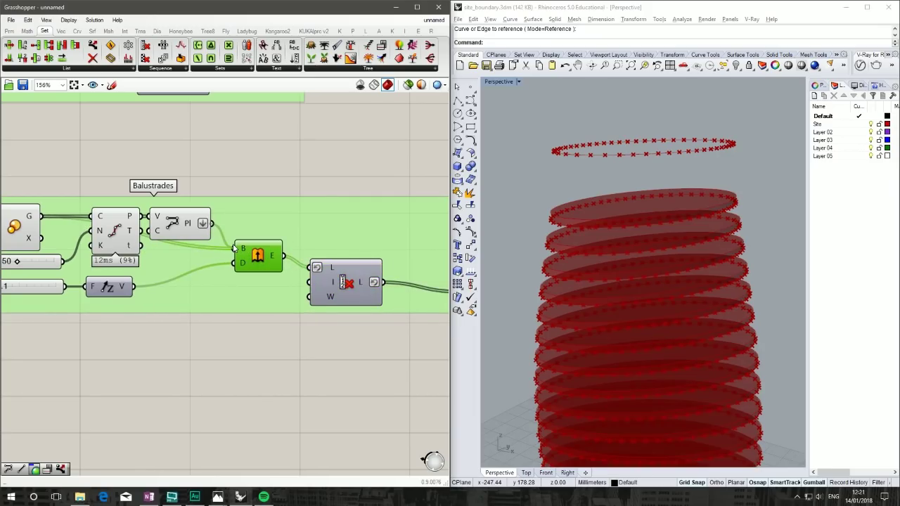
{"action": "left_click_drag", "start_coordinate": [235, 247], "coordinate": [236, 248]}
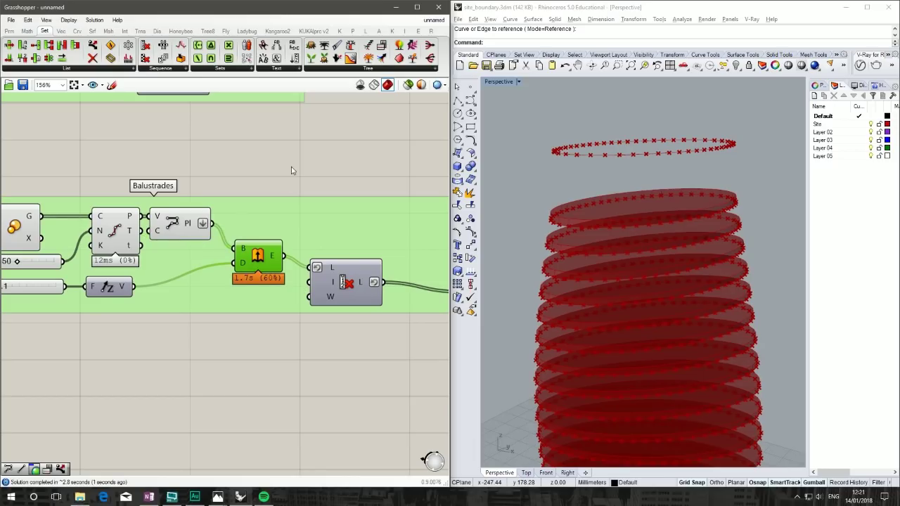
Step: Inspect the segmented balustrade extrusions up close in the Rhino viewport
{"action": "scroll", "coordinate": [616, 204], "scroll_direction": "up", "scroll_amount": 5}
{"action": "scroll", "coordinate": [610, 207], "scroll_direction": "down", "scroll_amount": 3}
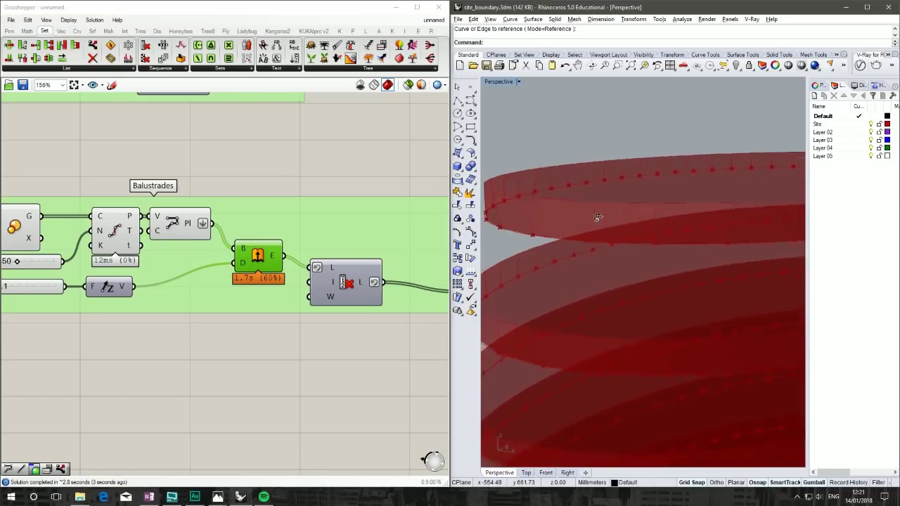
{"action": "scroll", "coordinate": [607, 211], "scroll_direction": "up", "scroll_amount": 3}
{"action": "scroll", "coordinate": [610, 211], "scroll_direction": "down", "scroll_amount": 4}
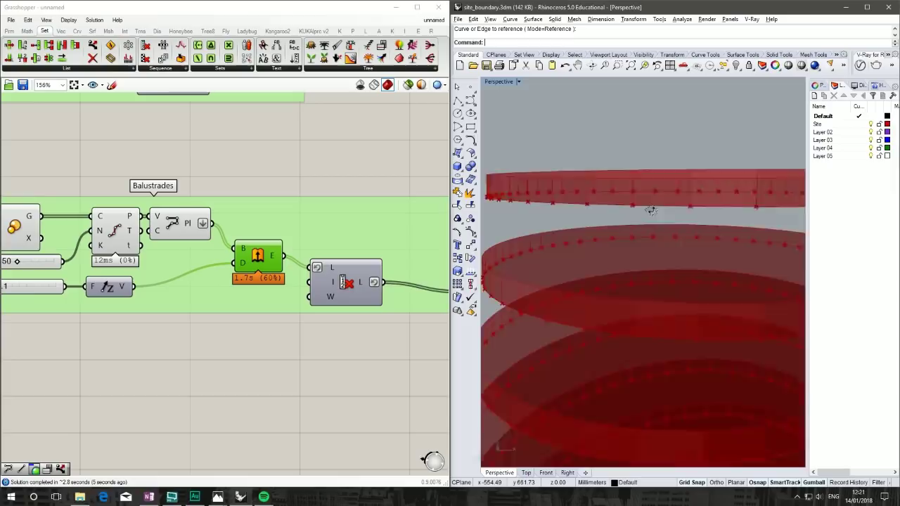
{"action": "right_click_drag", "start_coordinate": [611, 211], "coordinate": [587, 198]}
{"action": "scroll", "coordinate": [587, 204], "scroll_direction": "down", "scroll_amount": 5}
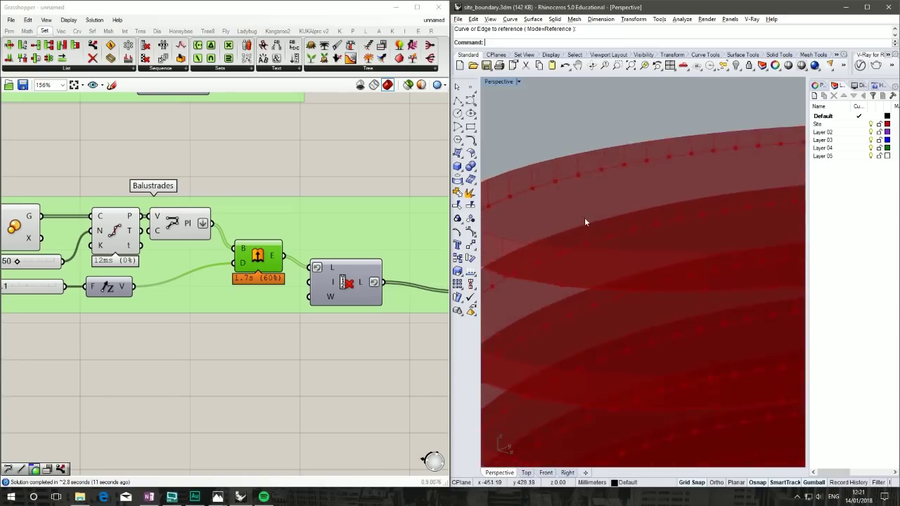
Step: Move the cap component closer to the cull component at the end of the Balustrades chain
{"action": "right_click_drag", "start_coordinate": [373, 208], "coordinate": [262, 185]}
{"action": "scroll", "coordinate": [310, 204], "scroll_direction": "down", "scroll_amount": 2}
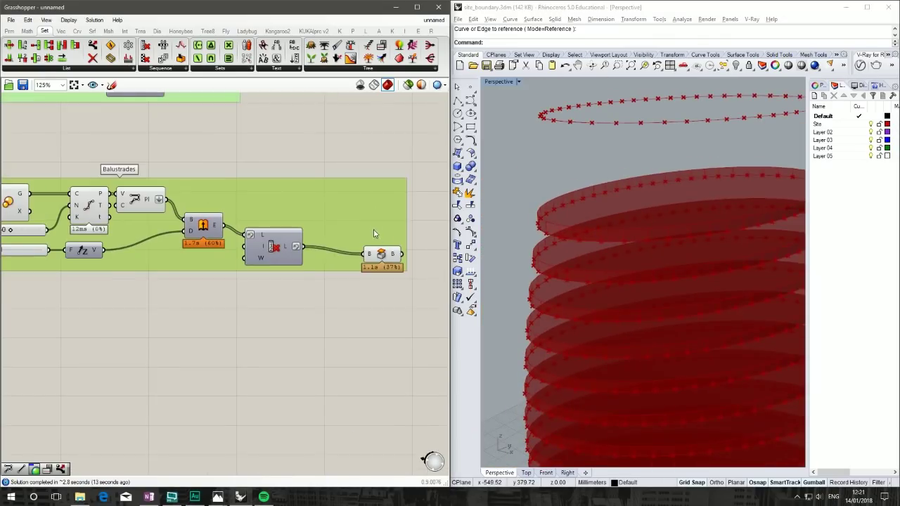
{"action": "left_click", "coordinate": [365, 218]}
{"action": "left_click", "coordinate": [369, 315]}
{"action": "mouse_move", "coordinate": [365, 218]}
{"action": "left_mouse_down"}
{"action": "mouse_move", "coordinate": [353, 226]}
{"action": "mouse_move", "coordinate": [346, 202]}
{"action": "mouse_move", "coordinate": [362, 235]}
{"action": "left_mouse_up"}
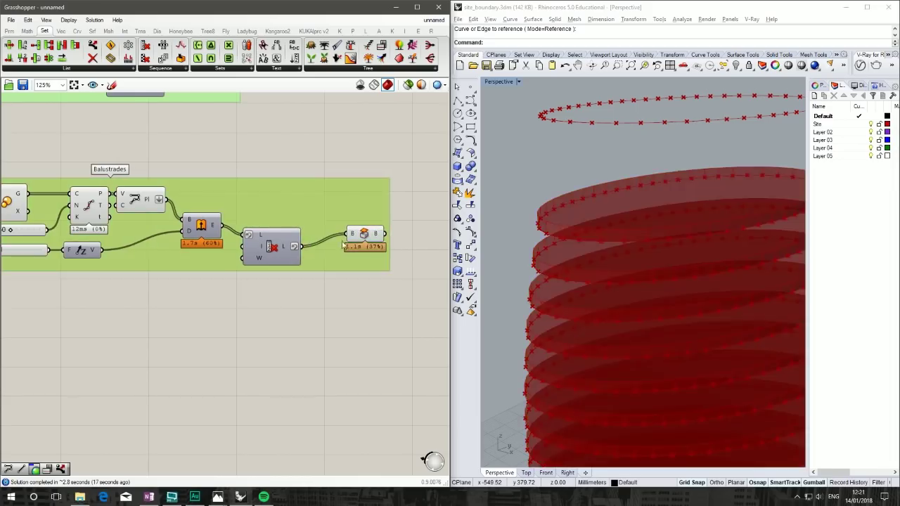
Step: Delete the cap component from the Balustrades chain and move the cull step ahead of the Extrude, feeding it the polylines
{"action": "left_click_drag", "start_coordinate": [364, 233], "coordinate": [362, 204]}
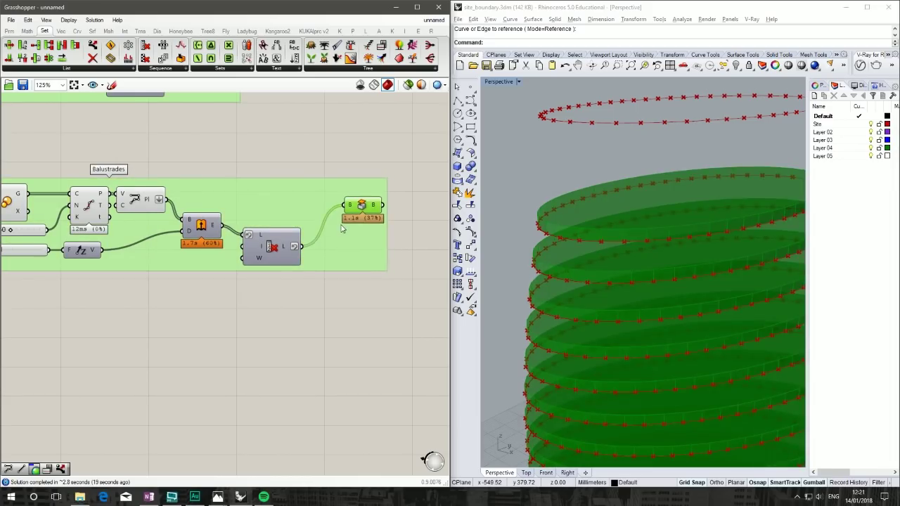
{"action": "key", "text": "Delete"}
{"action": "left_click_drag", "start_coordinate": [266, 252], "coordinate": [276, 228]}
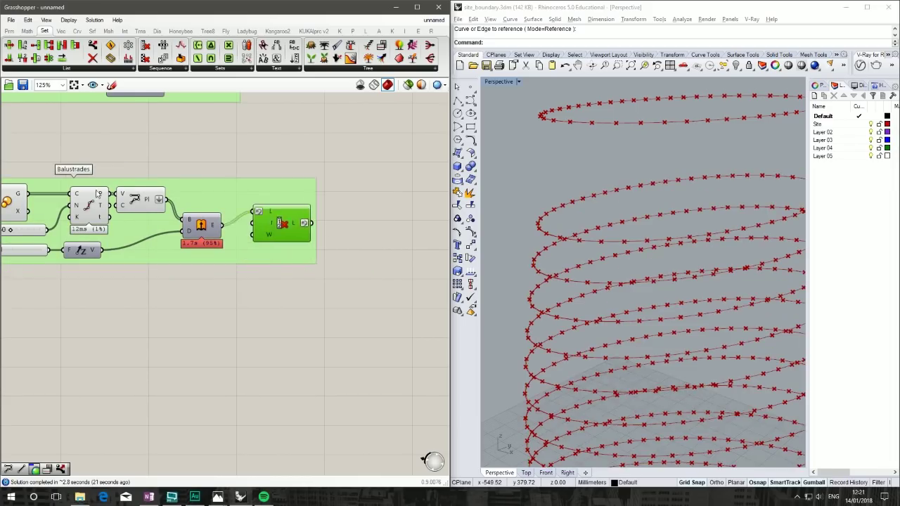
{"action": "left_click_drag", "start_coordinate": [202, 223], "coordinate": [295, 214]}
{"action": "mouse_move", "coordinate": [226, 238]}
{"action": "left_mouse_down"}
{"action": "mouse_move", "coordinate": [276, 216]}
{"action": "mouse_move", "coordinate": [287, 257]}
{"action": "mouse_move", "coordinate": [212, 243]}
{"action": "mouse_move", "coordinate": [228, 225]}
{"action": "left_mouse_up"}
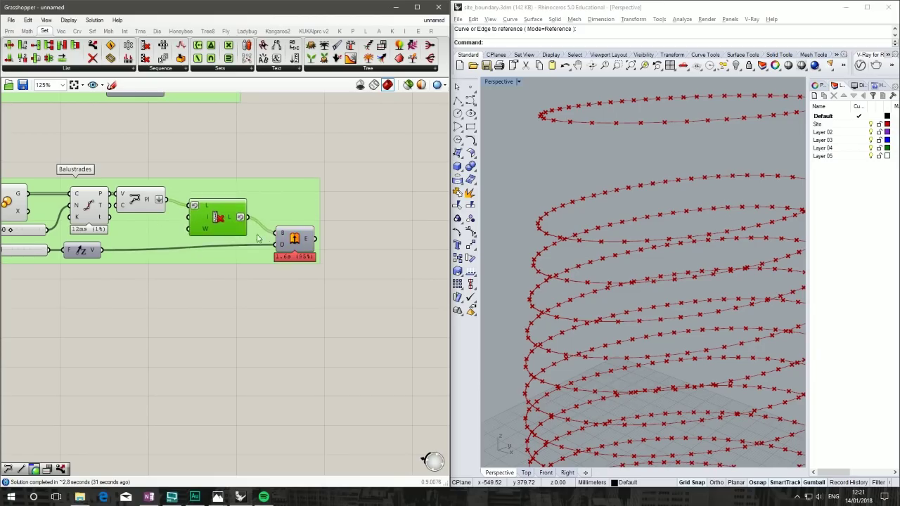
{"action": "left_click_drag", "start_coordinate": [306, 243], "coordinate": [286, 252]}
{"action": "left_click", "coordinate": [276, 301]}
Step: Turn on the preview of the Balustrades Extrude component and look over the rings in the Rhino viewport
{"action": "right_click", "coordinate": [294, 245]}
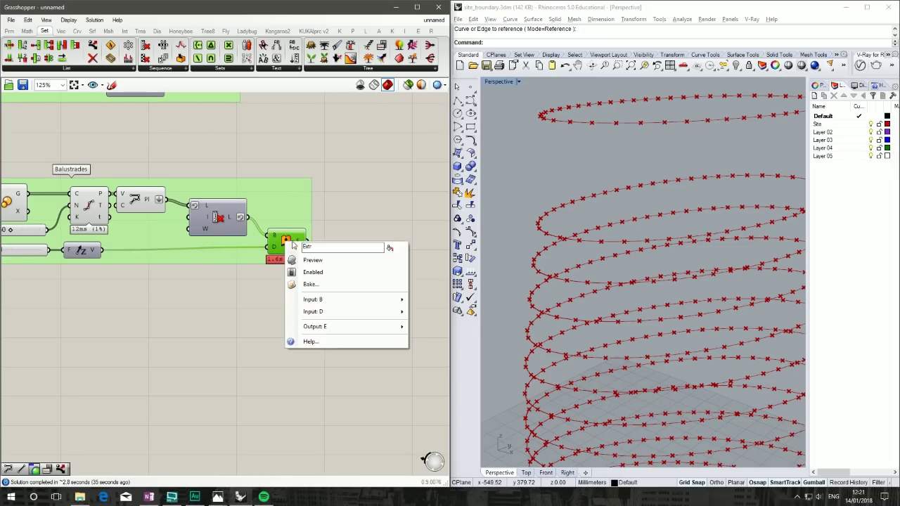
{"action": "left_click", "coordinate": [311, 260]}
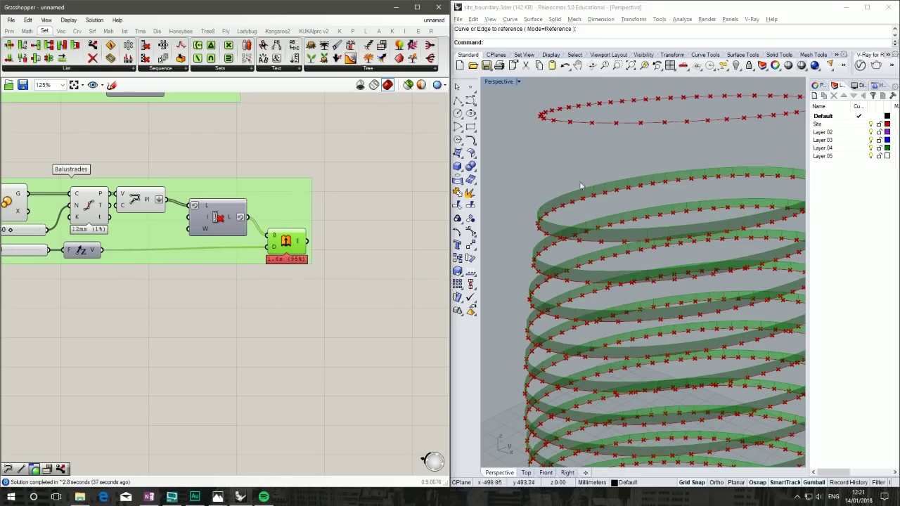
{"action": "right_click_drag", "start_coordinate": [493, 167], "coordinate": [551, 302]}
{"action": "scroll", "coordinate": [612, 239], "scroll_direction": "down", "scroll_amount": 5}
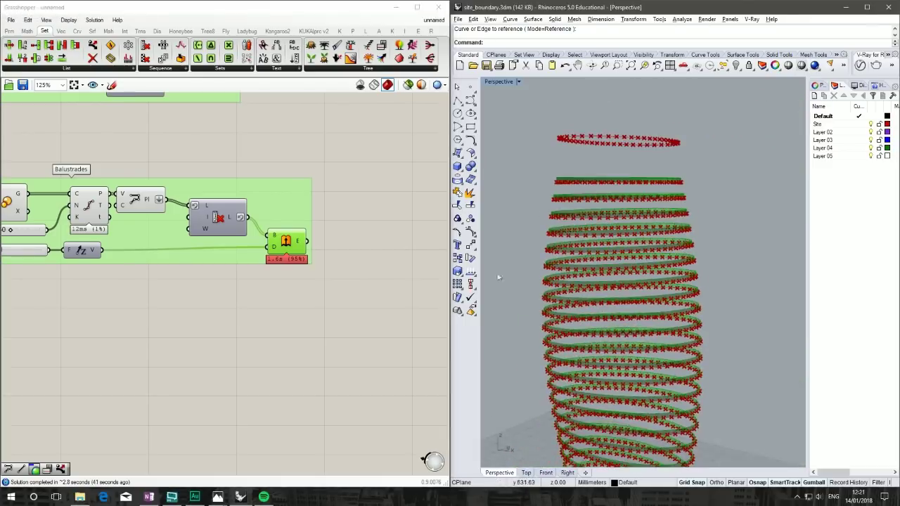
Step: Turn off the previews of the PolyLine and Divide Curve components in the Balustrades group
{"action": "right_click_drag", "start_coordinate": [141, 204], "coordinate": [256, 210]}
{"action": "left_click", "coordinate": [257, 206]}
{"action": "right_click", "coordinate": [257, 206]}
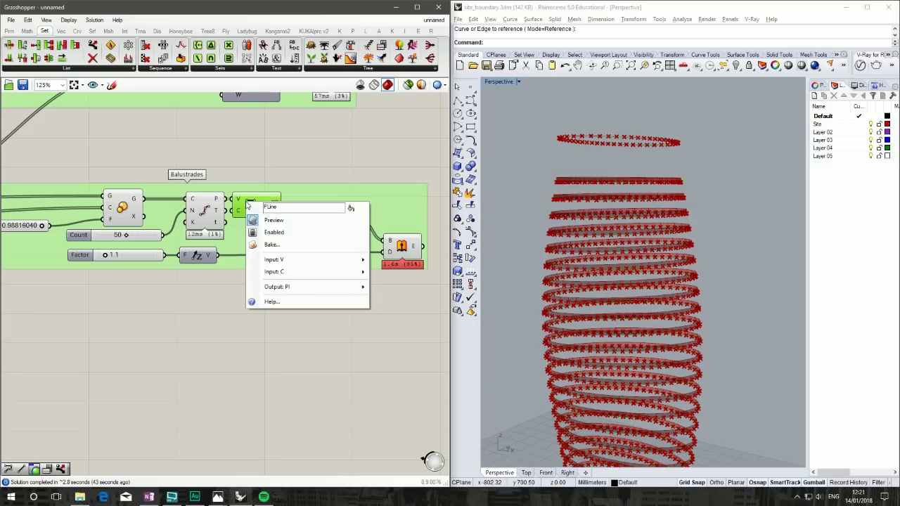
{"action": "left_click", "coordinate": [265, 222]}
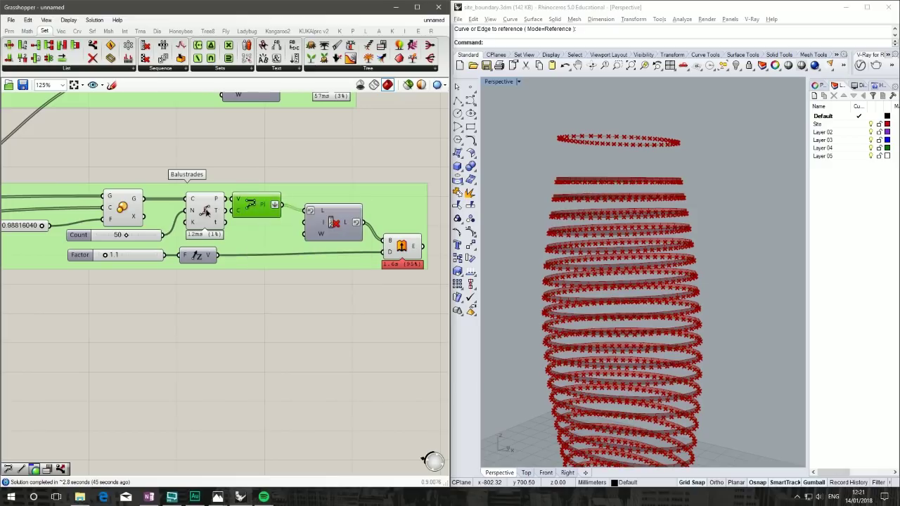
{"action": "right_click", "coordinate": [207, 212]}
{"action": "left_click", "coordinate": [229, 227]}
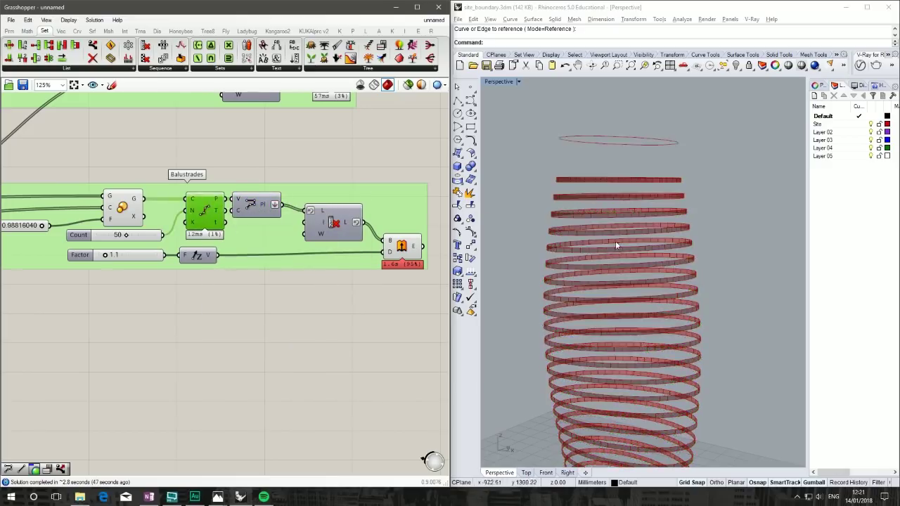
{"action": "right_click_drag", "start_coordinate": [616, 240], "coordinate": [612, 267]}
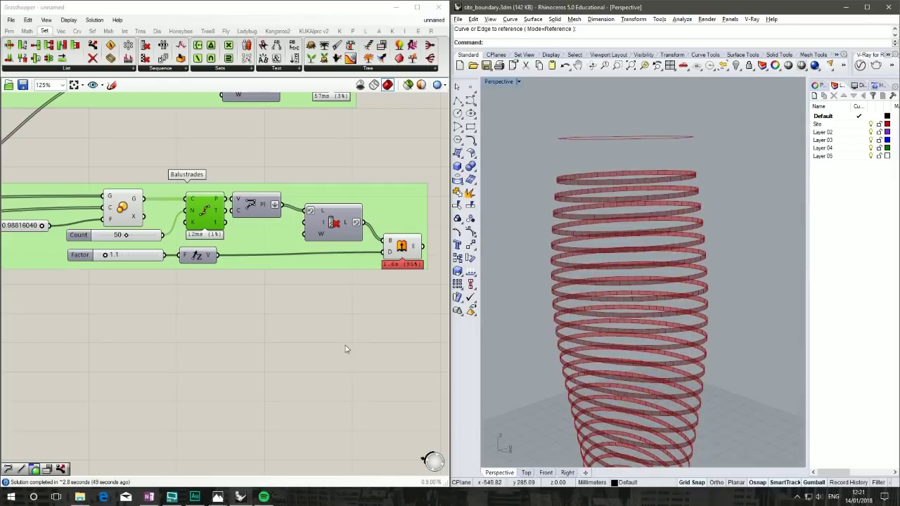
Step: Recolour the Balustrades group light blue
{"action": "scroll", "coordinate": [346, 349], "scroll_direction": "down", "scroll_amount": 3}
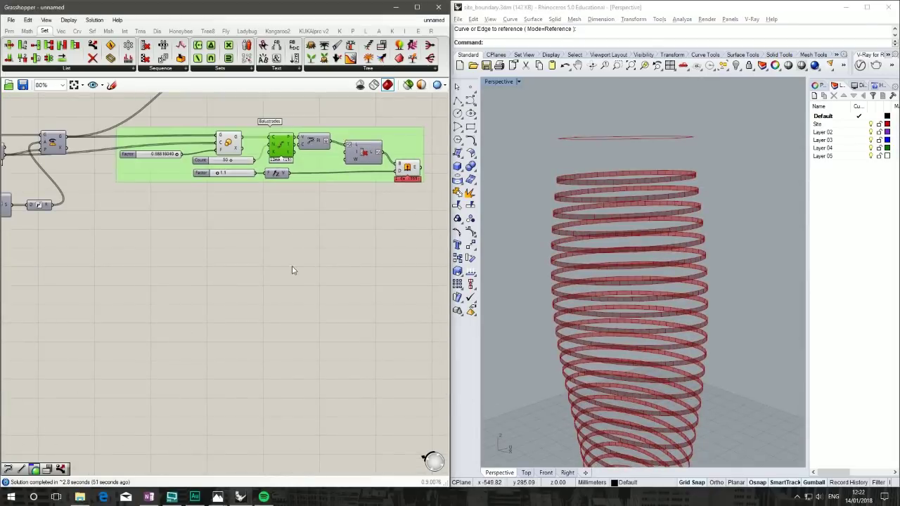
{"action": "right_click_drag", "start_coordinate": [293, 270], "coordinate": [216, 280]}
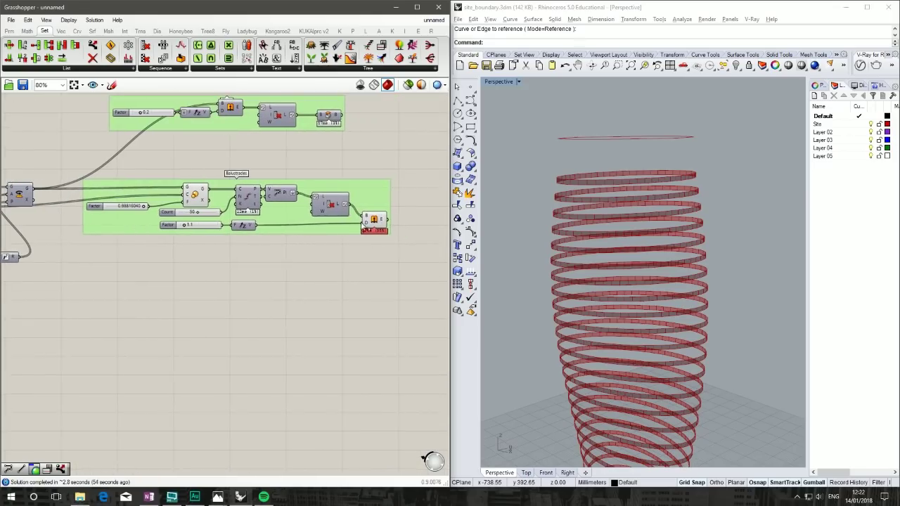
{"action": "right_click", "coordinate": [293, 220]}
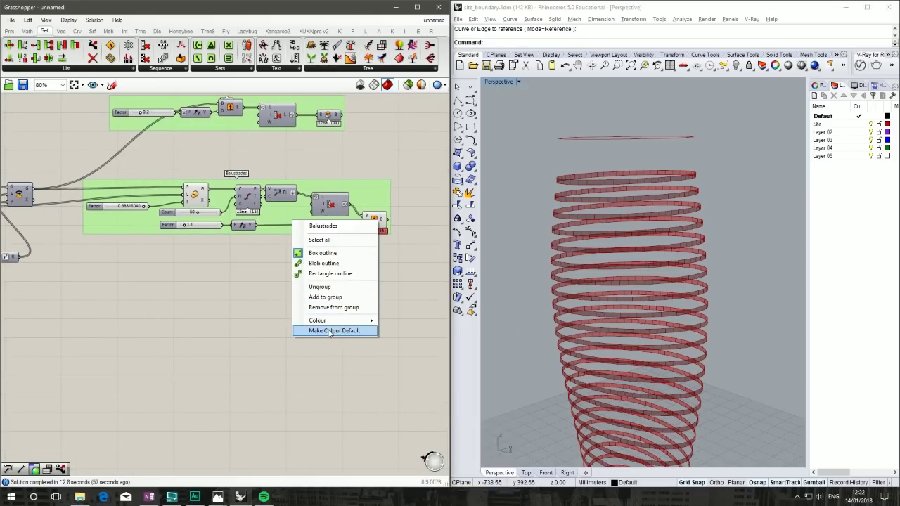
{"action": "mouse_move", "coordinate": [339, 323]}
{"action": "left_click_drag", "start_coordinate": [433, 420], "coordinate": [460, 422]}
{"action": "left_click", "coordinate": [321, 394]}
Step: Duplicate the whole Balustrades group and place the copy directly below the original
{"action": "left_click_drag", "start_coordinate": [405, 293], "coordinate": [82, 187]}
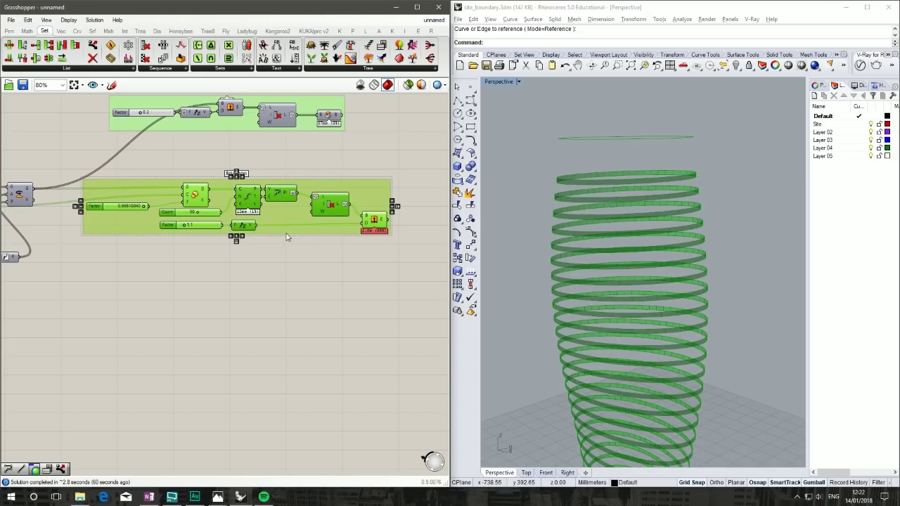
{"action": "left_click_drag", "start_coordinate": [274, 225], "coordinate": [276, 307], "text": "alt"}
{"action": "left_click", "coordinate": [300, 378]}
Step: Set the scale Factor slider in the duplicated Balustrades group to 0.86015990
{"action": "scroll", "coordinate": [166, 297], "scroll_direction": "up", "scroll_amount": 4}
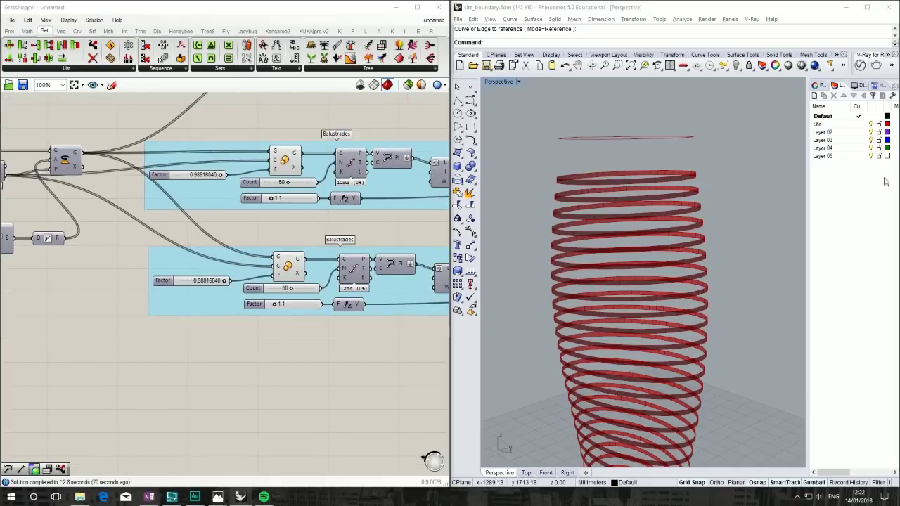
{"action": "right_click_drag", "start_coordinate": [619, 180], "coordinate": [717, 200]}
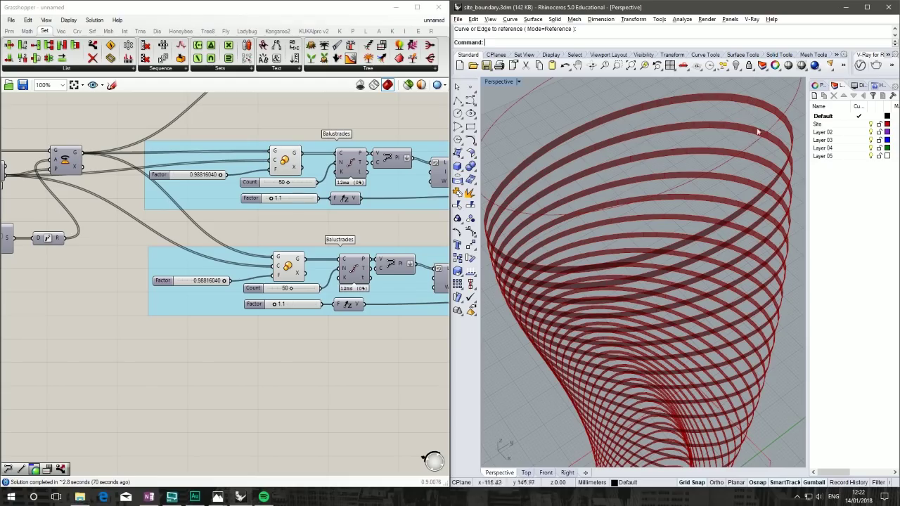
{"action": "scroll", "coordinate": [205, 312], "scroll_direction": "up", "scroll_amount": 3}
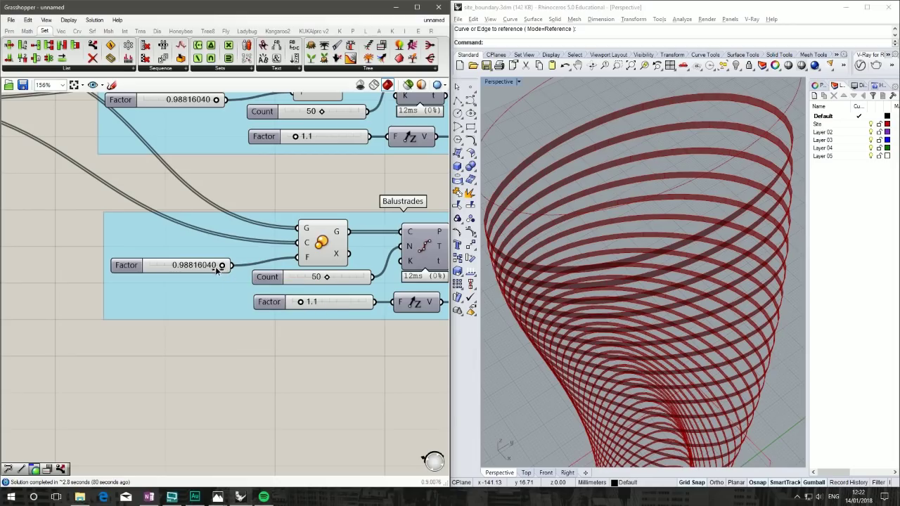
{"action": "left_click_drag", "start_coordinate": [217, 270], "coordinate": [242, 294]}
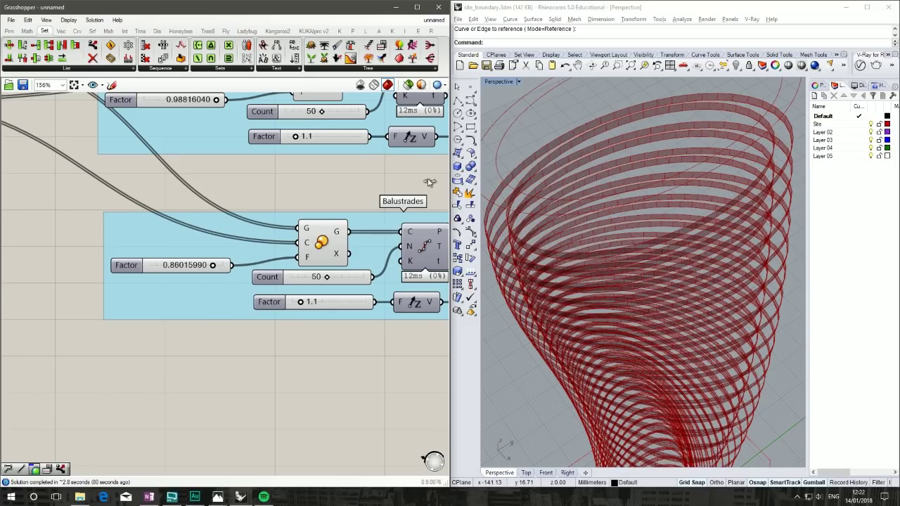
{"action": "left_click", "coordinate": [272, 214]}
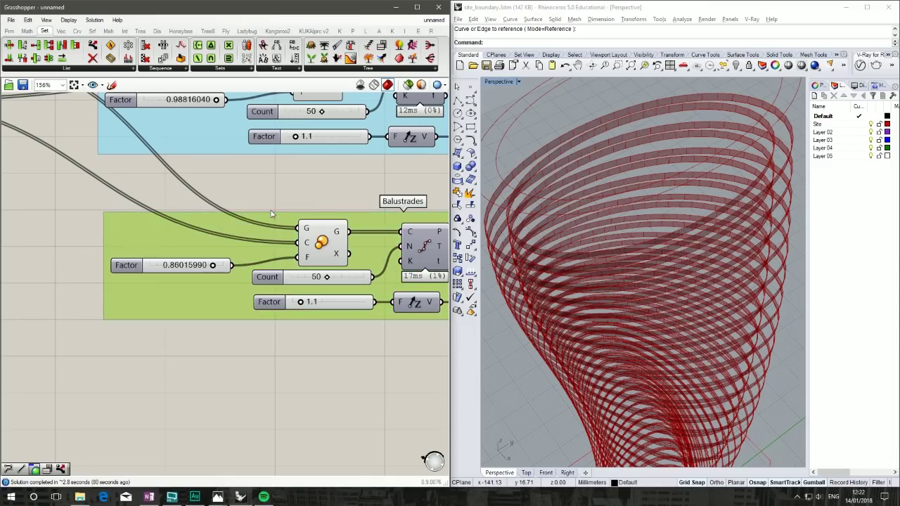
{"action": "left_click", "coordinate": [334, 191]}
Step: Recolour the duplicated Balustrades group green
{"action": "right_click_drag", "start_coordinate": [316, 339], "coordinate": [203, 287]}
{"action": "right_click", "coordinate": [388, 227]}
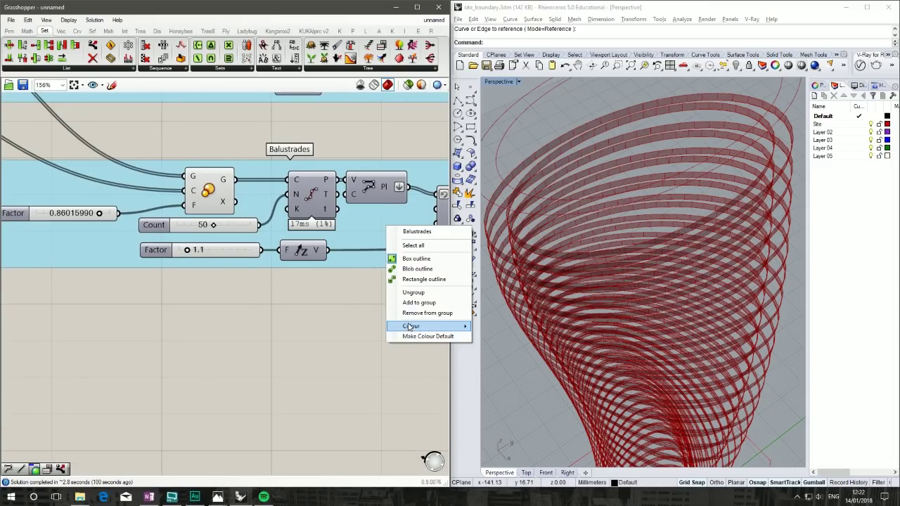
{"action": "mouse_move", "coordinate": [463, 331]}
{"action": "left_click_drag", "start_coordinate": [553, 423], "coordinate": [531, 425]}
{"action": "left_click", "coordinate": [535, 350]}
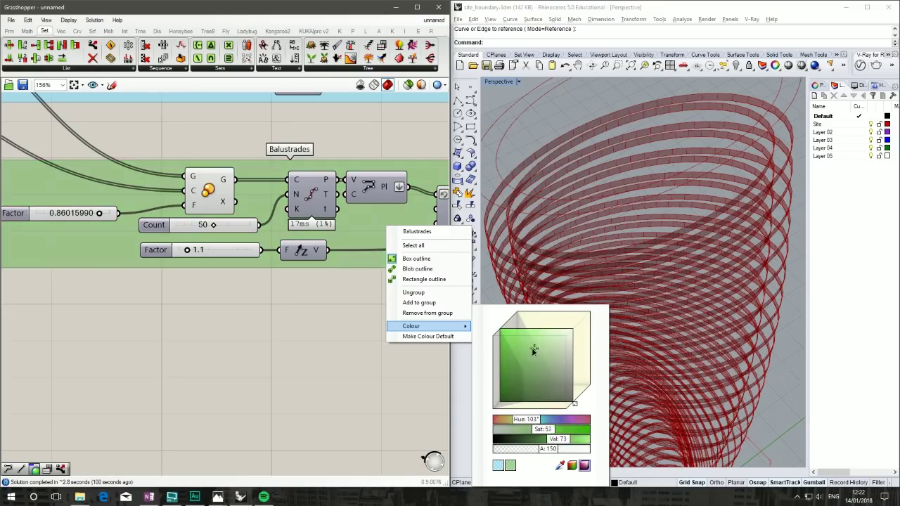
{"action": "left_click", "coordinate": [194, 375]}
Step: Rename the duplicated green group as Glazing
{"action": "right_click", "coordinate": [273, 177]}
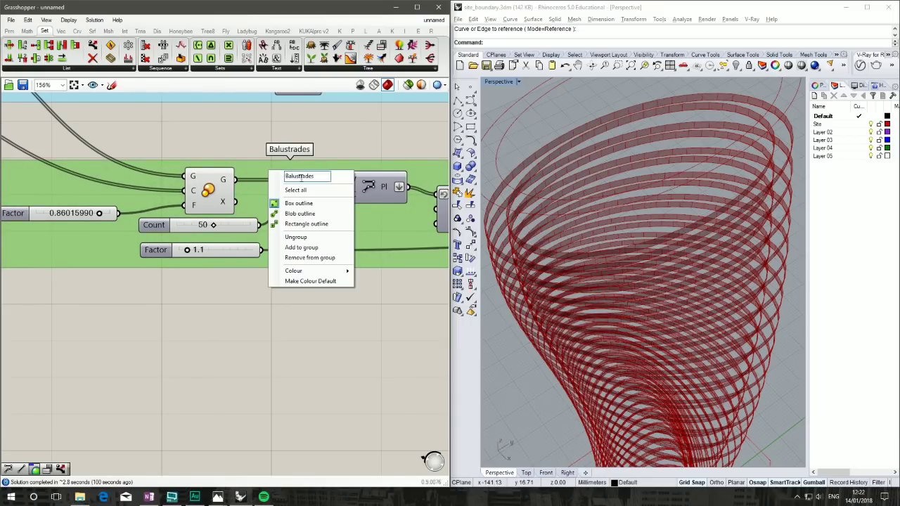
{"action": "type", "text": "Glaxing"}
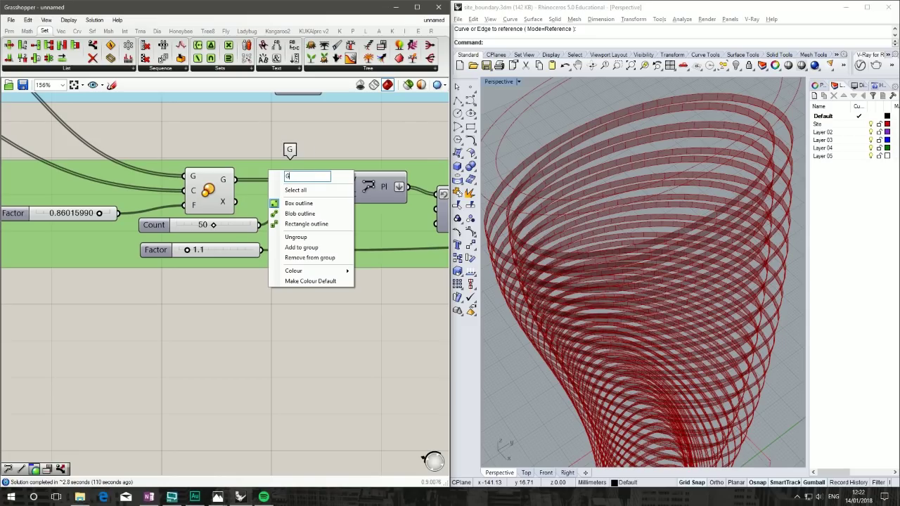
{"action": "key", "text": "BackSpace"}
{"action": "key", "text": "BackSpace"}
{"action": "key", "text": "BackSpace"}
{"action": "key", "text": "BackSpace"}
{"action": "type", "text": "zing"}
{"action": "key", "text": "Return"}
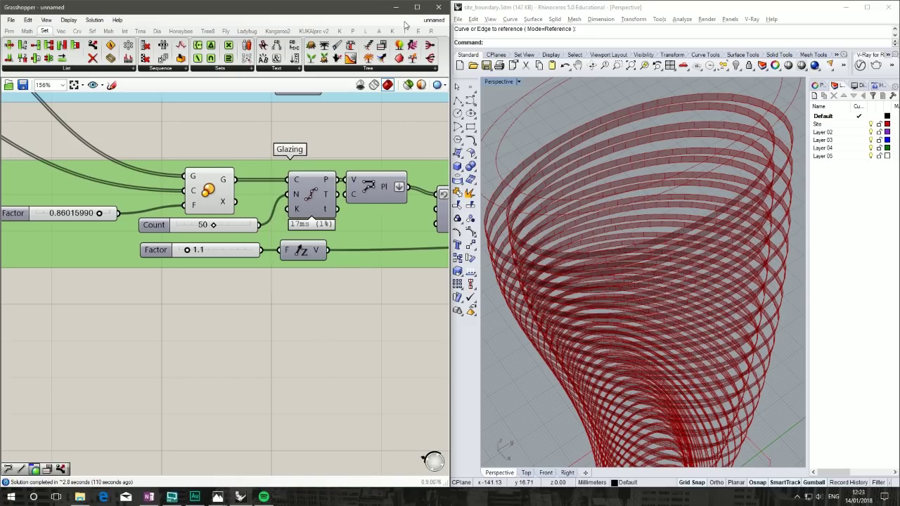
Step: Examine the tower's lowest floors alongside the floor-height groups and the merge component that combines their values
{"action": "scroll", "coordinate": [234, 156], "scroll_direction": "down", "scroll_amount": 4}
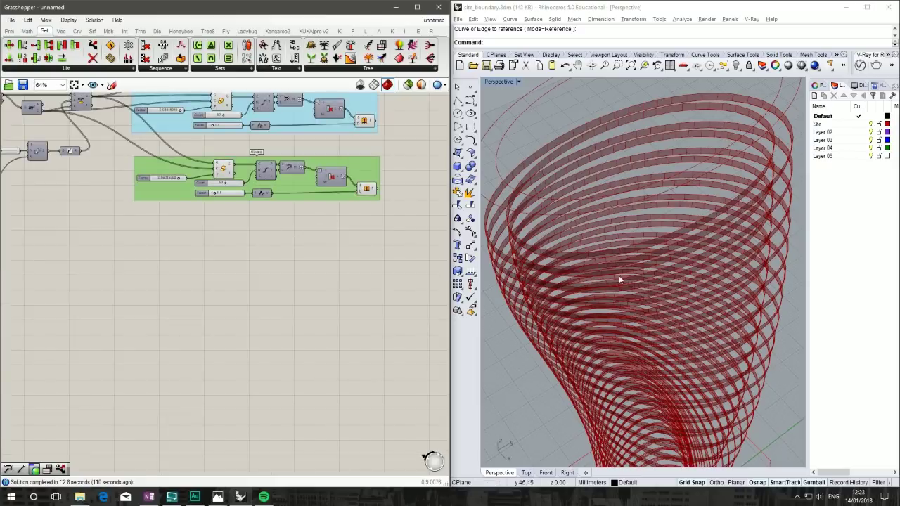
{"action": "right_click_drag", "start_coordinate": [619, 275], "coordinate": [602, 318]}
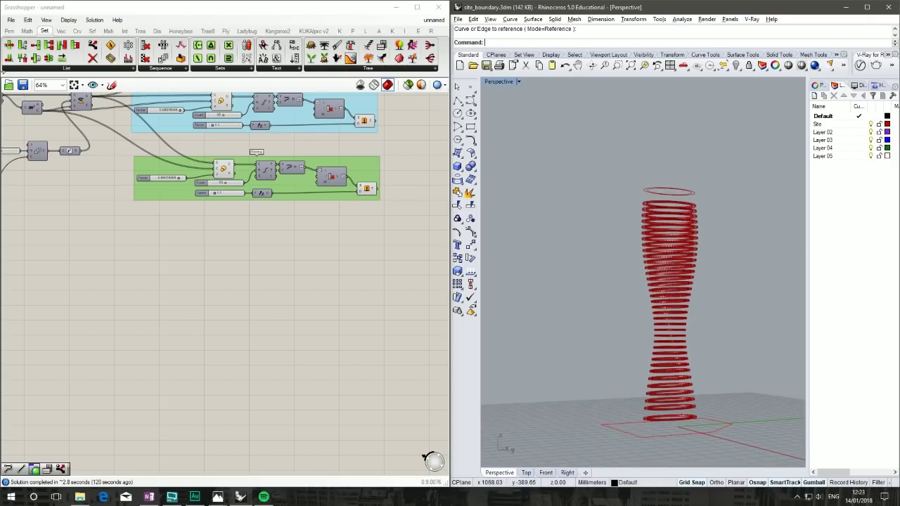
{"action": "right_click_drag", "start_coordinate": [81, 163], "coordinate": [227, 222]}
{"action": "right_click_drag", "start_coordinate": [335, 188], "coordinate": [205, 170]}
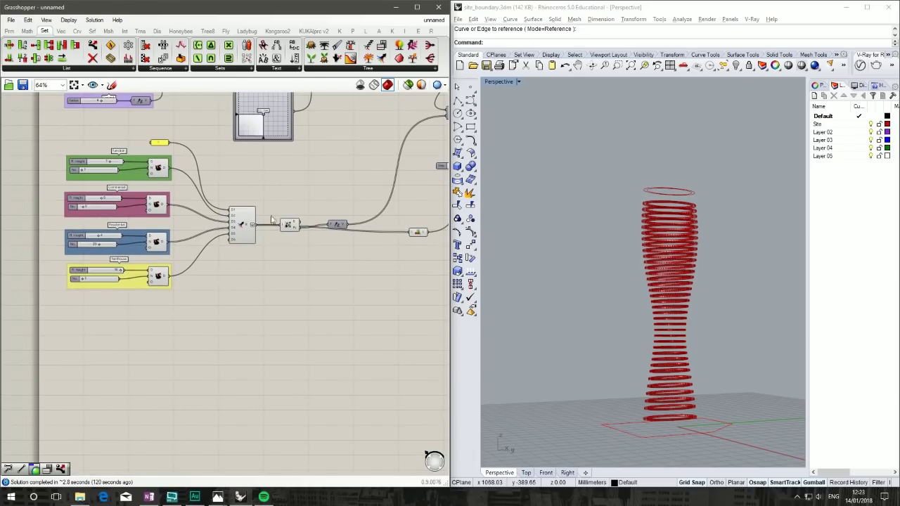
{"action": "right_click_drag", "start_coordinate": [360, 214], "coordinate": [316, 148]}
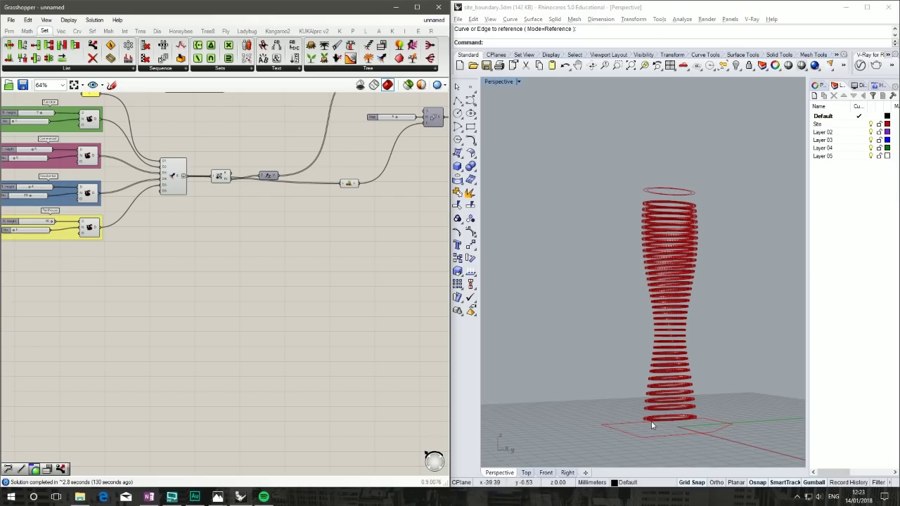
{"action": "right_click_drag", "start_coordinate": [289, 277], "coordinate": [301, 291]}
{"action": "left_click", "coordinate": [661, 459]}
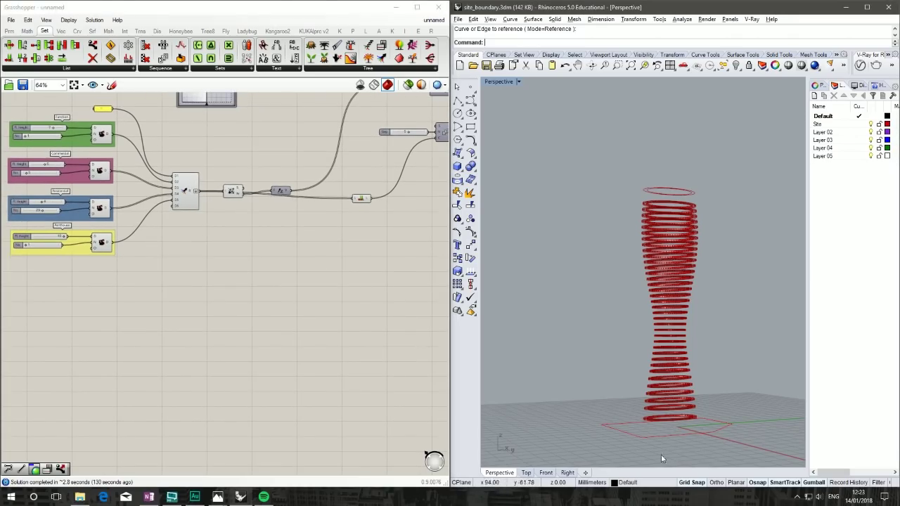
{"action": "left_click", "coordinate": [183, 188]}
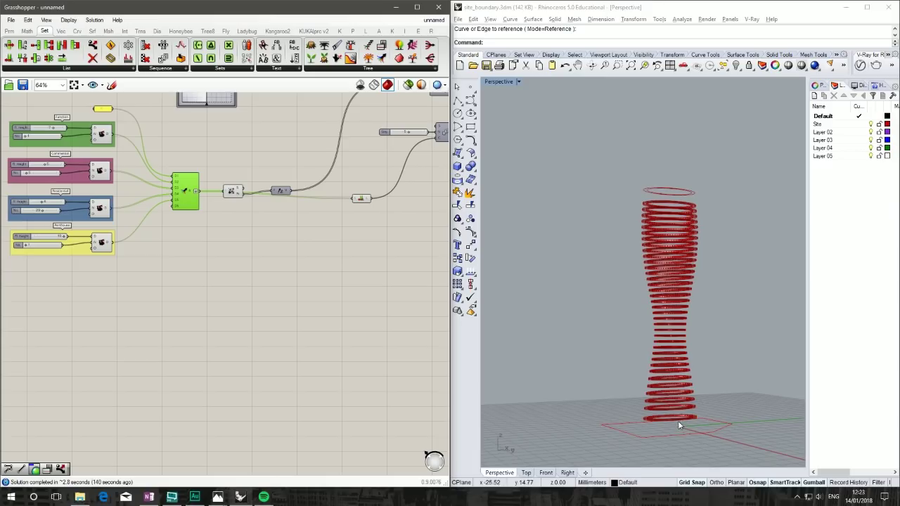
{"action": "scroll", "coordinate": [675, 424], "scroll_direction": "up", "scroll_amount": 5}
{"action": "scroll", "coordinate": [667, 391], "scroll_direction": "up", "scroll_amount": 2}
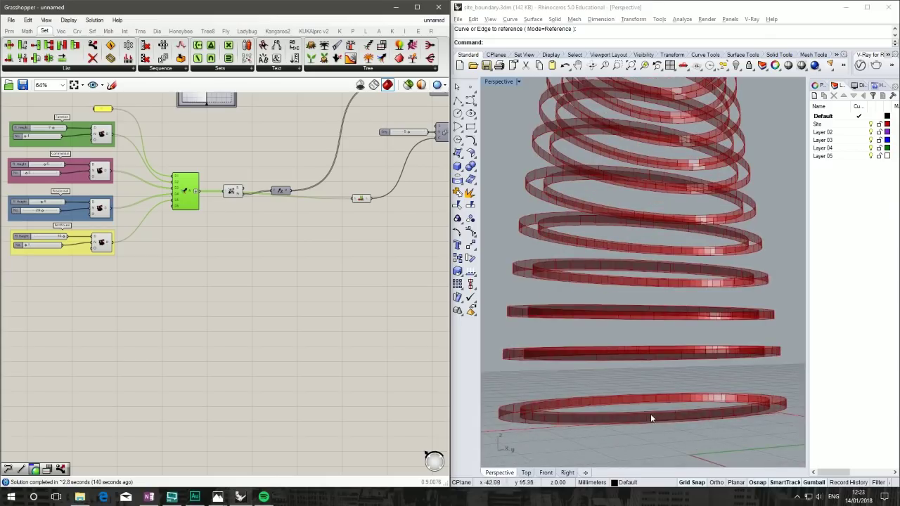
{"action": "right_click_drag", "start_coordinate": [652, 418], "coordinate": [619, 414]}
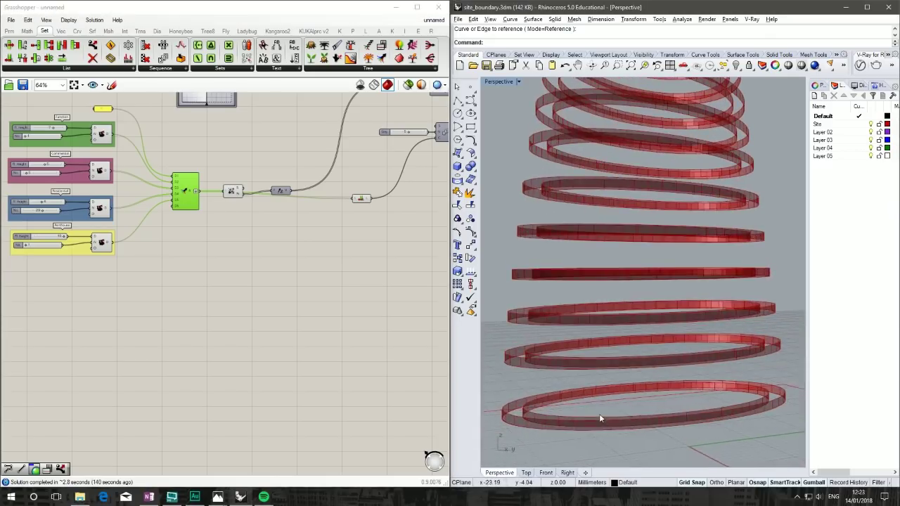
{"action": "scroll", "coordinate": [276, 253], "scroll_direction": "up", "scroll_amount": 3}
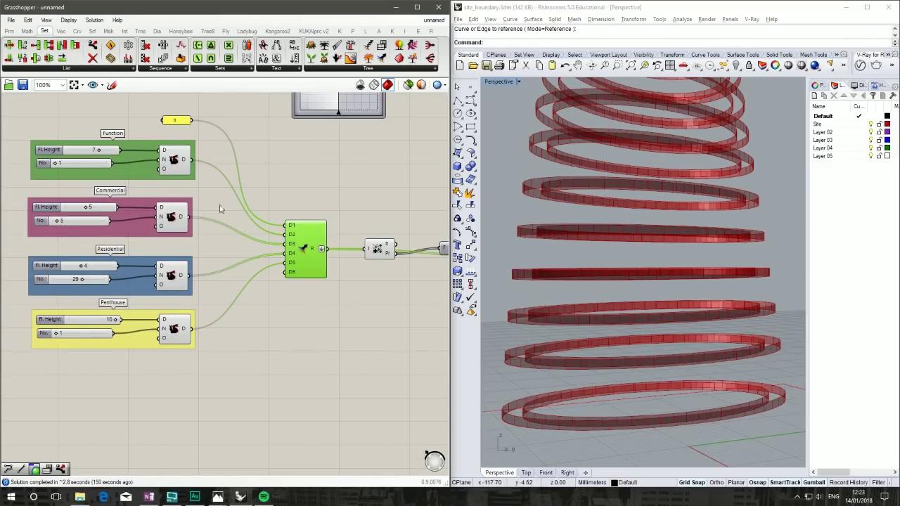
Step: Add a Cull Index component below the floor-height partial results and feed the merged floor-height list into its list input
{"action": "right_click_drag", "start_coordinate": [376, 282], "coordinate": [206, 231]}
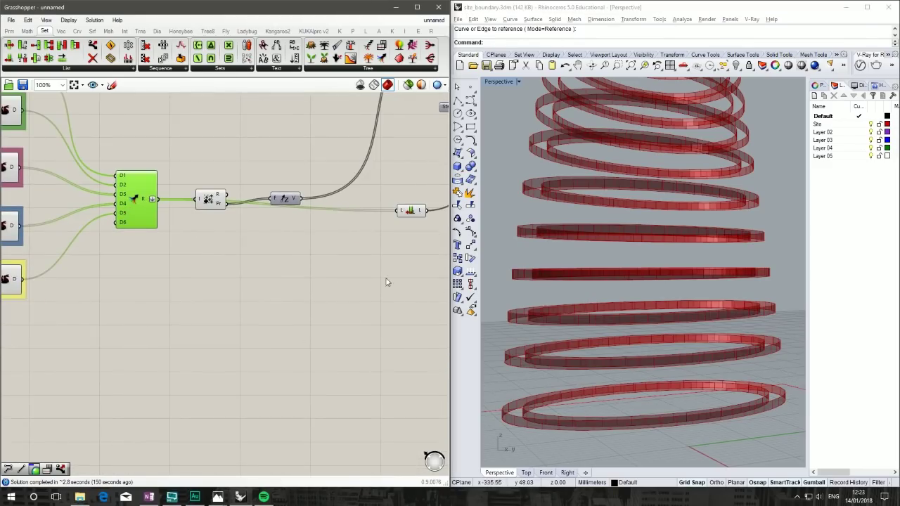
{"action": "double_click", "coordinate": [375, 258]}
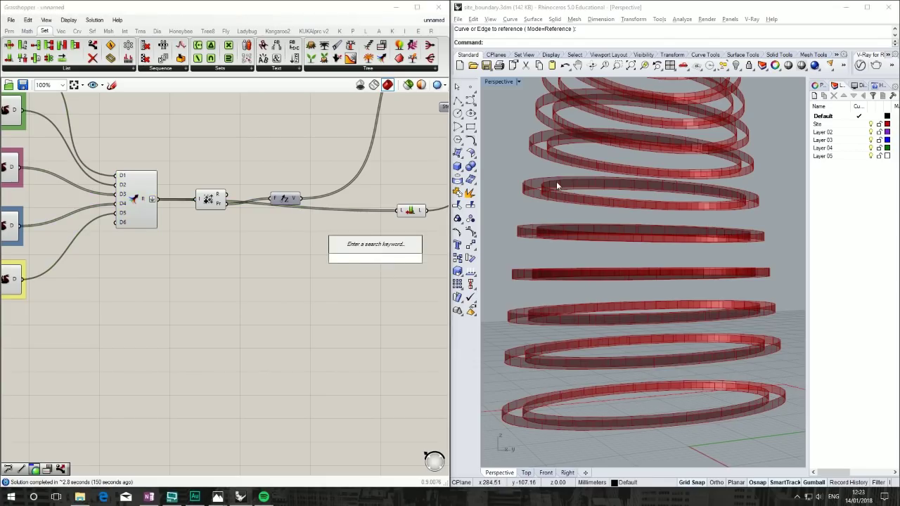
{"action": "type", "text": "cull"}
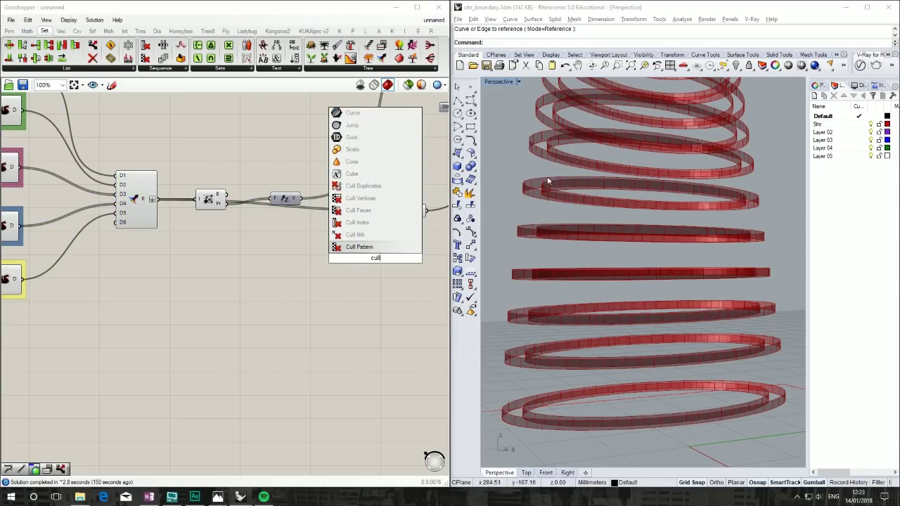
{"action": "left_click", "coordinate": [362, 222]}
{"action": "left_click_drag", "start_coordinate": [354, 258], "coordinate": [335, 280]}
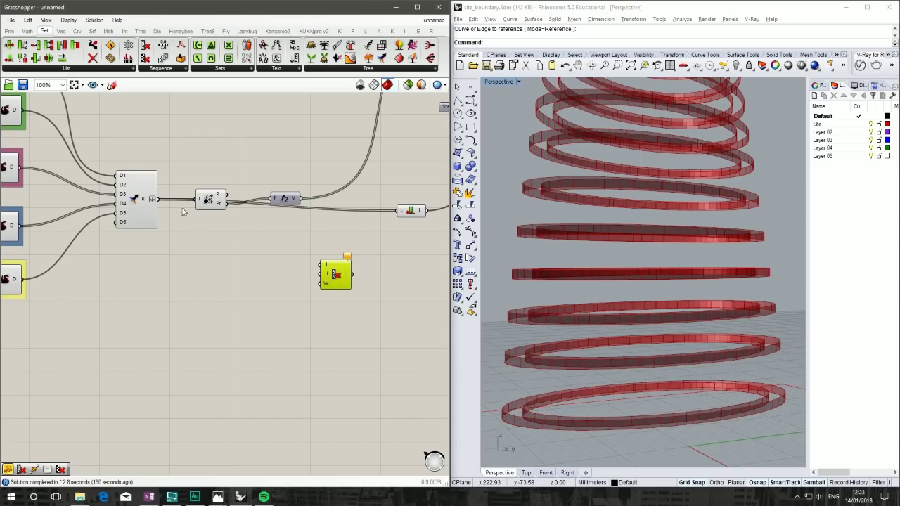
{"action": "left_click_drag", "start_coordinate": [159, 199], "coordinate": [321, 265]}
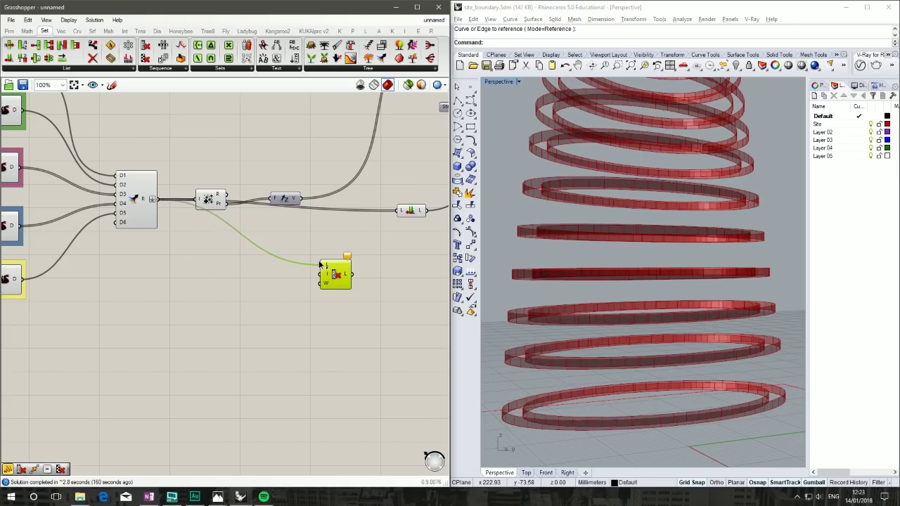
Step: Assign a fixed integer to the Cull Index input that removes the first merged height, and shift the component farther along the canvas
{"action": "right_click", "coordinate": [326, 276]}
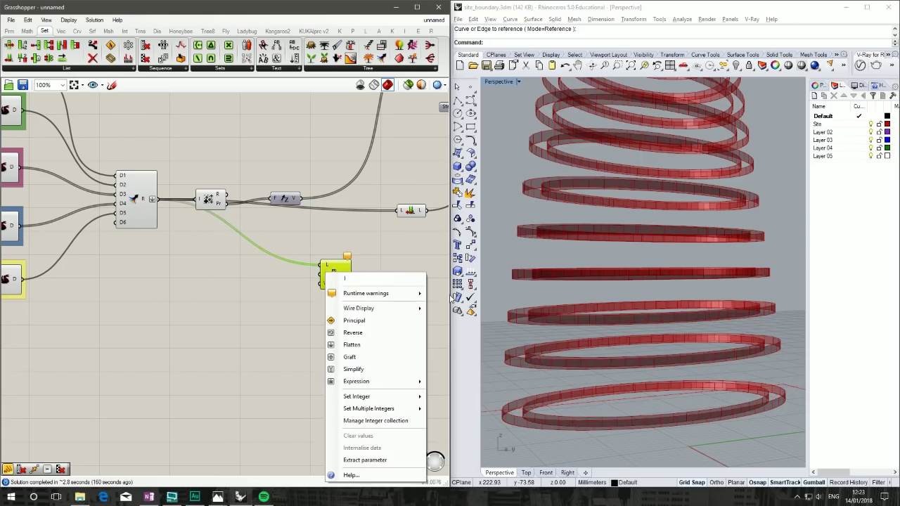
{"action": "mouse_move", "coordinate": [394, 397]}
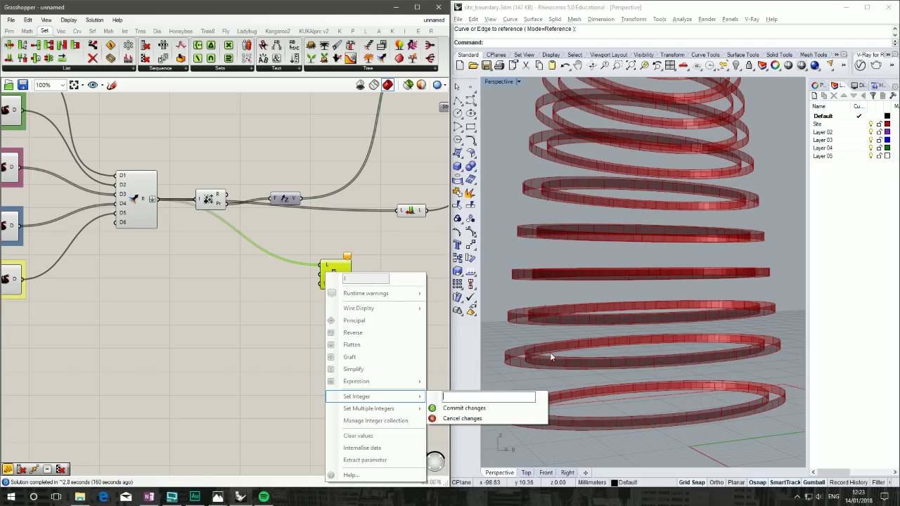
{"action": "left_click", "coordinate": [464, 408]}
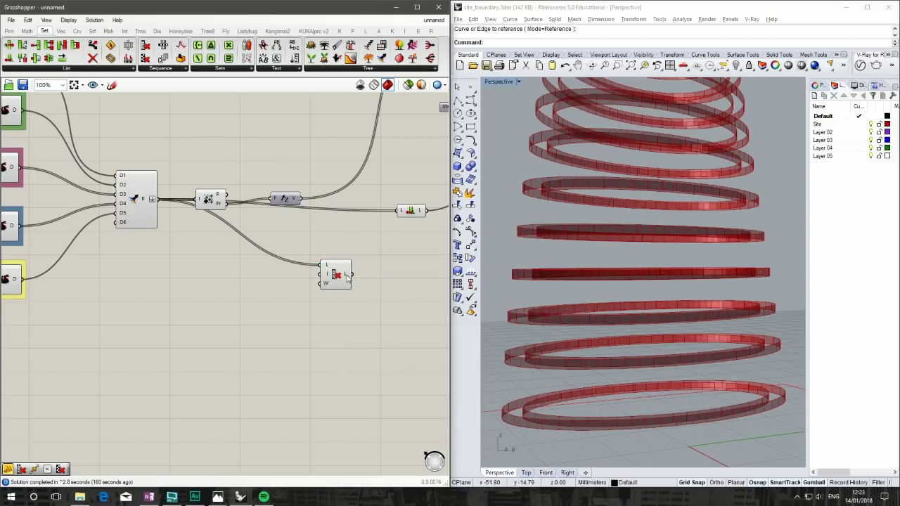
{"action": "mouse_move", "coordinate": [347, 278]}
{"action": "left_click_drag", "start_coordinate": [336, 276], "coordinate": [377, 276]}
{"action": "right_click_drag", "start_coordinate": [674, 325], "coordinate": [613, 346]}
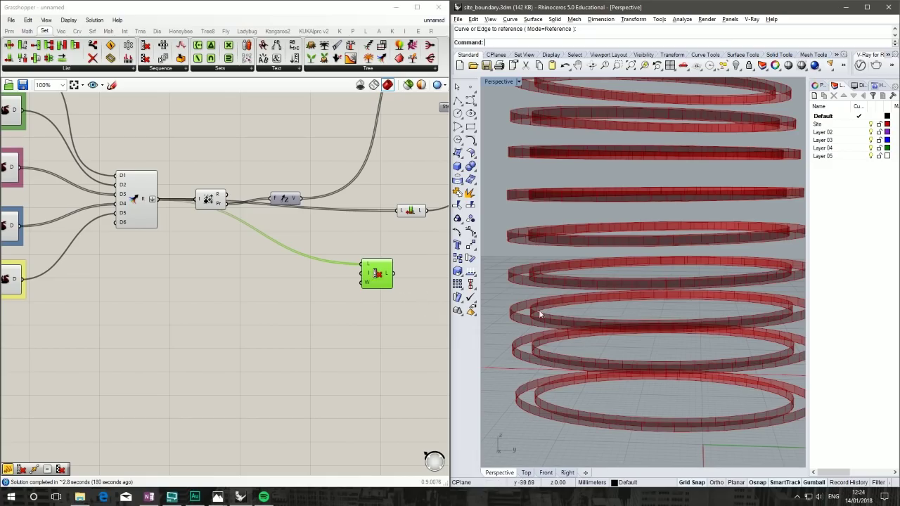
Step: Place a Subtraction math component just after the Cull Index component
{"action": "scroll", "coordinate": [359, 259], "scroll_direction": "down", "scroll_amount": 5}
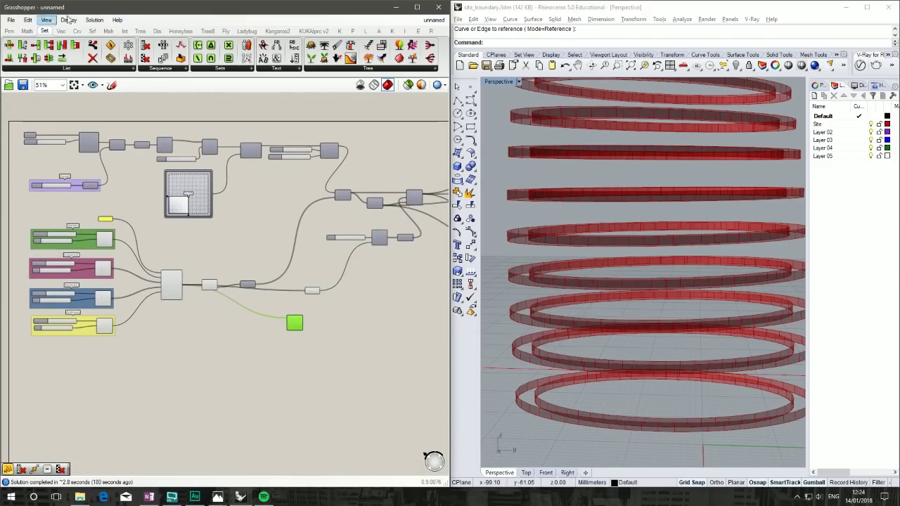
{"action": "left_click", "coordinate": [109, 31]}
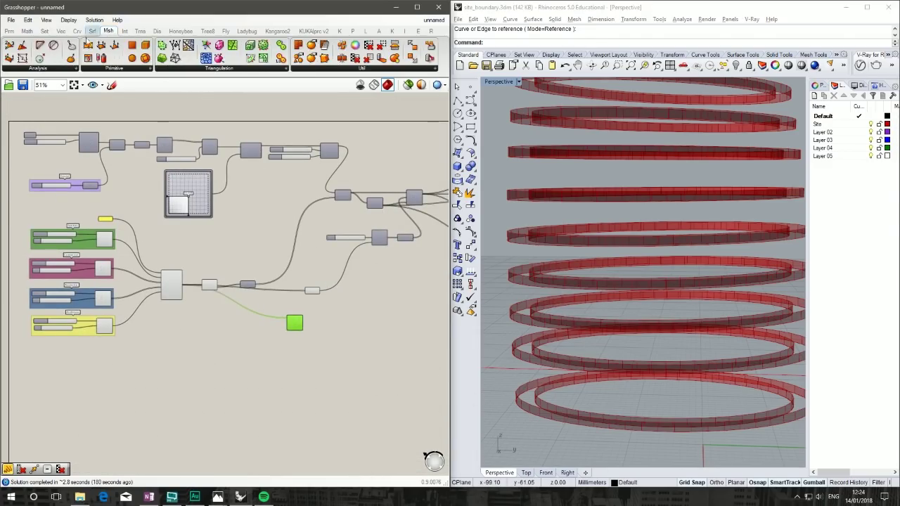
{"action": "left_click", "coordinate": [27, 30]}
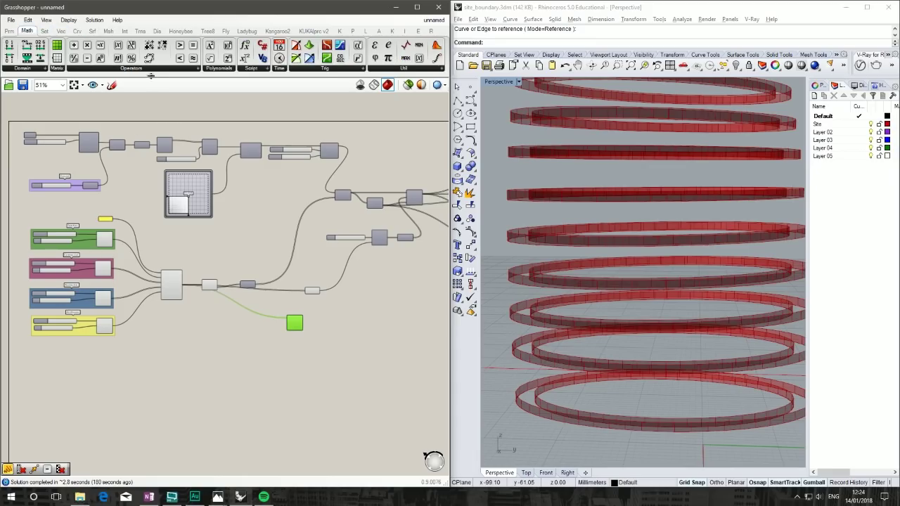
{"action": "left_click", "coordinate": [157, 70]}
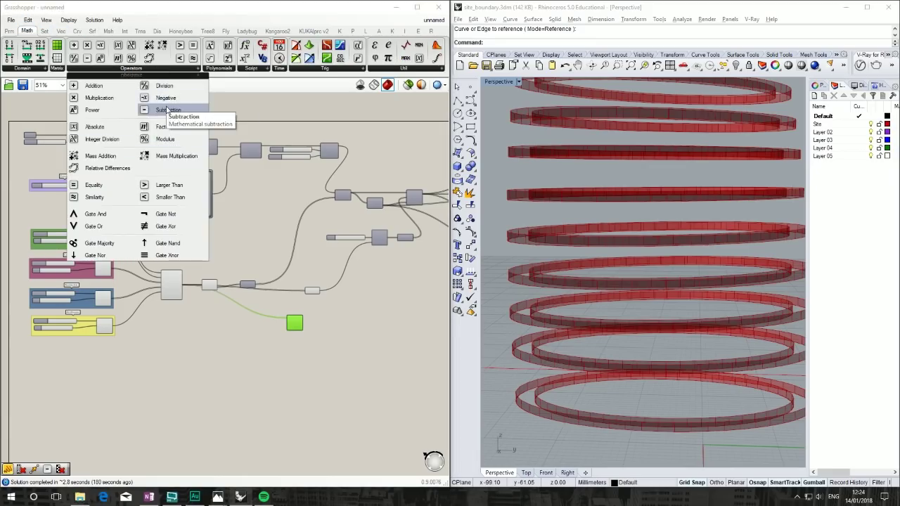
{"action": "left_click", "coordinate": [163, 123]}
{"action": "left_click", "coordinate": [378, 321]}
{"action": "scroll", "coordinate": [347, 334], "scroll_direction": "up", "scroll_amount": 3}
{"action": "left_click", "coordinate": [386, 308]}
{"action": "left_click_drag", "start_coordinate": [386, 309], "coordinate": [337, 307]}
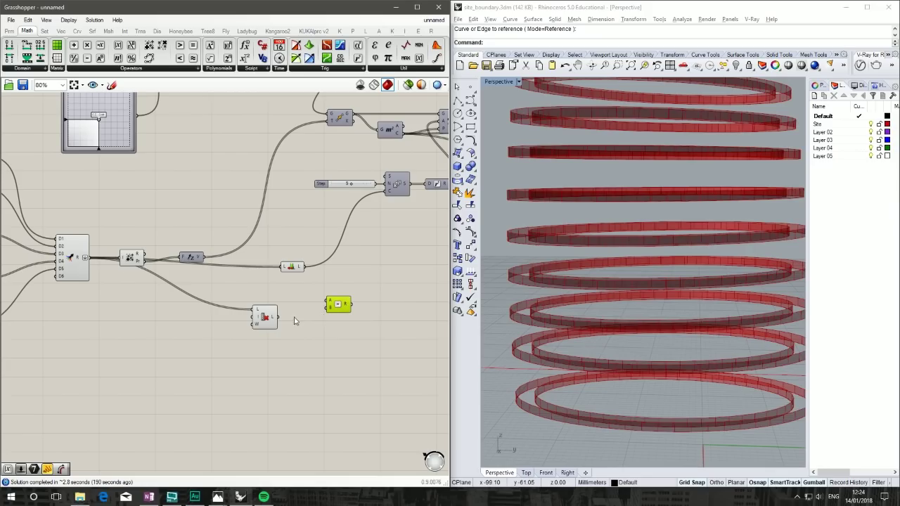
Step: Subtract the Slabs group's 0.2 Factor slider from the culled floor heights by wiring the heights to A and the slider to B
{"action": "left_click_drag", "start_coordinate": [279, 320], "coordinate": [333, 315]}
{"action": "right_click_drag", "start_coordinate": [406, 249], "coordinate": [318, 314]}
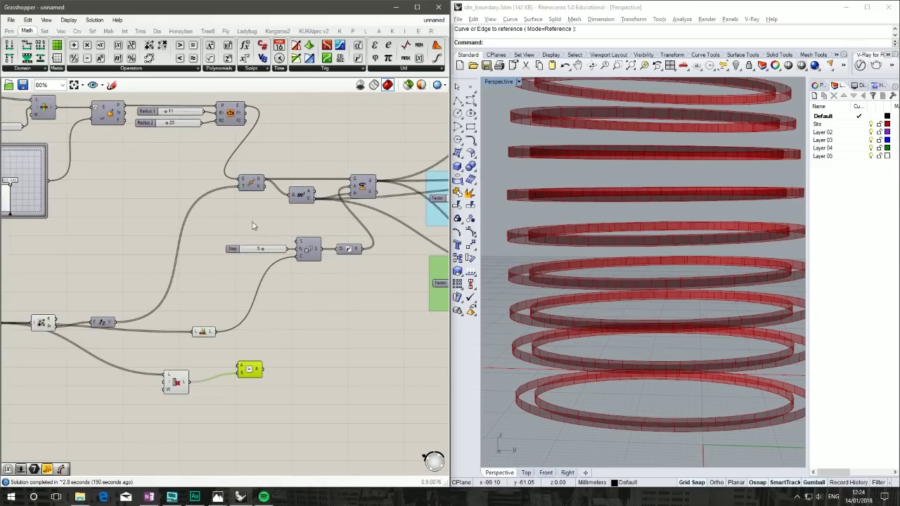
{"action": "right_click_drag", "start_coordinate": [254, 225], "coordinate": [131, 231]}
{"action": "right_click_drag", "start_coordinate": [371, 215], "coordinate": [308, 211]}
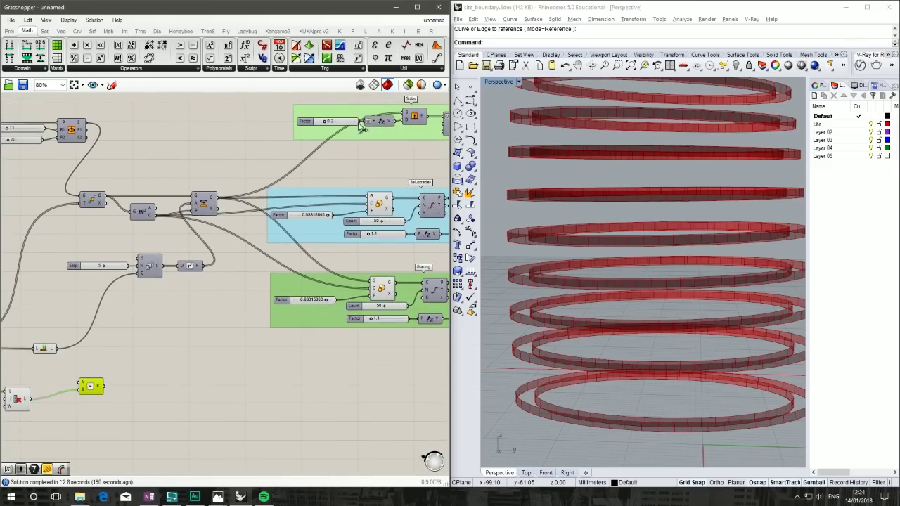
{"action": "left_click_drag", "start_coordinate": [360, 122], "coordinate": [80, 385]}
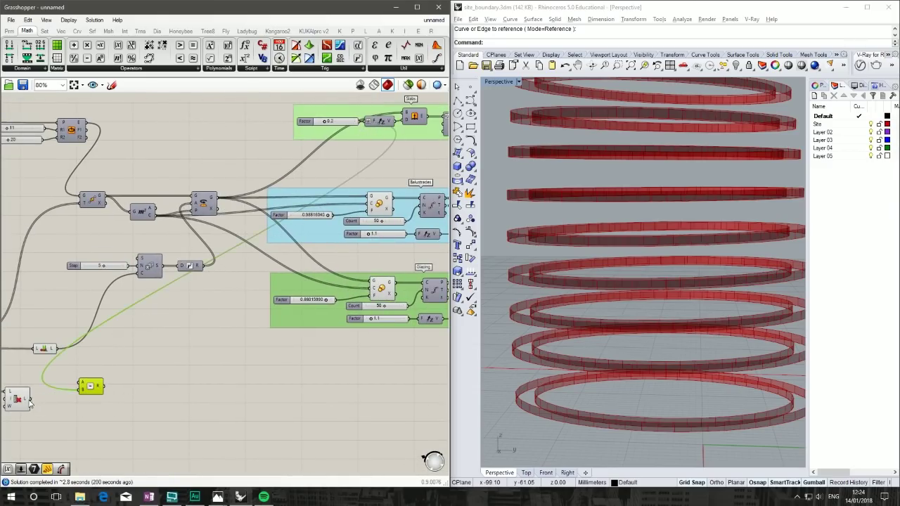
{"action": "left_click_drag", "start_coordinate": [30, 399], "coordinate": [77, 381], "text": "shift"}
{"action": "mouse_move", "coordinate": [100, 391]}
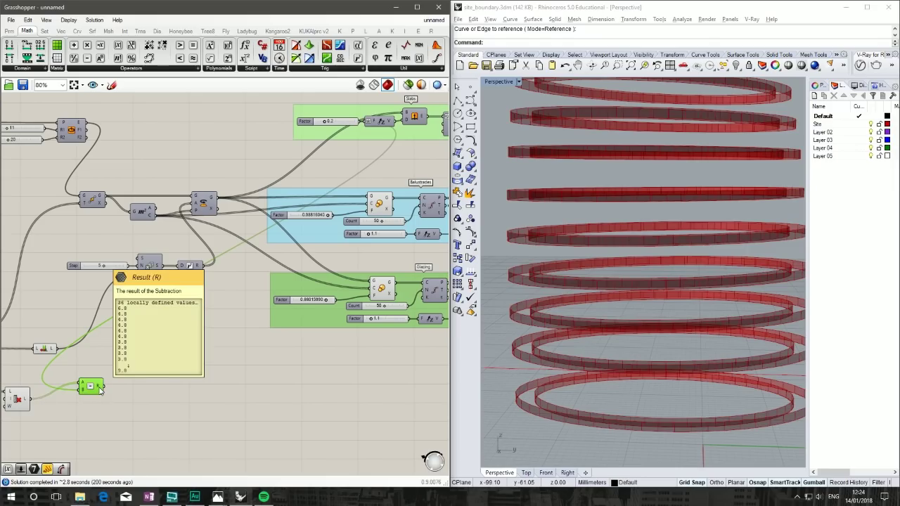
Step: Inspect the Subtraction result and line the component up closely beside Cull Index
{"action": "right_click_drag", "start_coordinate": [100, 391], "coordinate": [218, 354]}
{"action": "mouse_move", "coordinate": [219, 353]}
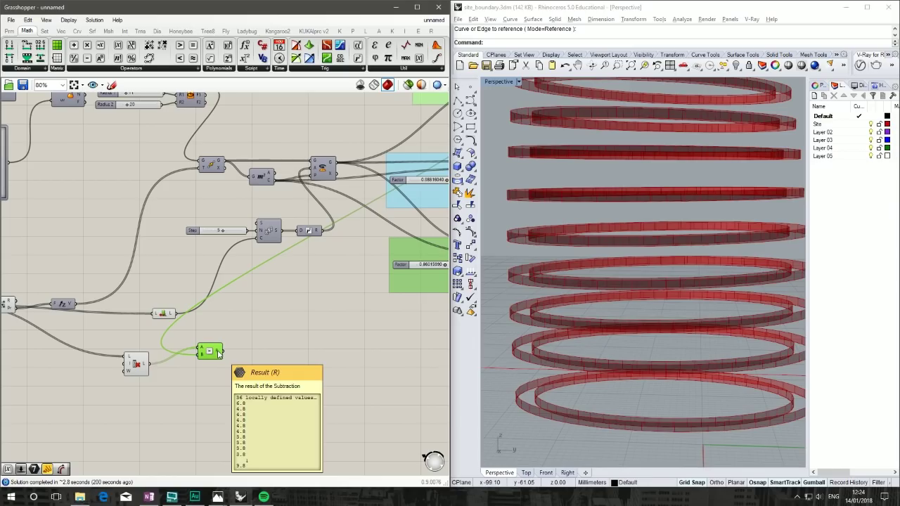
{"action": "right_click_drag", "start_coordinate": [219, 354], "coordinate": [165, 334]}
{"action": "left_click_drag", "start_coordinate": [168, 338], "coordinate": [153, 355]}
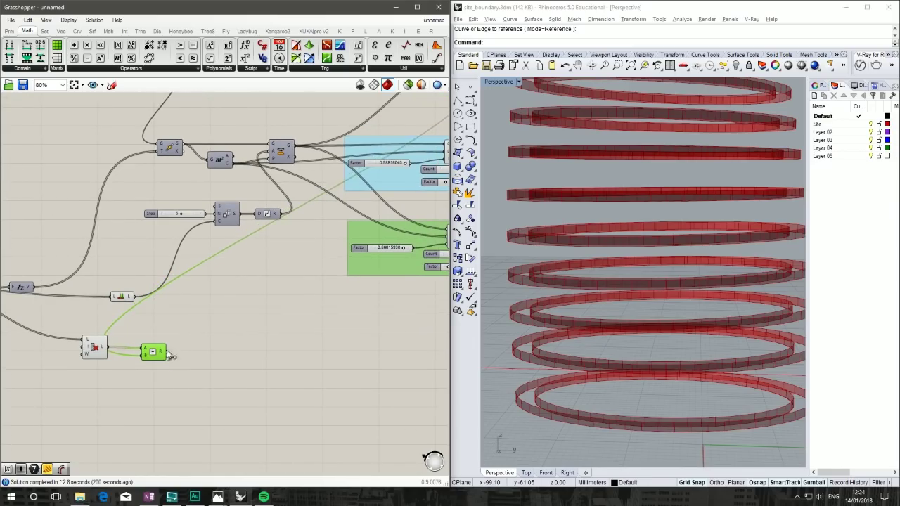
{"action": "right_click_drag", "start_coordinate": [352, 252], "coordinate": [360, 244]}
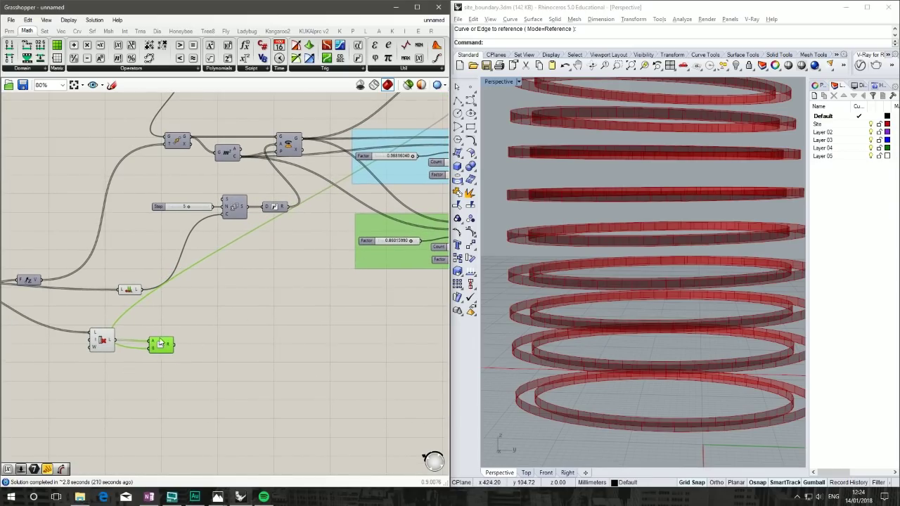
{"action": "left_click_drag", "start_coordinate": [169, 345], "coordinate": [175, 340]}
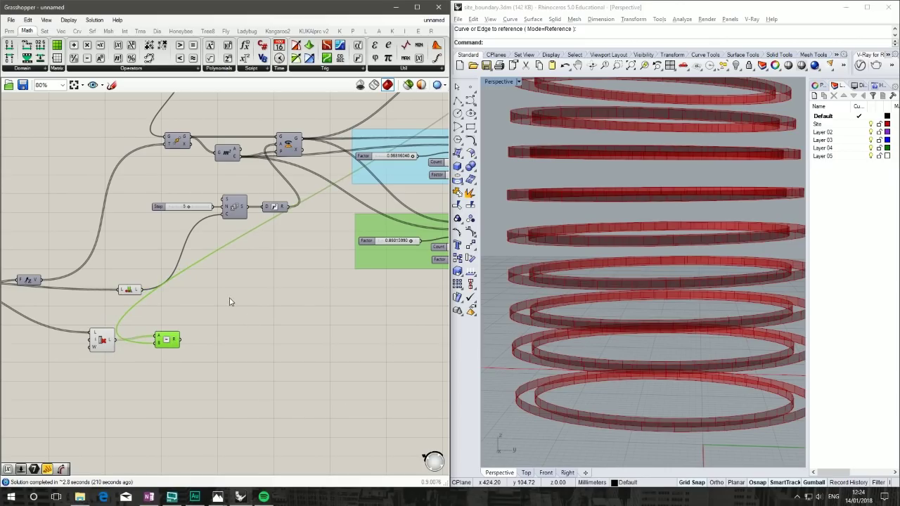
{"action": "right_click_drag", "start_coordinate": [282, 330], "coordinate": [275, 325]}
Step: Drive the Glazing group's vertical extrusion vector with the Subtraction result in place of its 1.1 slider
{"action": "scroll", "coordinate": [274, 324], "scroll_direction": "down", "scroll_amount": 4}
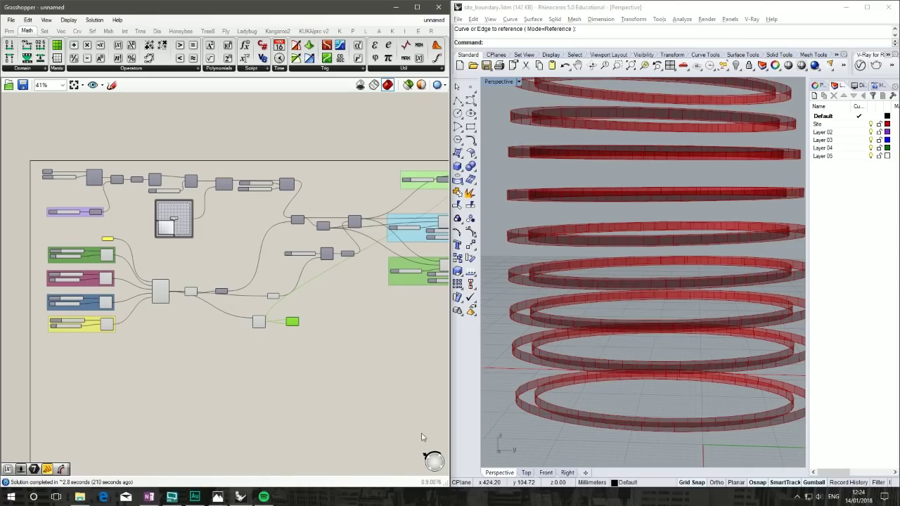
{"action": "right_click_drag", "start_coordinate": [411, 416], "coordinate": [271, 367]}
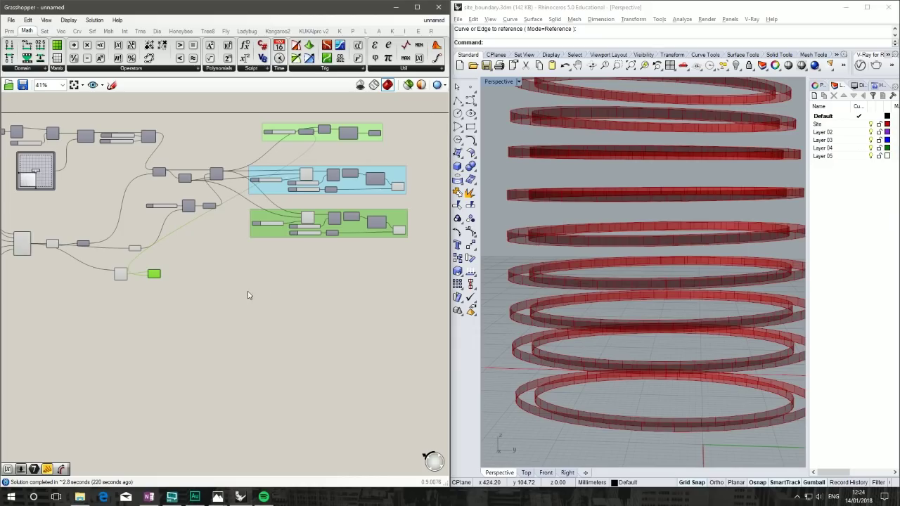
{"action": "scroll", "coordinate": [250, 295], "scroll_direction": "up", "scroll_amount": 4}
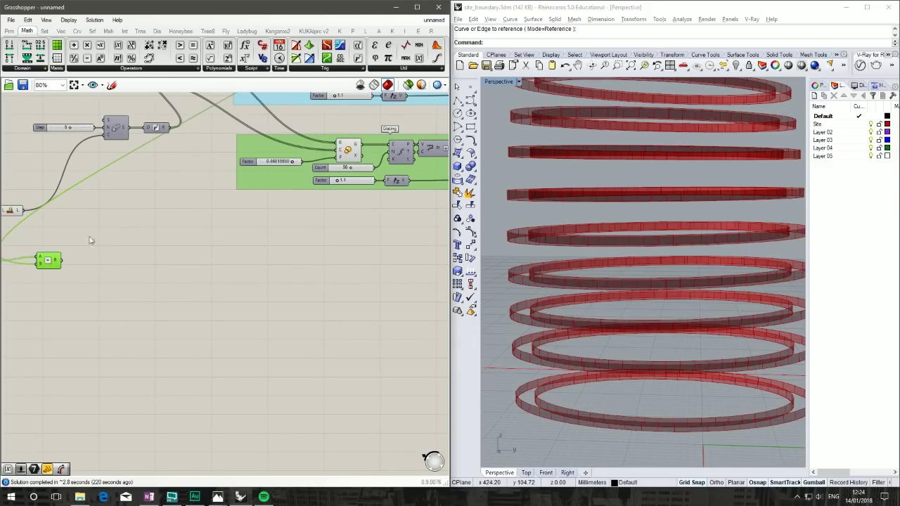
{"action": "right_click_drag", "start_coordinate": [89, 240], "coordinate": [49, 259]}
{"action": "left_click_drag", "start_coordinate": [19, 278], "coordinate": [348, 200]}
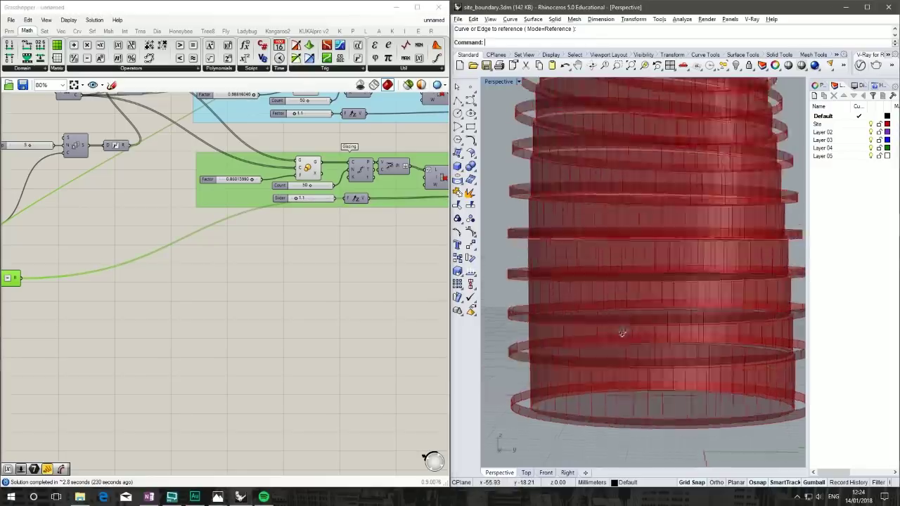
Step: Review the glazed tower and turn on the preview of the final component in the Slabs group
{"action": "right_click_drag", "start_coordinate": [622, 332], "coordinate": [556, 303]}
{"action": "scroll", "coordinate": [631, 294], "scroll_direction": "down", "scroll_amount": 5}
{"action": "scroll", "coordinate": [602, 223], "scroll_direction": "up", "scroll_amount": 1}
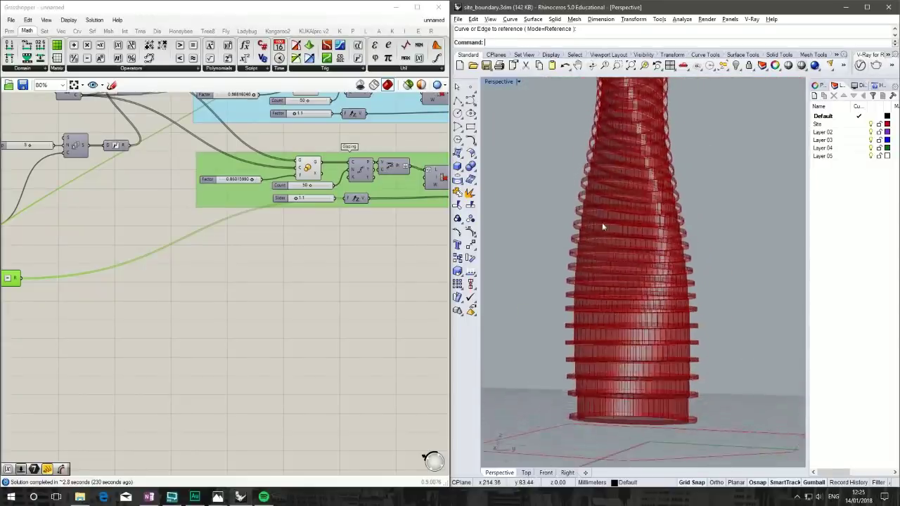
{"action": "right_click_drag", "start_coordinate": [602, 224], "coordinate": [608, 299]}
{"action": "right_click_drag", "start_coordinate": [584, 171], "coordinate": [616, 165], "text": "shift"}
{"action": "right_click_drag", "start_coordinate": [443, 99], "coordinate": [330, 259]}
{"action": "right_click", "coordinate": [328, 164]}
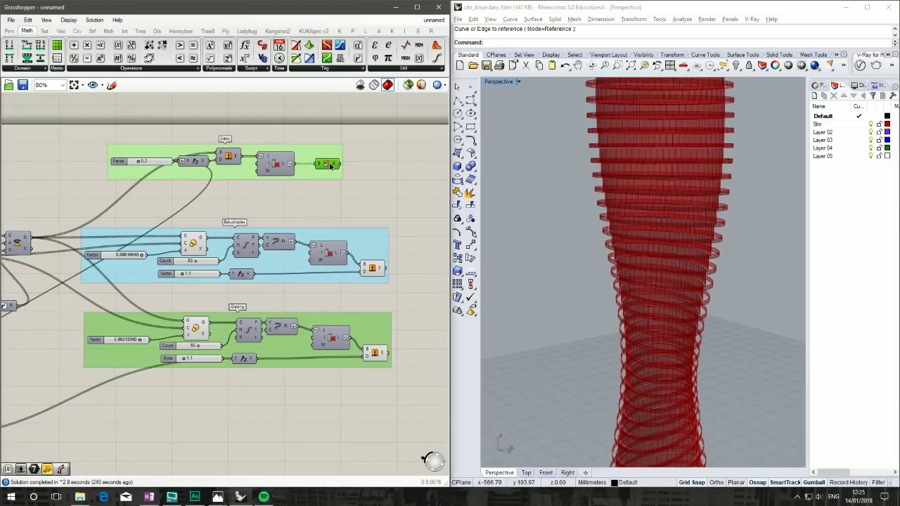
{"action": "left_click", "coordinate": [374, 185]}
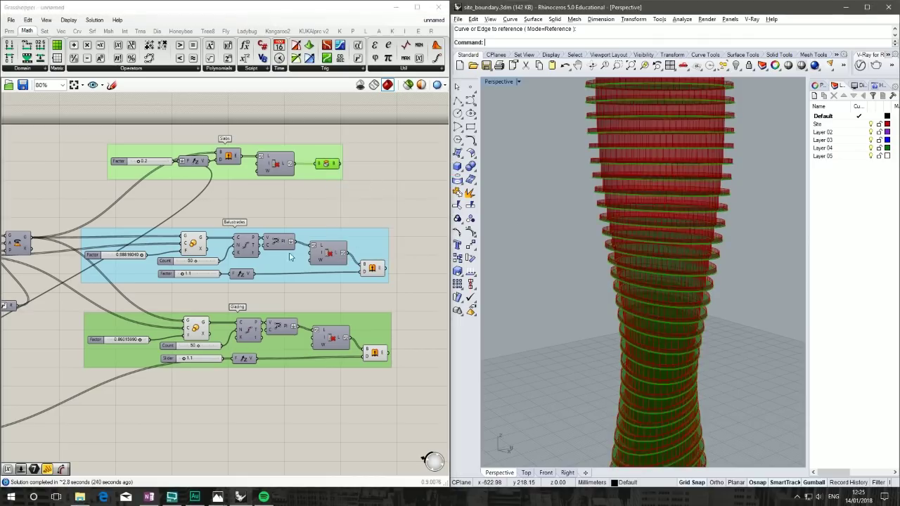
Step: Add a component with Brep input and output after the Glazing extrusion, like the one ending the Slabs group, and line it up
{"action": "scroll", "coordinate": [546, 265], "scroll_direction": "down", "scroll_amount": 2}
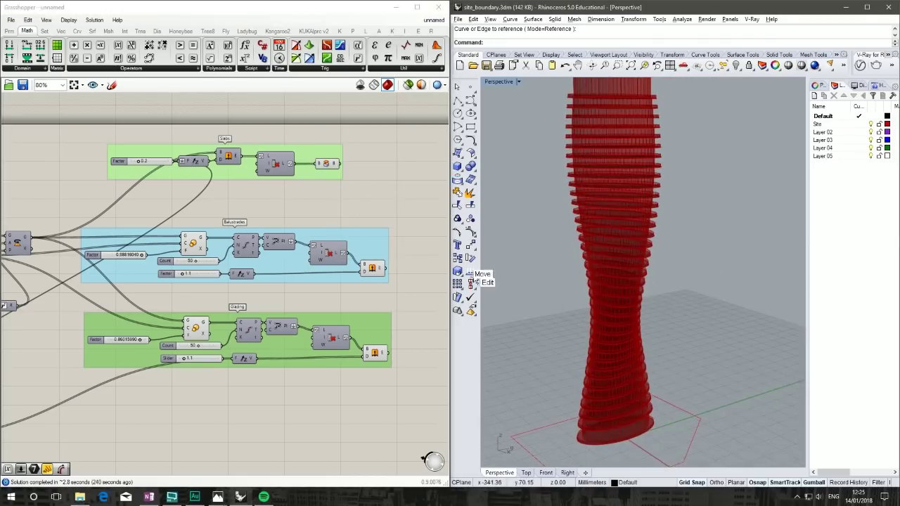
{"action": "right_click_drag", "start_coordinate": [351, 183], "coordinate": [323, 163]}
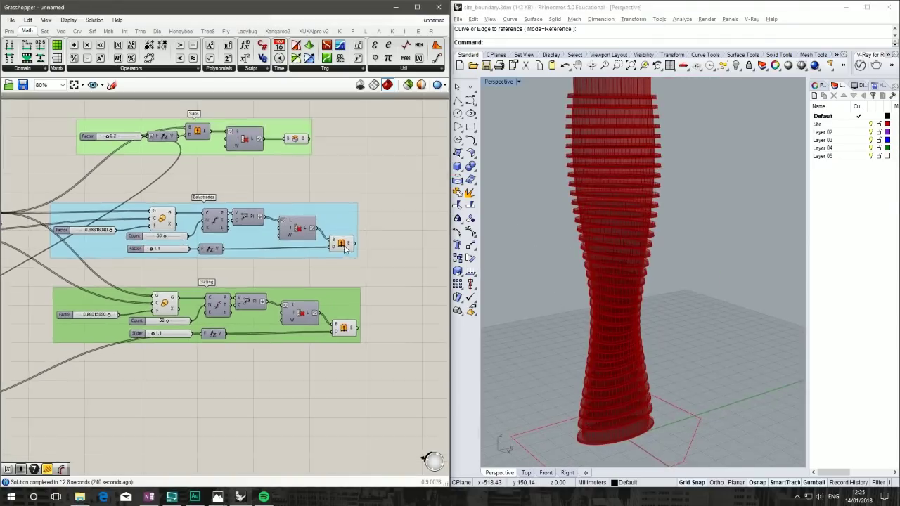
{"action": "left_click", "coordinate": [343, 248]}
{"action": "right_click_drag", "start_coordinate": [401, 365], "coordinate": [361, 292]}
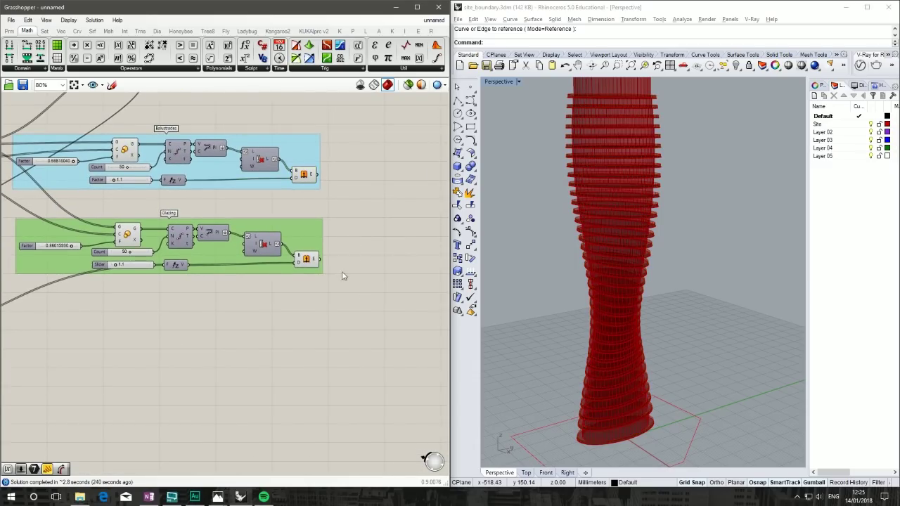
{"action": "double_click", "coordinate": [343, 272]}
{"action": "type", "text": "bake"}
{"action": "key", "text": "Return"}
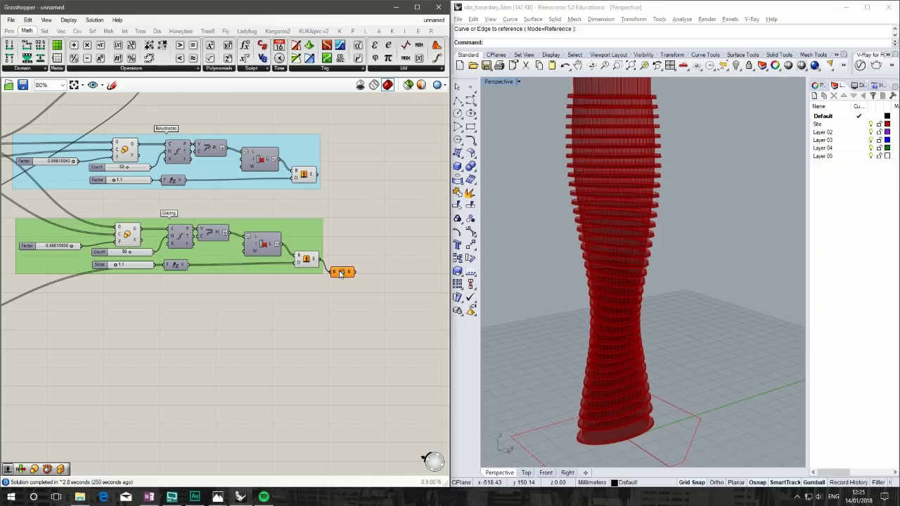
{"action": "mouse_move", "coordinate": [332, 272]}
{"action": "left_mouse_down"}
{"action": "mouse_move", "coordinate": [318, 259]}
{"action": "mouse_move", "coordinate": [341, 259]}
{"action": "left_mouse_up"}
Step: Turn off the preview of the Glazing group's Extrude component and view the tower from above
{"action": "right_click", "coordinate": [307, 263]}
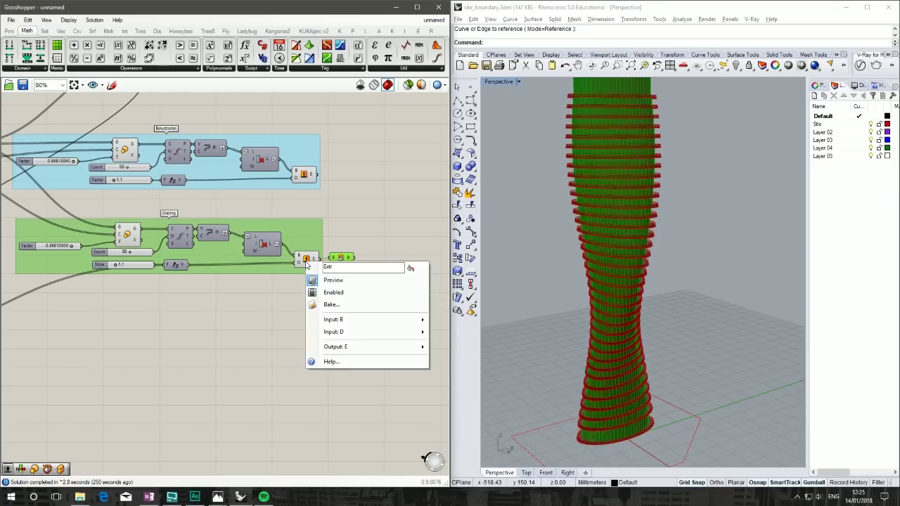
{"action": "left_click", "coordinate": [333, 280]}
{"action": "mouse_move", "coordinate": [542, 183]}
{"action": "right_mouse_down"}
{"action": "mouse_move", "coordinate": [509, 131]}
{"action": "mouse_move", "coordinate": [554, 153]}
{"action": "mouse_move", "coordinate": [650, 128]}
{"action": "right_mouse_up"}
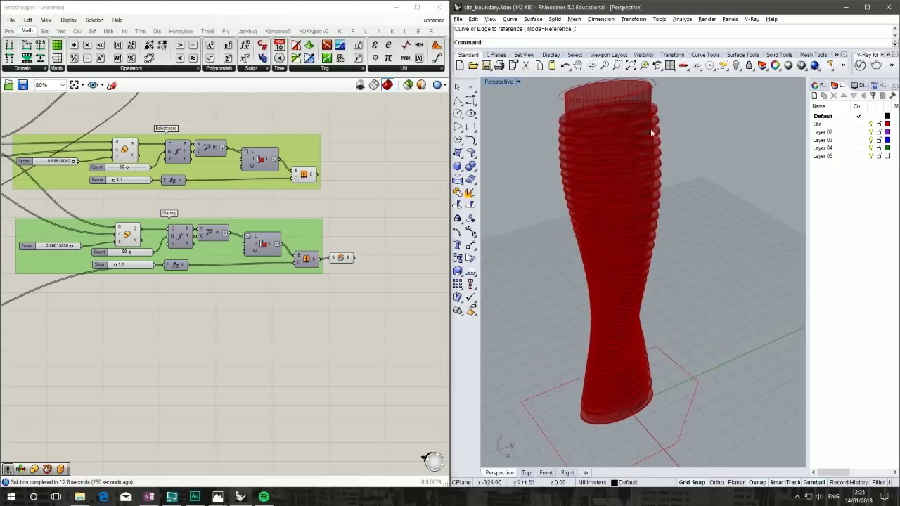
Step: Turn on the preview of the Cap component that closes the ground-level extrusion from the site curve
{"action": "right_click_drag", "start_coordinate": [567, 164], "coordinate": [632, 182]}
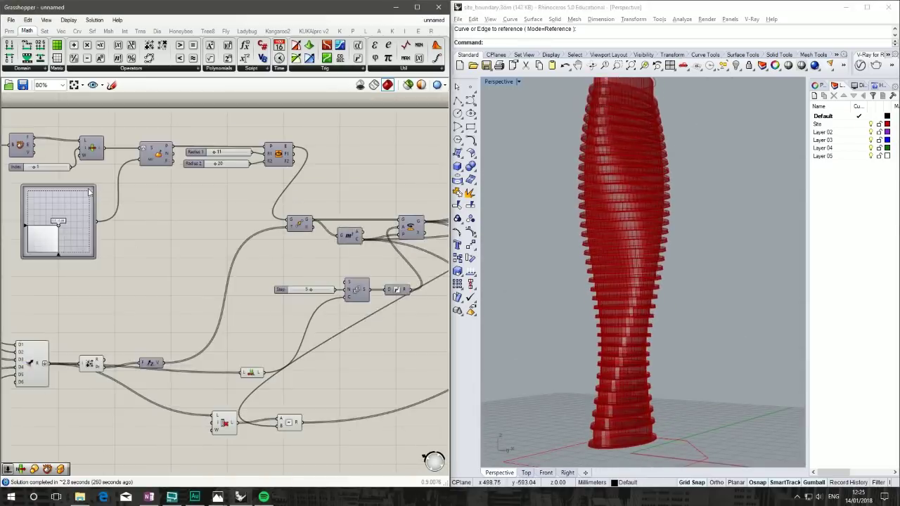
{"action": "scroll", "coordinate": [294, 305], "scroll_direction": "up", "scroll_amount": 3}
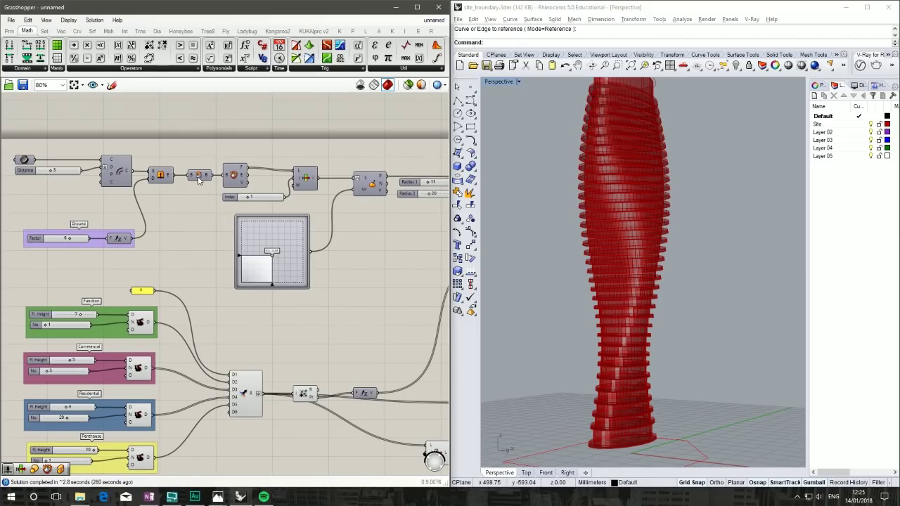
{"action": "right_click", "coordinate": [199, 179]}
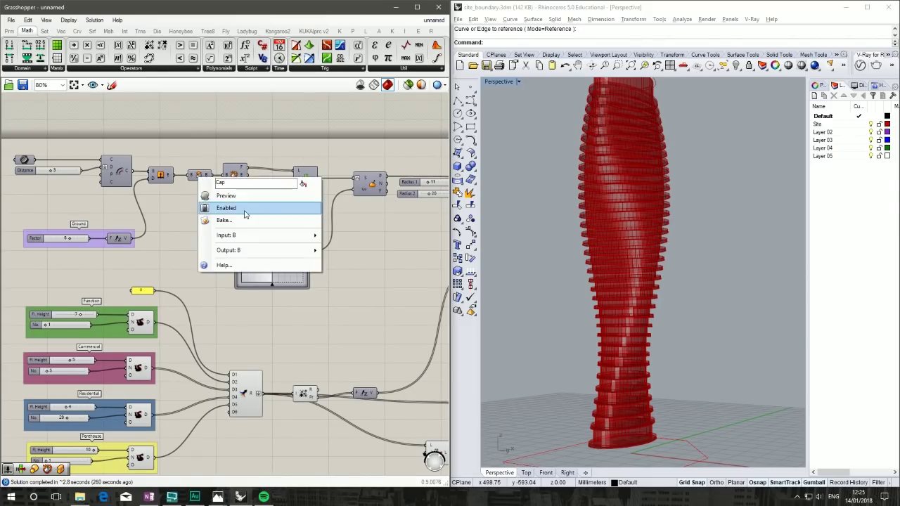
{"action": "left_click", "coordinate": [248, 197]}
{"action": "right_click_drag", "start_coordinate": [627, 342], "coordinate": [570, 311]}
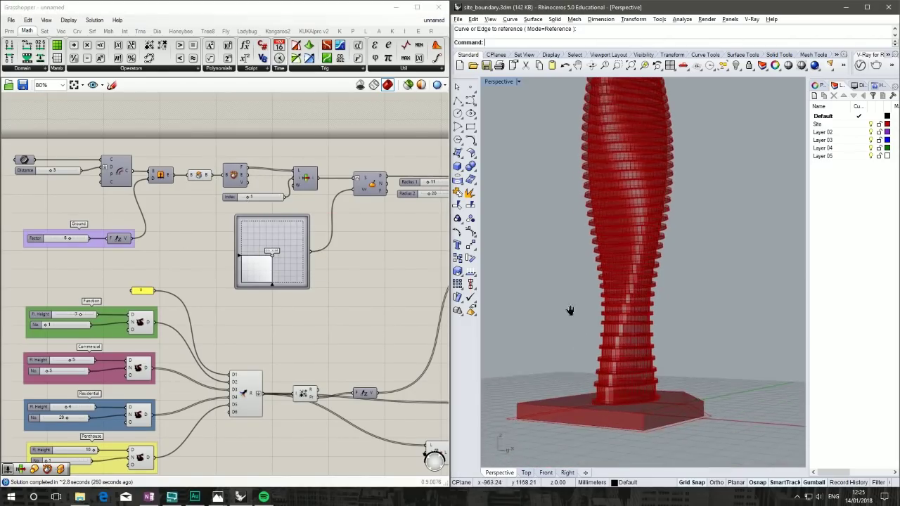
Step: Examine the complete tower on its ground podium from several sides, along with the Balustrades and Glazing groups in the definition
{"action": "right_click_drag", "start_coordinate": [685, 298], "coordinate": [652, 320]}
{"action": "right_click_drag", "start_coordinate": [566, 326], "coordinate": [712, 319]}
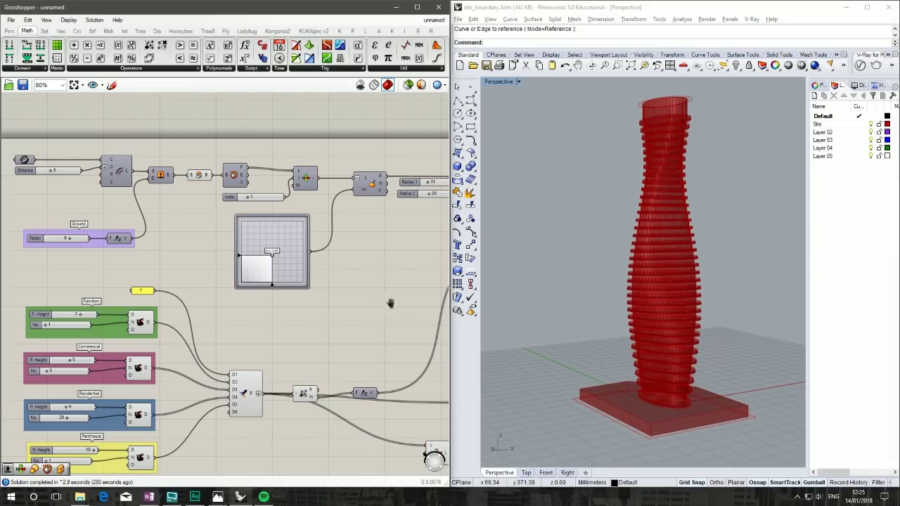
{"action": "right_click_drag", "start_coordinate": [445, 302], "coordinate": [176, 255]}
{"action": "scroll", "coordinate": [236, 231], "scroll_direction": "down", "scroll_amount": 3}
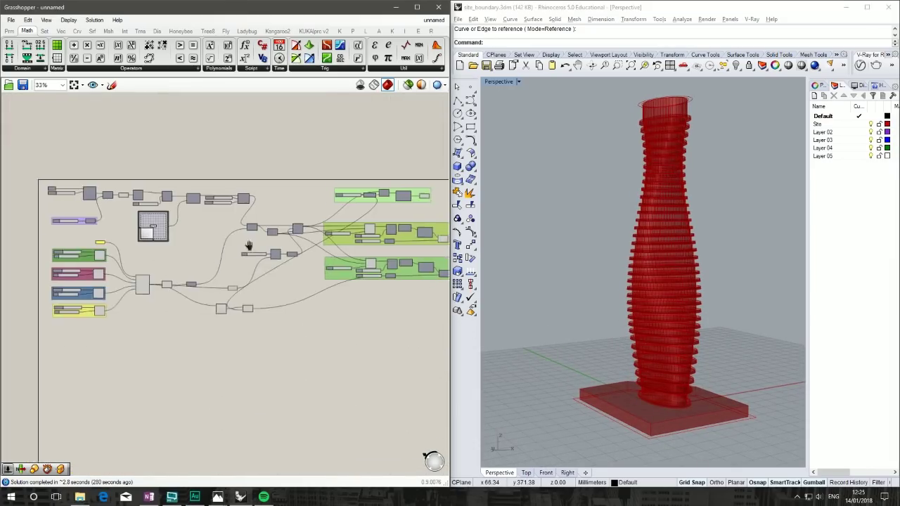
{"action": "right_click_drag", "start_coordinate": [248, 246], "coordinate": [226, 251]}
{"action": "right_click_drag", "start_coordinate": [310, 256], "coordinate": [233, 256]}
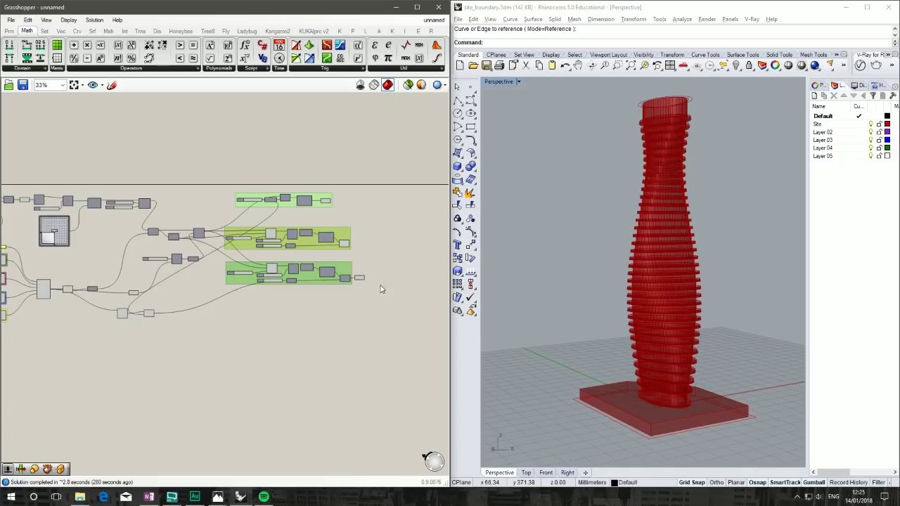
{"action": "scroll", "coordinate": [381, 289], "scroll_direction": "up", "scroll_amount": 4}
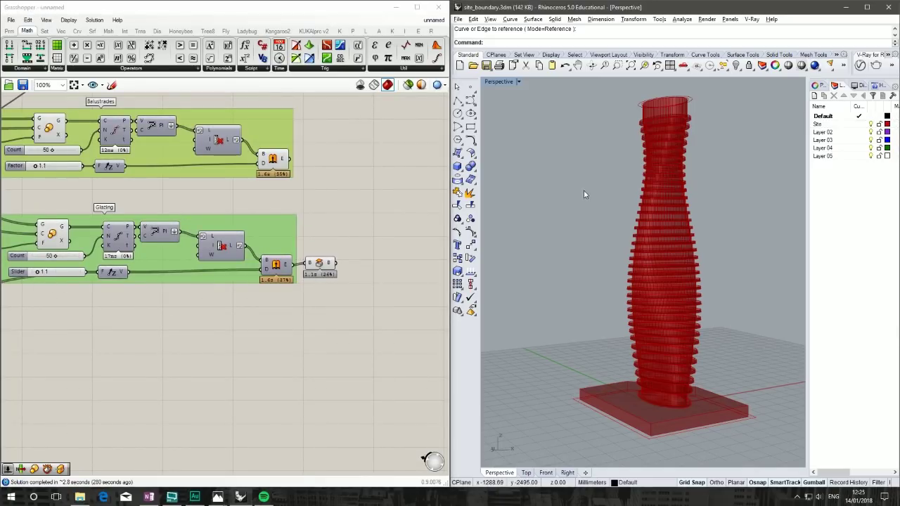
{"action": "right_click_drag", "start_coordinate": [584, 195], "coordinate": [759, 185]}
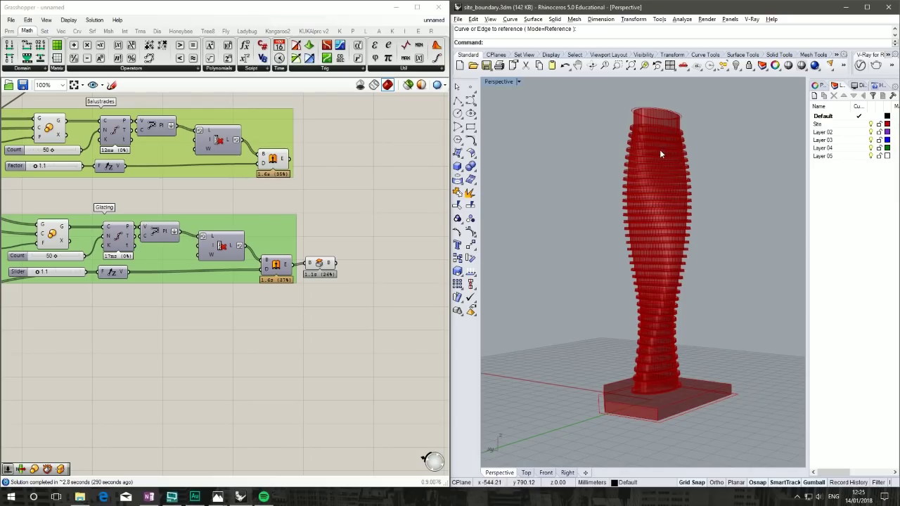
{"action": "right_click_drag", "start_coordinate": [659, 149], "coordinate": [681, 163]}
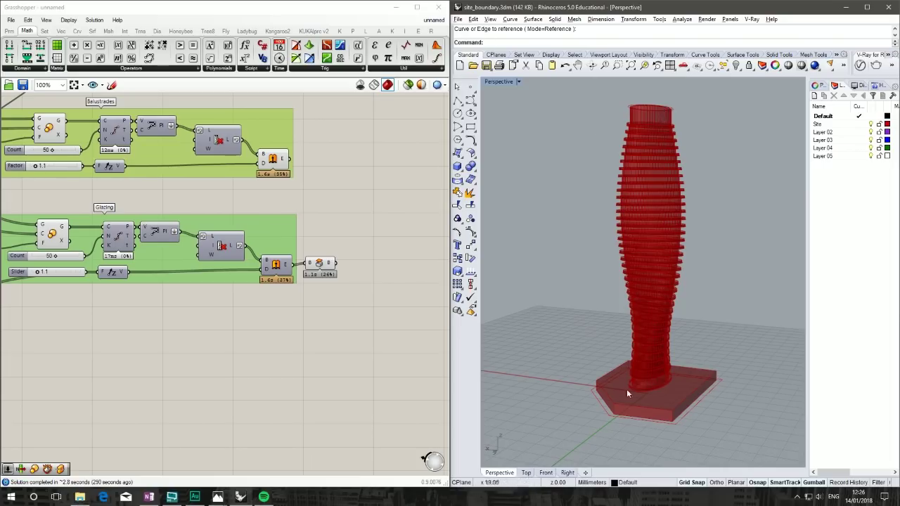
{"action": "right_click_drag", "start_coordinate": [627, 392], "coordinate": [633, 313]}
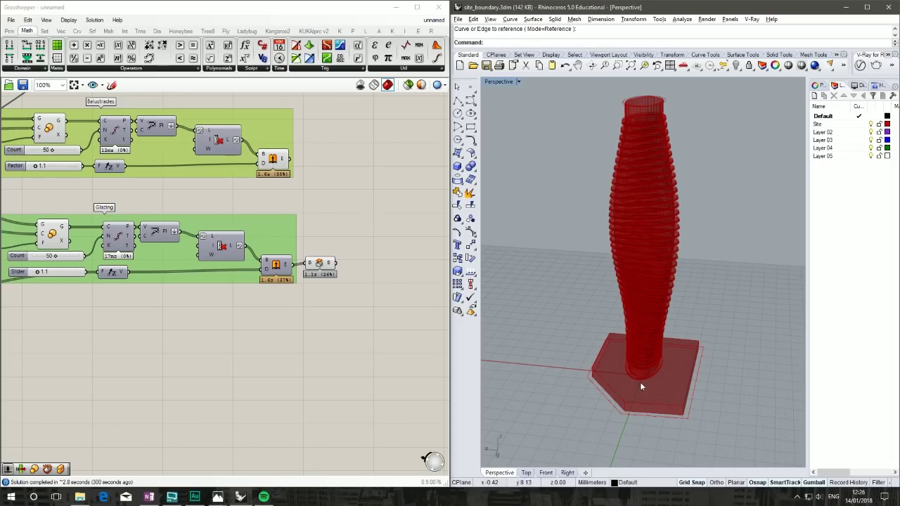